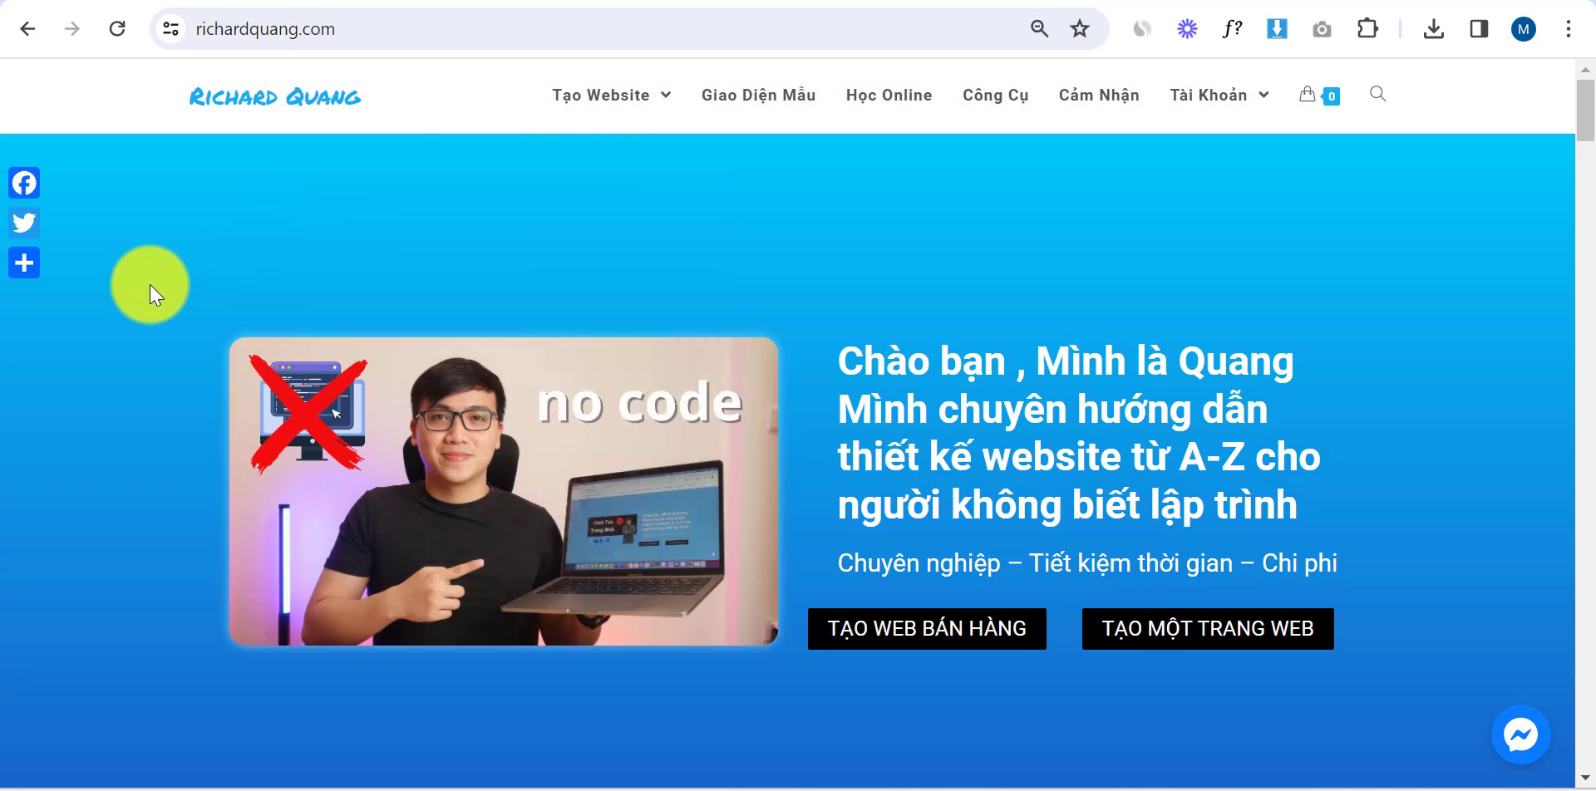
Review the sample website's home page, covering the hero banner, tutorial posts, hosting recommendations, testimonials and footer
{"action": "scroll", "coordinate": [151, 197], "scroll_direction": "down", "scroll_amount": 3}
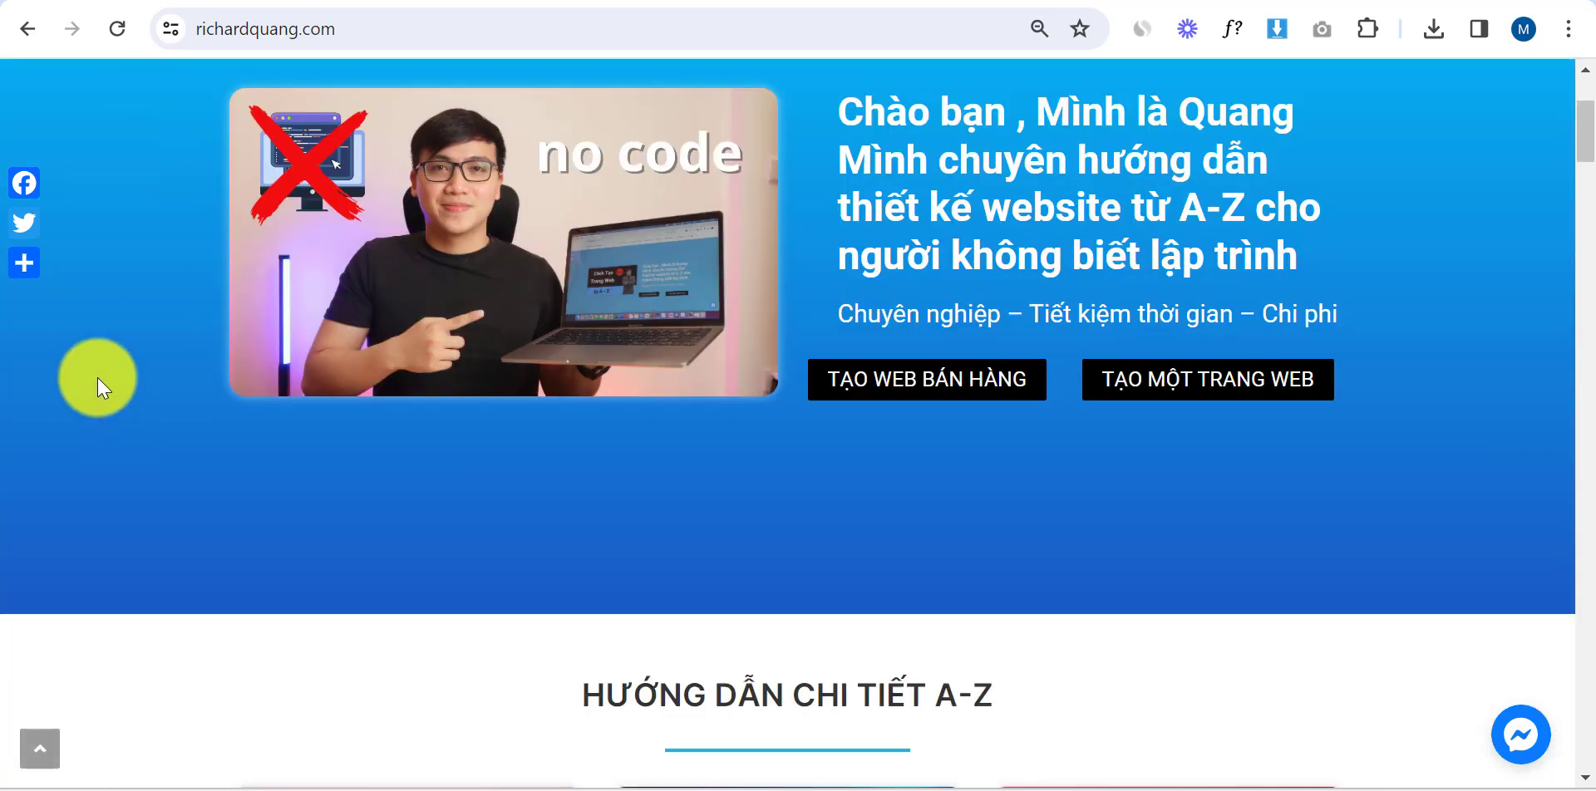
{"action": "scroll", "coordinate": [114, 395], "scroll_direction": "down", "scroll_amount": 6}
{"action": "scroll", "coordinate": [167, 363], "scroll_direction": "up", "scroll_amount": 6}
{"action": "scroll", "coordinate": [203, 359], "scroll_direction": "down", "scroll_amount": 10}
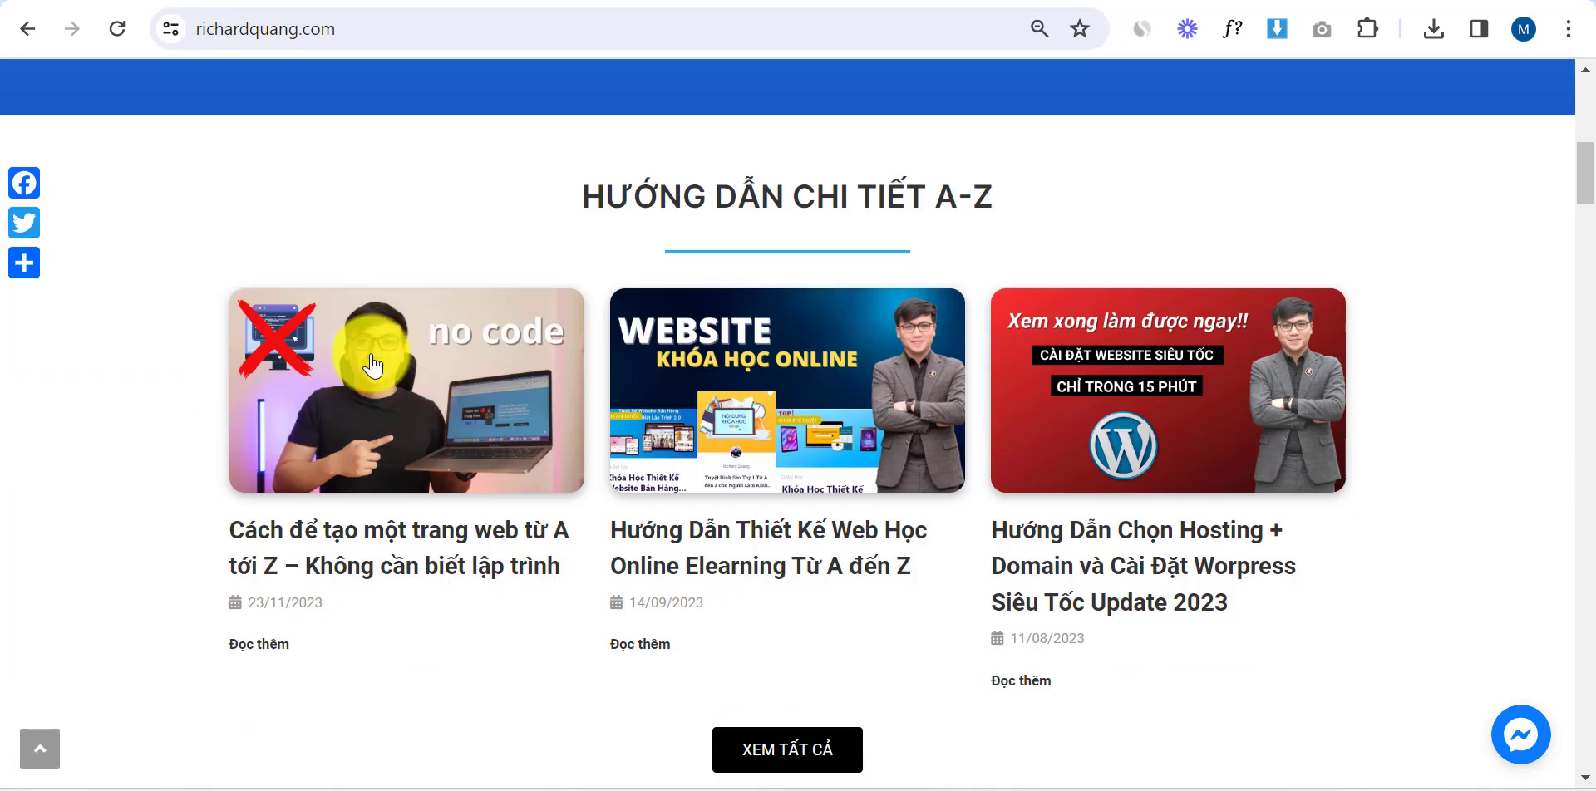
{"action": "scroll", "coordinate": [430, 291], "scroll_direction": "down", "scroll_amount": 15}
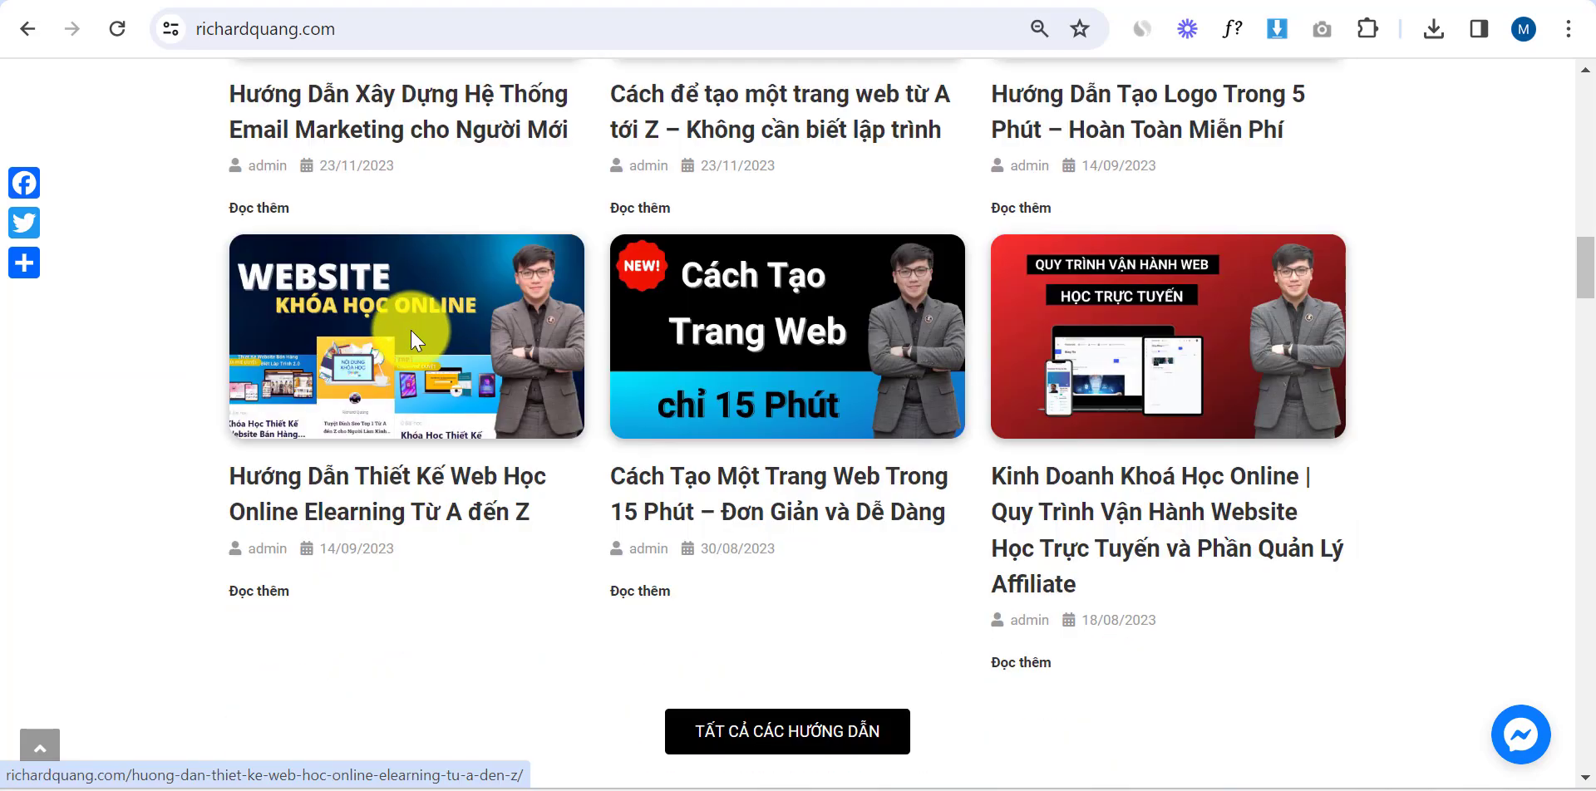
{"action": "scroll", "coordinate": [338, 349], "scroll_direction": "down", "scroll_amount": 4}
{"action": "scroll", "coordinate": [296, 360], "scroll_direction": "up", "scroll_amount": 12}
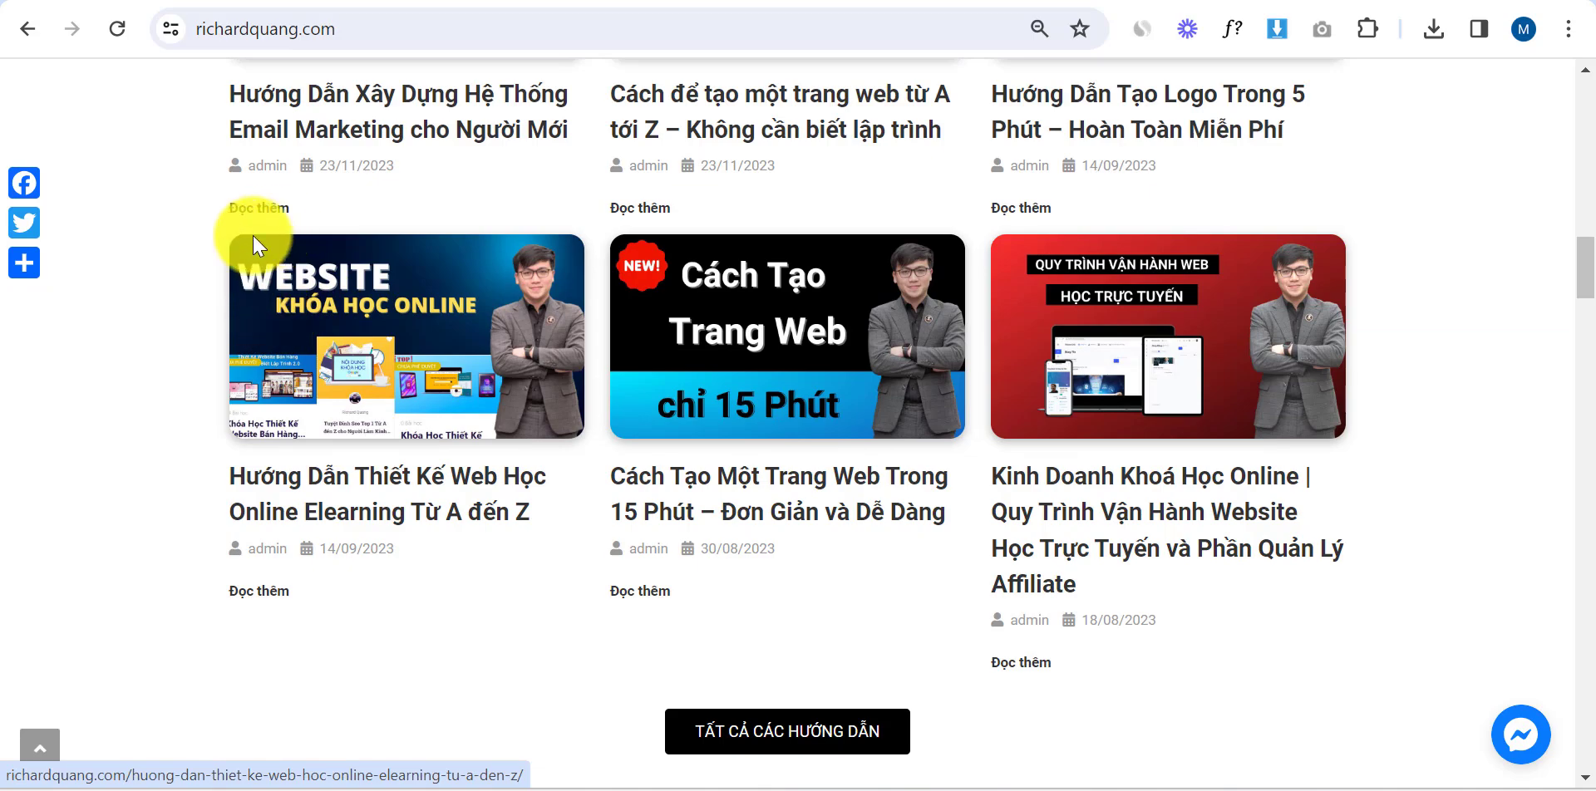
{"action": "scroll", "coordinate": [748, 392], "scroll_direction": "down", "scroll_amount": 9}
{"action": "scroll", "coordinate": [374, 357], "scroll_direction": "down", "scroll_amount": 10}
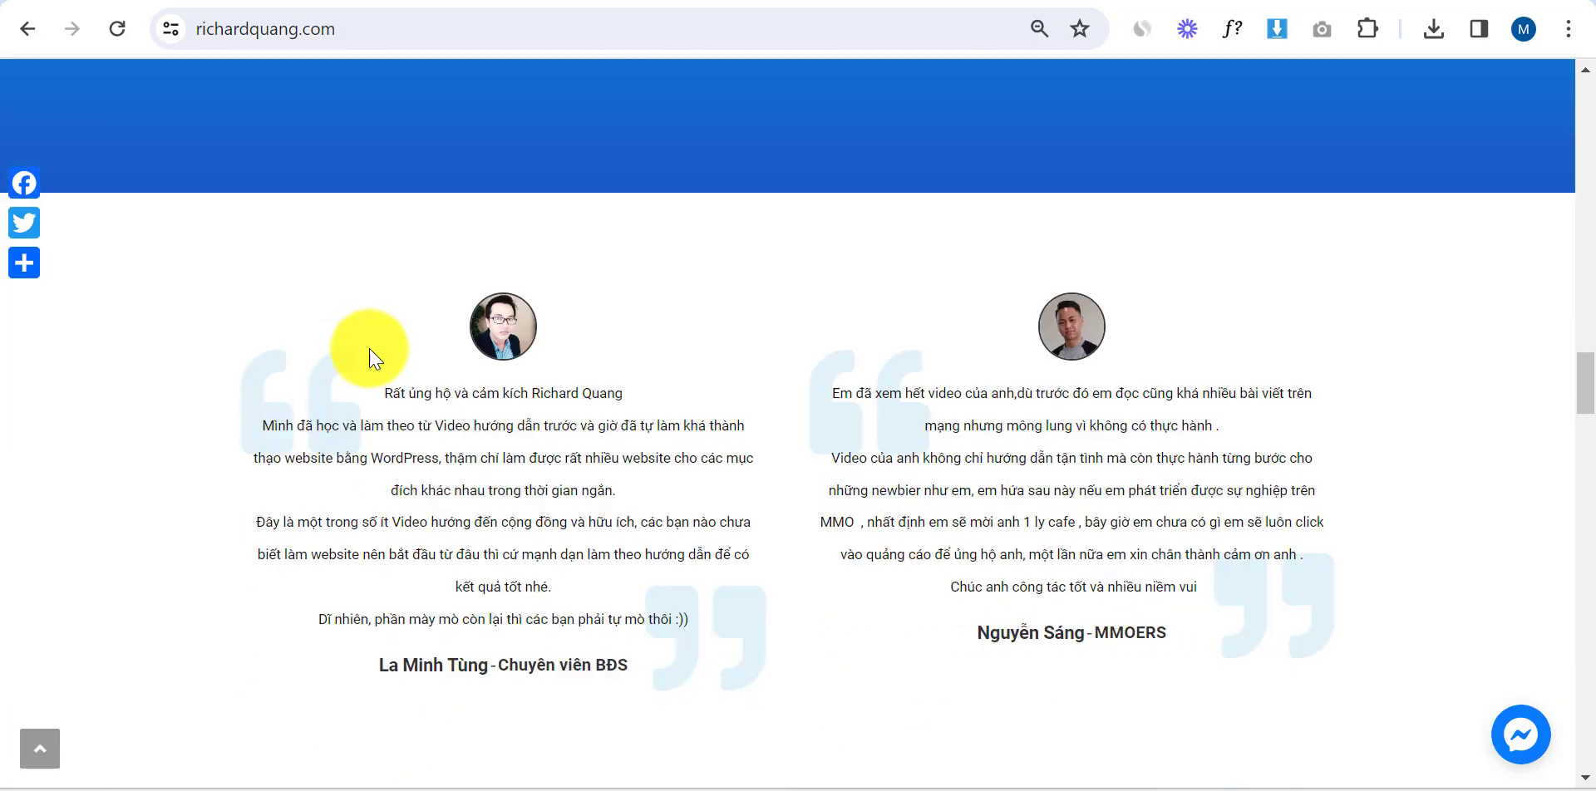
{"action": "scroll", "coordinate": [324, 359], "scroll_direction": "down", "scroll_amount": 15}
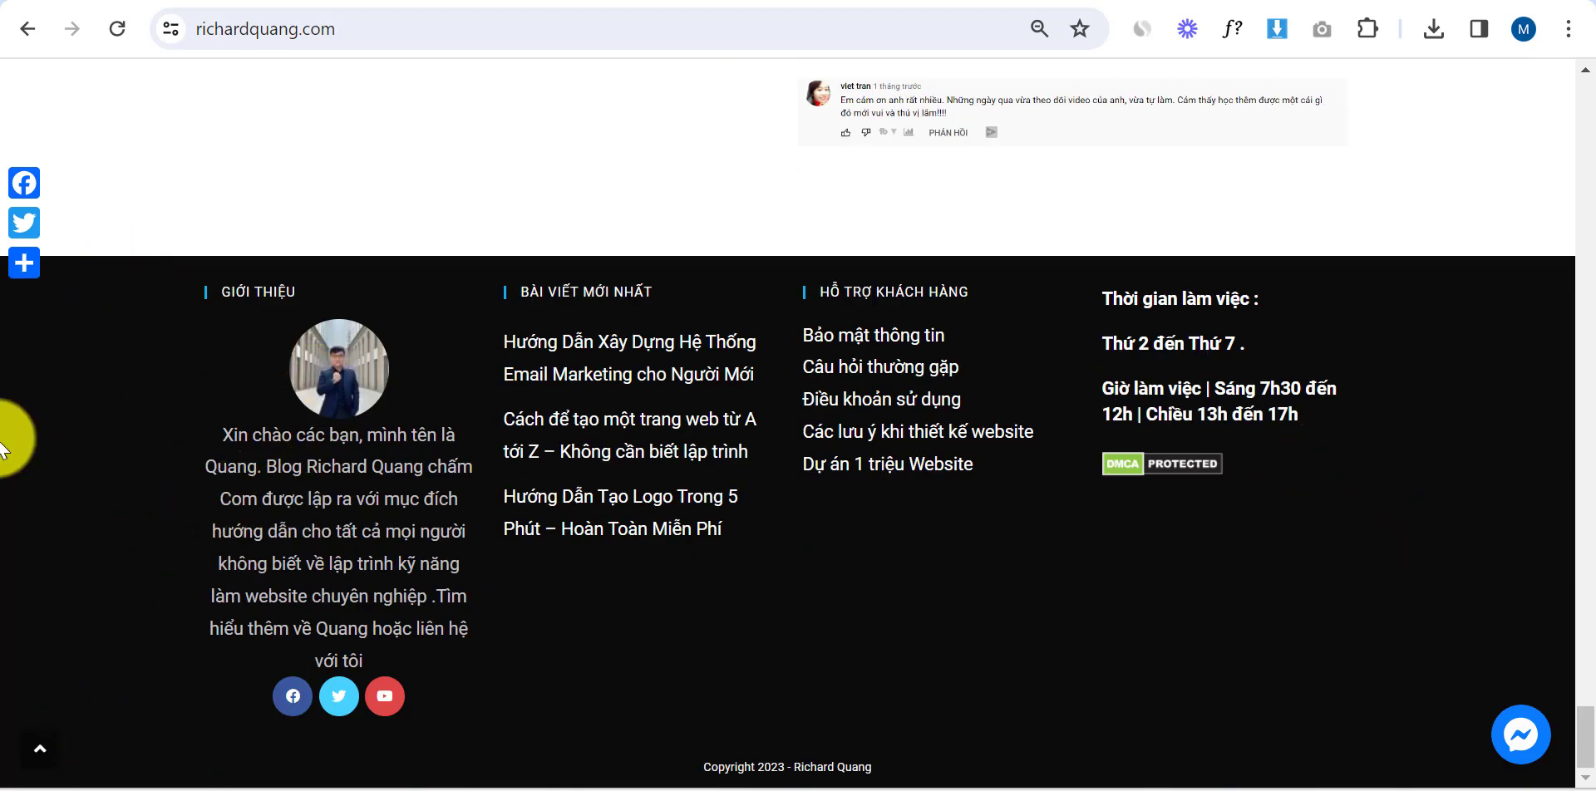
{"action": "left_click_drag", "start_coordinate": [1585, 736], "coordinate": [1591, 38]}
{"action": "left_click", "coordinate": [541, 246]}
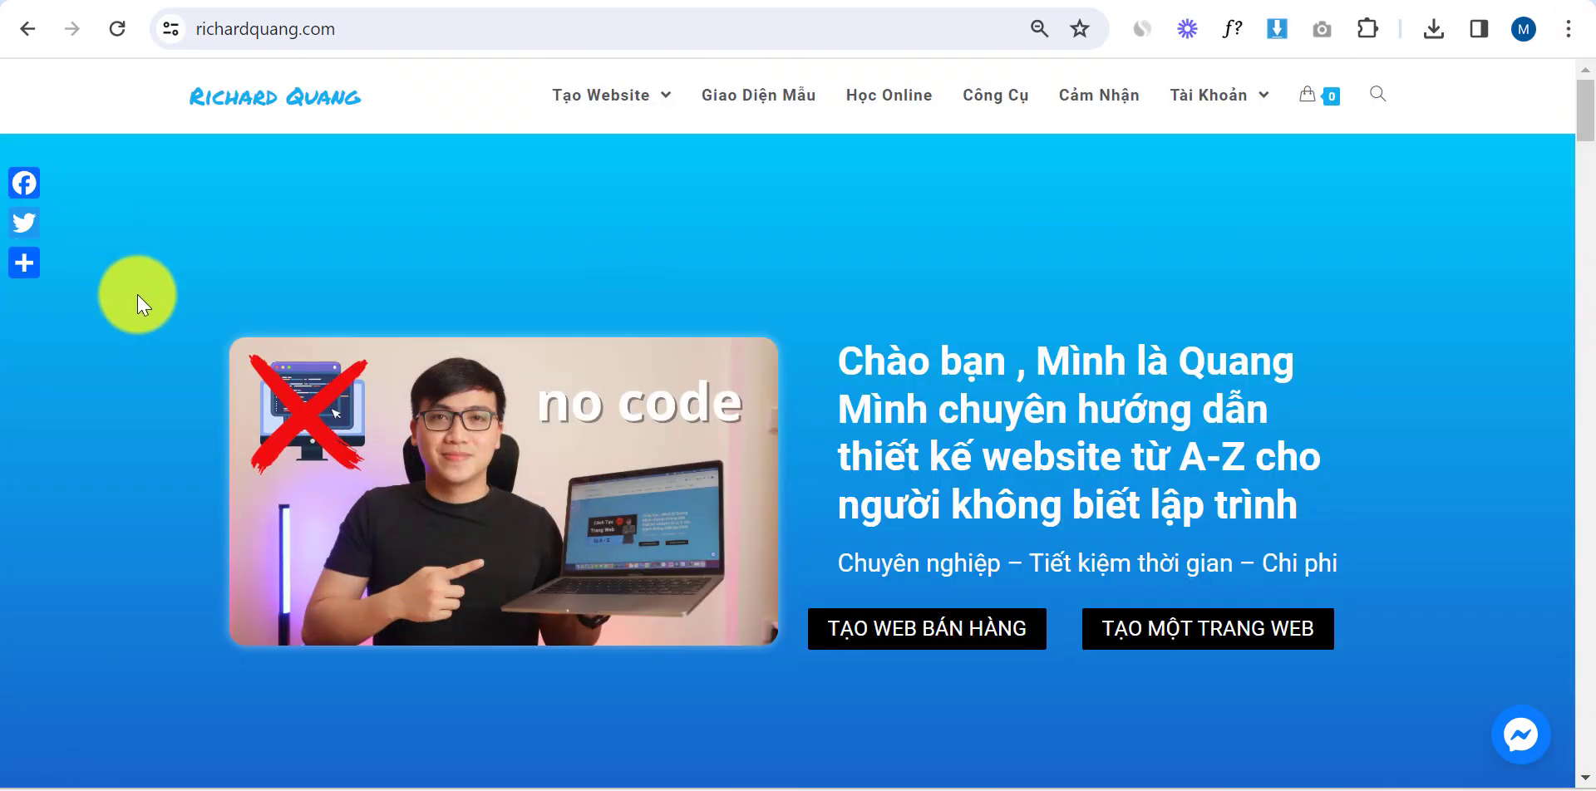
{"action": "scroll", "coordinate": [42, 327], "scroll_direction": "down", "scroll_amount": 15}
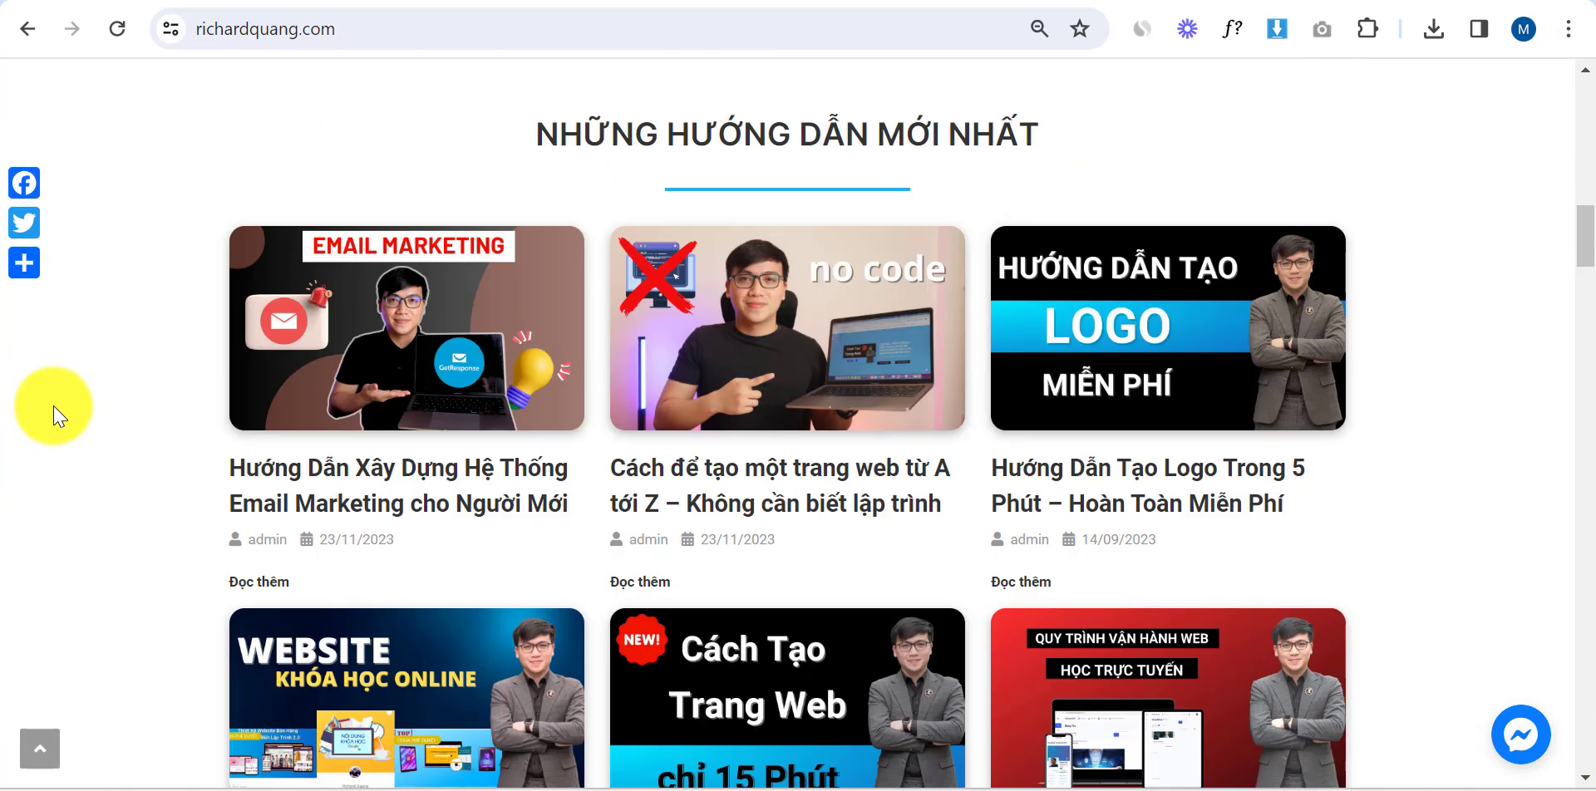
{"action": "scroll", "coordinate": [156, 344], "scroll_direction": "down", "scroll_amount": 15}
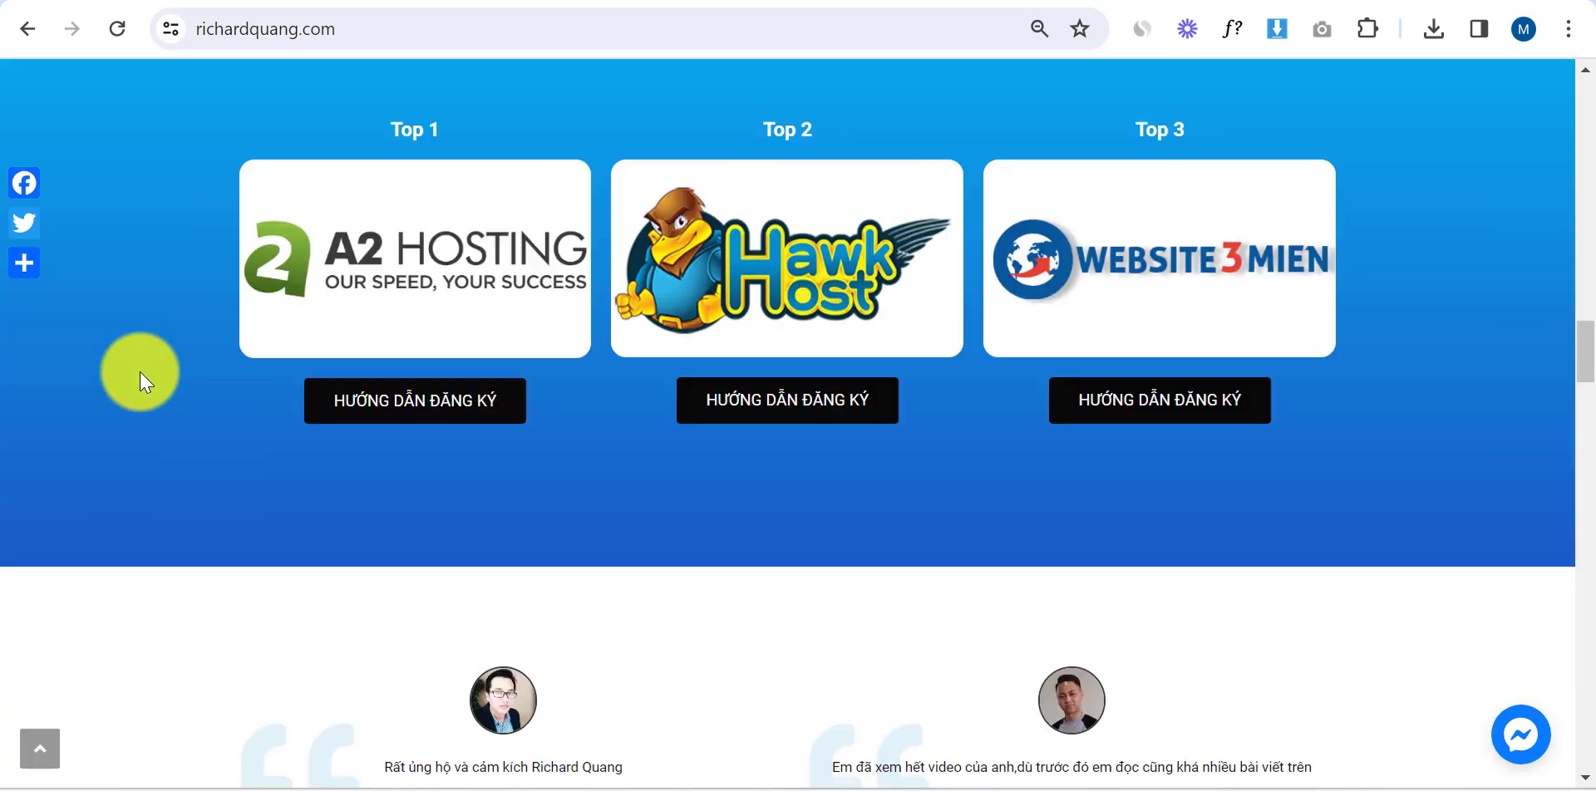
{"action": "scroll", "coordinate": [108, 351], "scroll_direction": "down", "scroll_amount": 2}
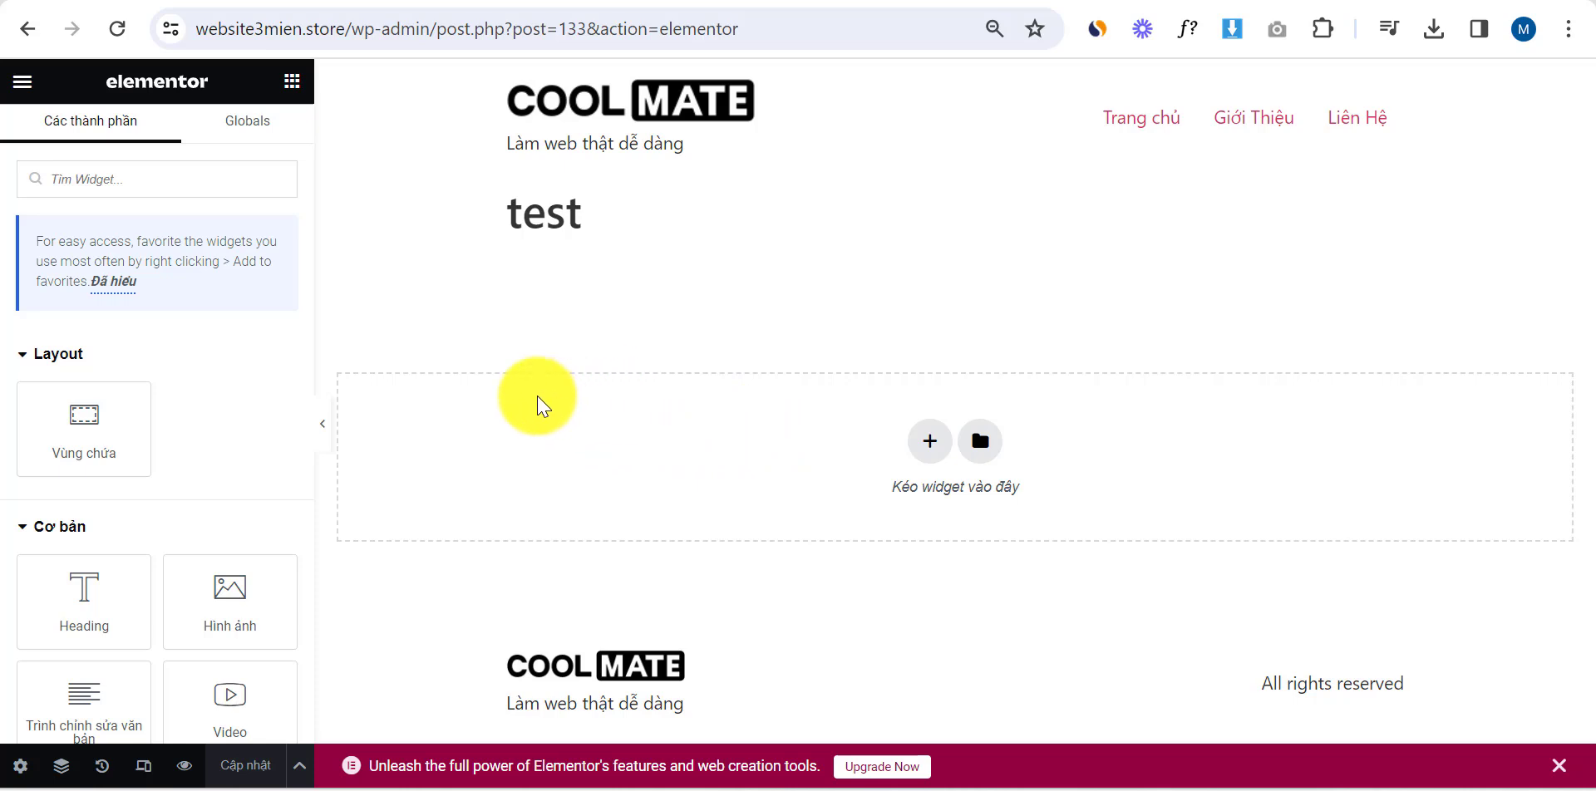
Place a Video widget in the empty drop area of the test page
{"action": "scroll", "coordinate": [187, 365], "scroll_direction": "down", "scroll_amount": 2}
{"action": "scroll", "coordinate": [188, 371], "scroll_direction": "up", "scroll_amount": 2}
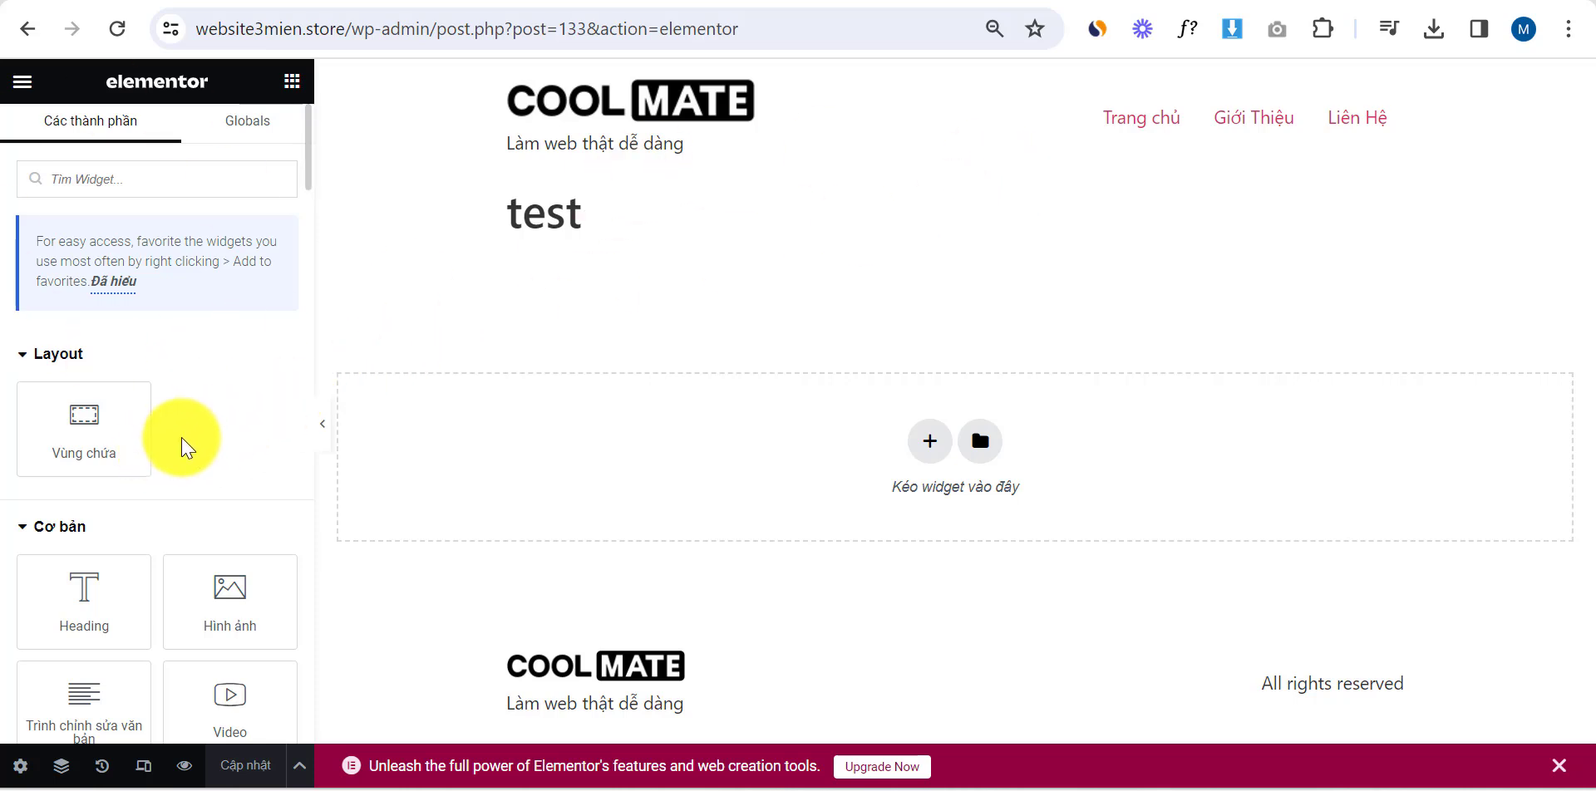
{"action": "scroll", "coordinate": [225, 532], "scroll_direction": "down", "scroll_amount": 2}
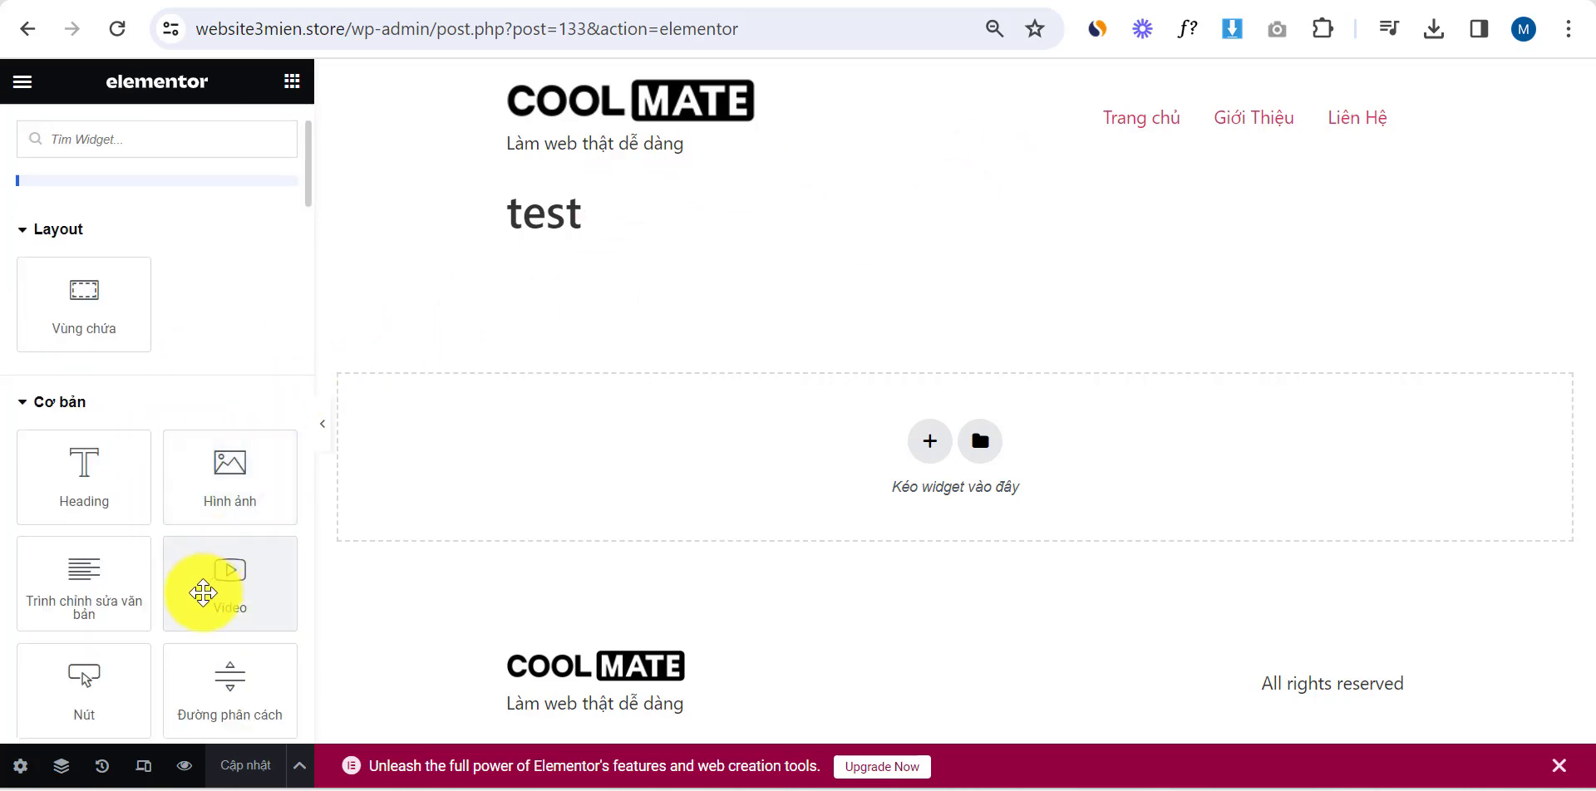
{"action": "left_click_drag", "start_coordinate": [205, 598], "coordinate": [780, 461]}
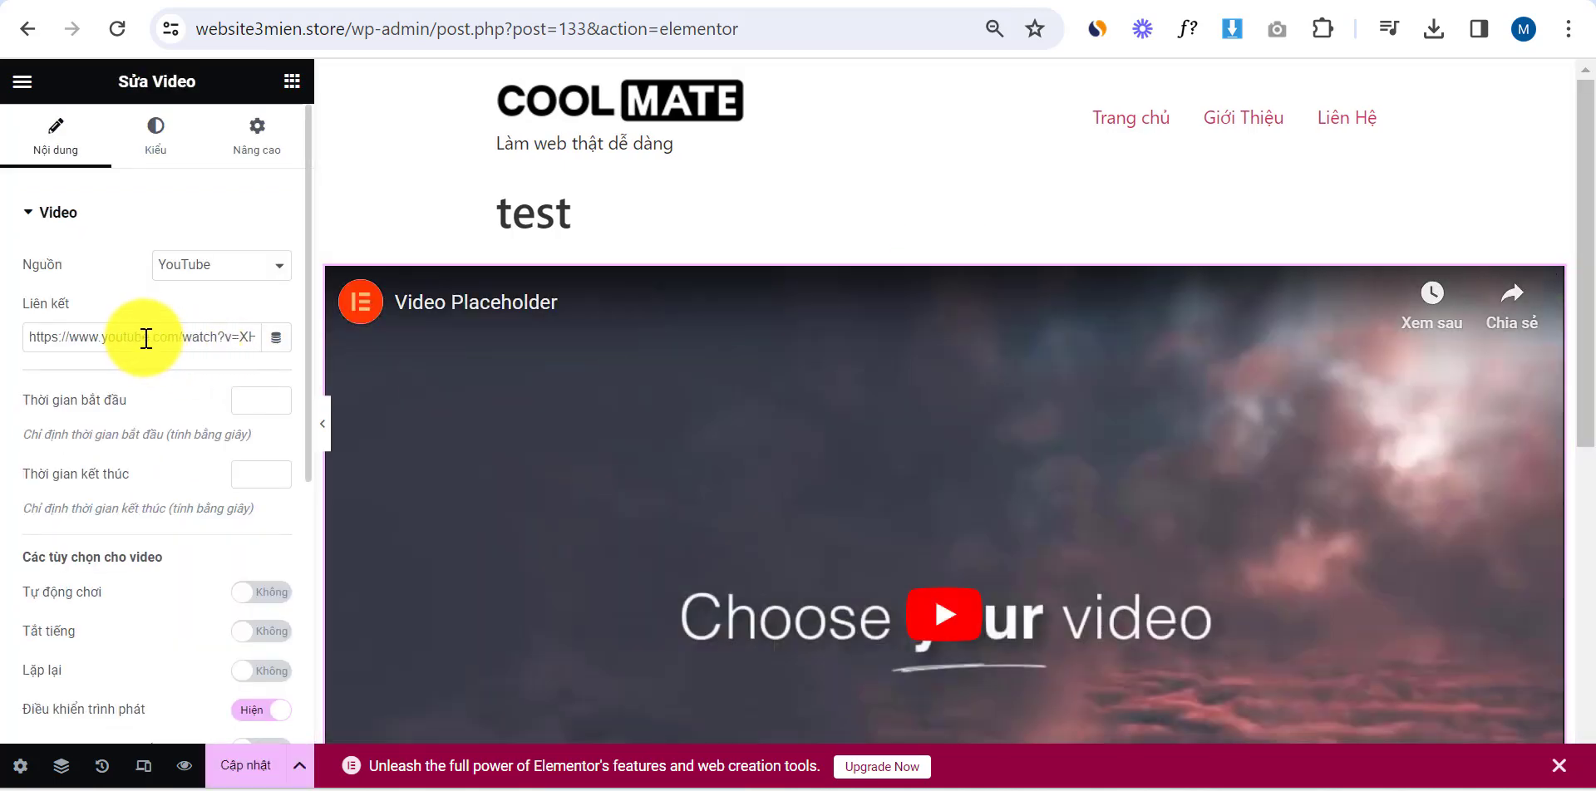
Add a Heading widget above the video and set its text to "Chào các bạn"
{"action": "left_click", "coordinate": [289, 79]}
{"action": "left_click_drag", "start_coordinate": [117, 606], "coordinate": [729, 279]}
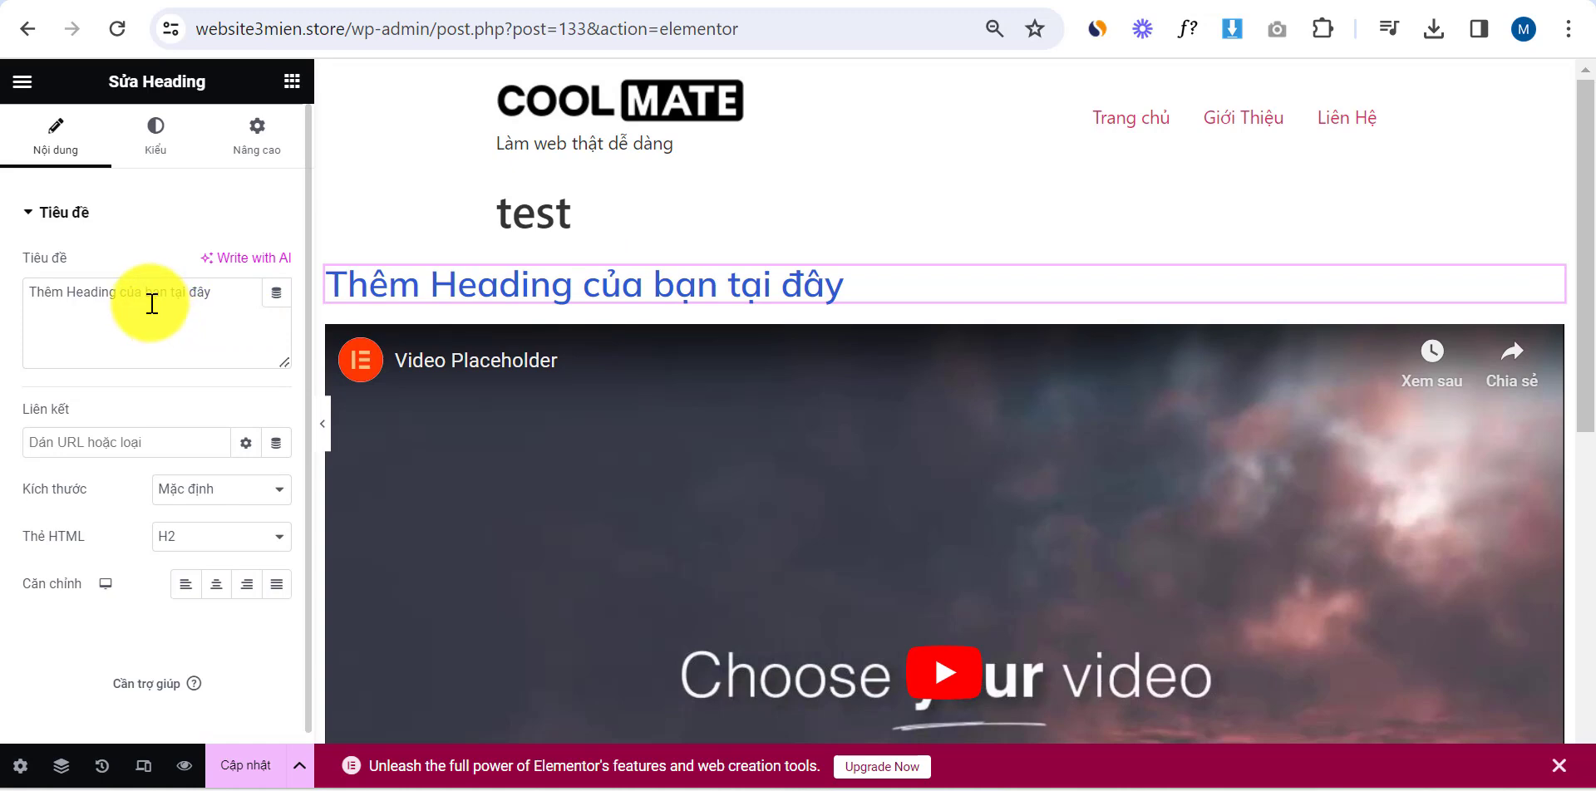
{"action": "type", "text": "Chào các bạn"}
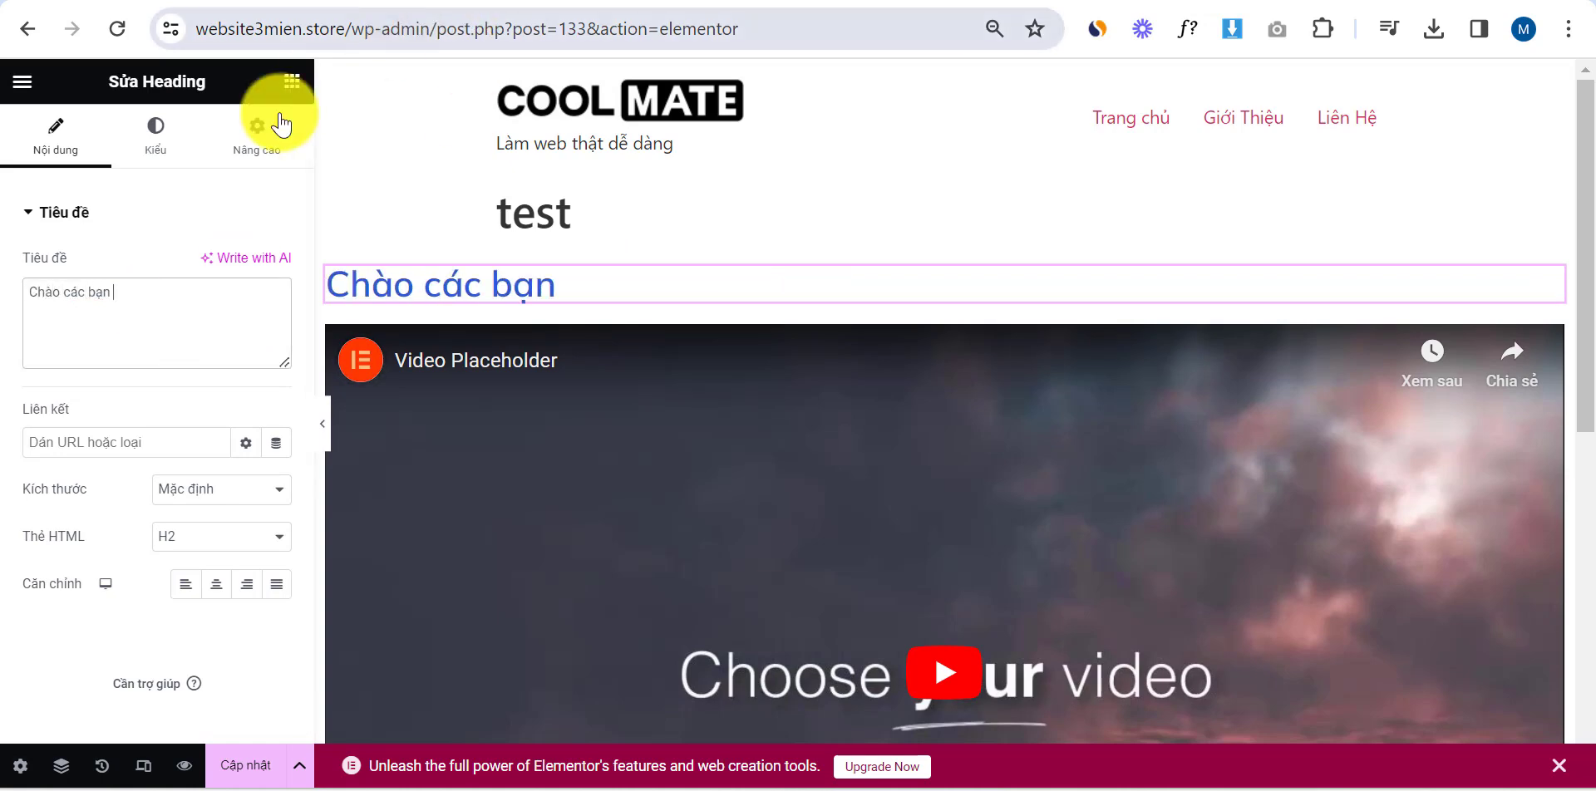
Insert a button (Nút) widget between the "Chào các bạn" heading and the video
{"action": "left_click", "coordinate": [291, 80]}
{"action": "scroll", "coordinate": [163, 503], "scroll_direction": "down", "scroll_amount": 3}
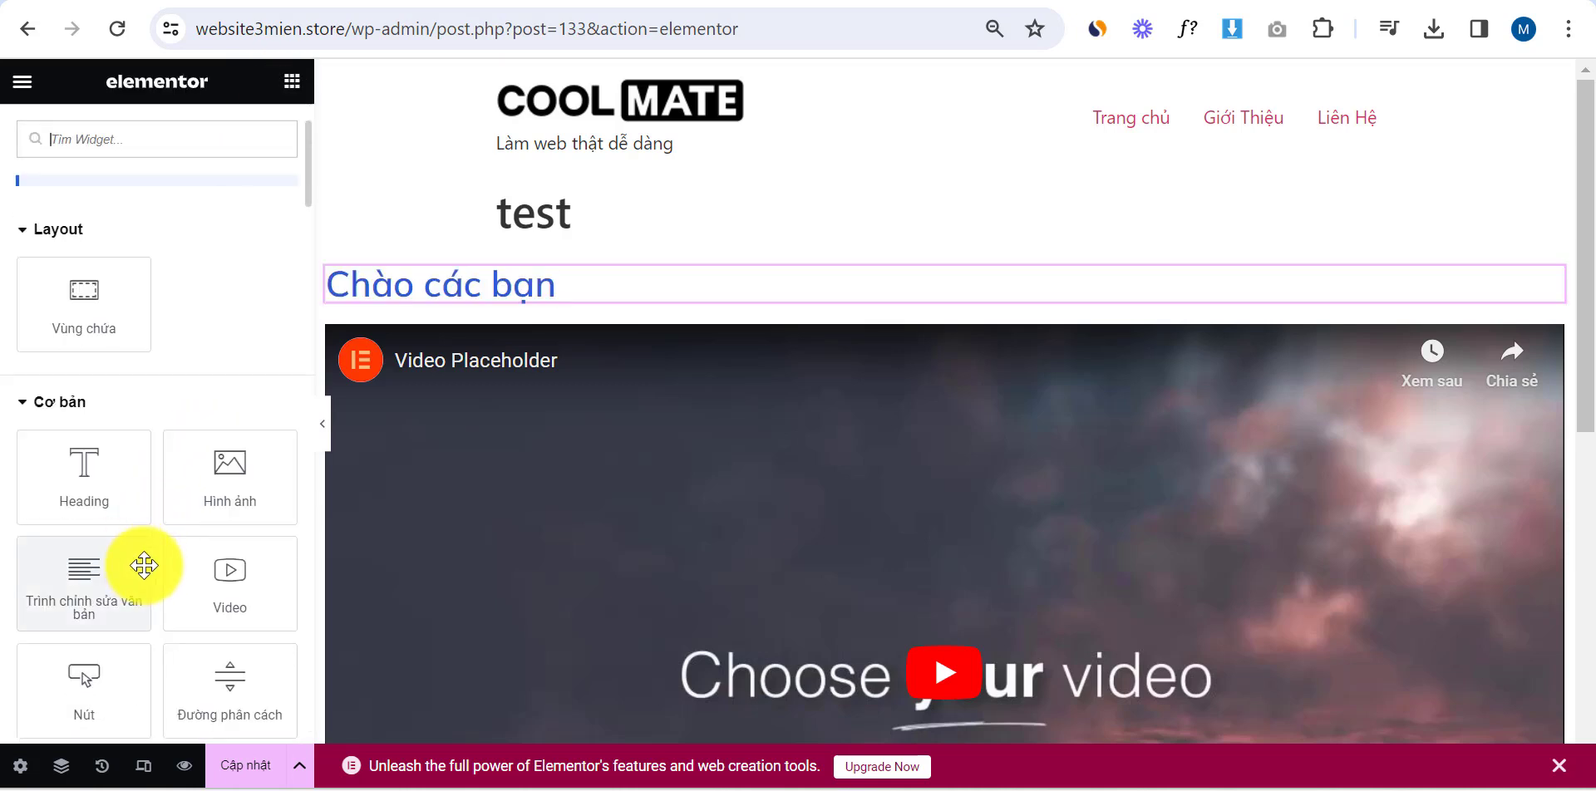
{"action": "left_click_drag", "start_coordinate": [78, 559], "coordinate": [492, 309]}
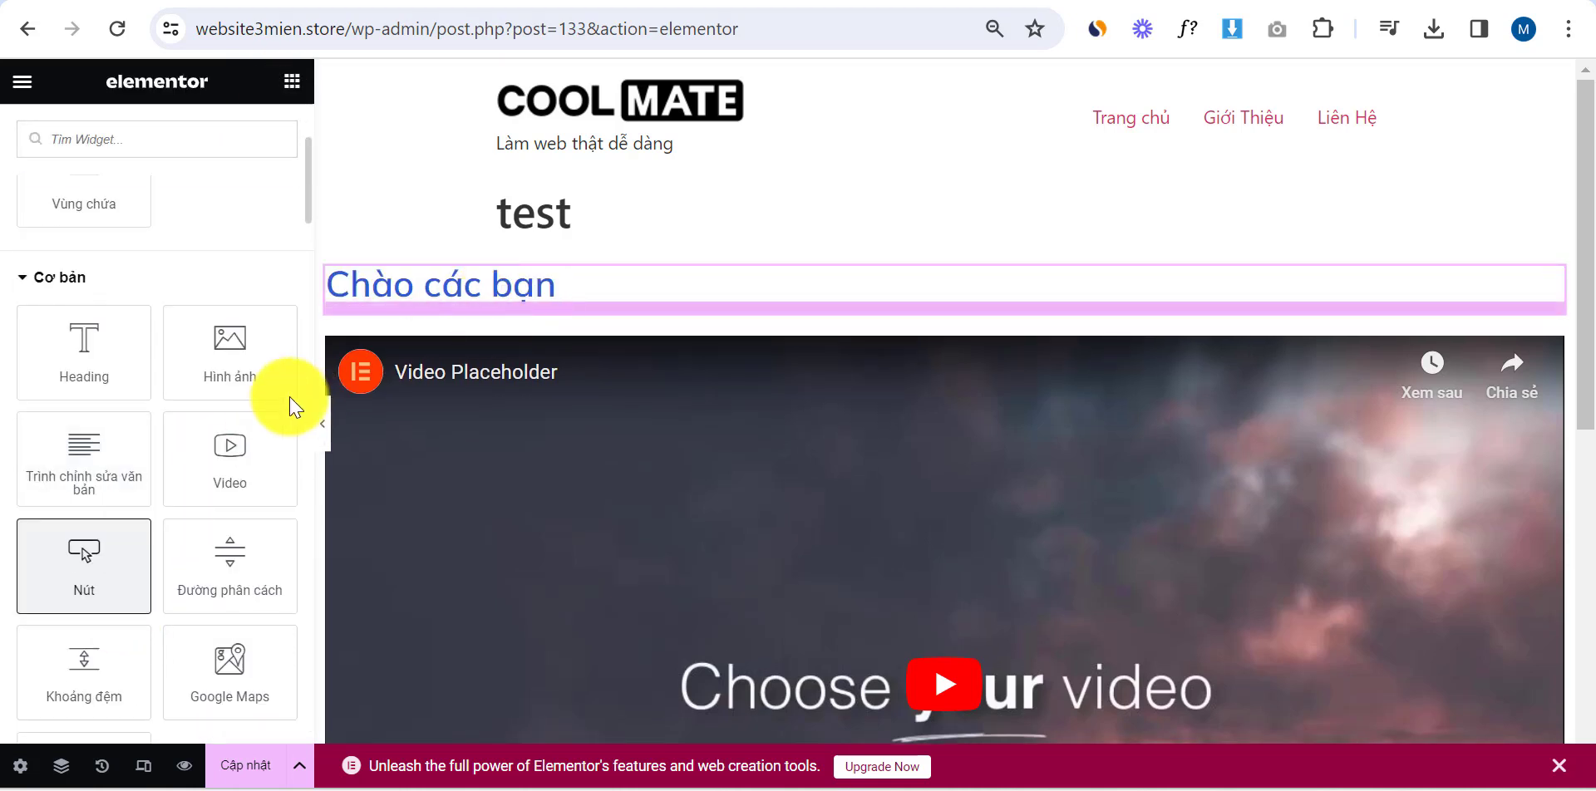
Insert a Google Maps widget between the button and the video
{"action": "left_click", "coordinate": [291, 80]}
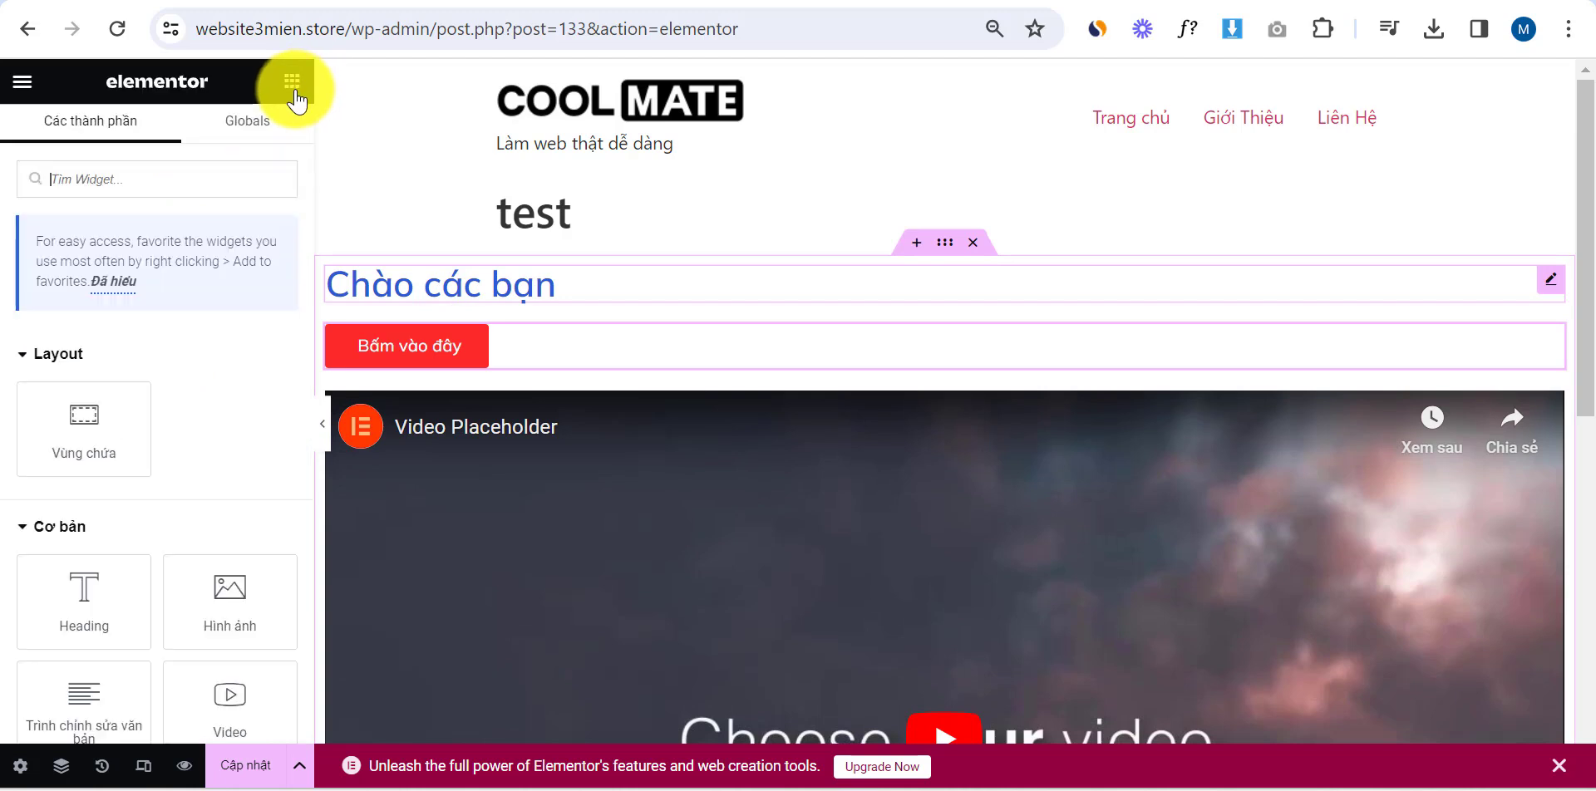
{"action": "scroll", "coordinate": [103, 440], "scroll_direction": "down", "scroll_amount": 3}
{"action": "scroll", "coordinate": [204, 486], "scroll_direction": "down", "scroll_amount": 3}
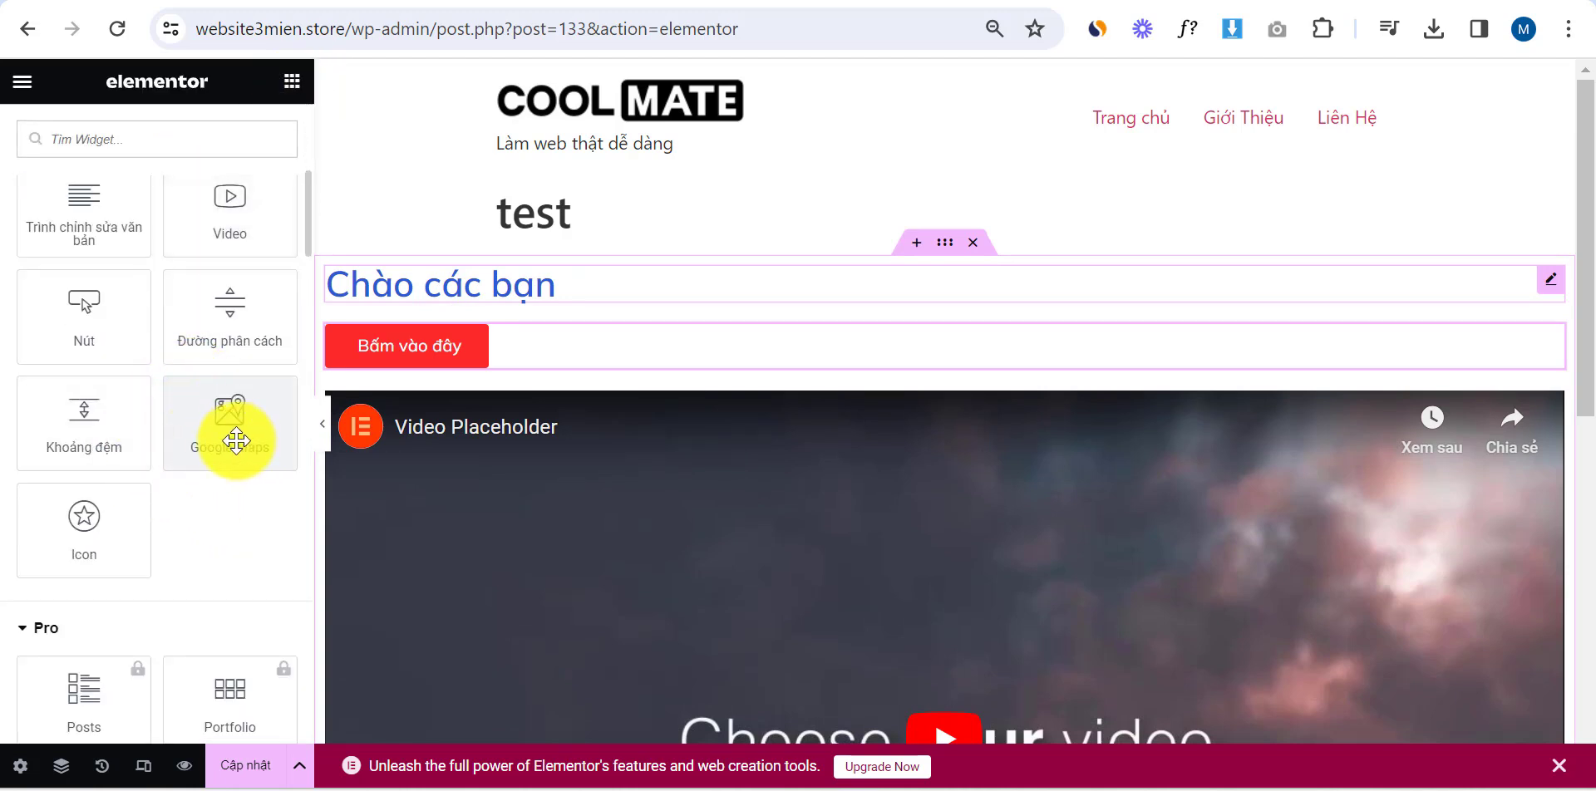
{"action": "left_click_drag", "start_coordinate": [236, 440], "coordinate": [524, 366]}
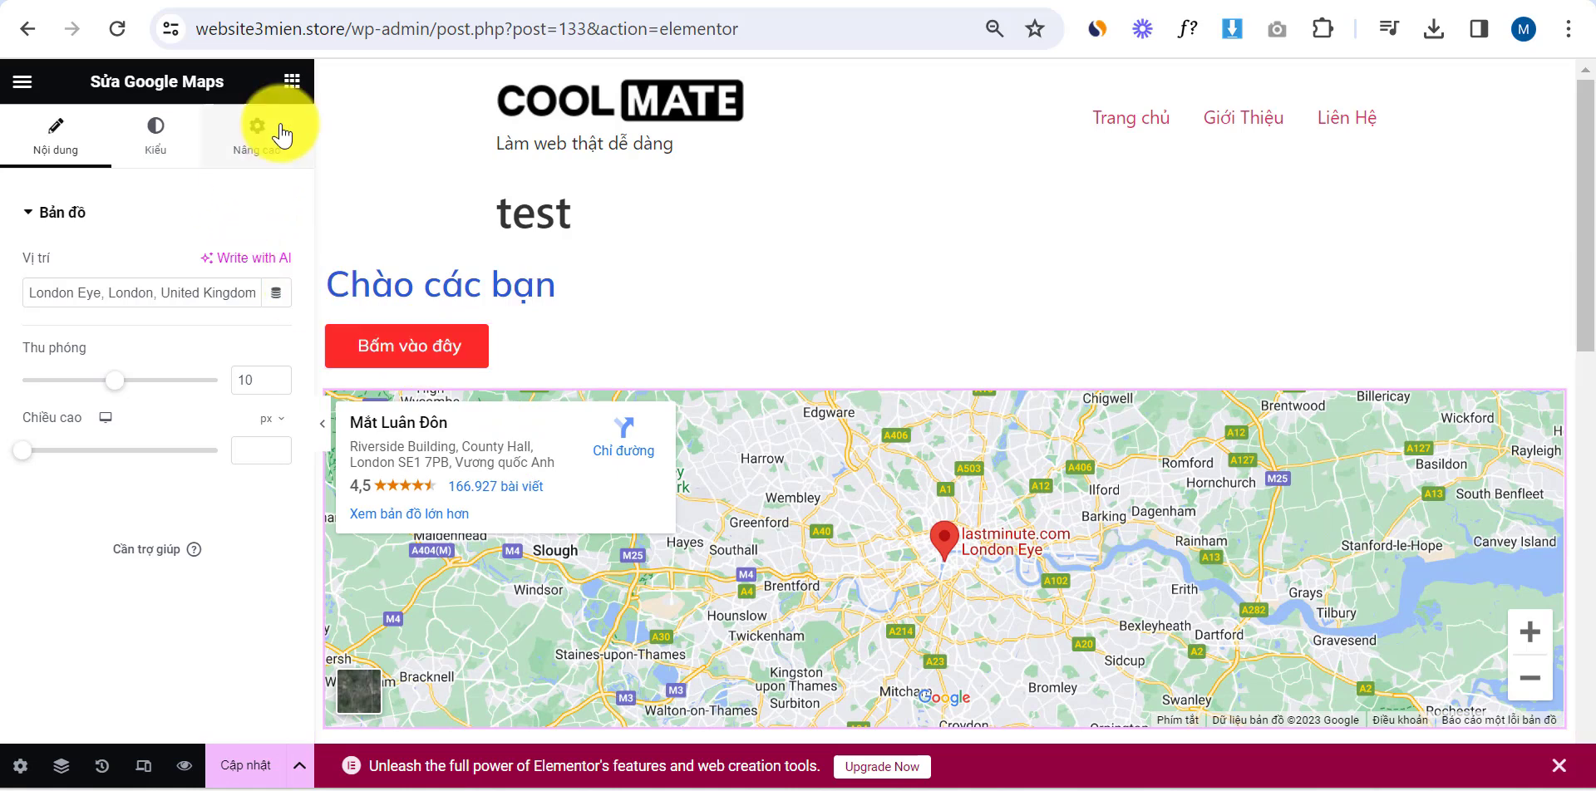
Look through the basic widgets and check the upgrade notice of the locked Pro Posts widget
{"action": "left_click", "coordinate": [292, 82]}
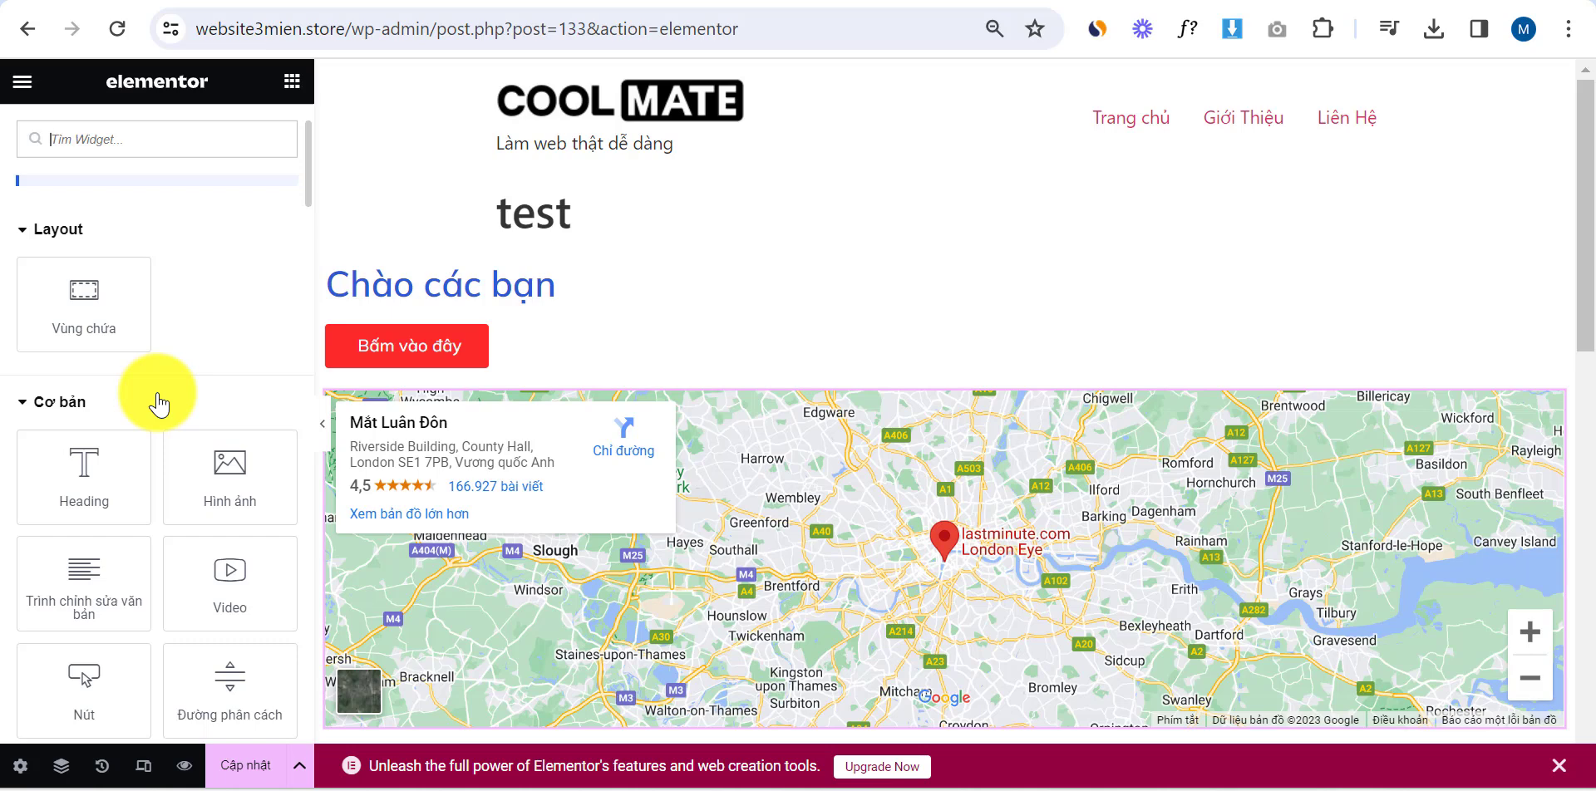
{"action": "scroll", "coordinate": [162, 345], "scroll_direction": "down", "scroll_amount": 3}
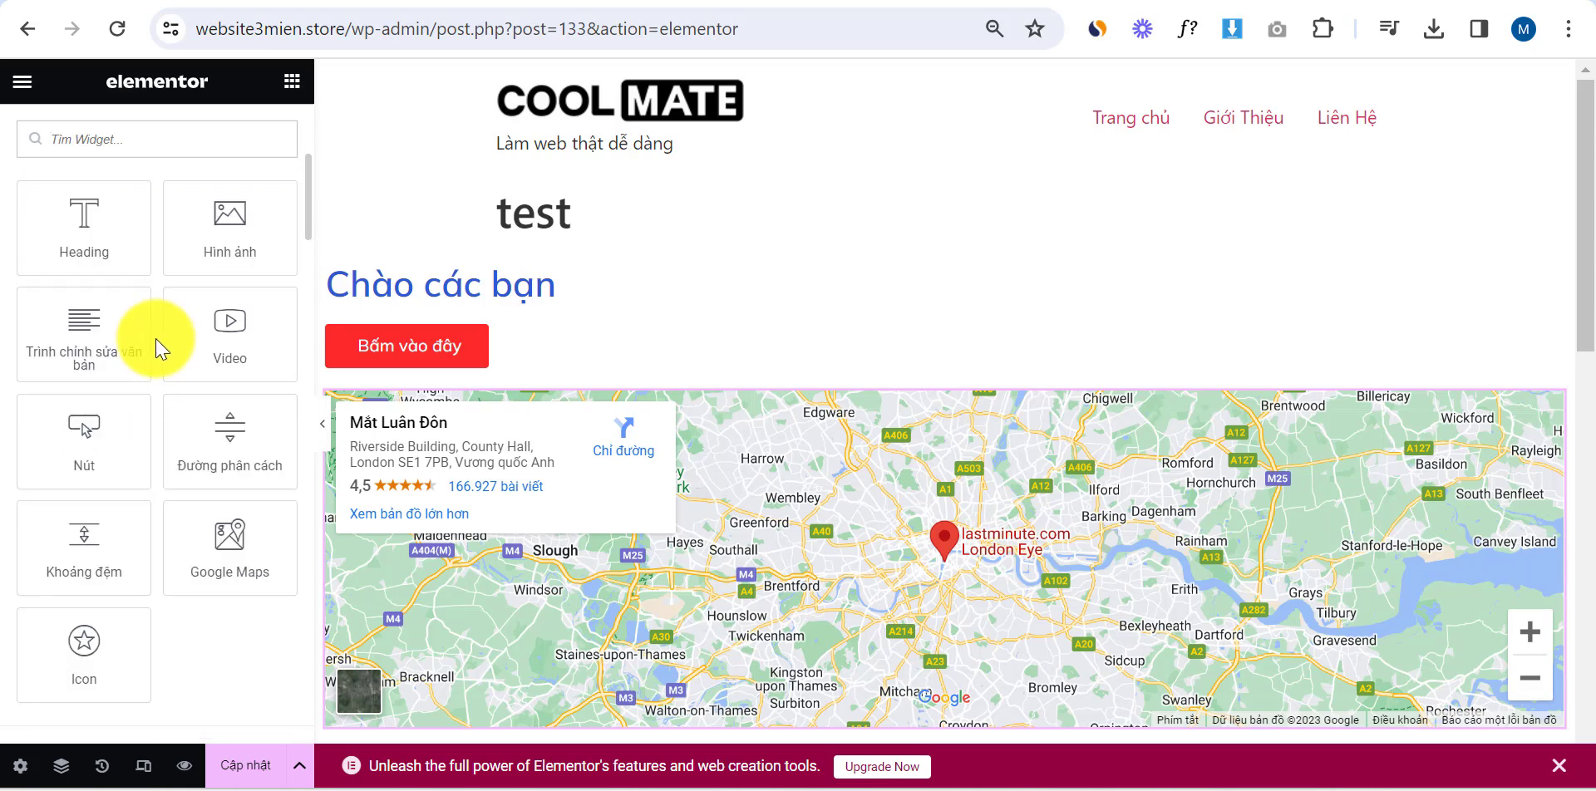
{"action": "scroll", "coordinate": [163, 345], "scroll_direction": "down", "scroll_amount": 5}
{"action": "scroll", "coordinate": [196, 309], "scroll_direction": "up", "scroll_amount": 5}
{"action": "scroll", "coordinate": [167, 338], "scroll_direction": "down", "scroll_amount": 7}
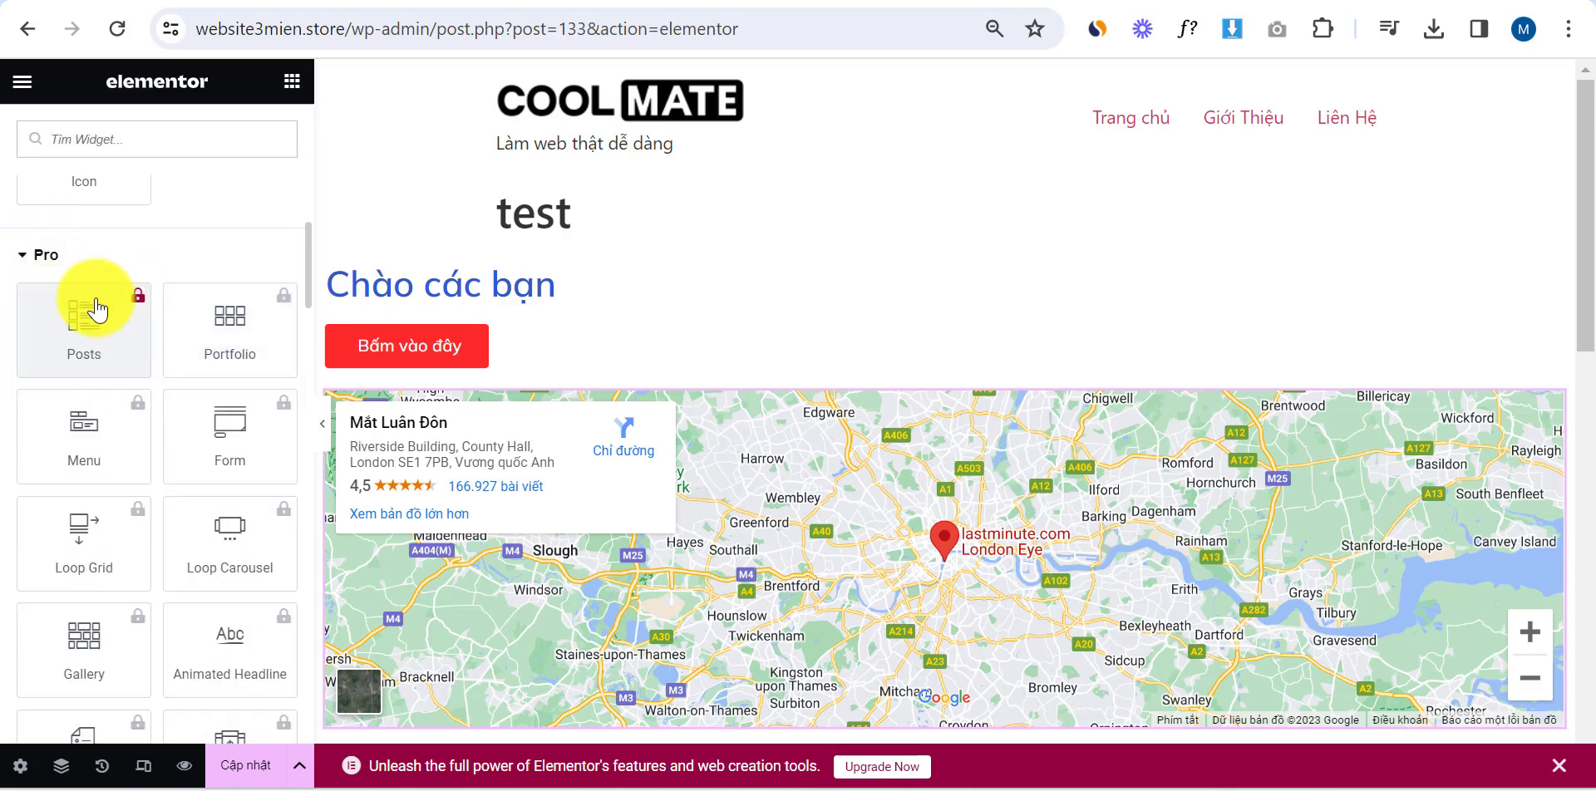
{"action": "left_click", "coordinate": [93, 346]}
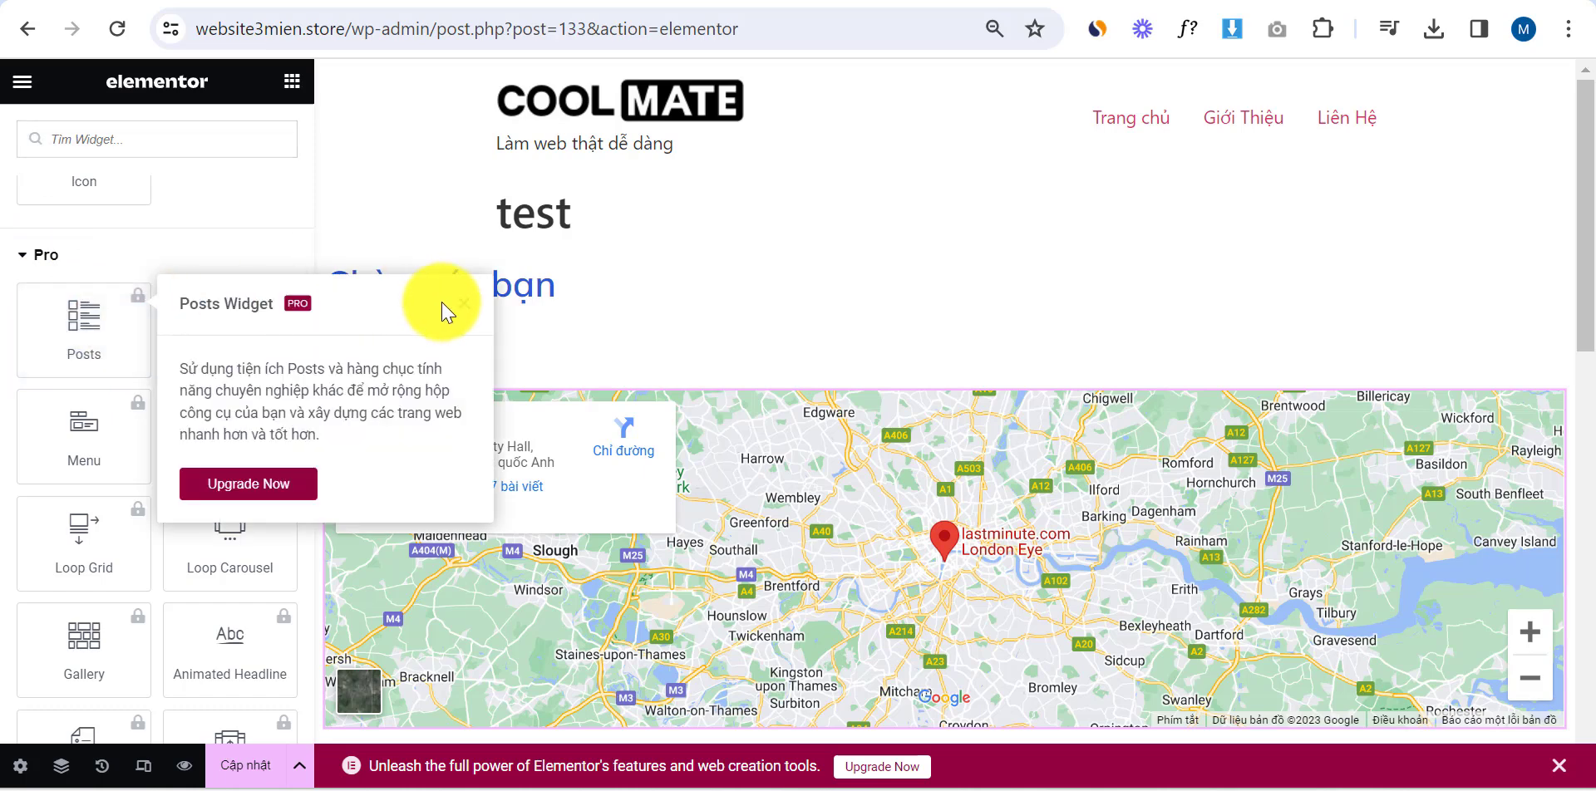
{"action": "left_click", "coordinate": [466, 314]}
Examine the rest of the widget library, comparing the locked Pro widgets with the basic and general (Chung) ones
{"action": "scroll", "coordinate": [108, 382], "scroll_direction": "down", "scroll_amount": 20}
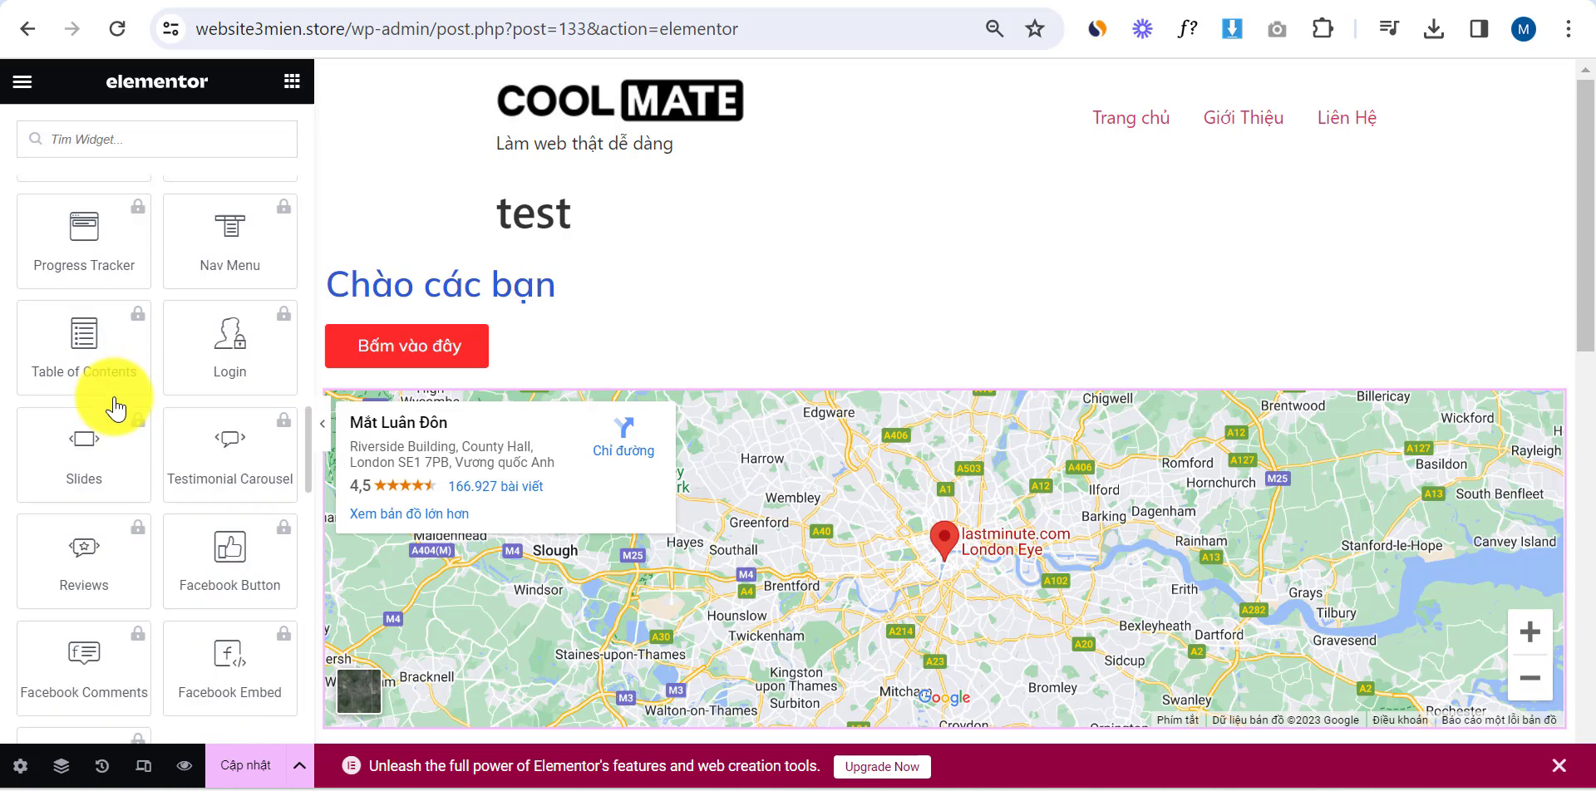
{"action": "scroll", "coordinate": [116, 400], "scroll_direction": "down", "scroll_amount": 5}
{"action": "scroll", "coordinate": [121, 397], "scroll_direction": "up", "scroll_amount": 8}
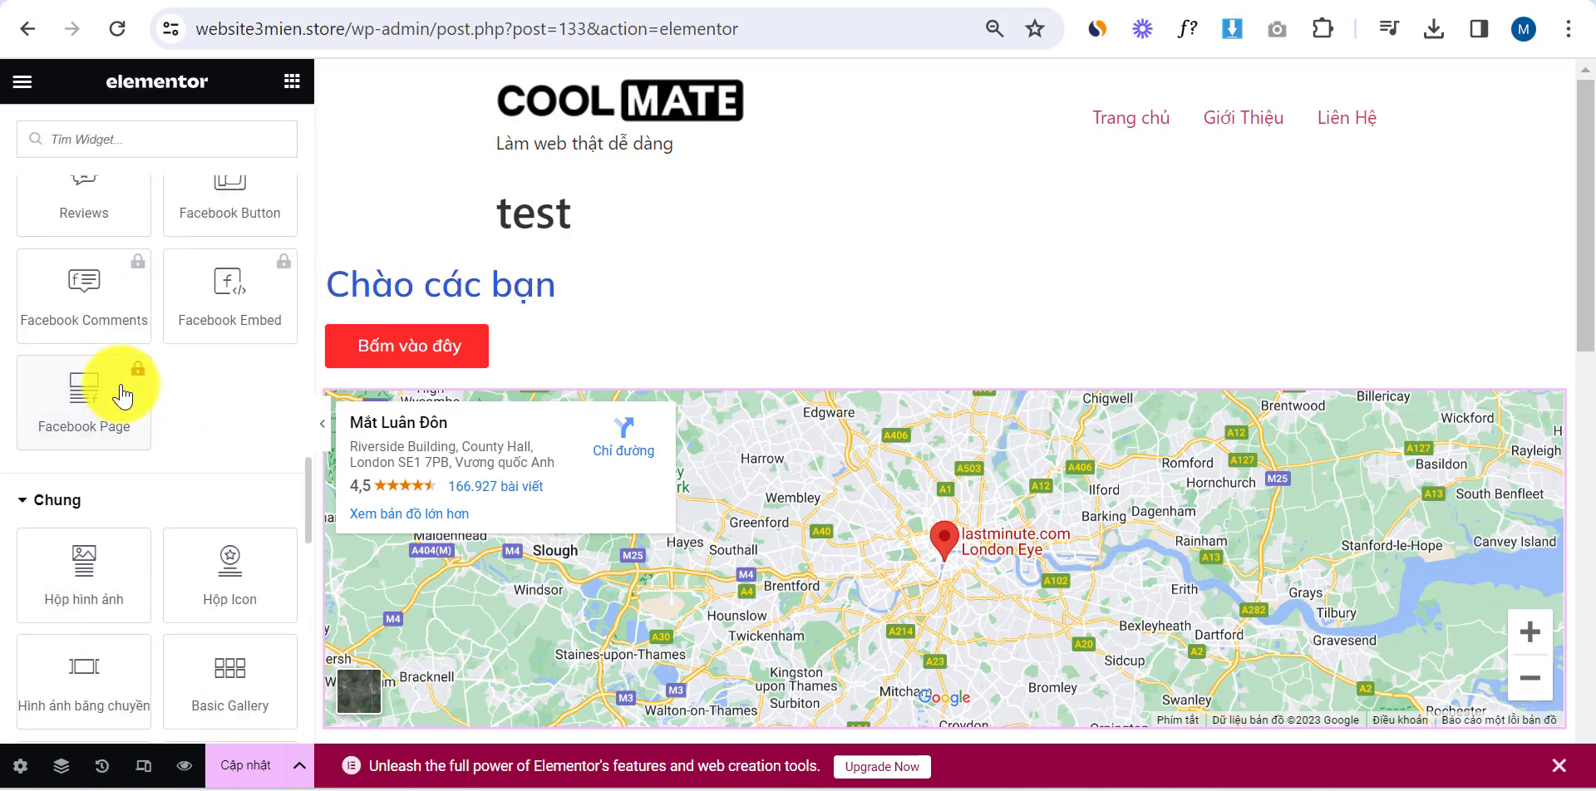
{"action": "scroll", "coordinate": [108, 418], "scroll_direction": "down", "scroll_amount": 10}
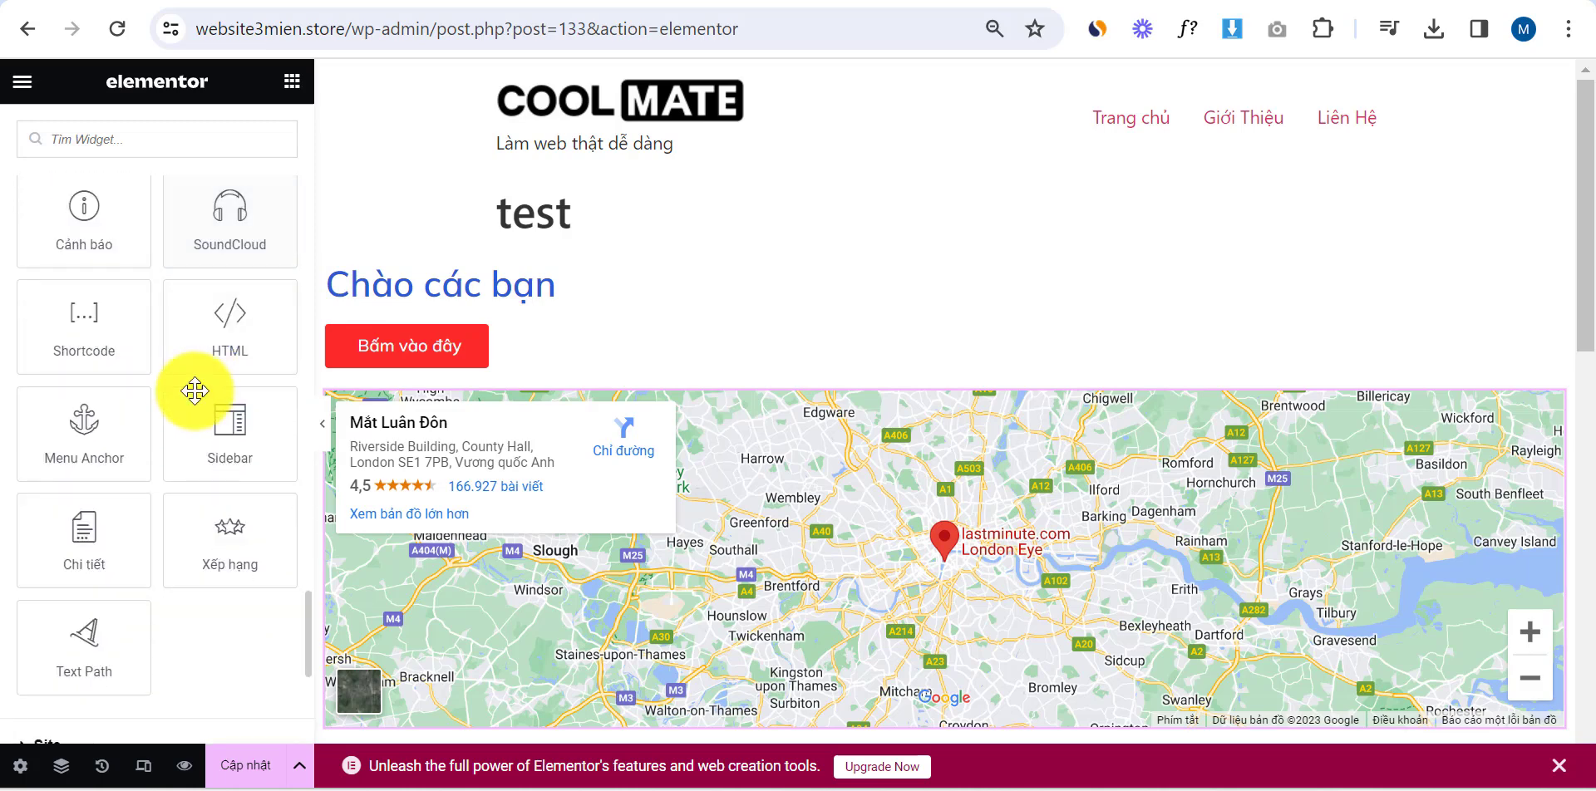
{"action": "scroll", "coordinate": [175, 449], "scroll_direction": "down", "scroll_amount": 3}
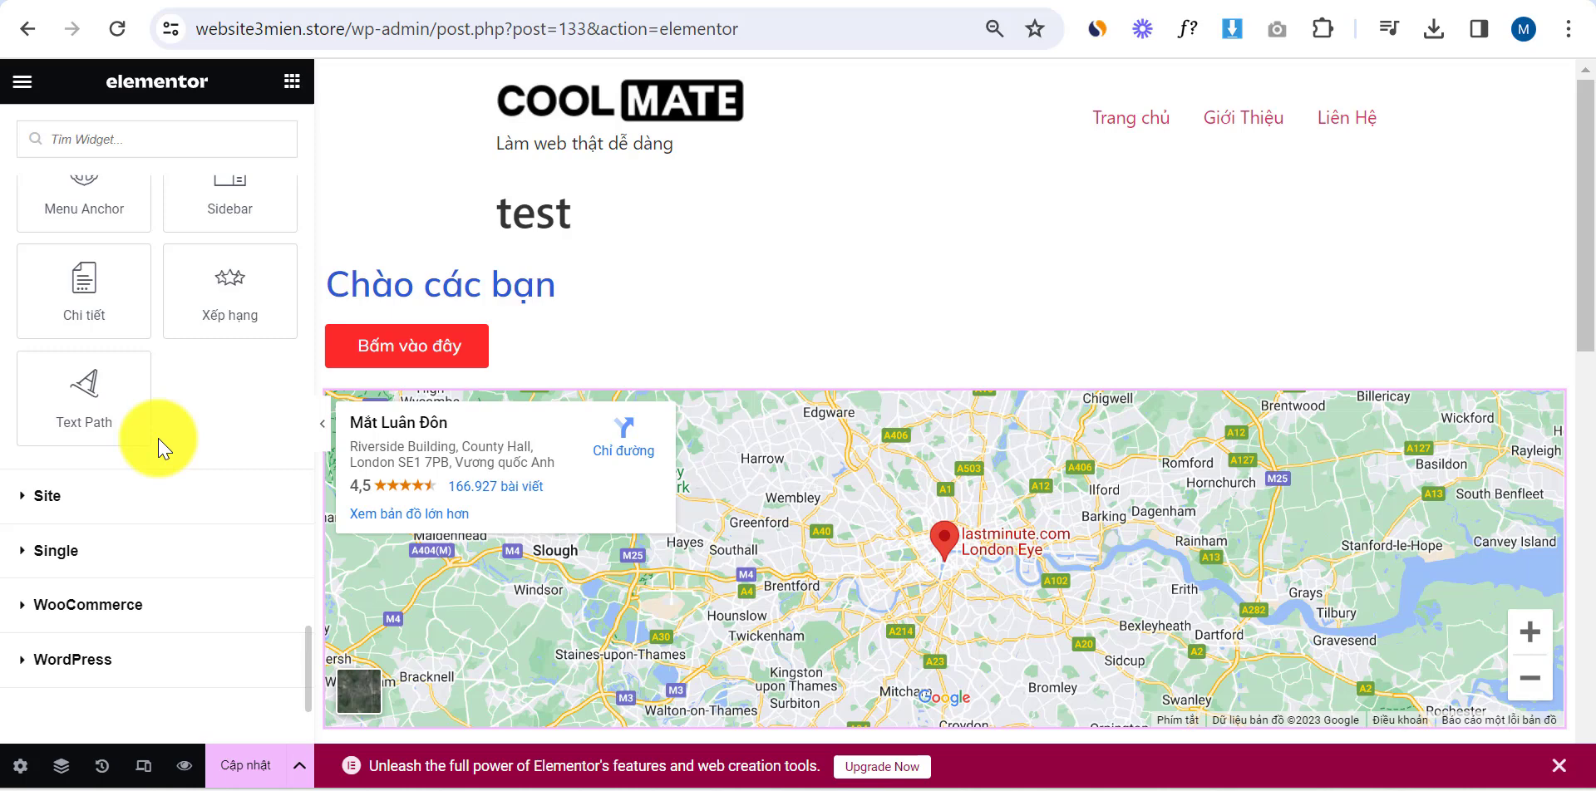
{"action": "scroll", "coordinate": [117, 484], "scroll_direction": "up", "scroll_amount": 15}
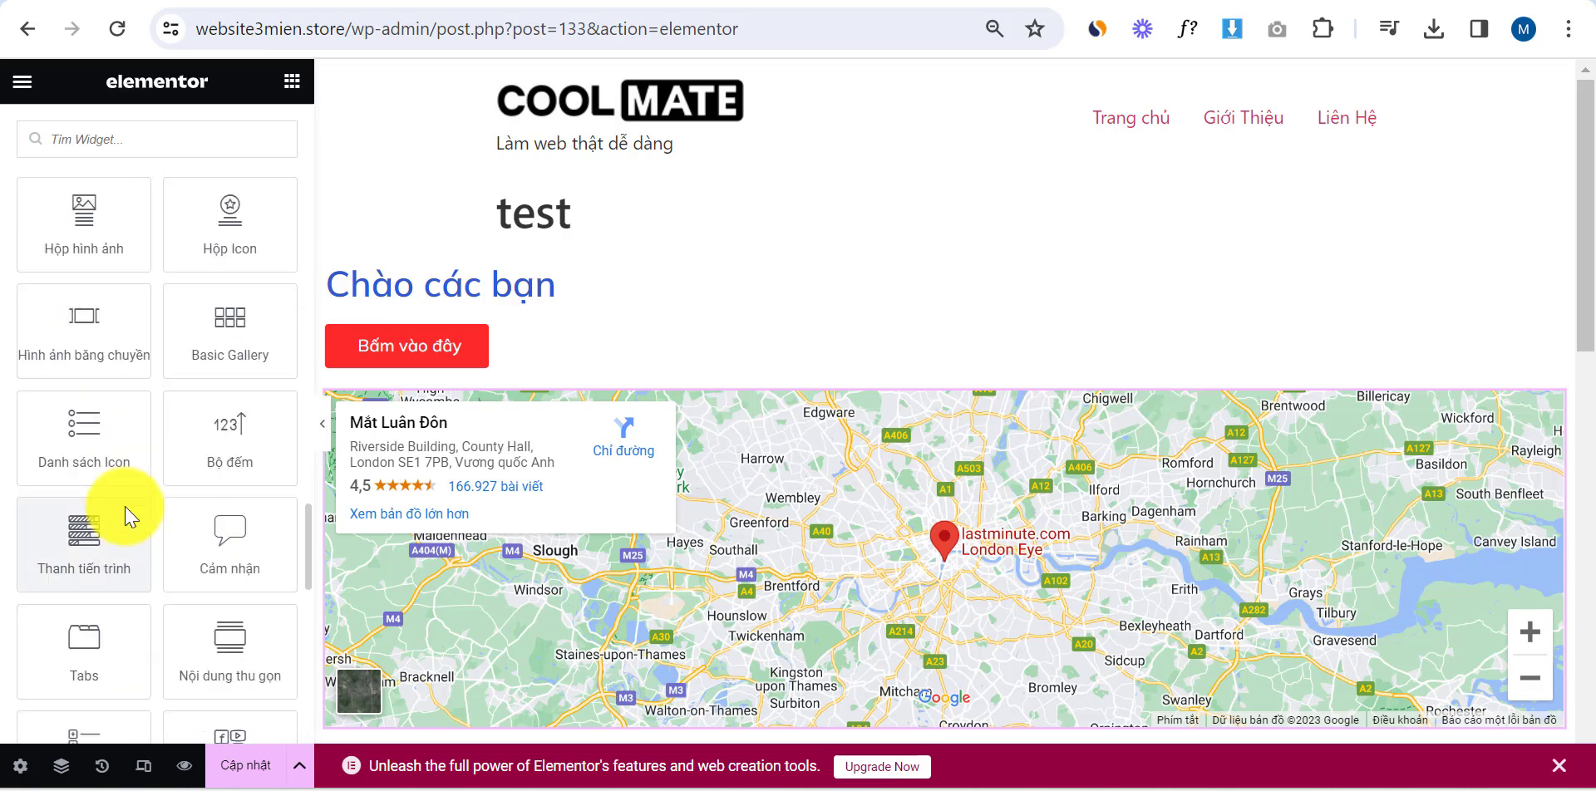
{"action": "scroll", "coordinate": [133, 497], "scroll_direction": "up", "scroll_amount": 6}
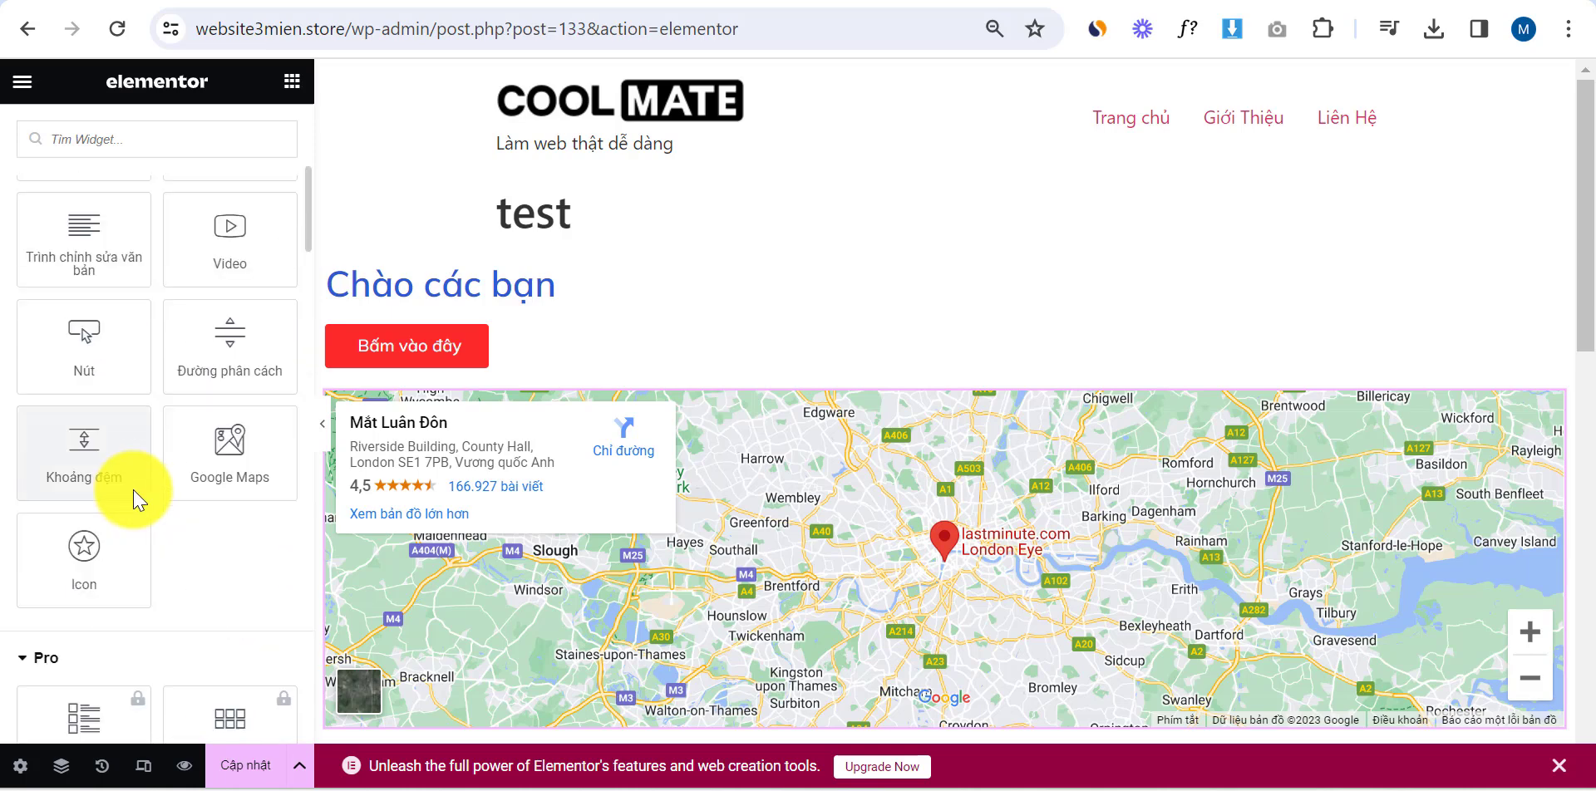
{"action": "scroll", "coordinate": [141, 492], "scroll_direction": "down", "scroll_amount": 2}
{"action": "scroll", "coordinate": [158, 416], "scroll_direction": "down", "scroll_amount": 18}
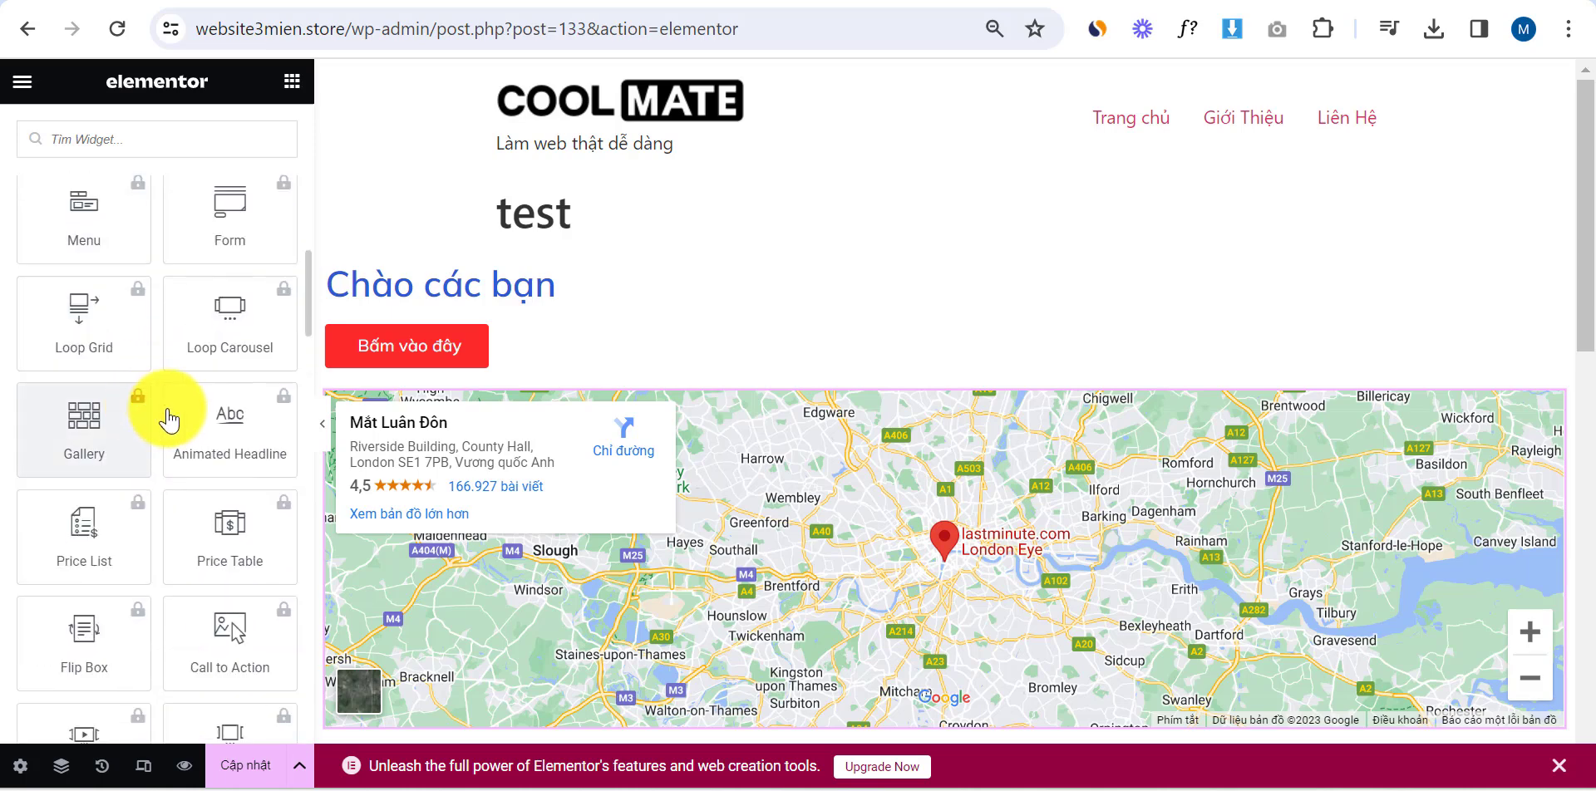
{"action": "scroll", "coordinate": [174, 453], "scroll_direction": "down", "scroll_amount": 3}
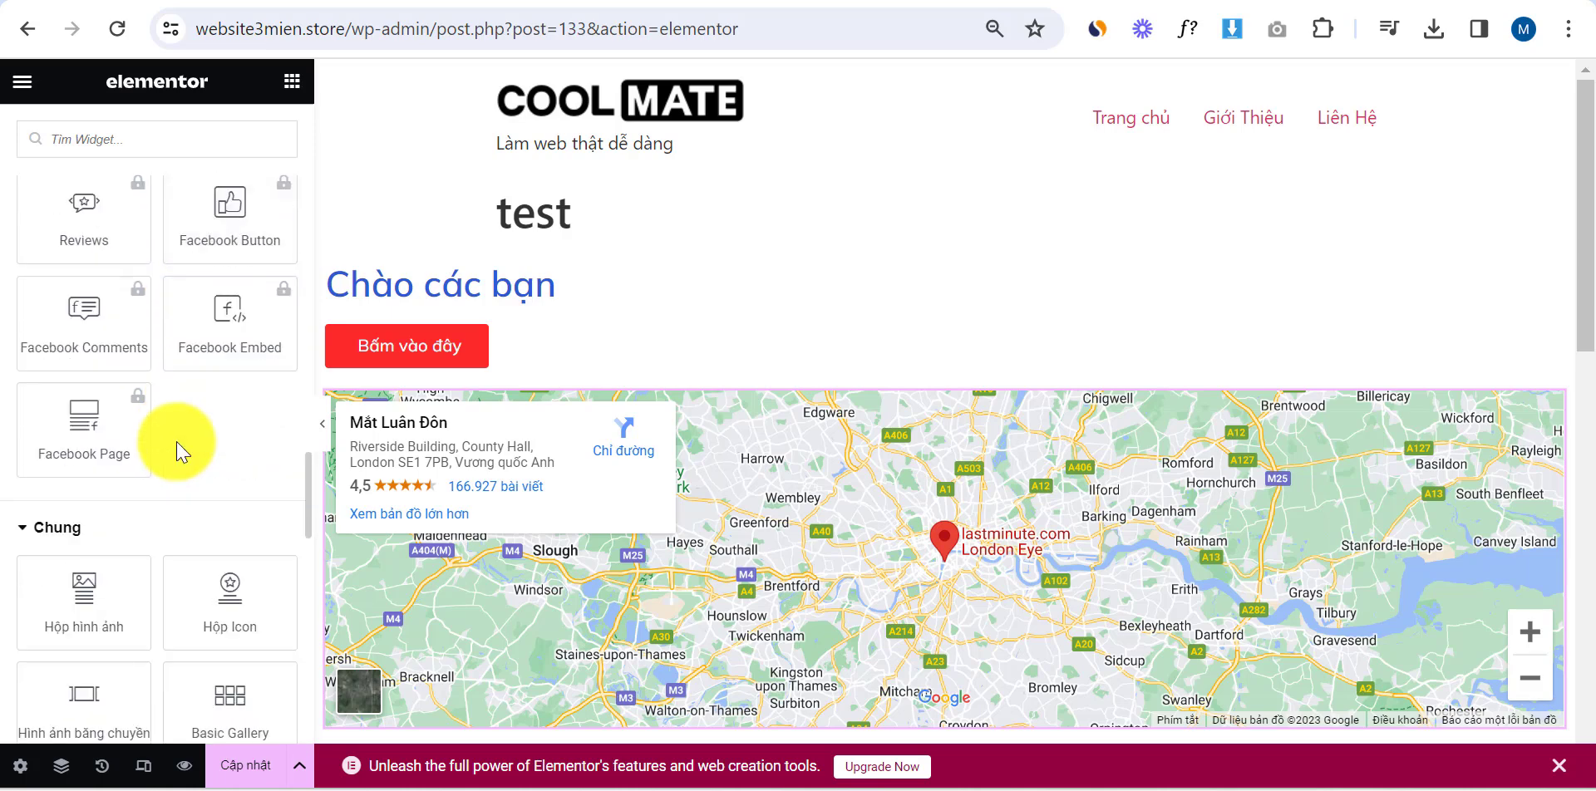
{"action": "scroll", "coordinate": [133, 475], "scroll_direction": "down", "scroll_amount": 3}
{"action": "scroll", "coordinate": [117, 494], "scroll_direction": "down", "scroll_amount": 15}
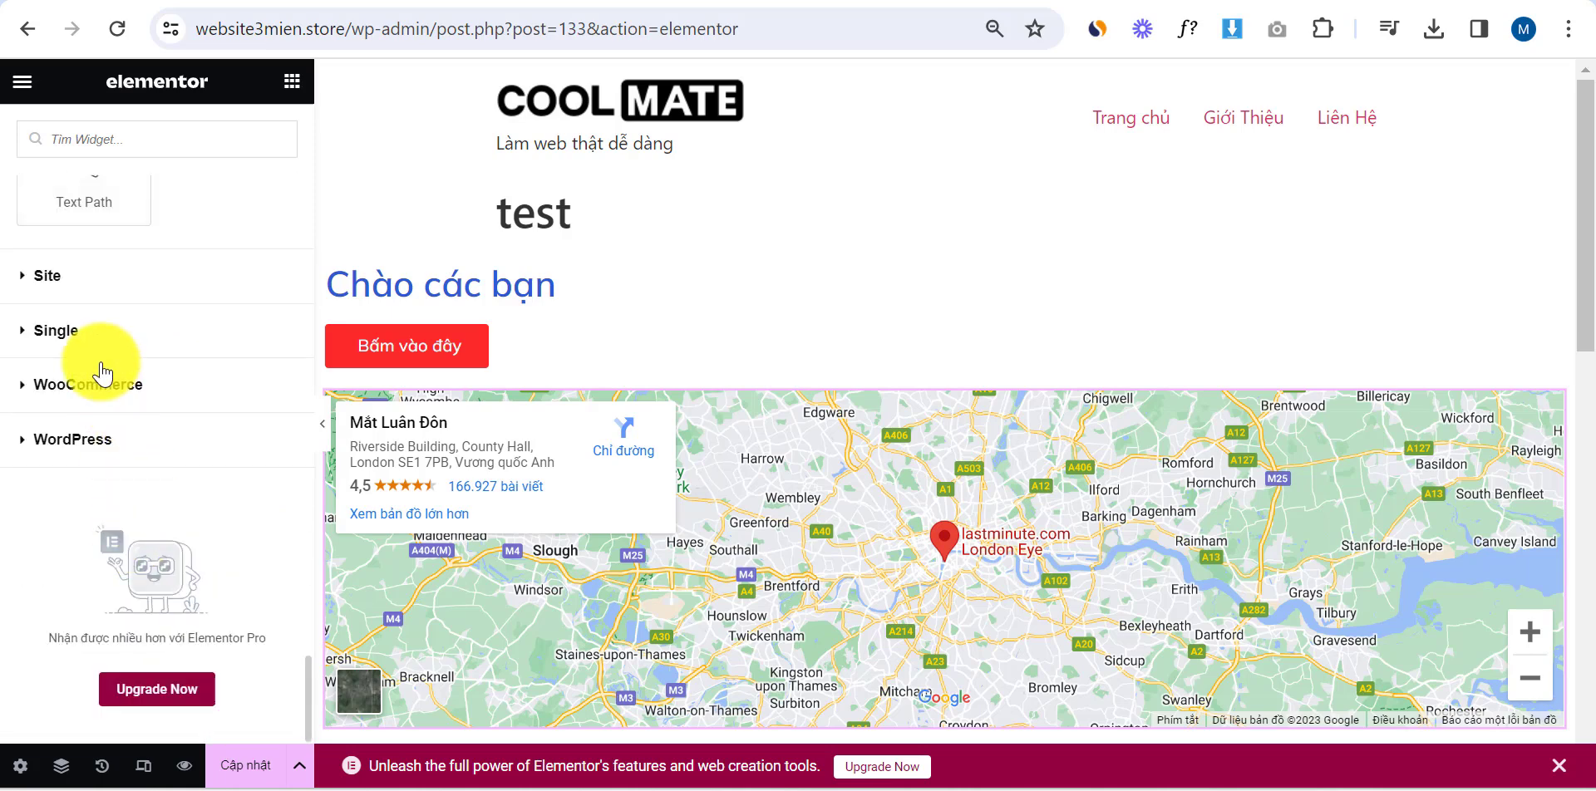
Check the Site and Single widget categories, collapse them again, and expand the WooCommerce category
{"action": "left_click", "coordinate": [46, 275]}
{"action": "left_click", "coordinate": [53, 274]}
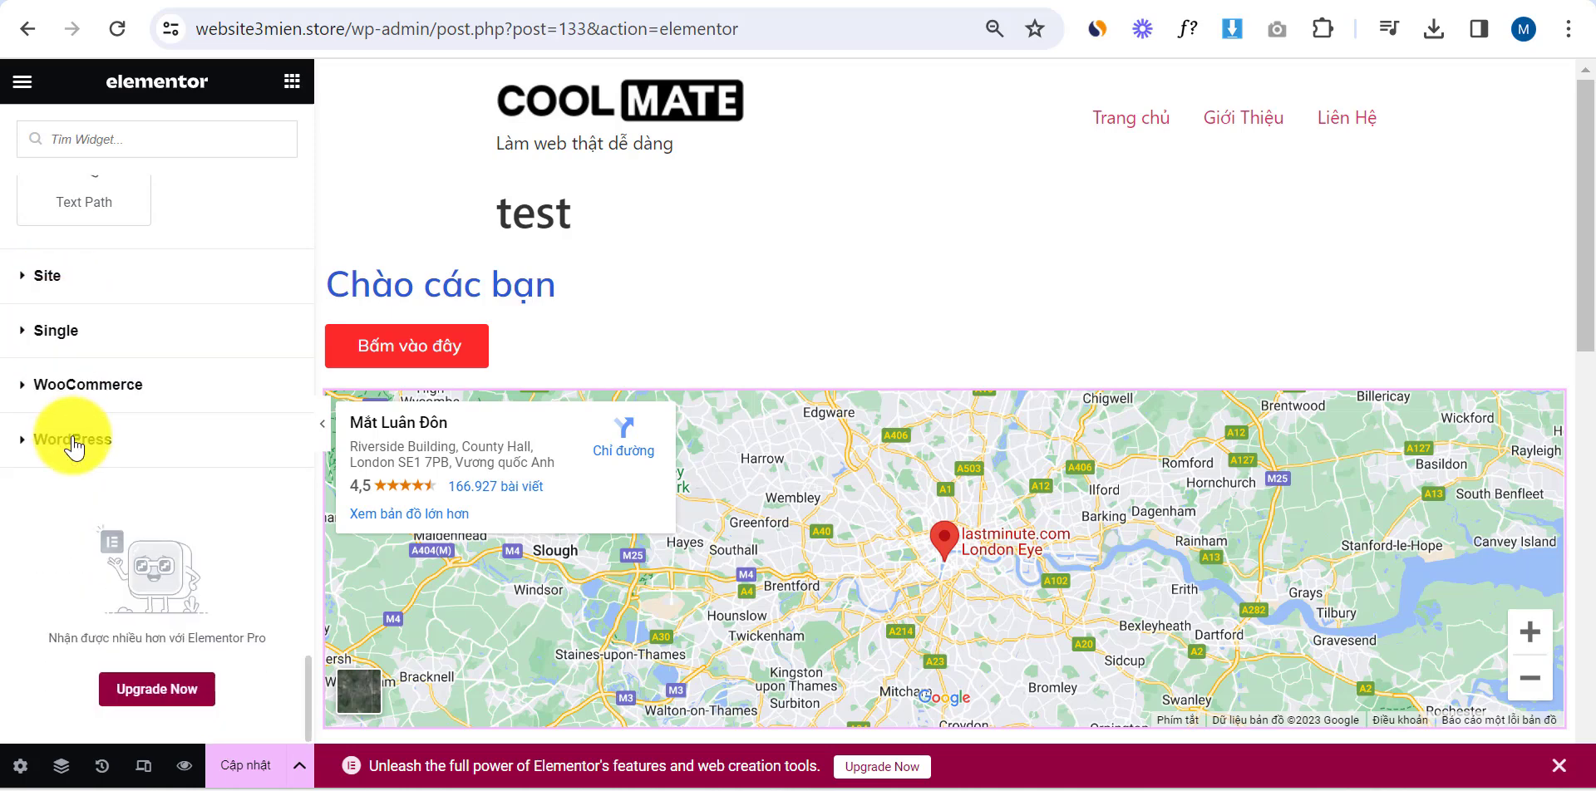
{"action": "left_click", "coordinate": [53, 332]}
{"action": "left_click", "coordinate": [49, 333]}
{"action": "left_click", "coordinate": [51, 382]}
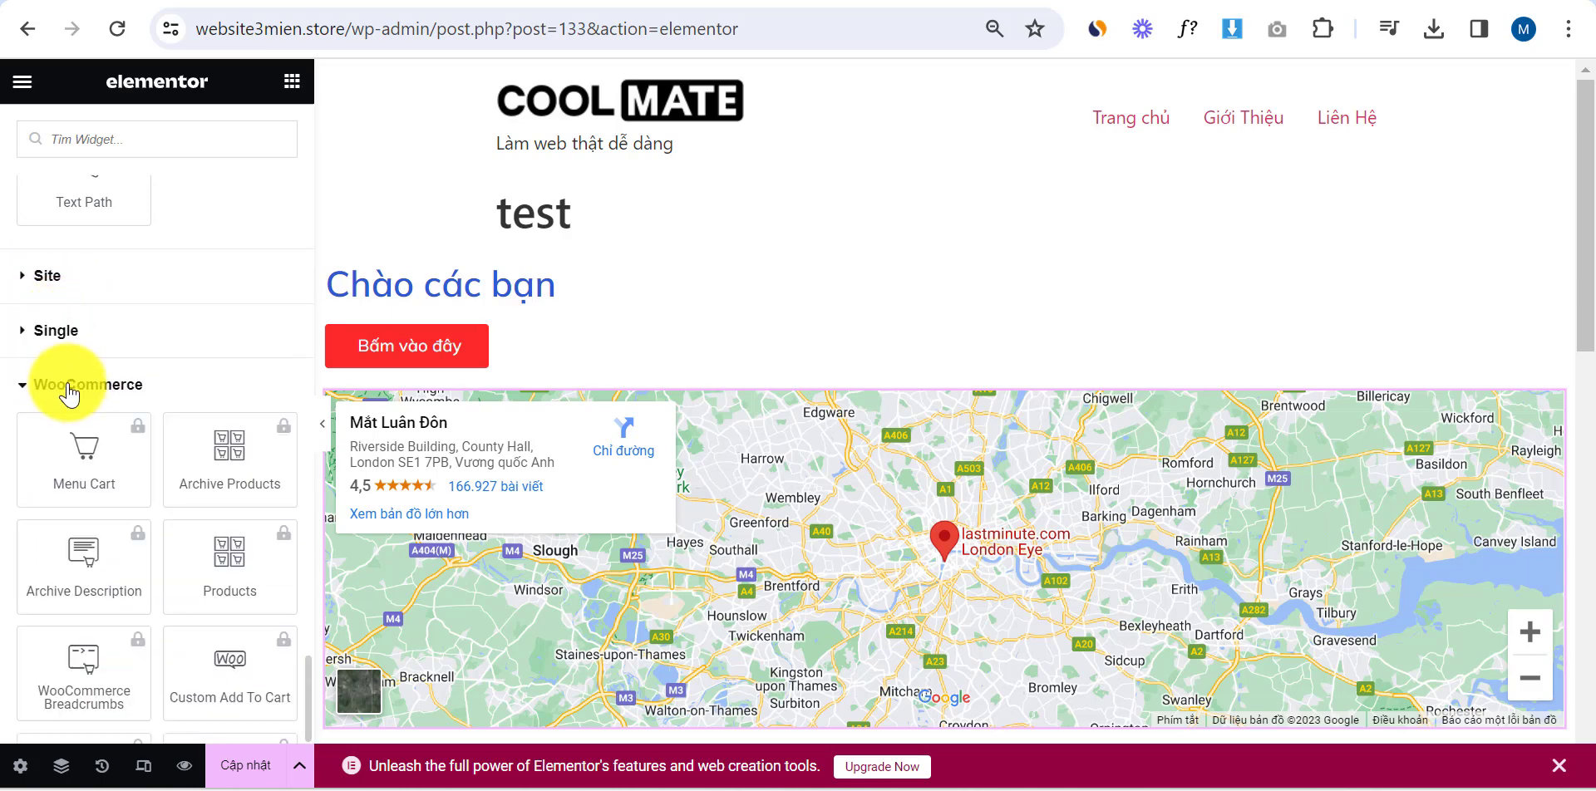
Change the text colour of the "Chào các bạn" heading to black
{"action": "scroll", "coordinate": [225, 515], "scroll_direction": "up", "scroll_amount": 15}
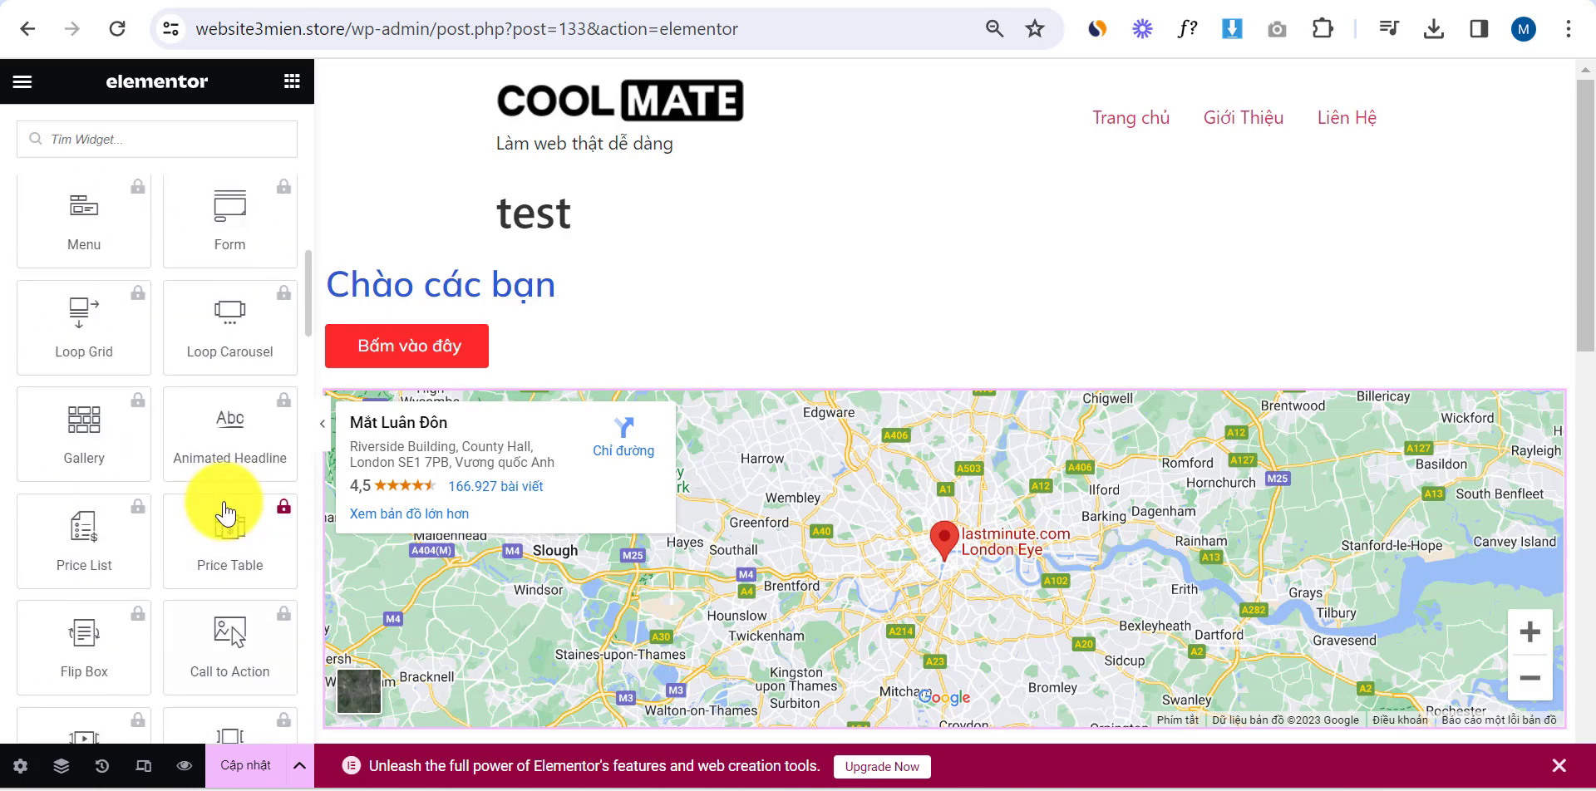
{"action": "scroll", "coordinate": [223, 500], "scroll_direction": "up", "scroll_amount": 3}
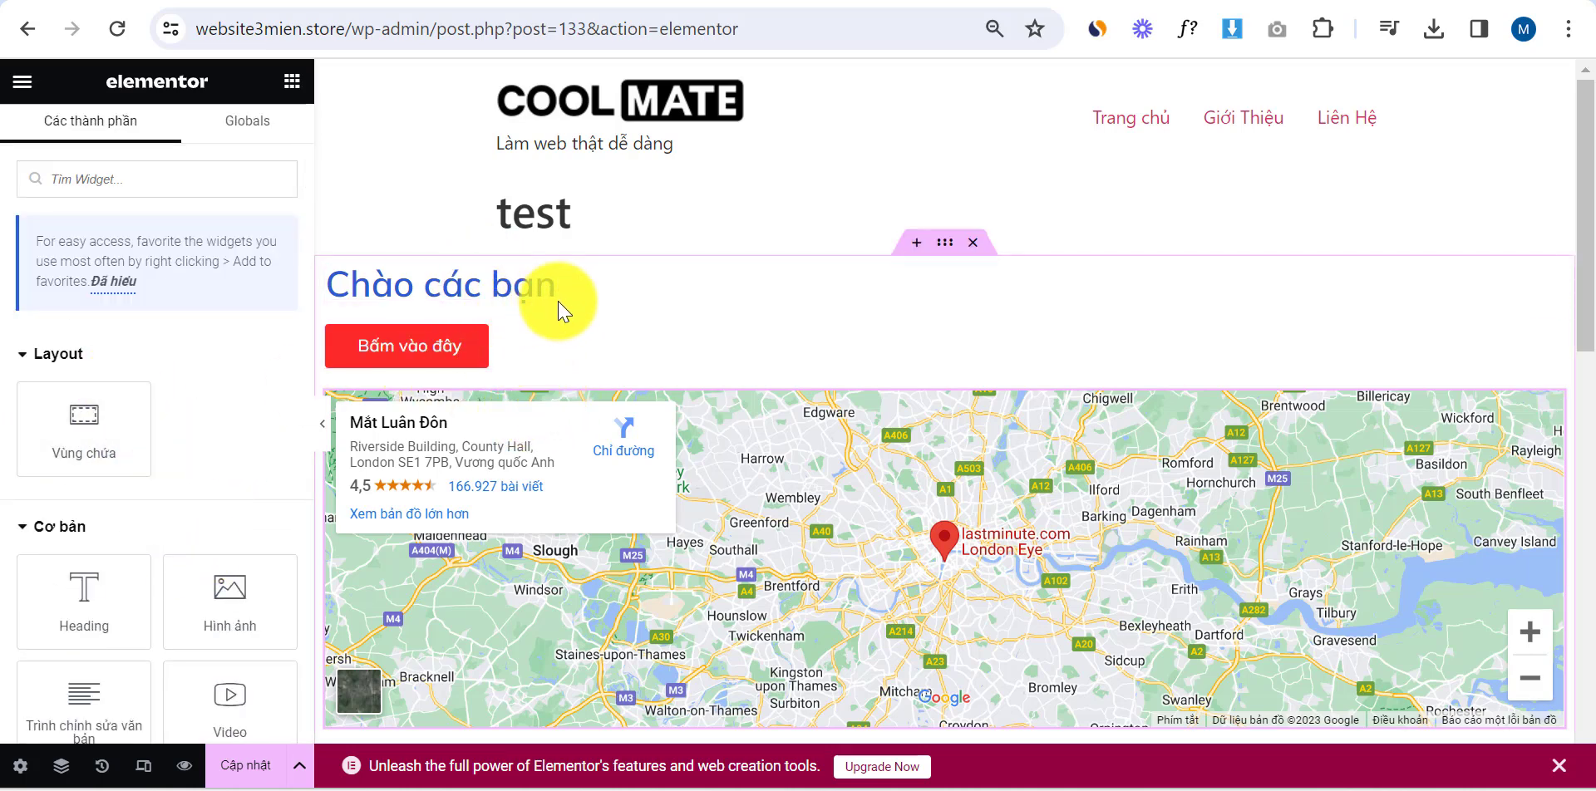
{"action": "left_click", "coordinate": [1549, 284]}
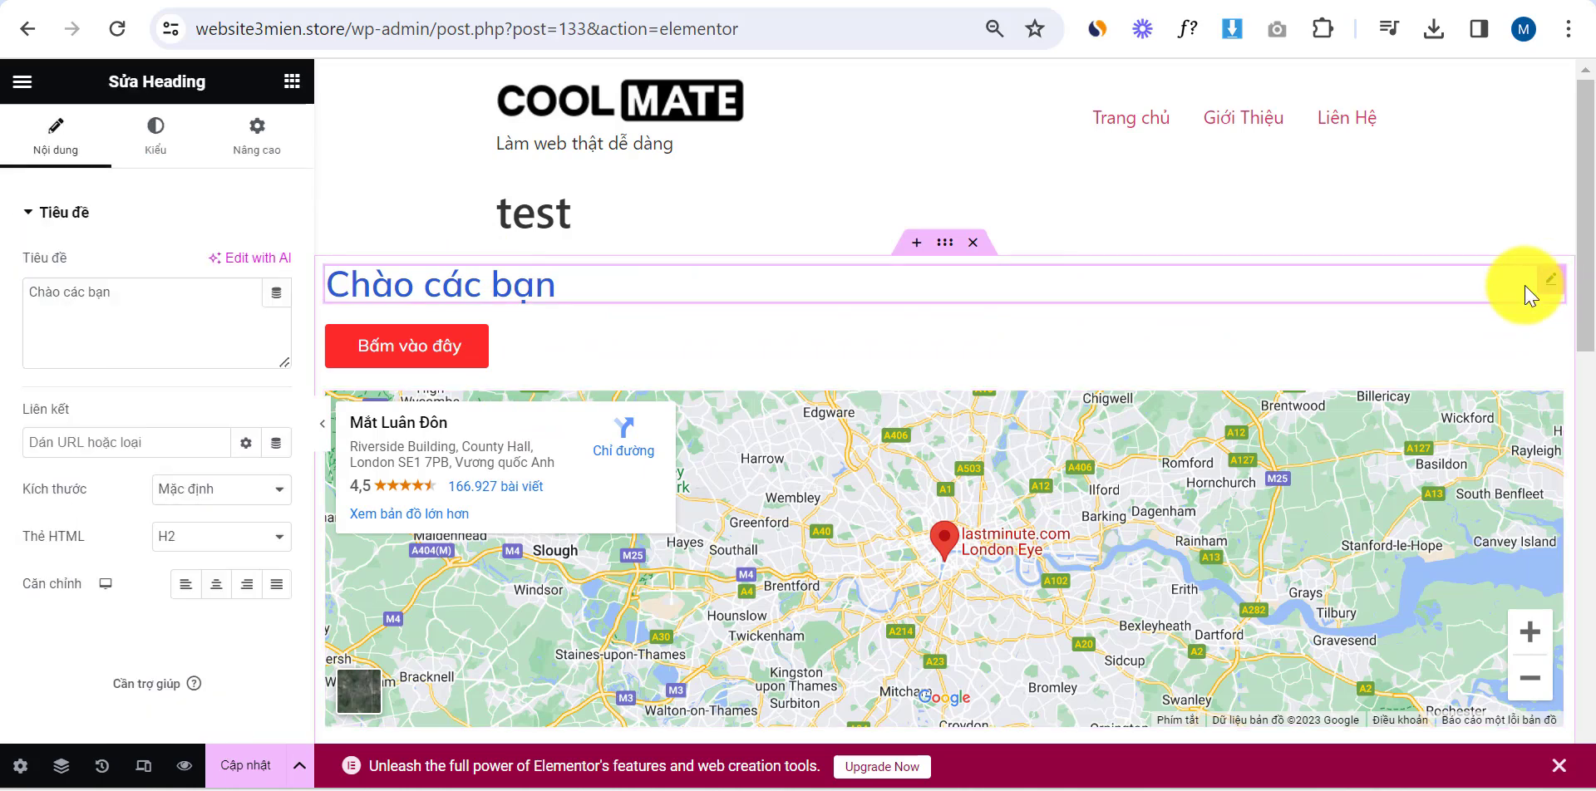
{"action": "left_click", "coordinate": [161, 133]}
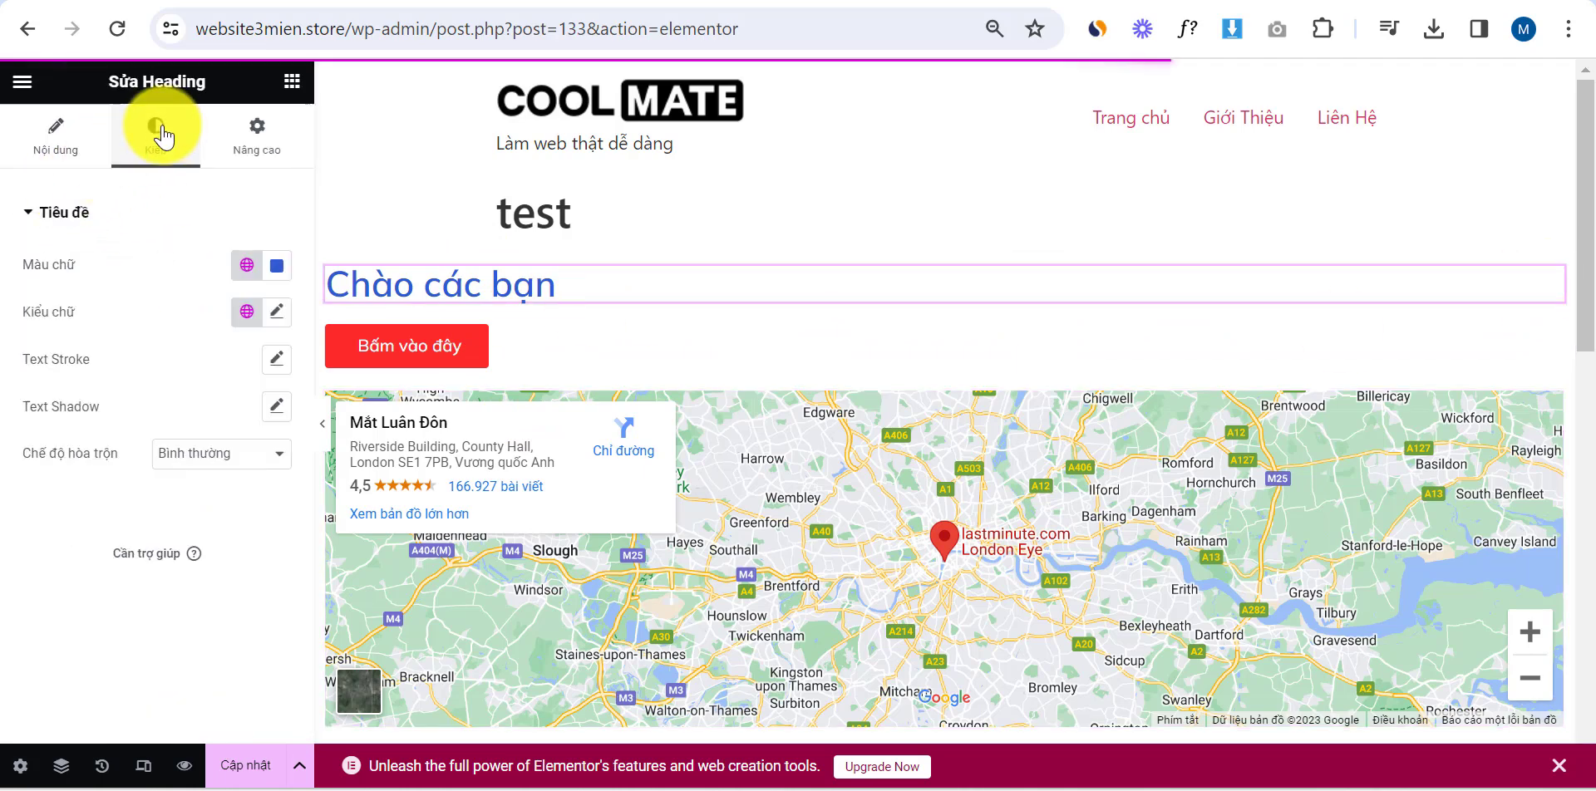
{"action": "left_click", "coordinate": [277, 268]}
{"action": "left_click_drag", "start_coordinate": [336, 386], "coordinate": [17, 560]}
{"action": "left_click", "coordinate": [17, 561]}
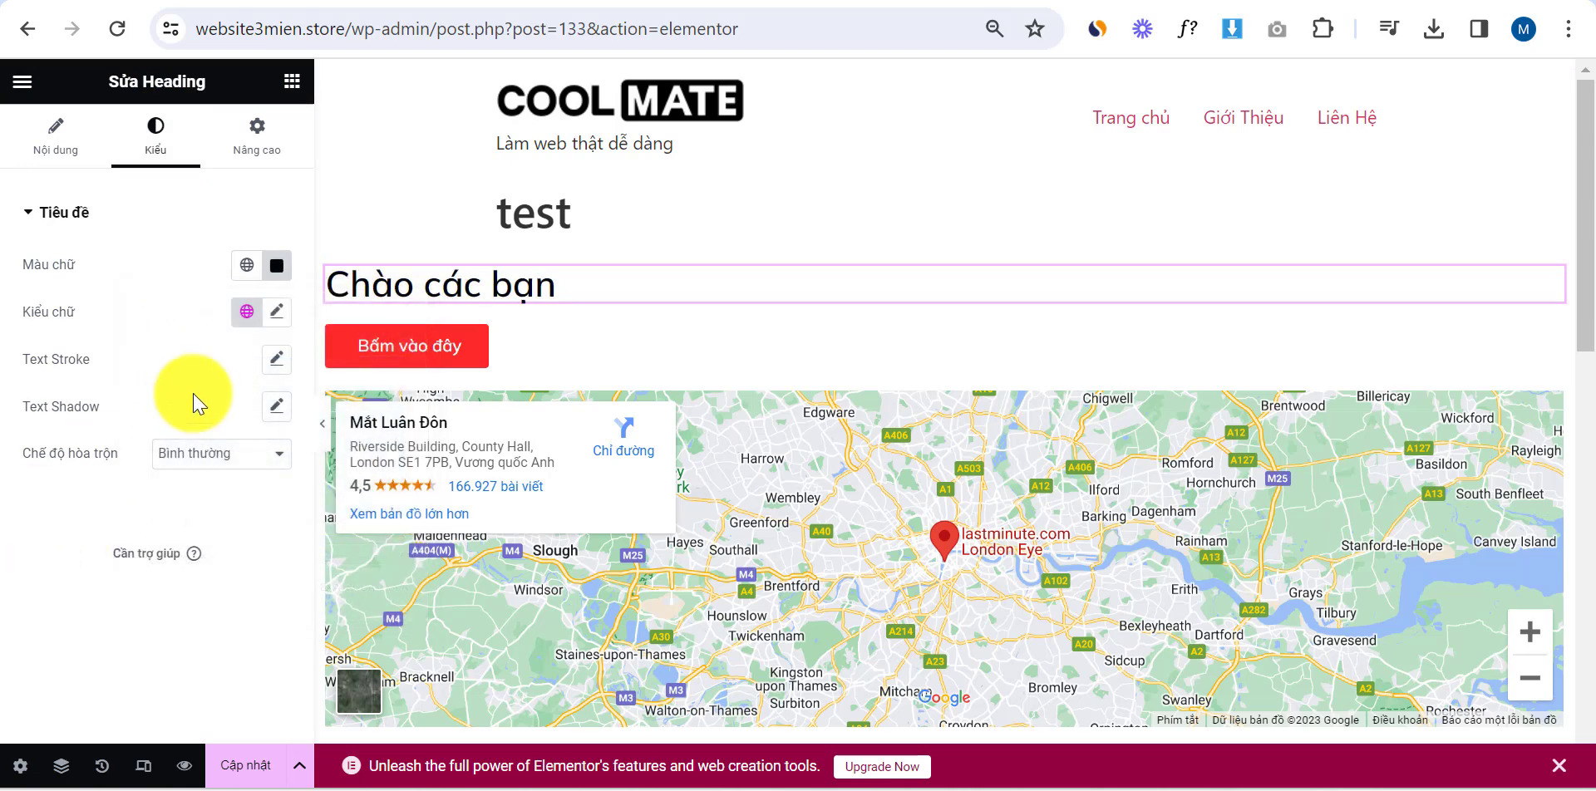
Set the heading's font family to Mukta Malar and reduce its font size in the typography settings
{"action": "left_click", "coordinate": [276, 312]}
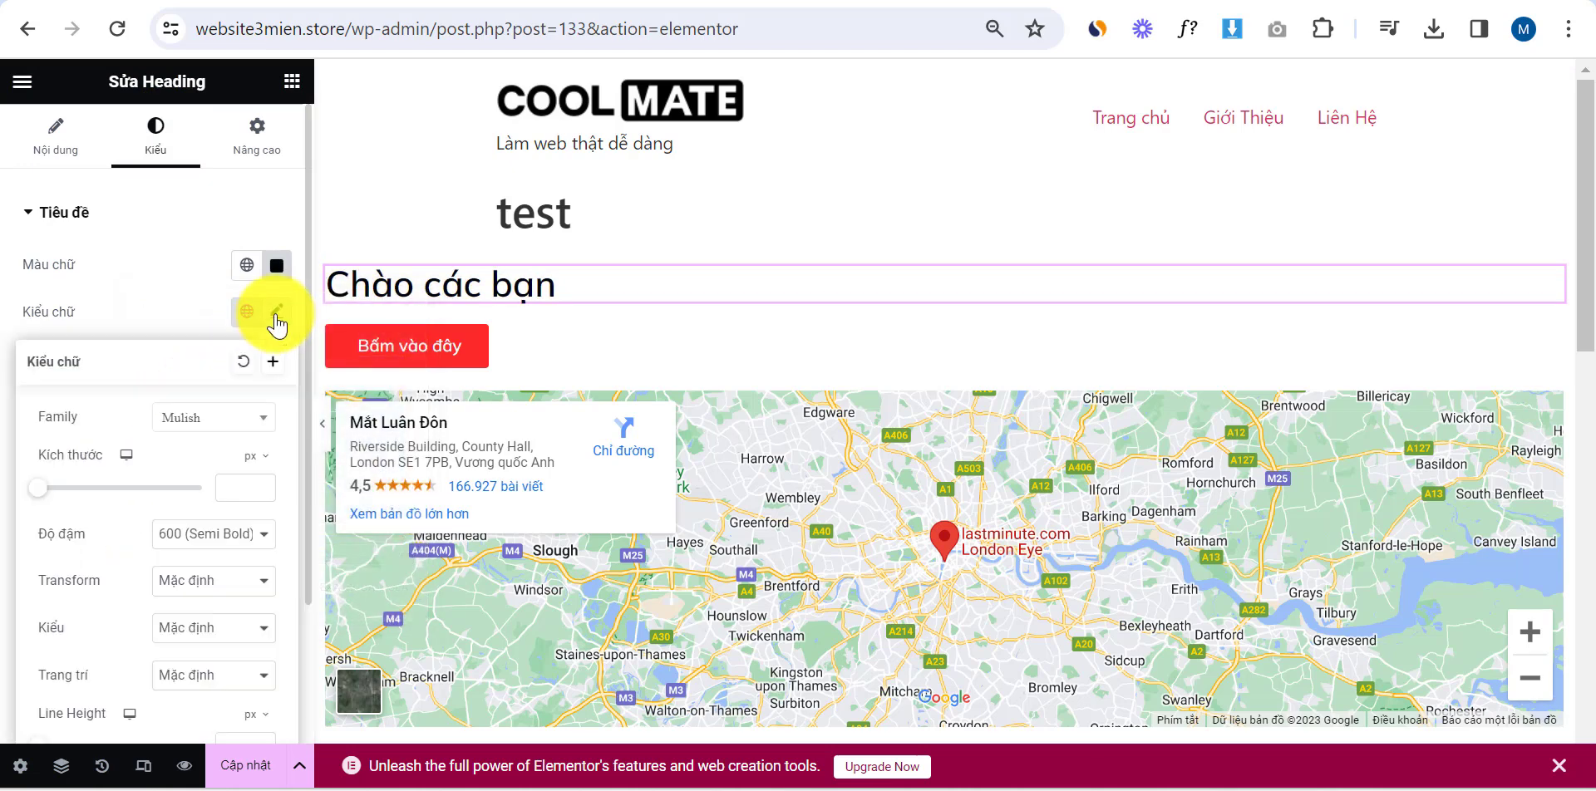
{"action": "left_click", "coordinate": [192, 418]}
{"action": "scroll", "coordinate": [213, 540], "scroll_direction": "down", "scroll_amount": 3}
{"action": "scroll", "coordinate": [199, 505], "scroll_direction": "up", "scroll_amount": 3}
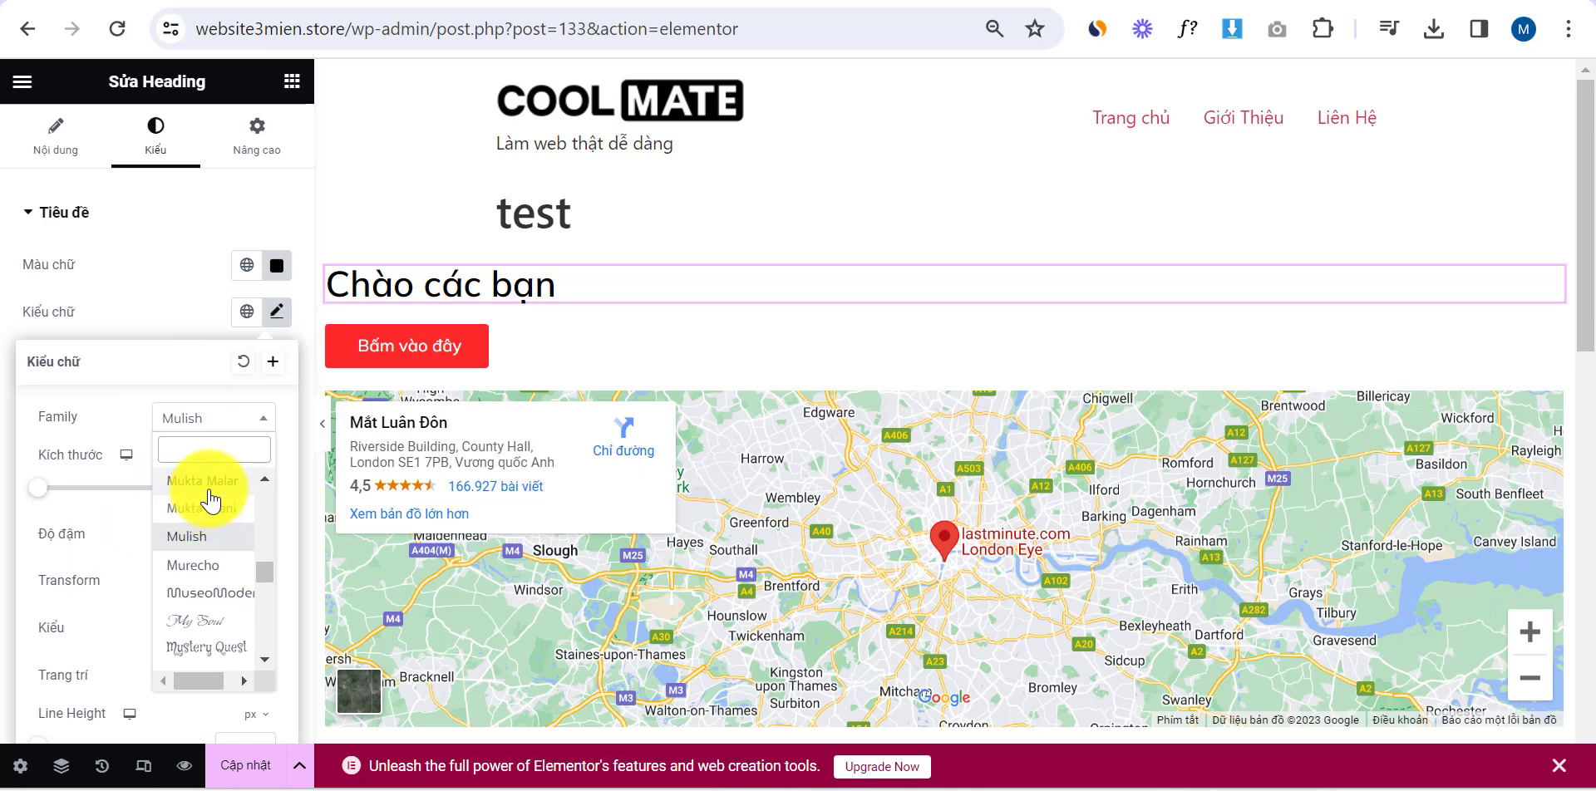
{"action": "left_click", "coordinate": [208, 484]}
{"action": "left_click_drag", "start_coordinate": [39, 499], "coordinate": [56, 504]}
{"action": "left_click", "coordinate": [7, 455]}
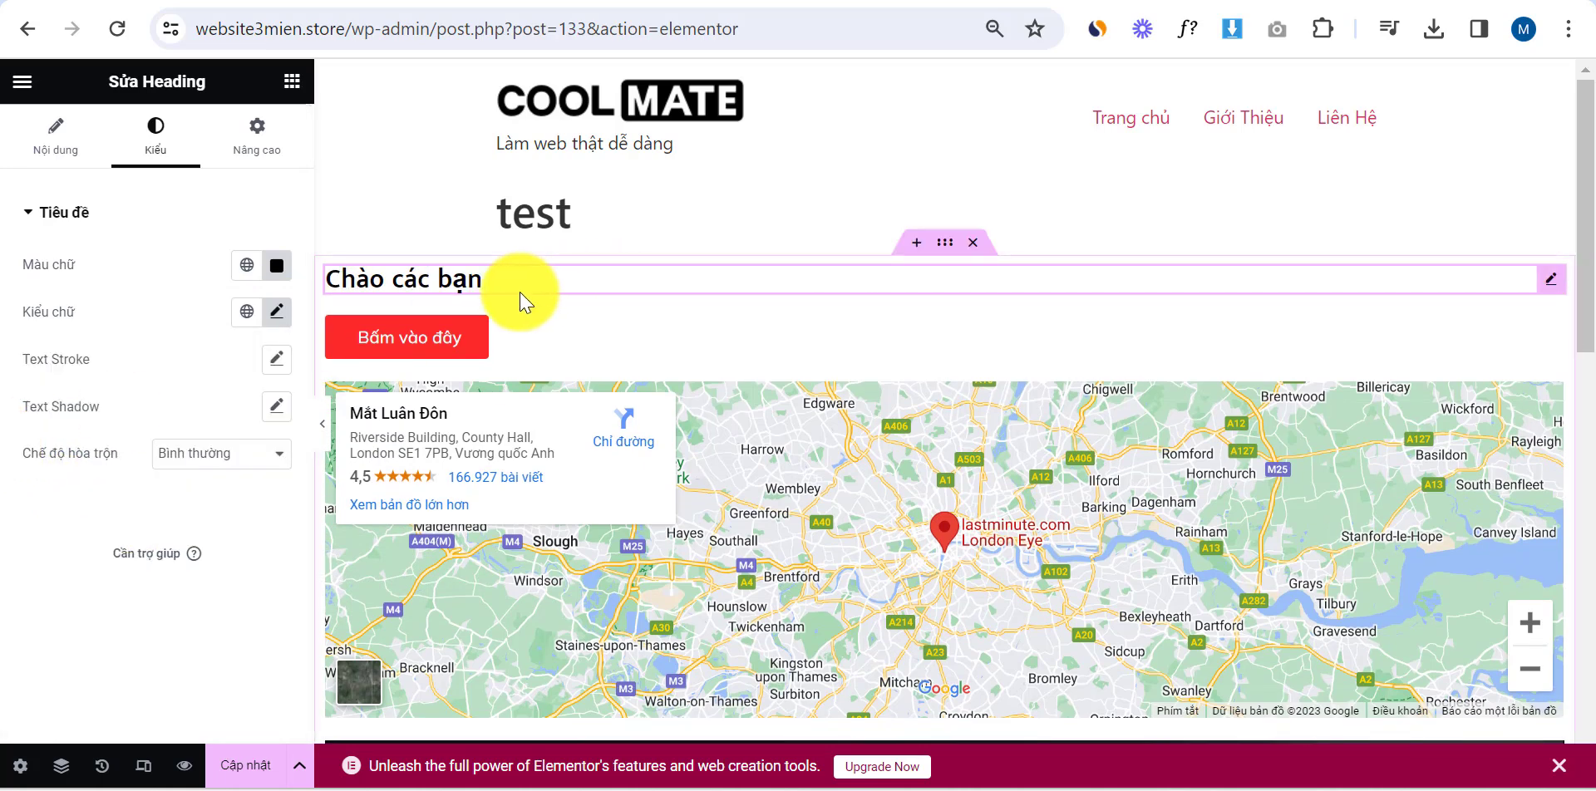
Add an empty section area above the heading's container and open the template library from it
{"action": "scroll", "coordinate": [872, 365], "scroll_direction": "down", "scroll_amount": 10}
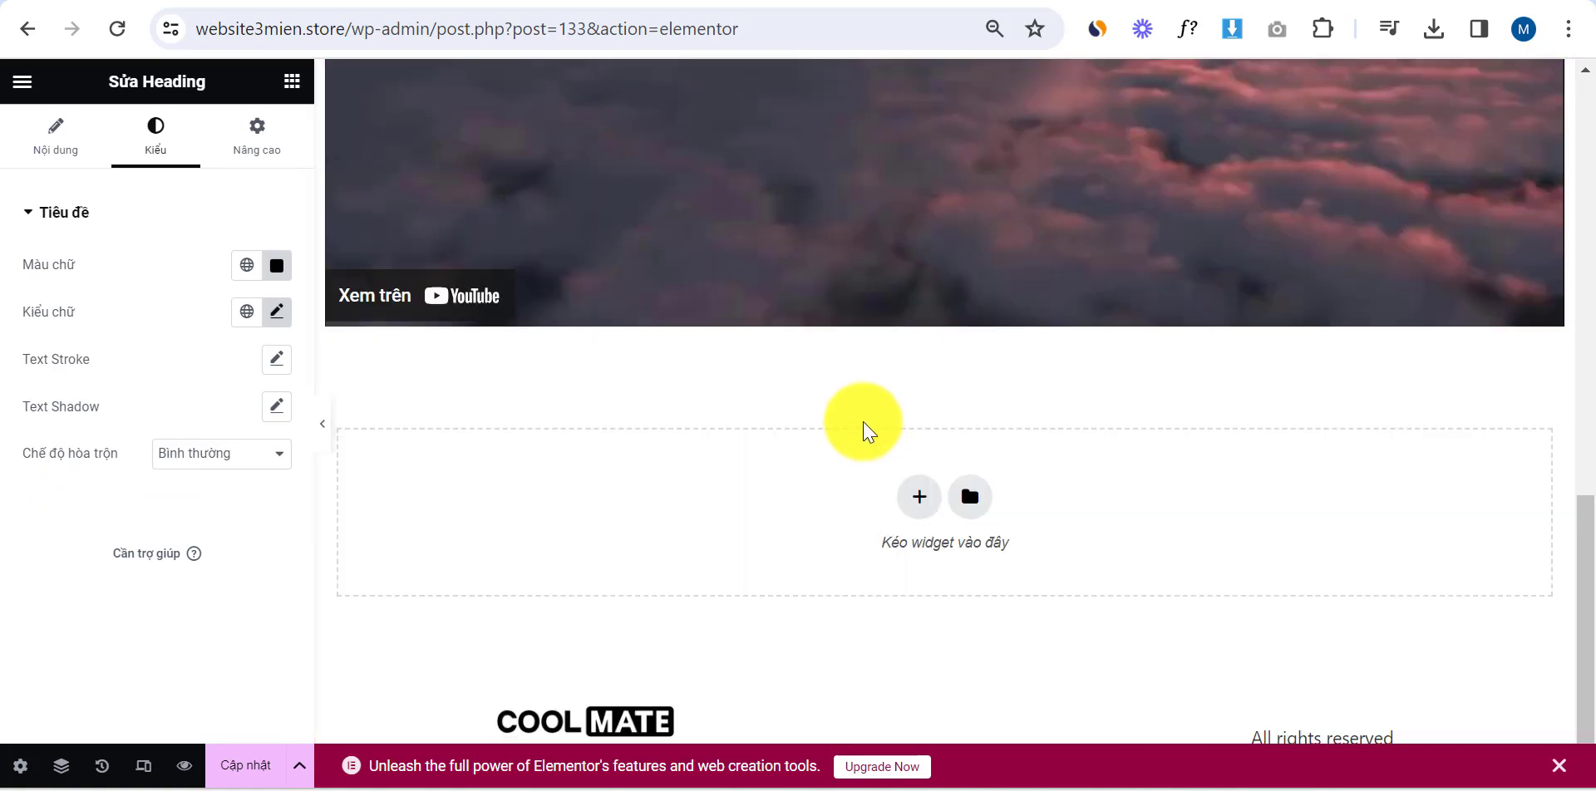
{"action": "scroll", "coordinate": [865, 427], "scroll_direction": "up", "scroll_amount": 10}
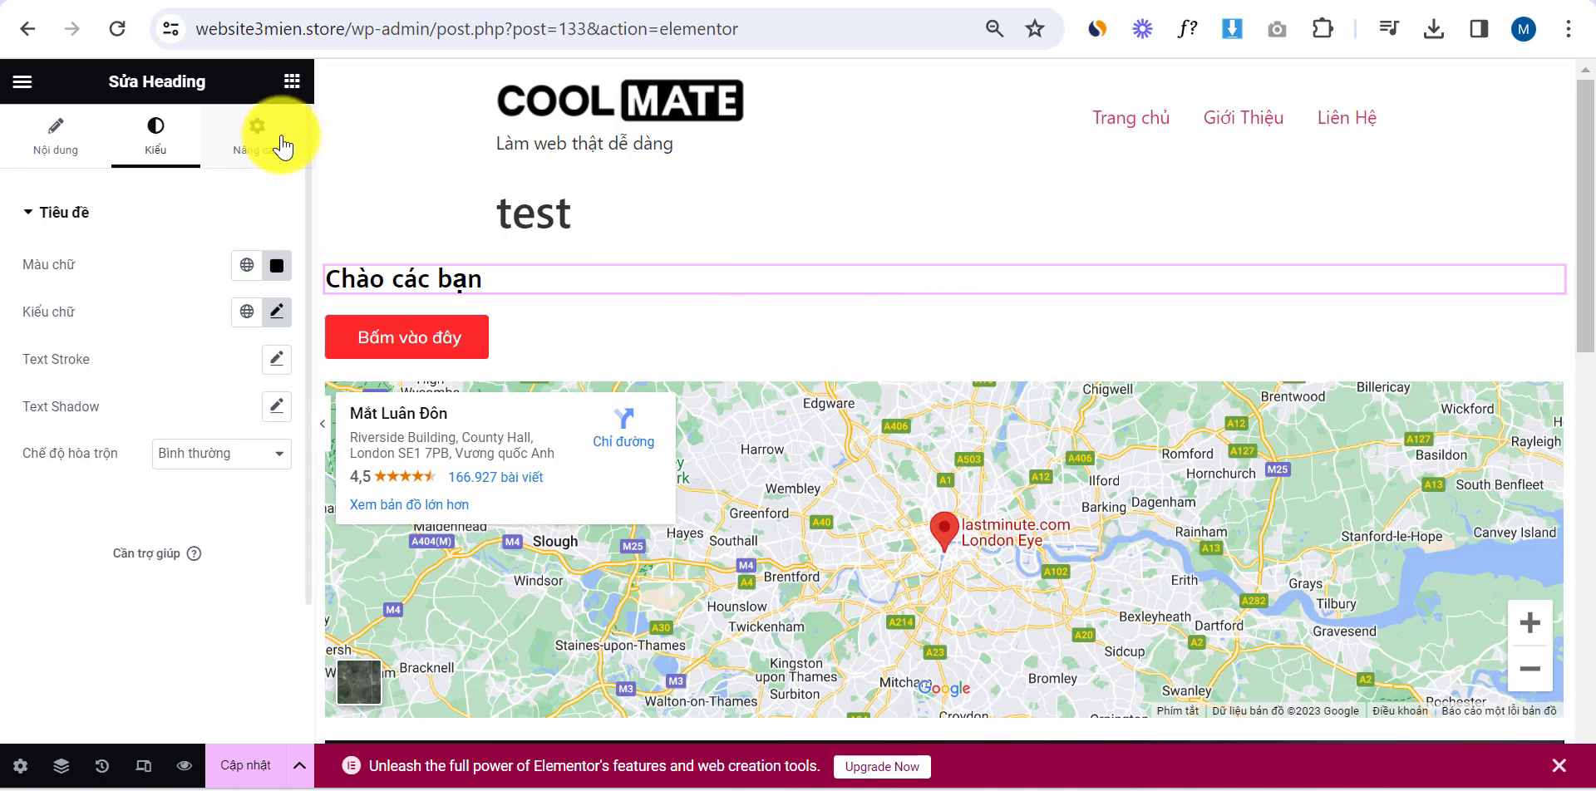
{"action": "left_click", "coordinate": [914, 242]}
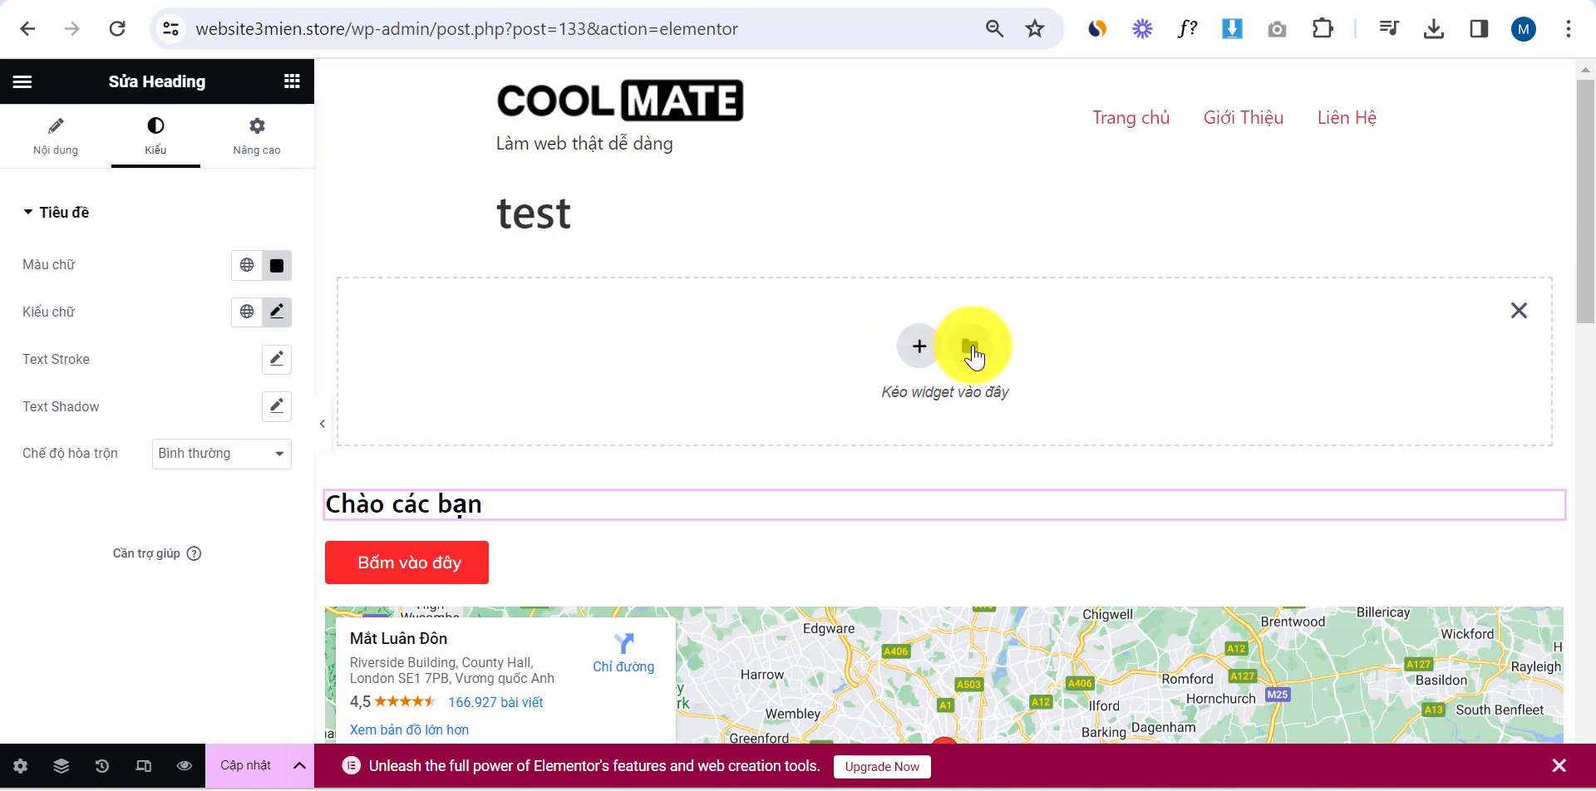
{"action": "left_click", "coordinate": [1518, 313]}
{"action": "left_click", "coordinate": [921, 247]}
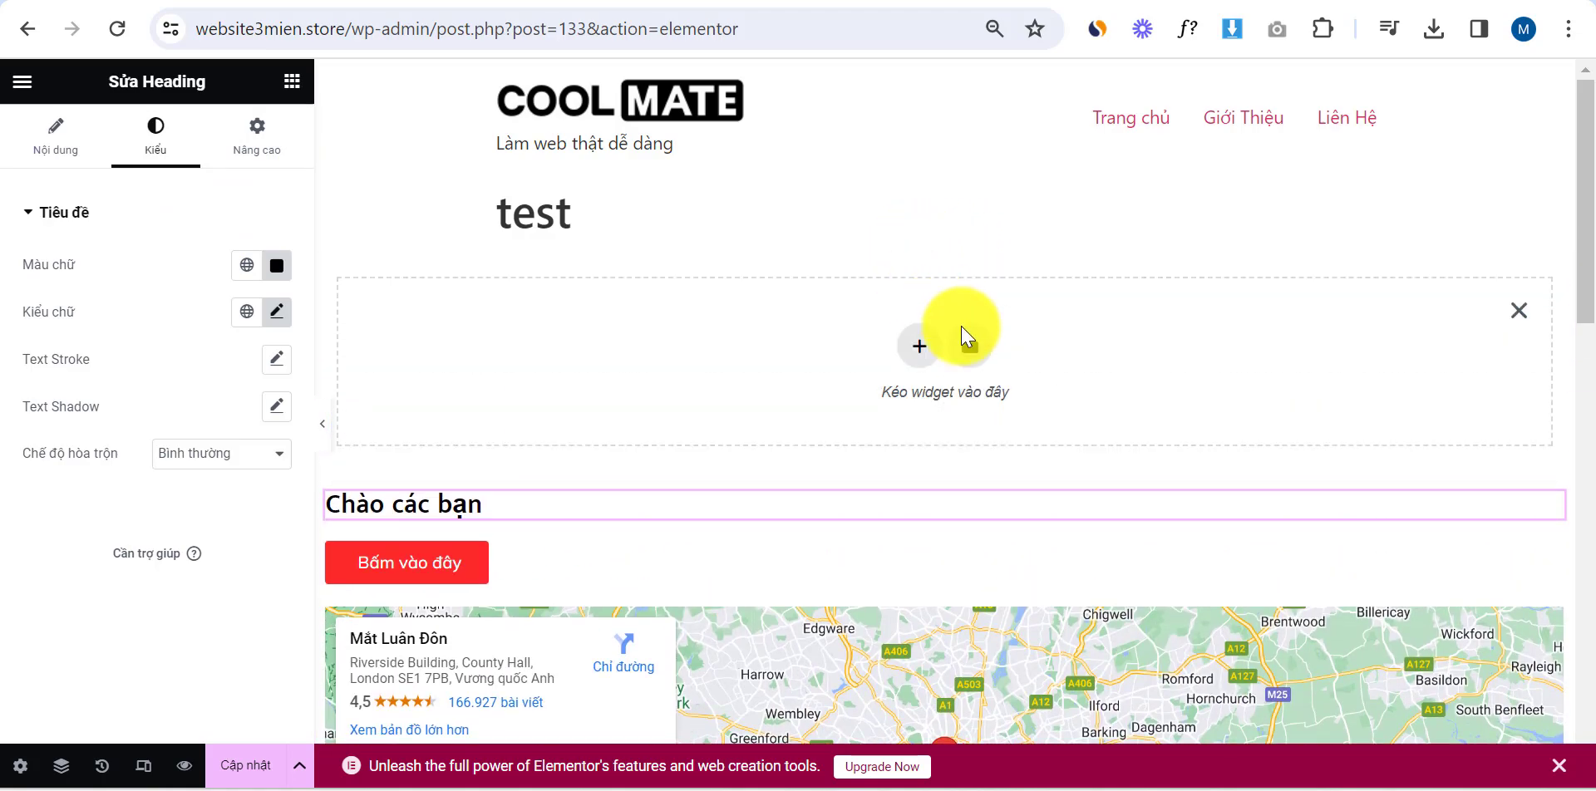
{"action": "left_click", "coordinate": [971, 347]}
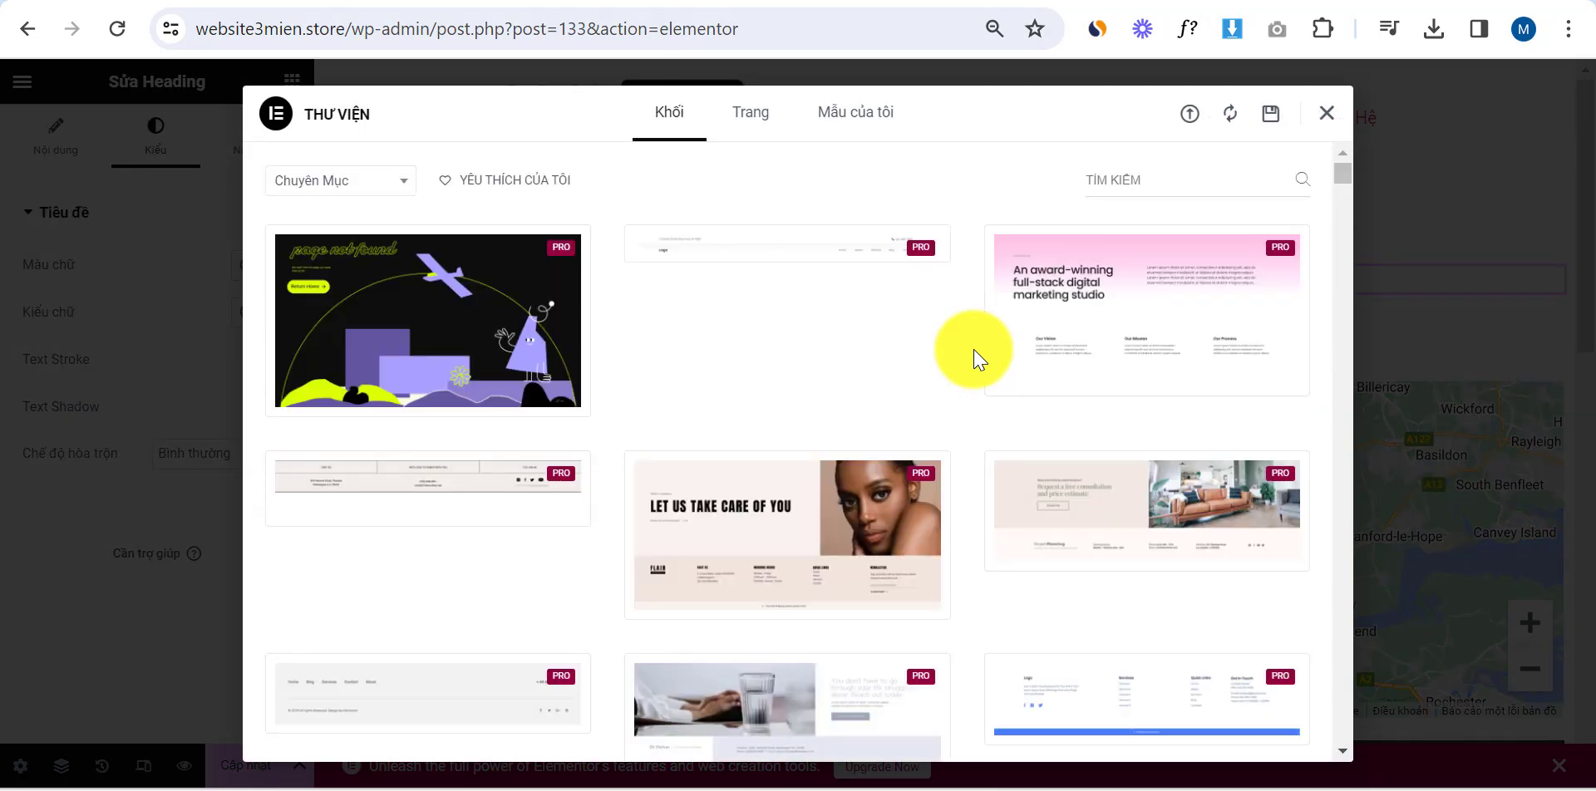
Browse the block templates, look through the list of block categories and view the About blocks
{"action": "scroll", "coordinate": [765, 367], "scroll_direction": "down", "scroll_amount": 12}
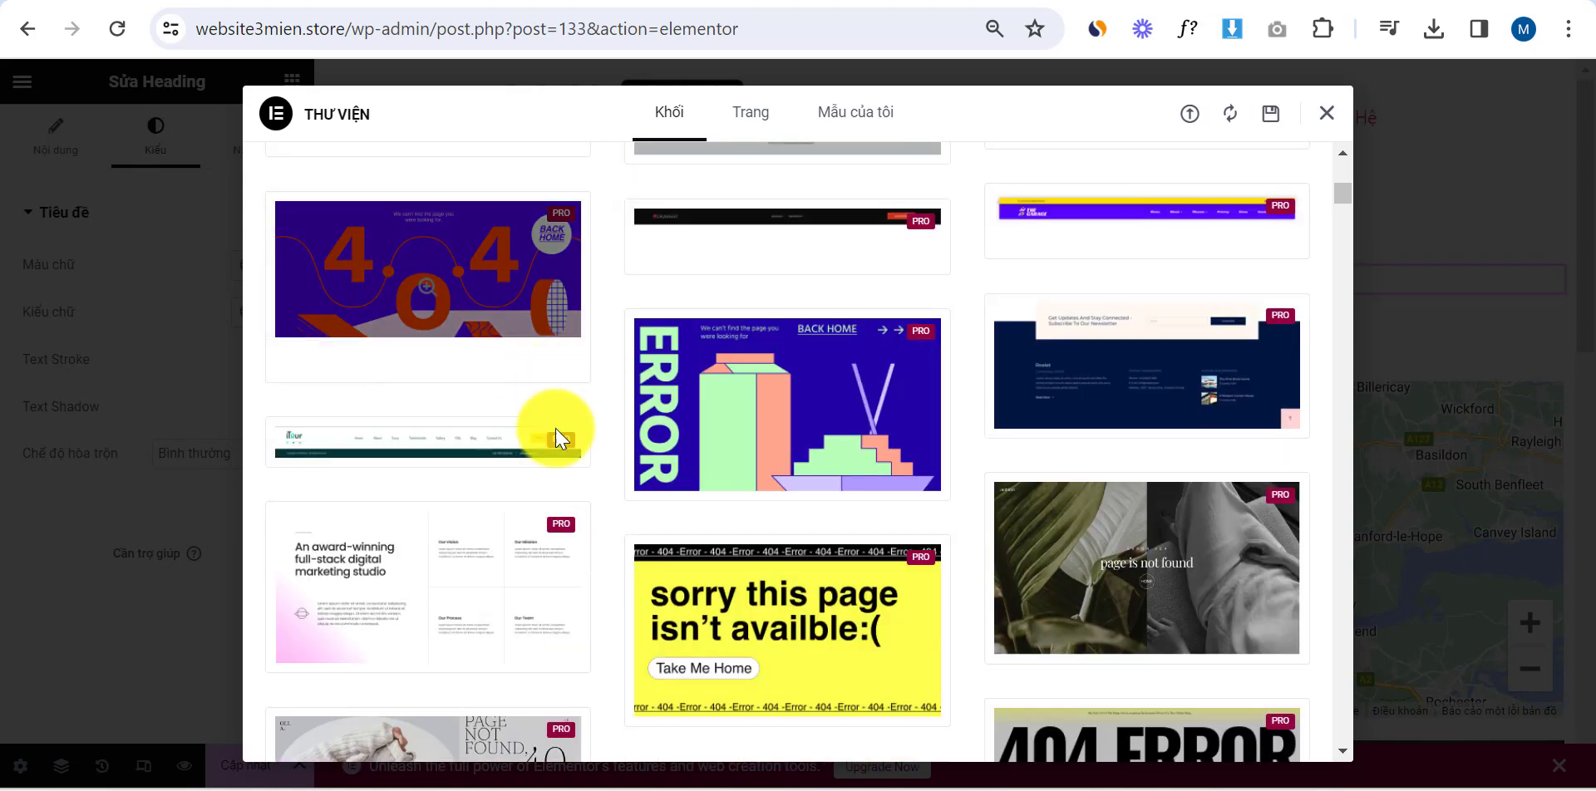
{"action": "scroll", "coordinate": [587, 435], "scroll_direction": "down", "scroll_amount": 6}
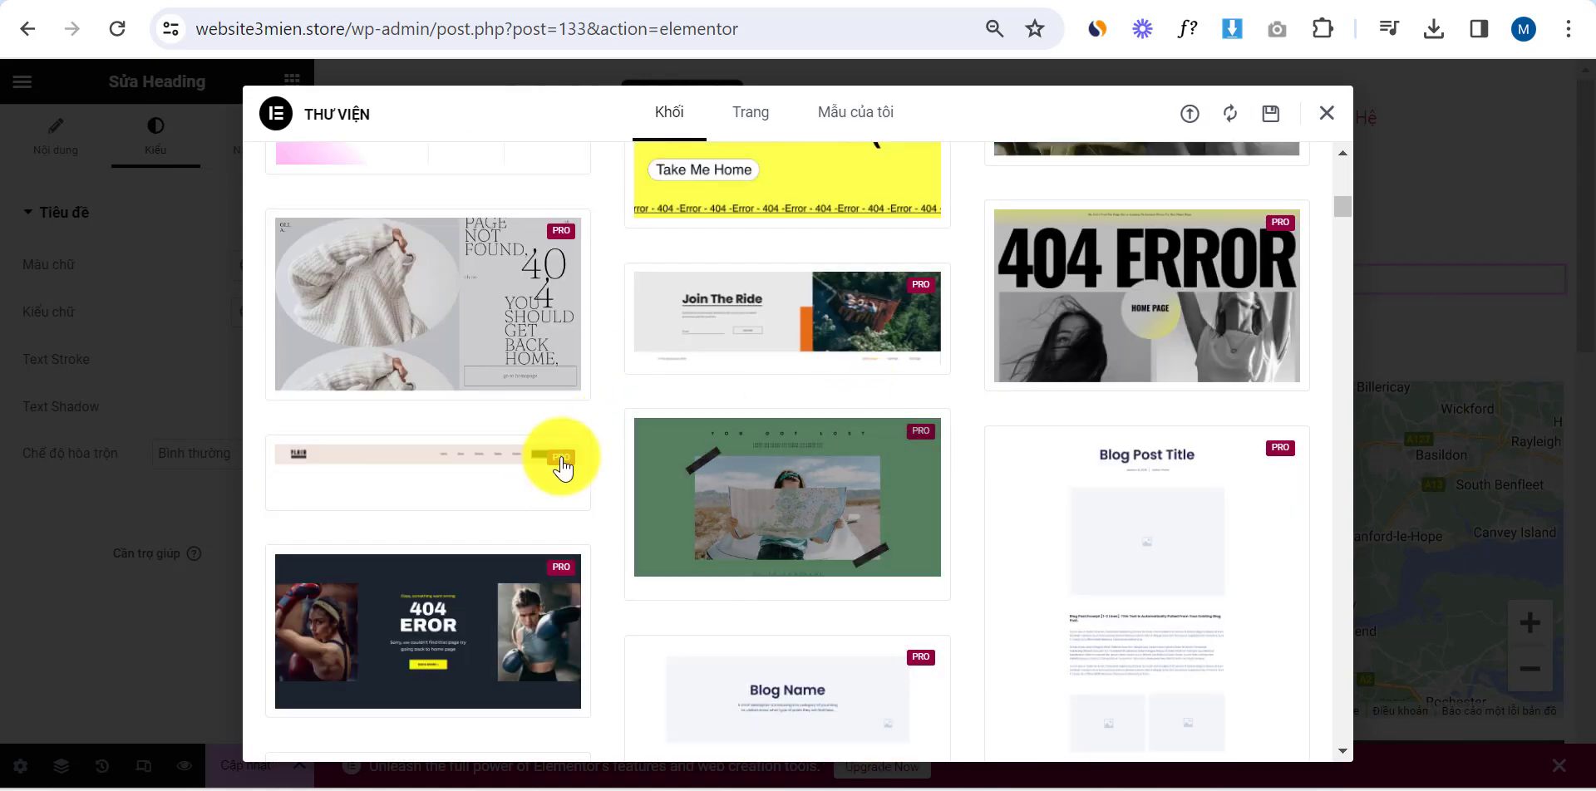
{"action": "scroll", "coordinate": [549, 457], "scroll_direction": "up", "scroll_amount": 18}
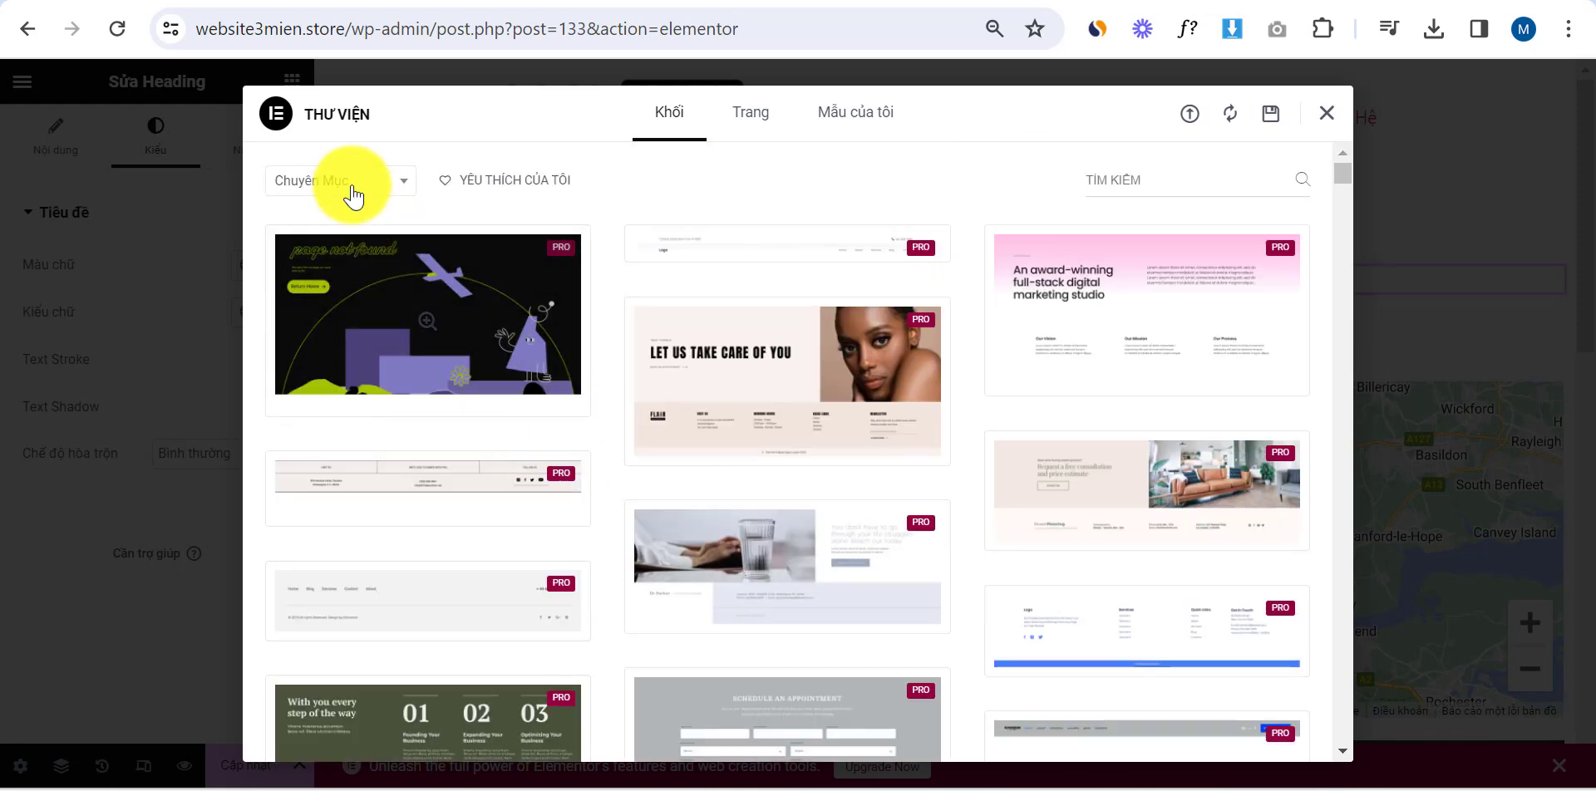
{"action": "left_click", "coordinate": [349, 190]}
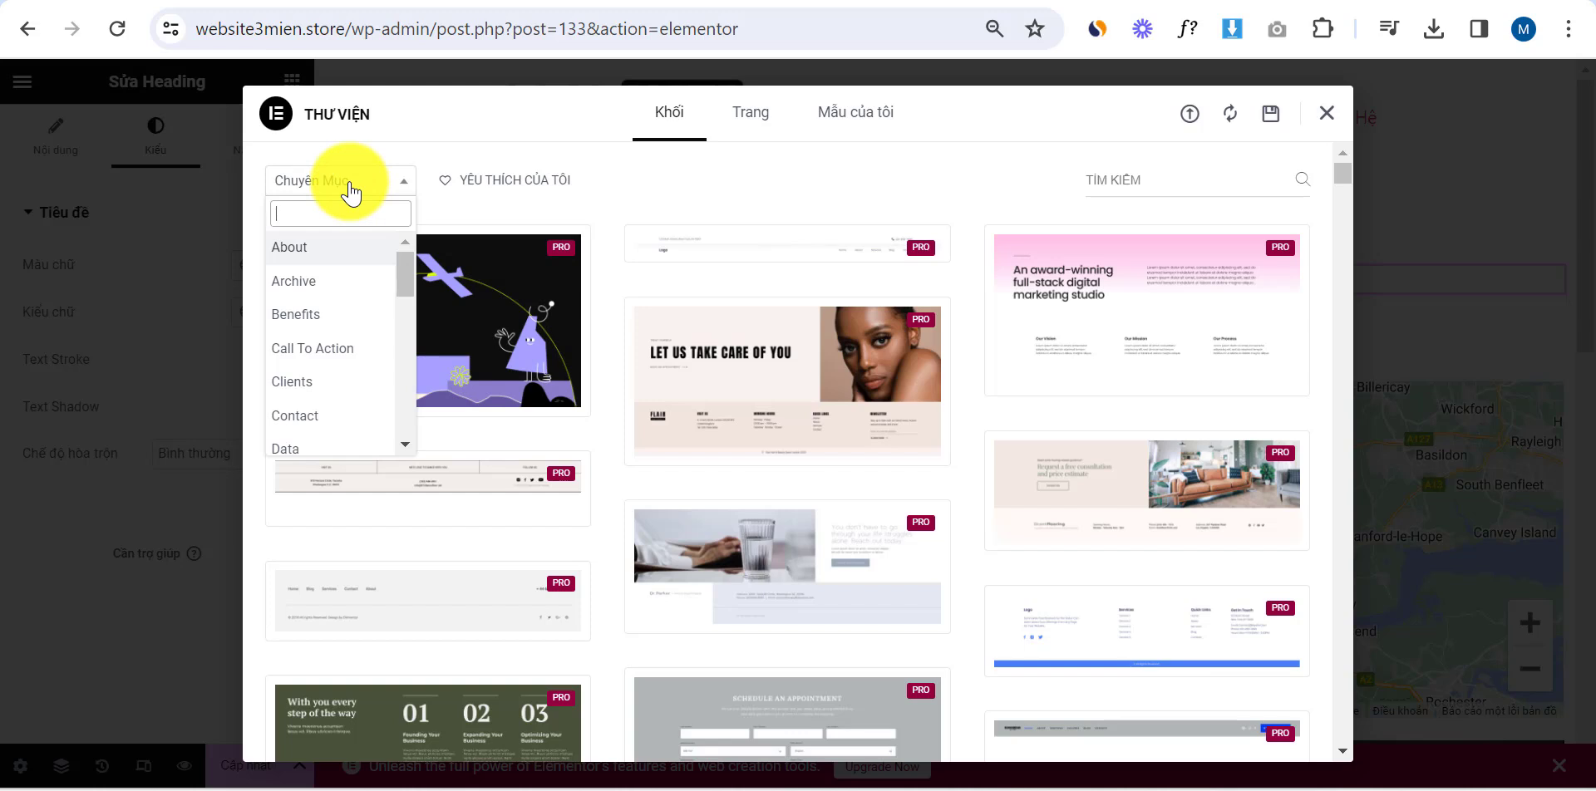
{"action": "scroll", "coordinate": [366, 310], "scroll_direction": "down", "scroll_amount": 7}
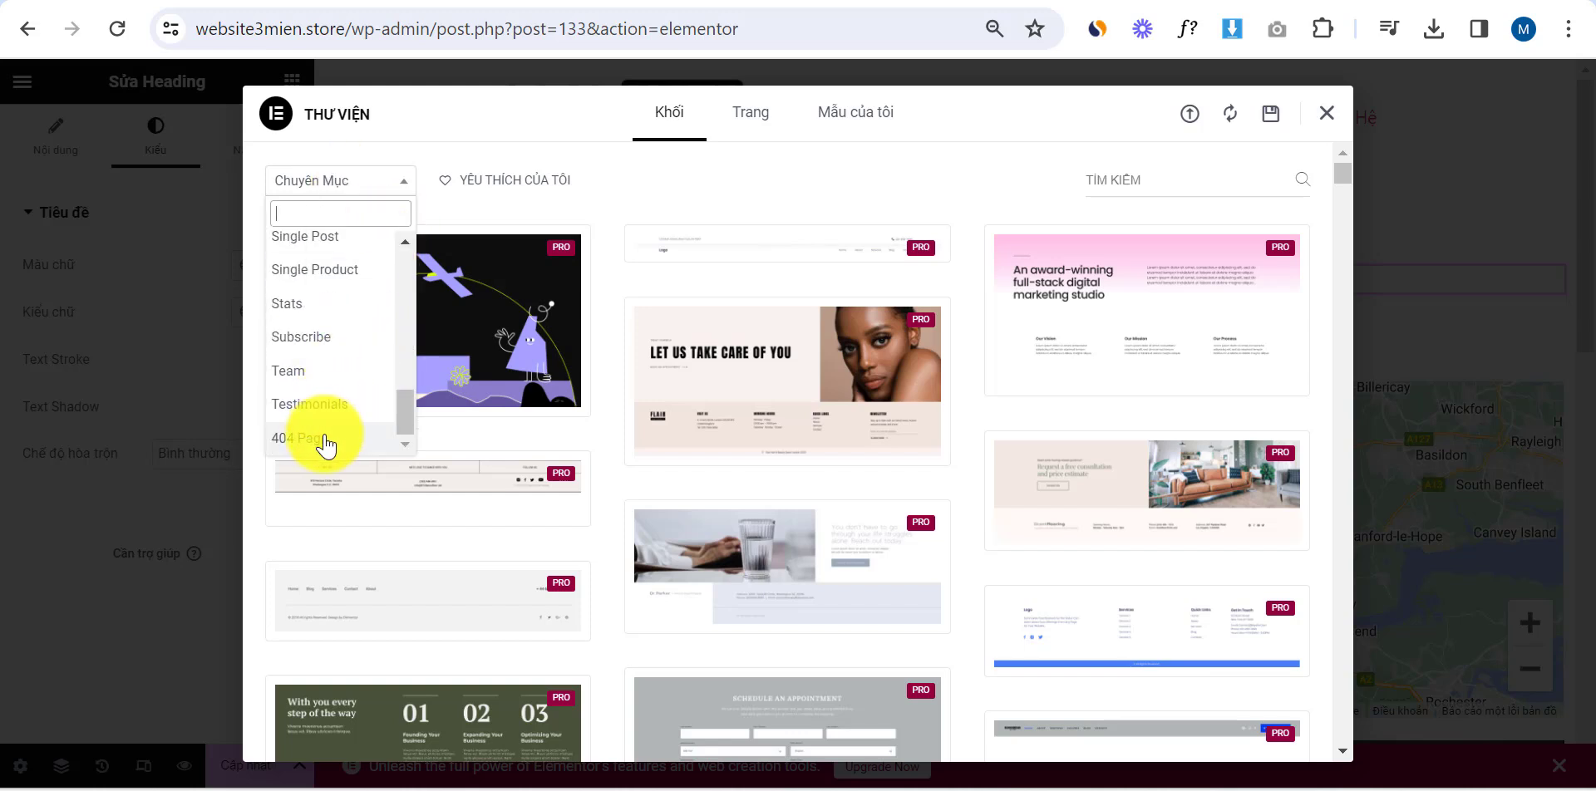
{"action": "scroll", "coordinate": [323, 428], "scroll_direction": "up", "scroll_amount": 7}
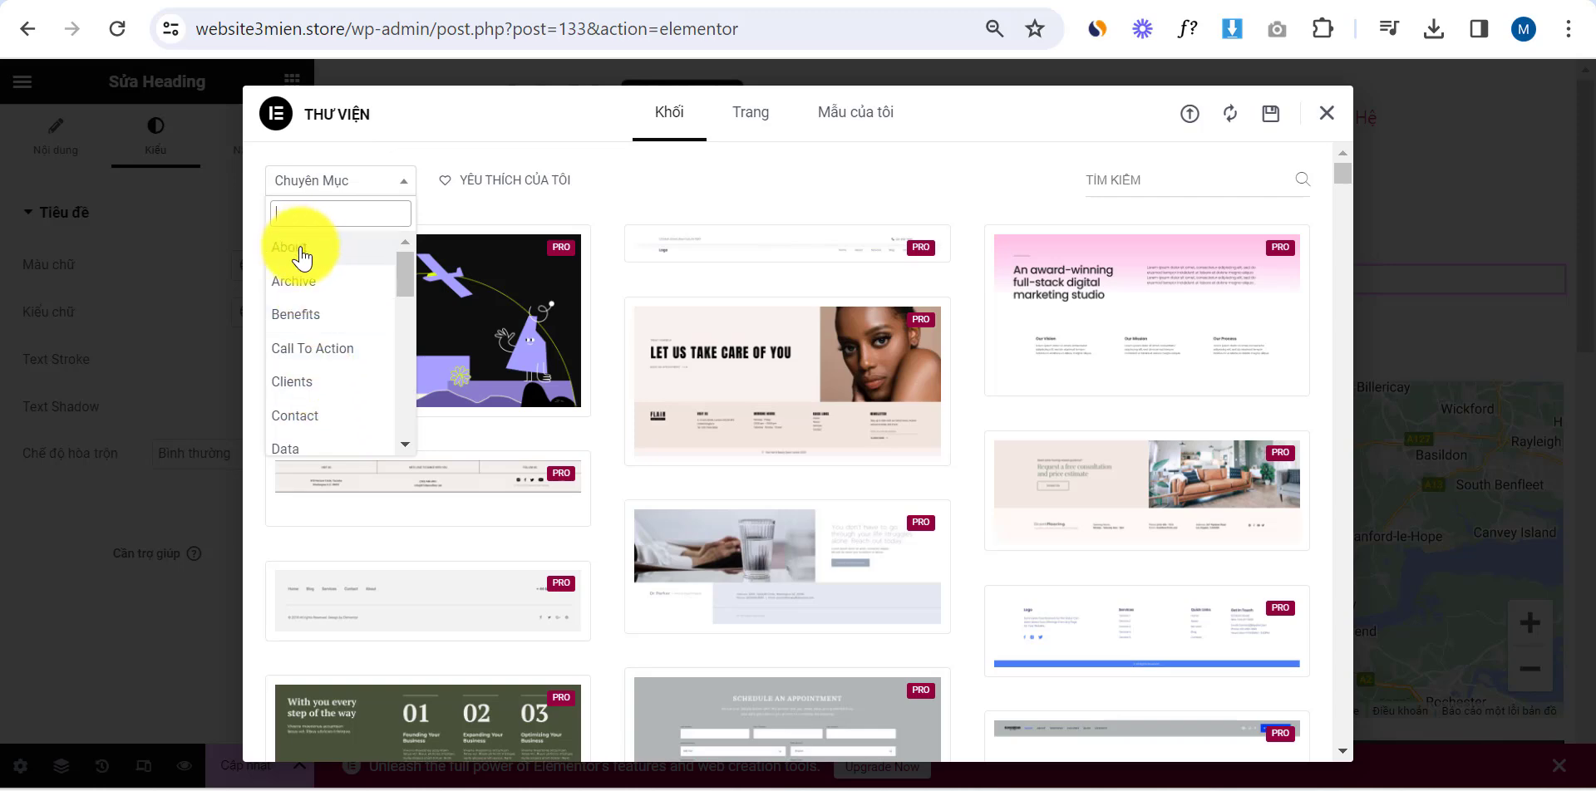
{"action": "left_click", "coordinate": [291, 250]}
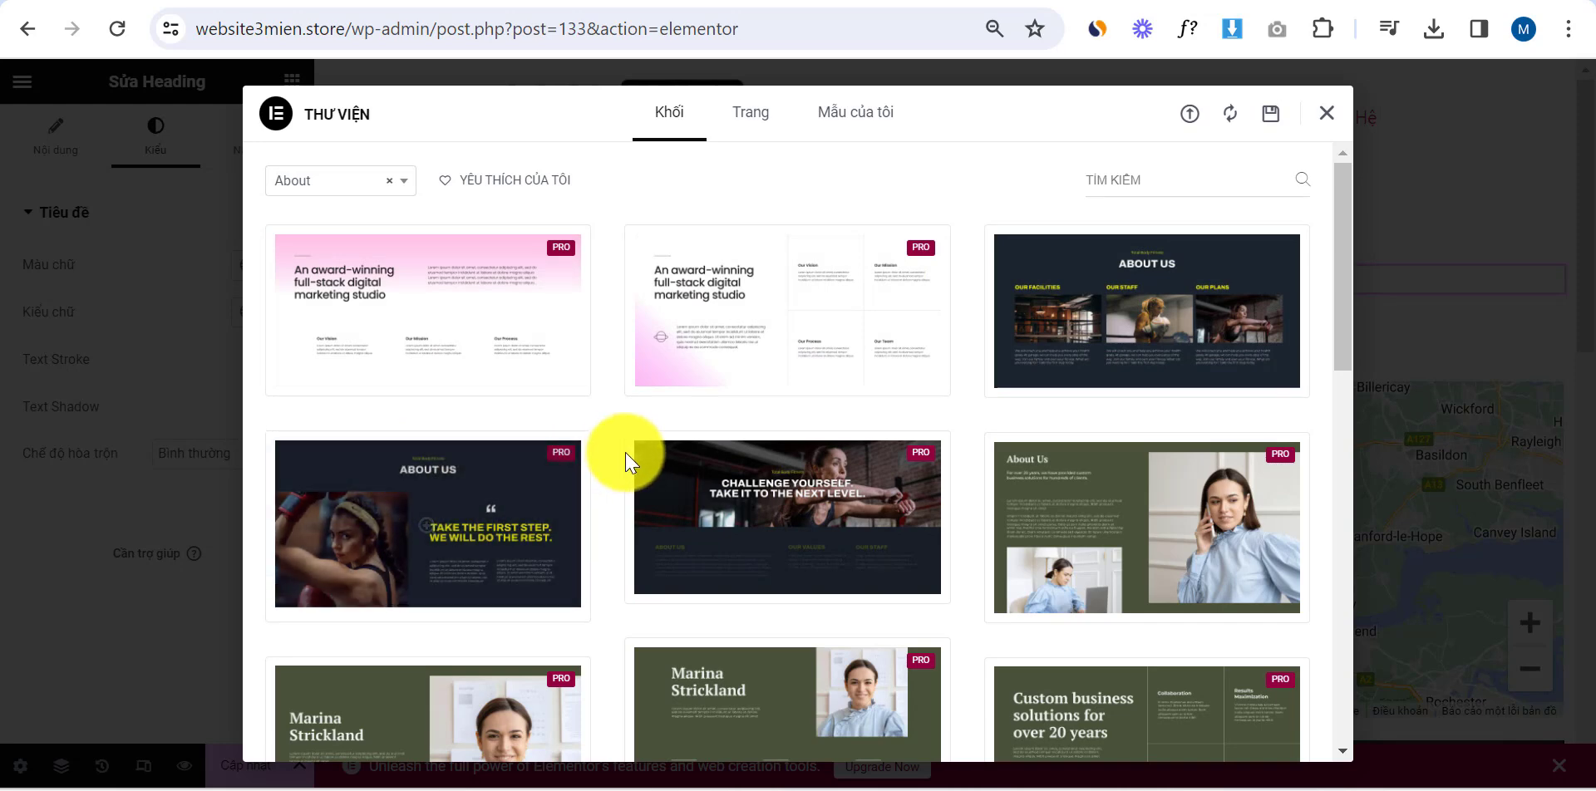
{"action": "scroll", "coordinate": [798, 479], "scroll_direction": "down", "scroll_amount": 2}
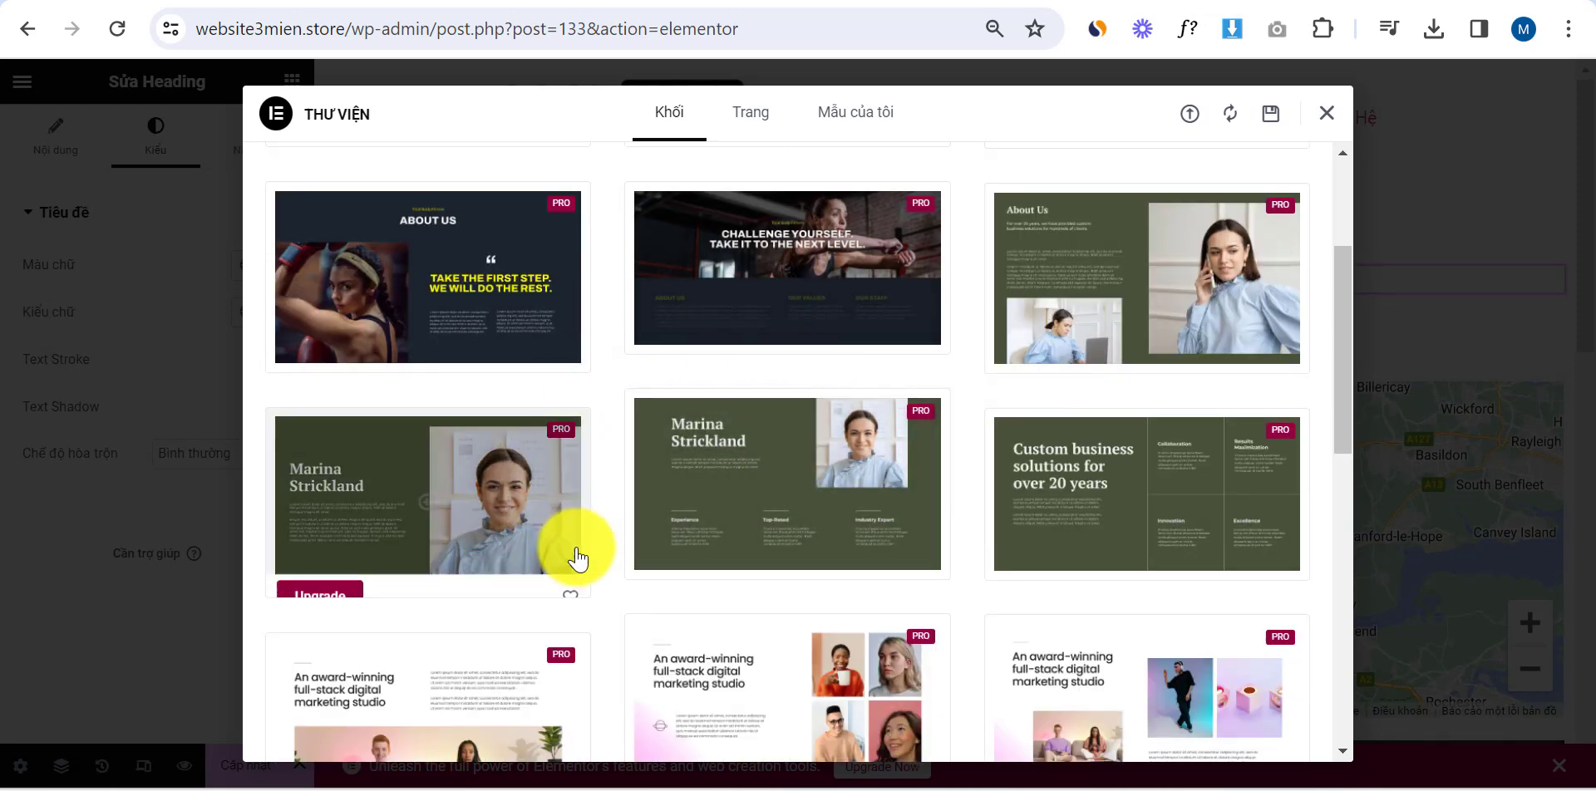
{"action": "scroll", "coordinate": [498, 490], "scroll_direction": "up", "scroll_amount": 2}
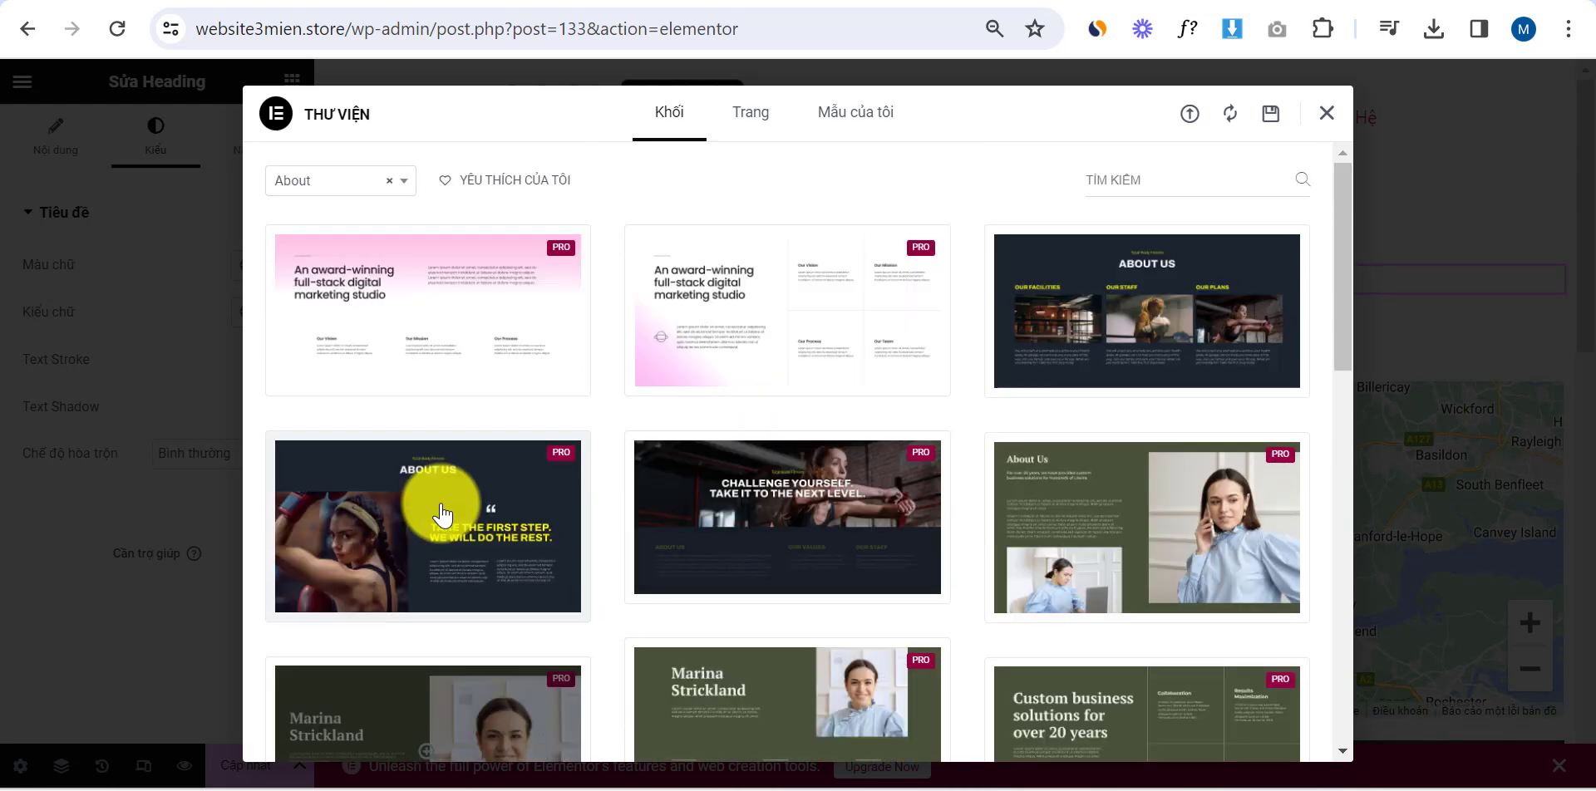
View the block templates of the Archive, Call To Action and Hero categories in turn
{"action": "left_click", "coordinate": [311, 183]}
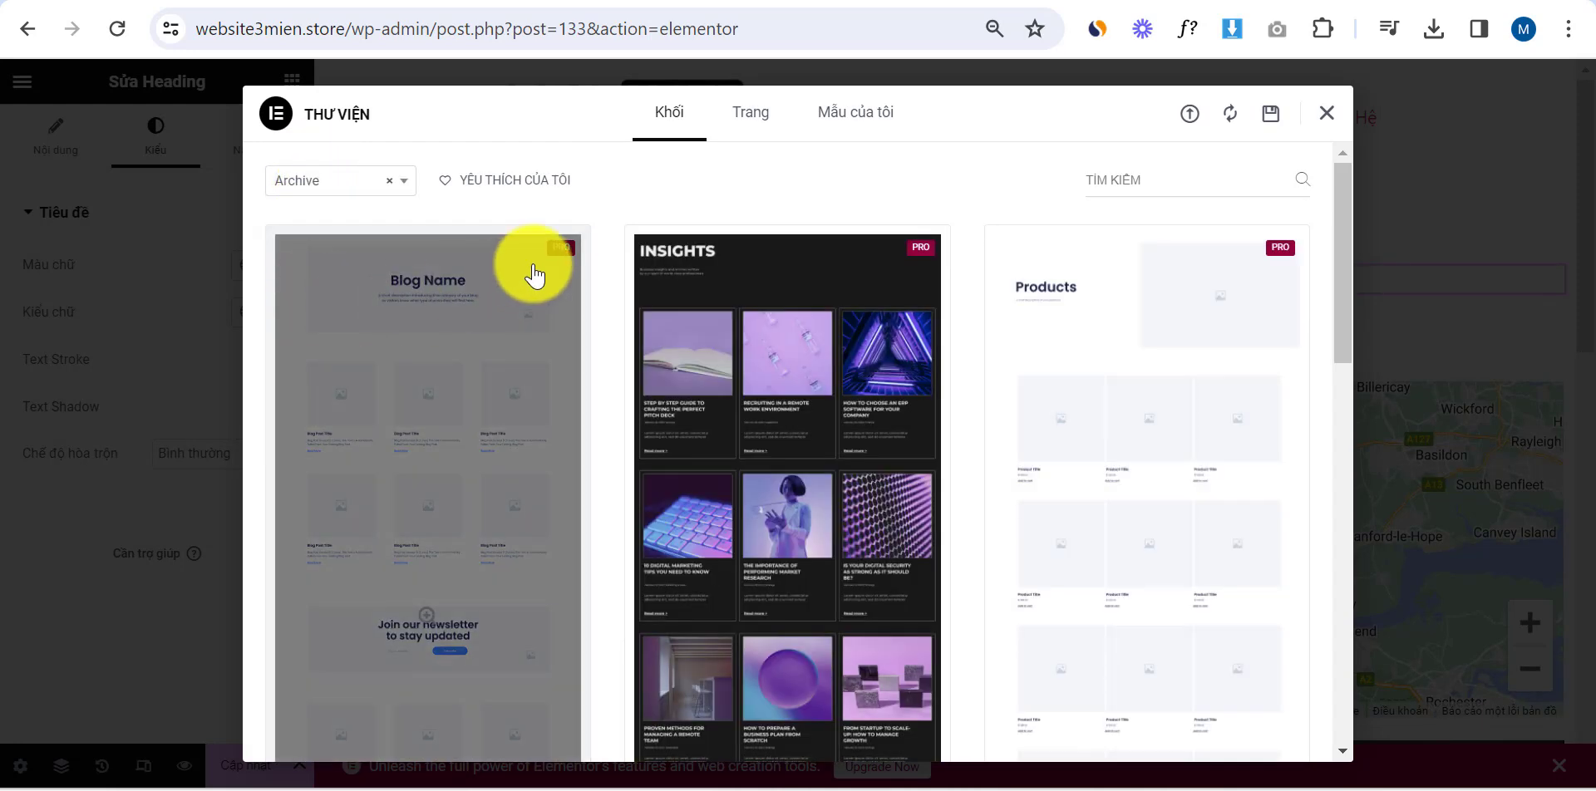
{"action": "left_click", "coordinate": [322, 179]}
{"action": "left_click", "coordinate": [327, 358]}
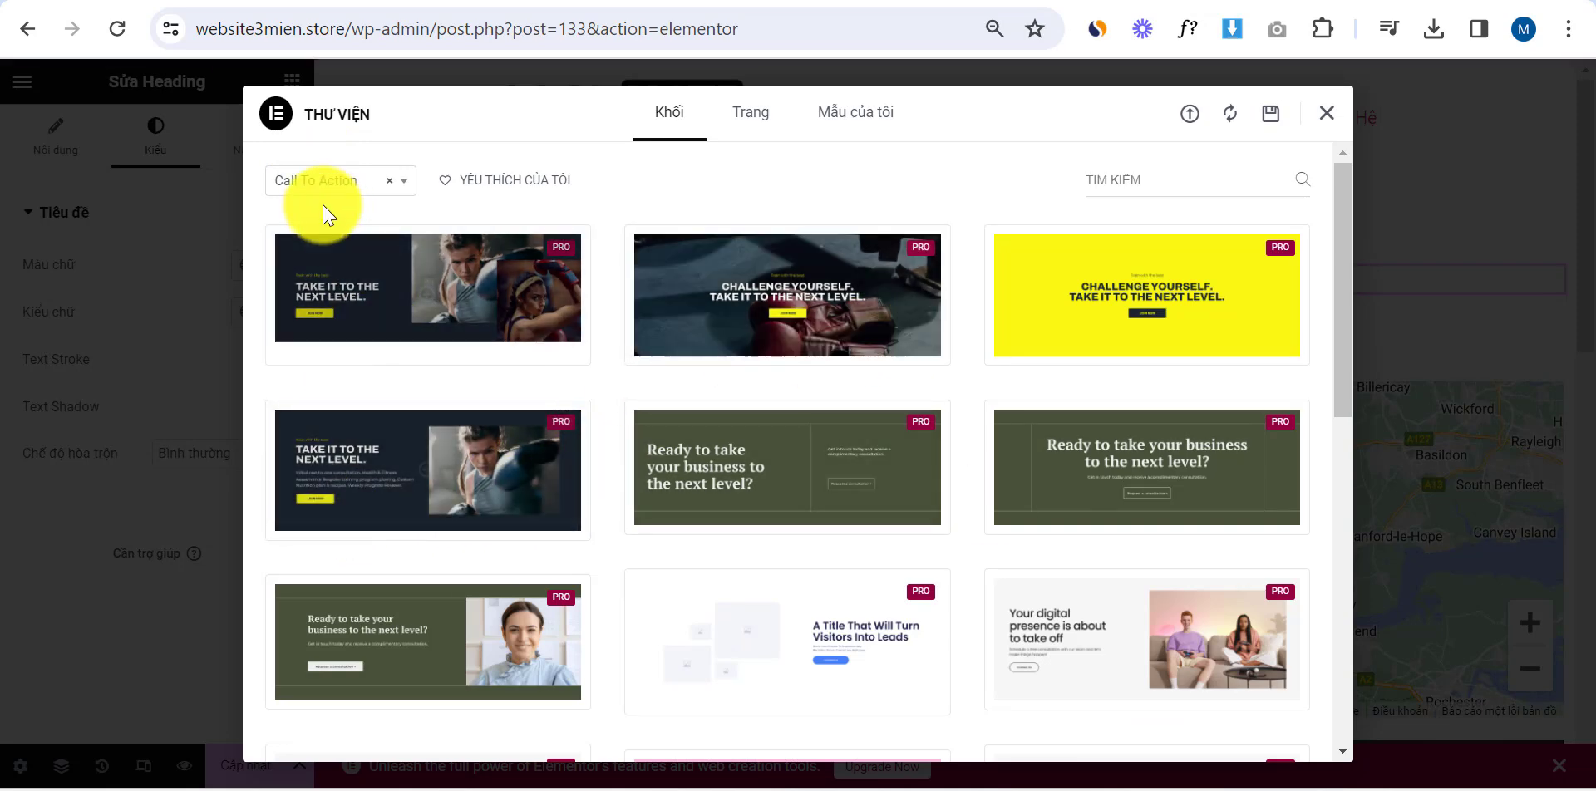
{"action": "left_click", "coordinate": [322, 181]}
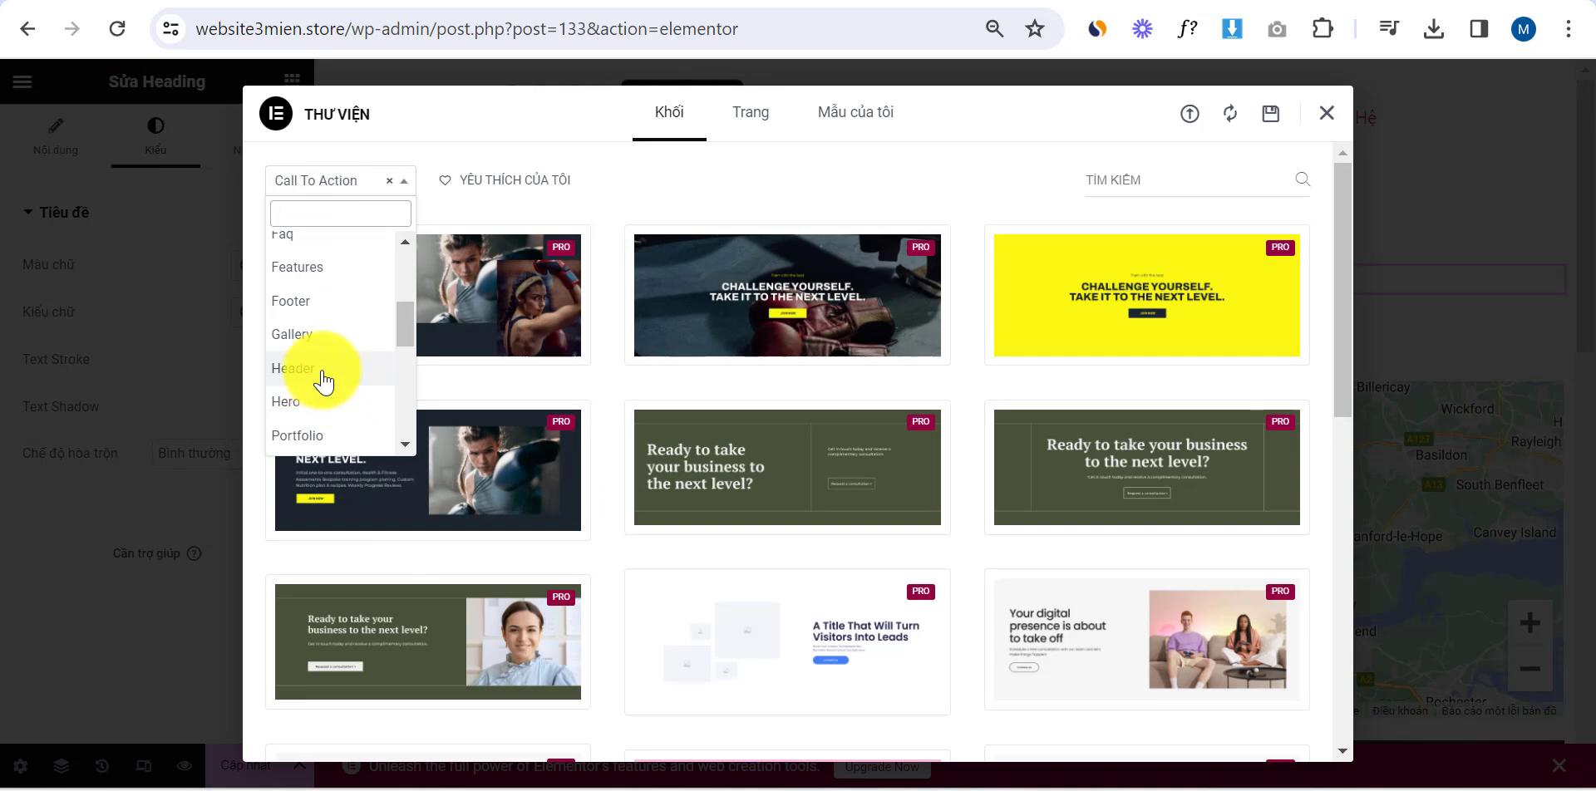
{"action": "left_click", "coordinate": [322, 407]}
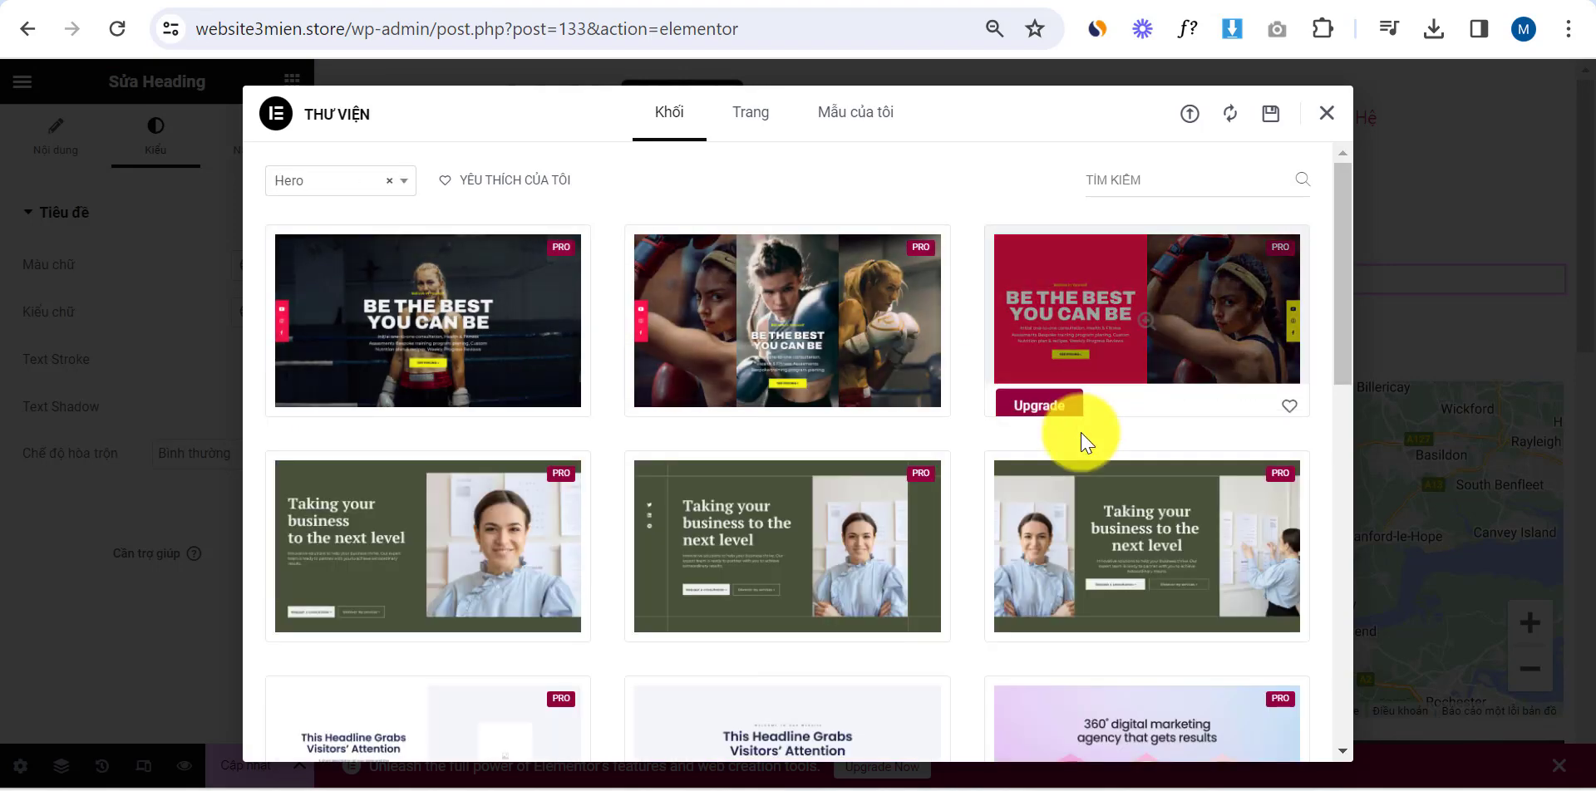
{"action": "scroll", "coordinate": [538, 407], "scroll_direction": "down", "scroll_amount": 3}
{"action": "scroll", "coordinate": [536, 403], "scroll_direction": "down", "scroll_amount": 4}
{"action": "scroll", "coordinate": [536, 399], "scroll_direction": "up", "scroll_amount": 8}
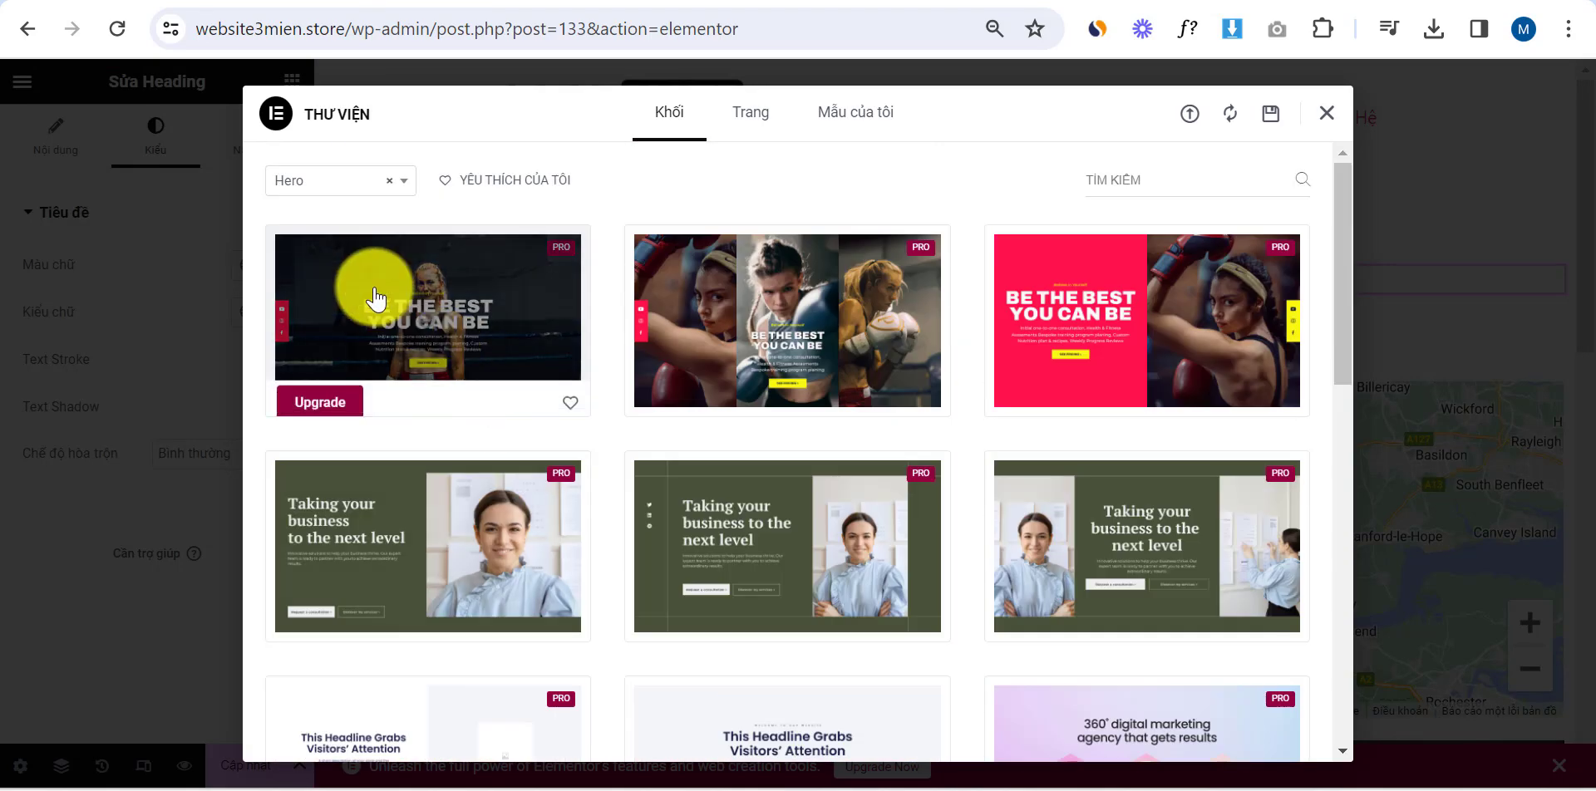
Browse the full-page templates and insert the free "Wireframe – Home 1 – Flexbox" page above the heading
{"action": "left_click", "coordinate": [751, 115]}
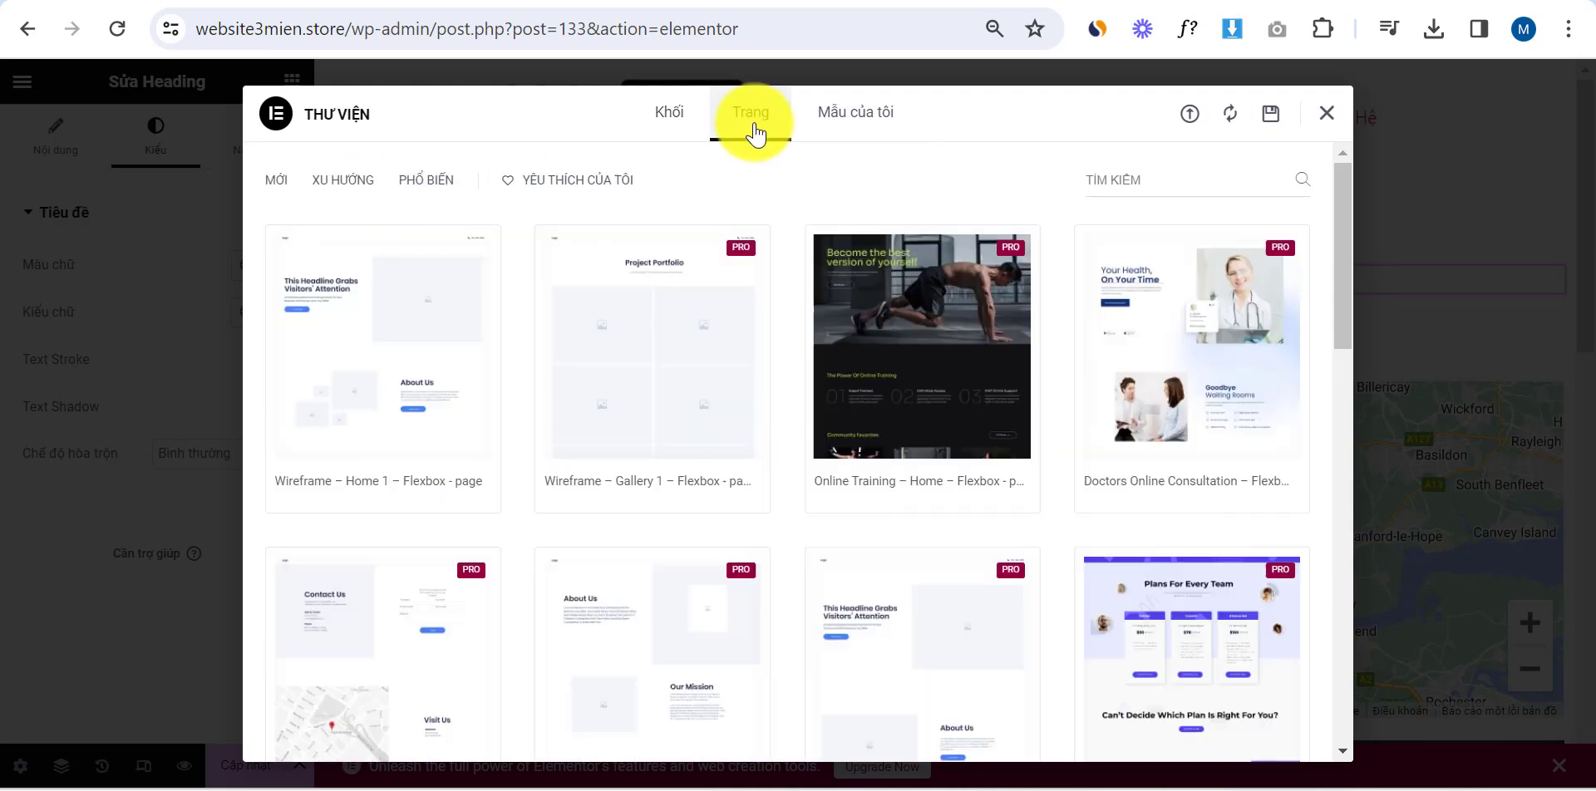
{"action": "left_click", "coordinate": [668, 133]}
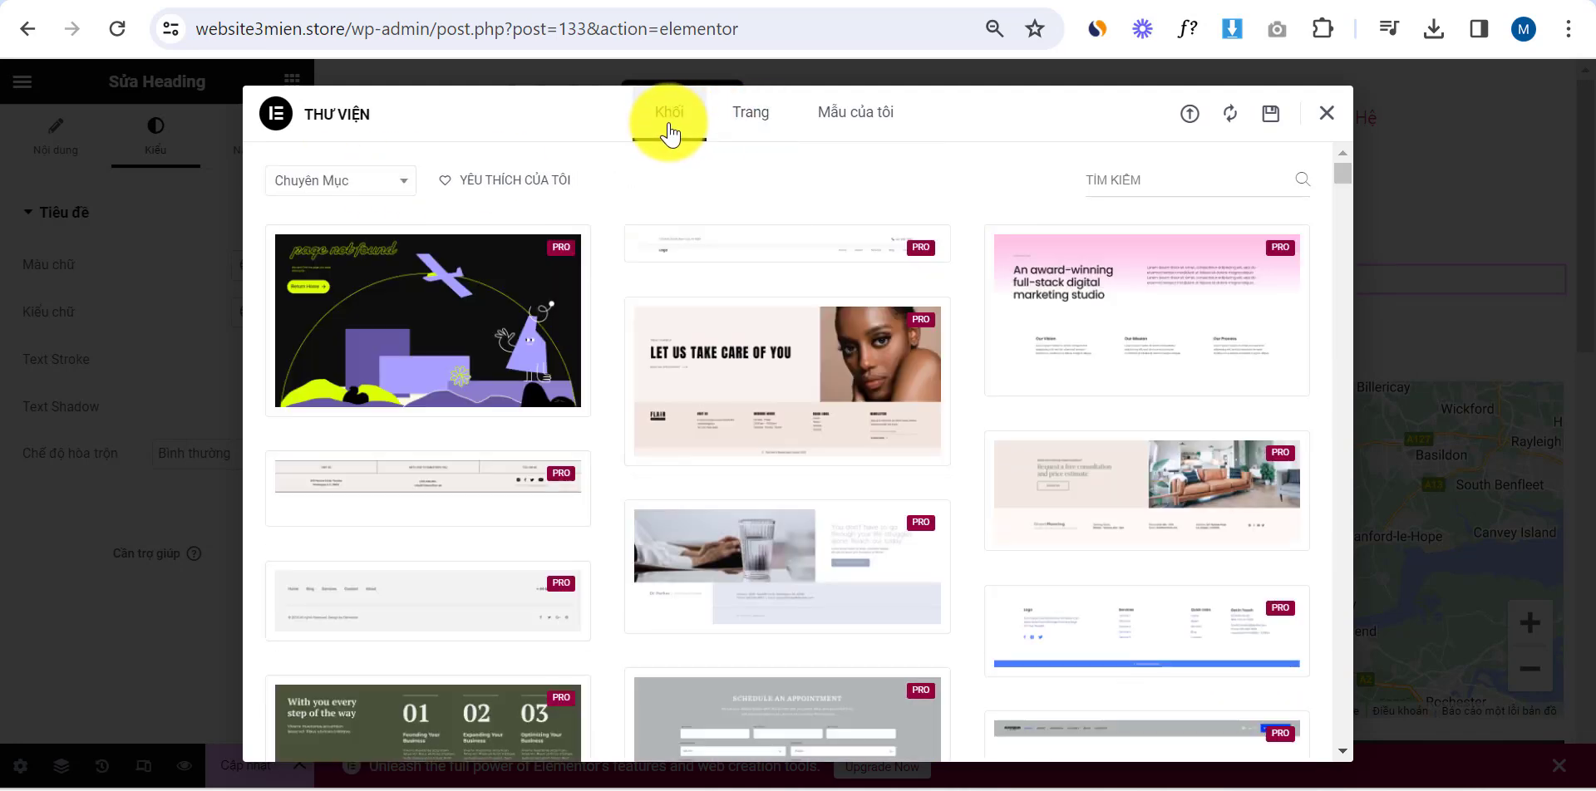
{"action": "left_click", "coordinate": [741, 137]}
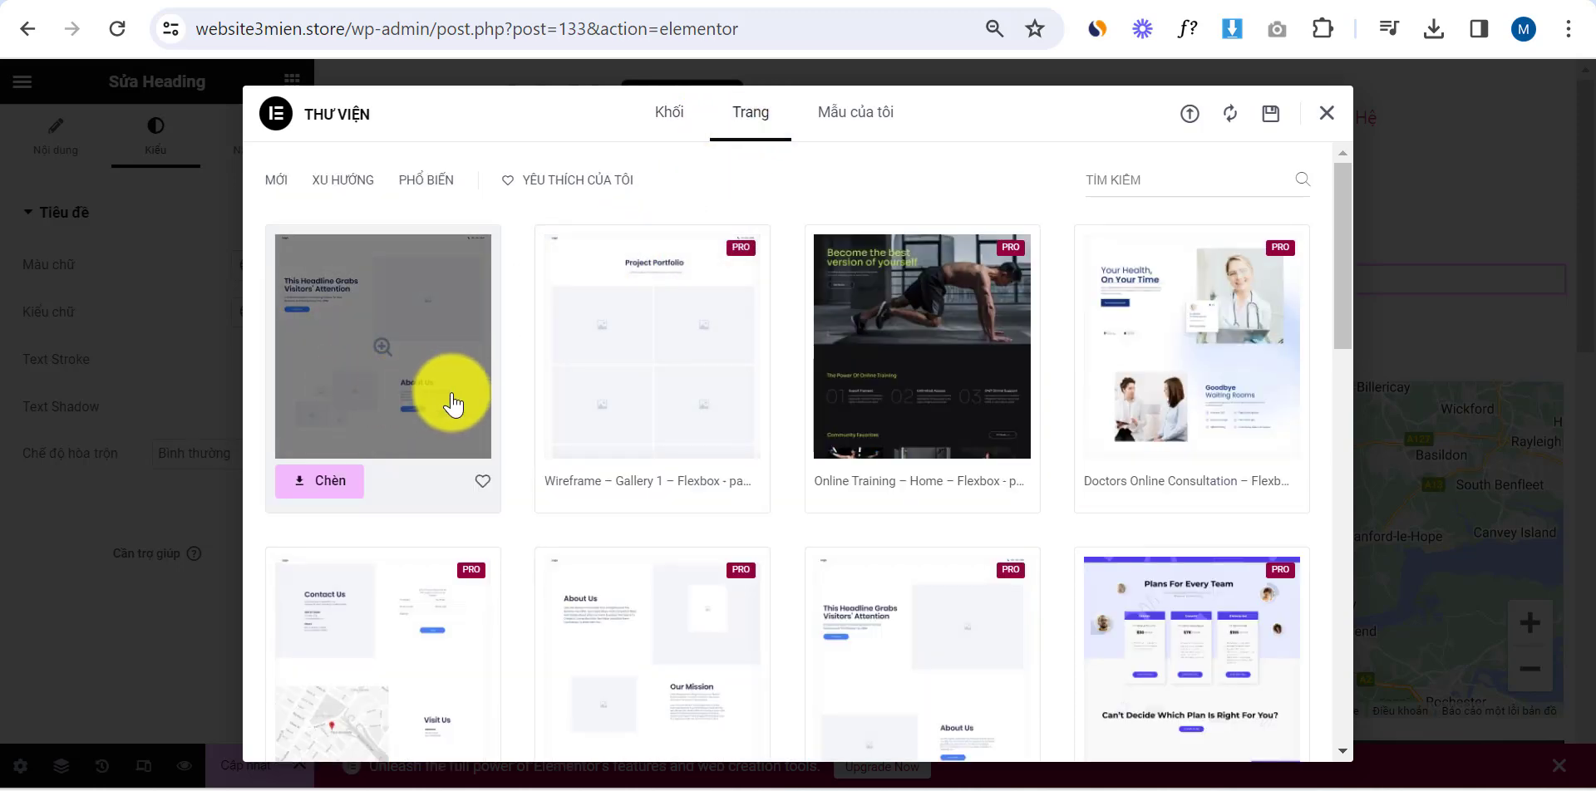
{"action": "scroll", "coordinate": [427, 399], "scroll_direction": "down", "scroll_amount": 10}
{"action": "scroll", "coordinate": [433, 416], "scroll_direction": "up", "scroll_amount": 10}
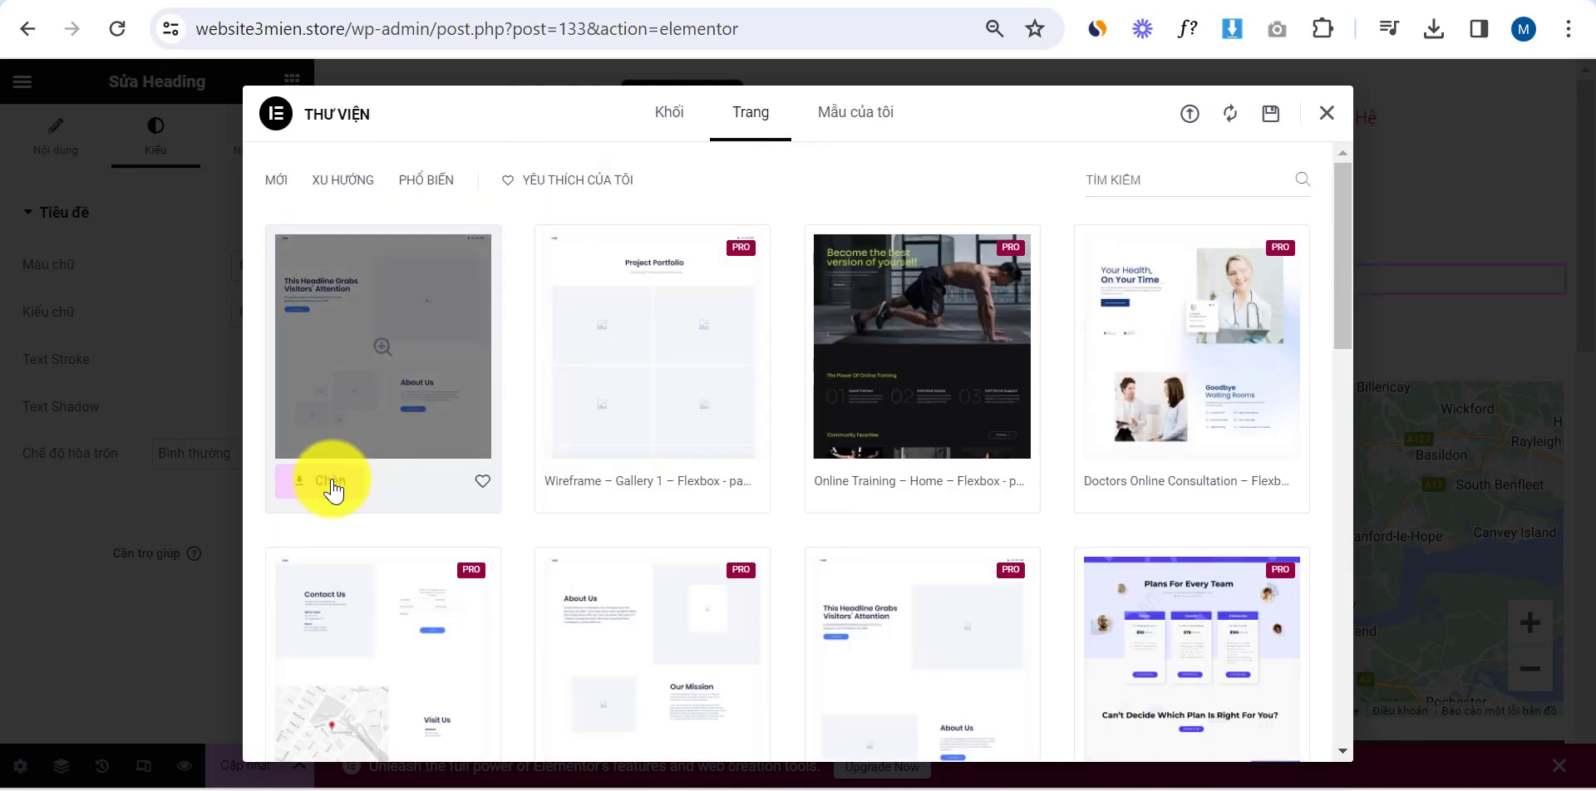
{"action": "left_click", "coordinate": [330, 482]}
{"action": "left_click", "coordinate": [956, 486]}
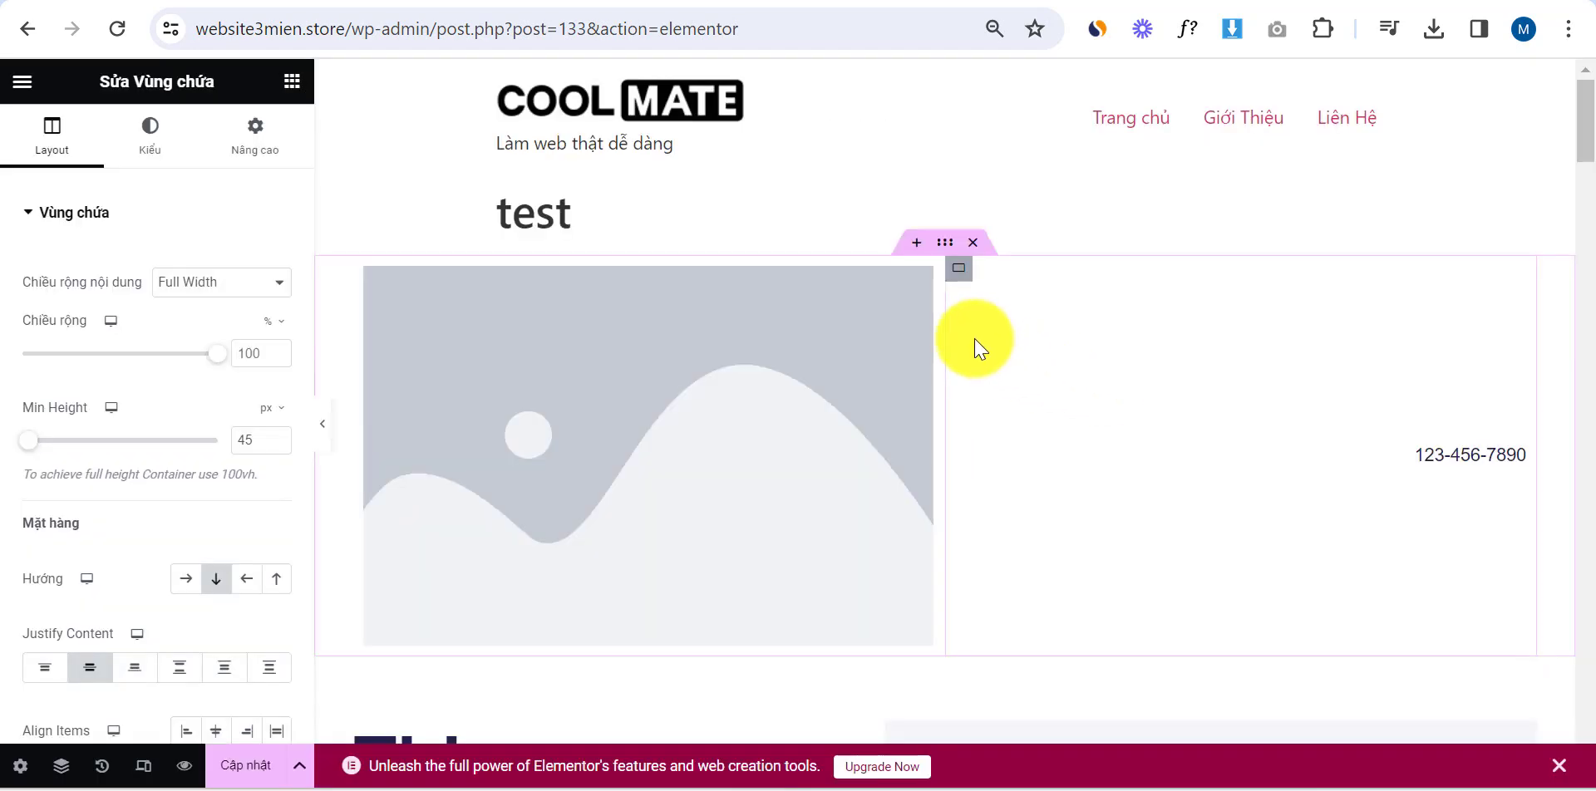
Examine the inserted template's header and headline section, hiding the editor panel to see the page at full width
{"action": "scroll", "coordinate": [672, 349], "scroll_direction": "down", "scroll_amount": 10}
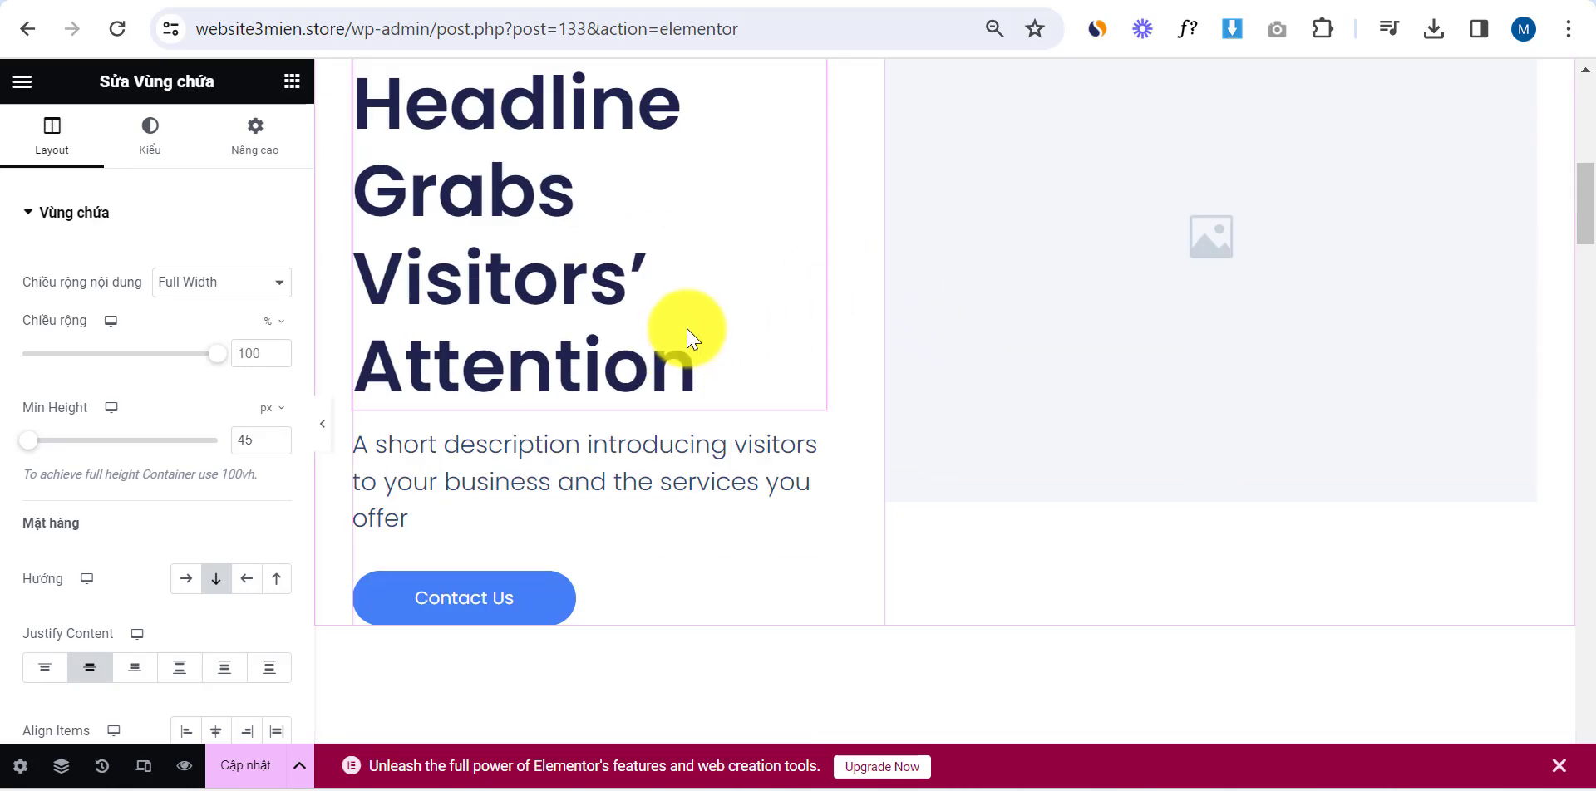
{"action": "scroll", "coordinate": [732, 349], "scroll_direction": "up", "scroll_amount": 4}
{"action": "scroll", "coordinate": [728, 350], "scroll_direction": "up", "scroll_amount": 10}
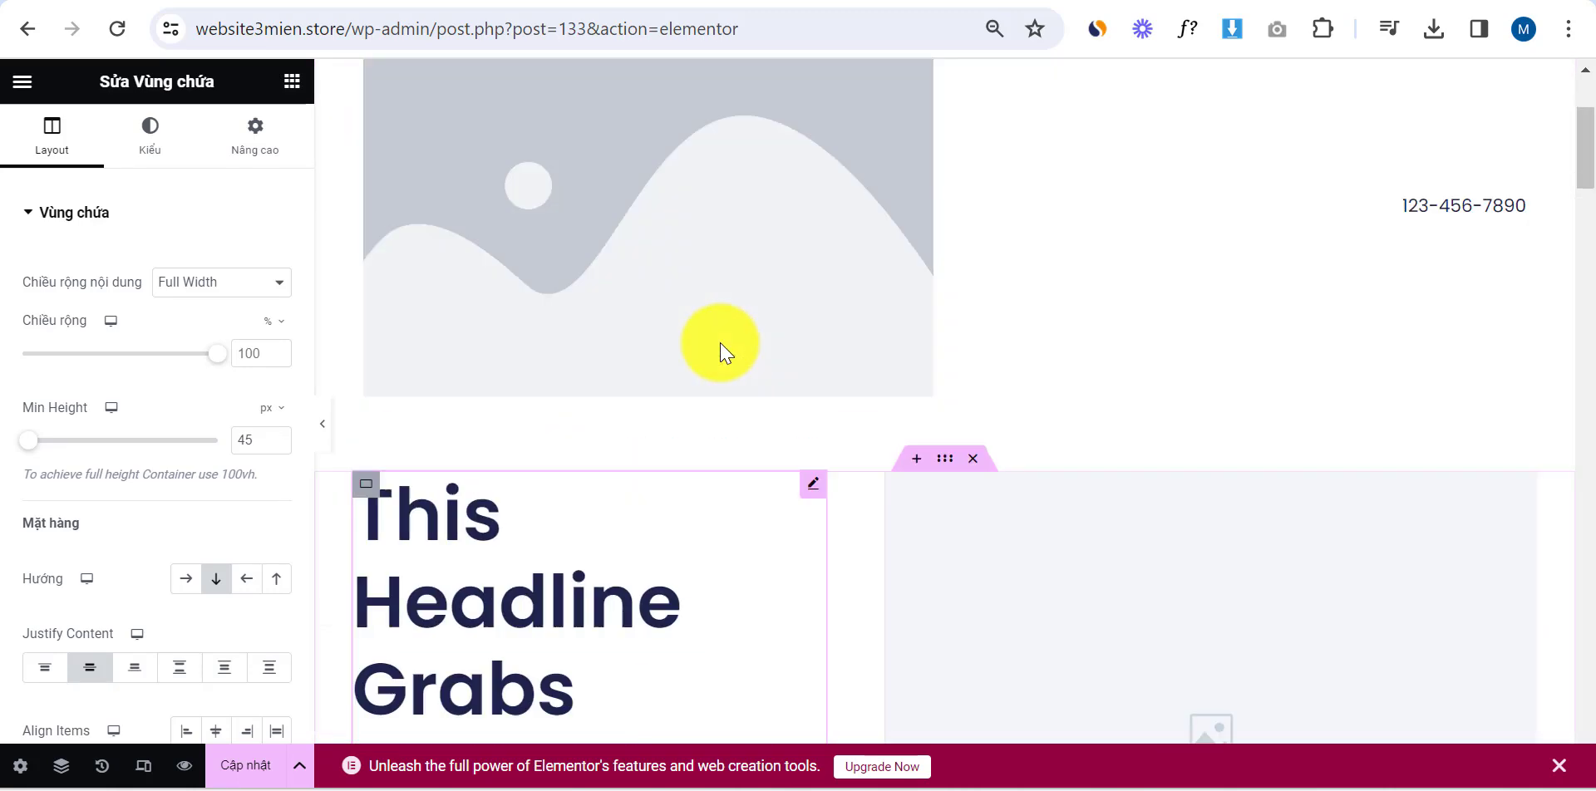
{"action": "left_click", "coordinate": [323, 436]}
{"action": "scroll", "coordinate": [582, 366], "scroll_direction": "down", "scroll_amount": 5}
{"action": "scroll", "coordinate": [555, 358], "scroll_direction": "down", "scroll_amount": 2}
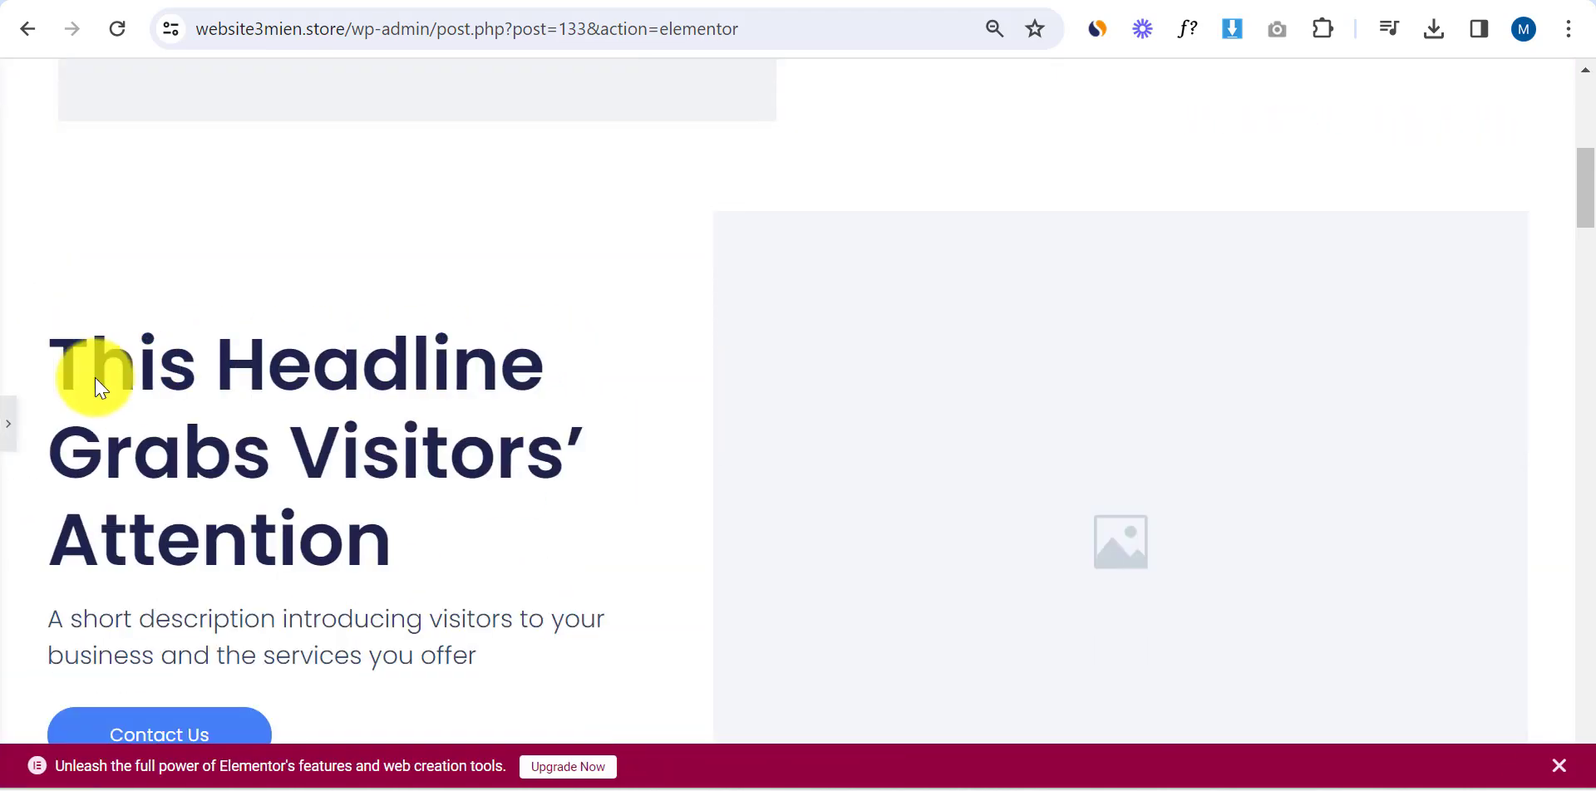
Show the editor panel again and change the "About Us" heading text to "Giới thiệu"
{"action": "left_click", "coordinate": [7, 428]}
{"action": "scroll", "coordinate": [573, 358], "scroll_direction": "down", "scroll_amount": 7}
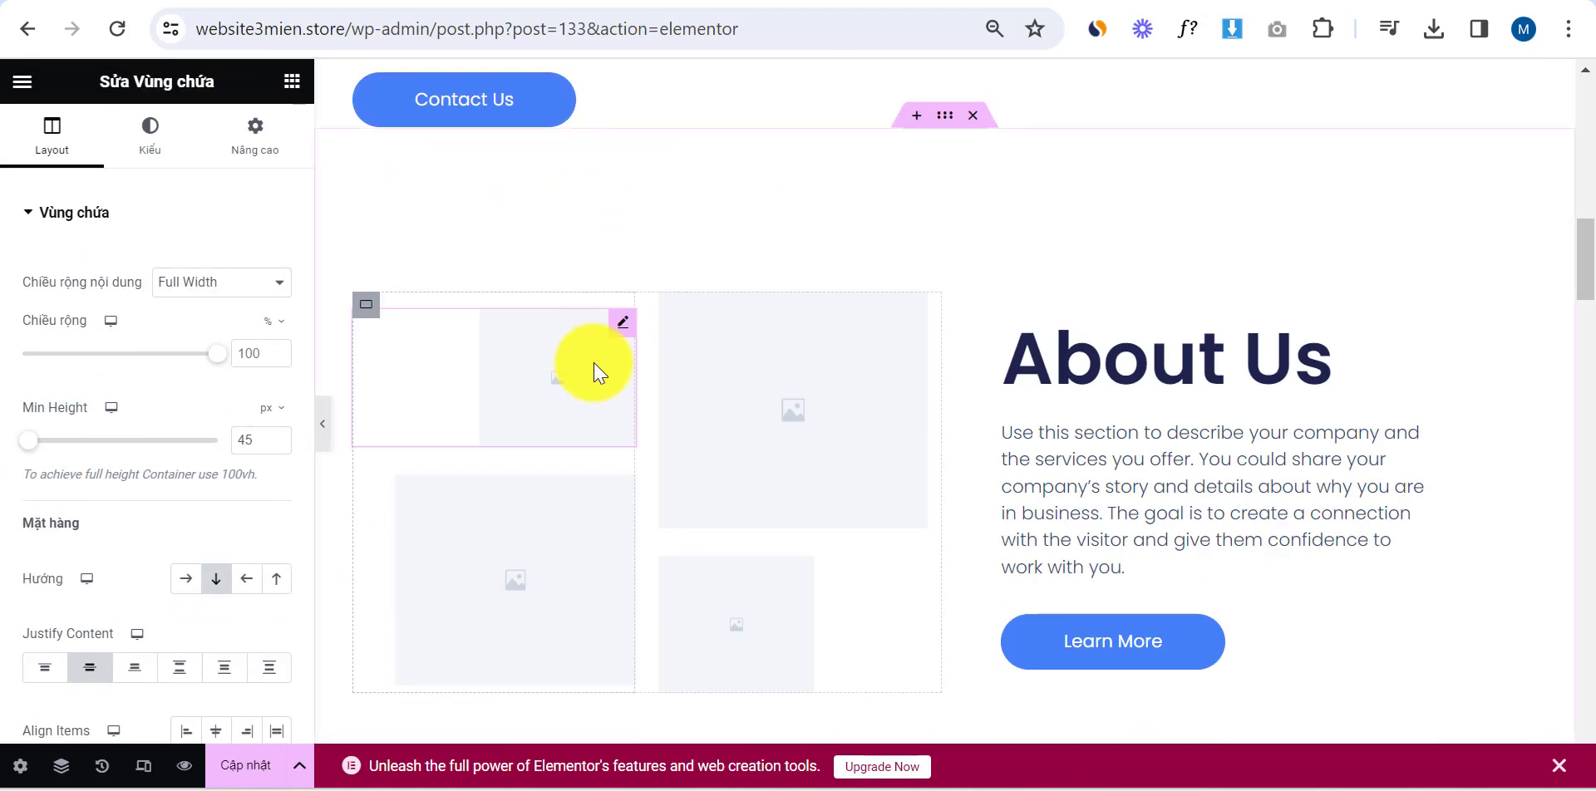
{"action": "left_click", "coordinate": [1146, 379]}
{"action": "triple_click", "coordinate": [1146, 378]}
{"action": "left_click", "coordinate": [100, 304]}
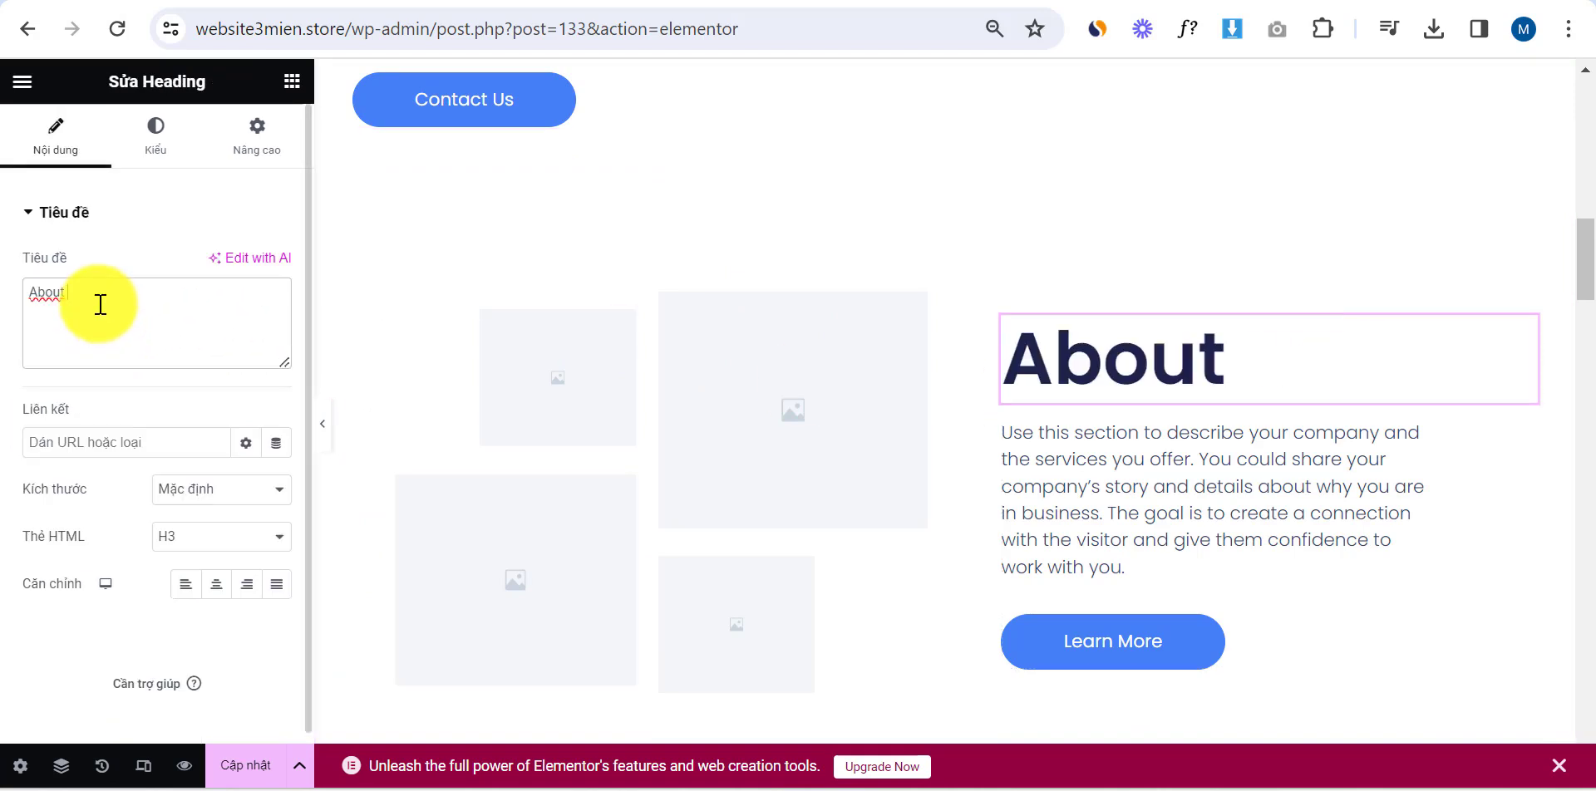
{"action": "key", "text": "ctrl+BackSpace"}
{"action": "type", "text": "g"}
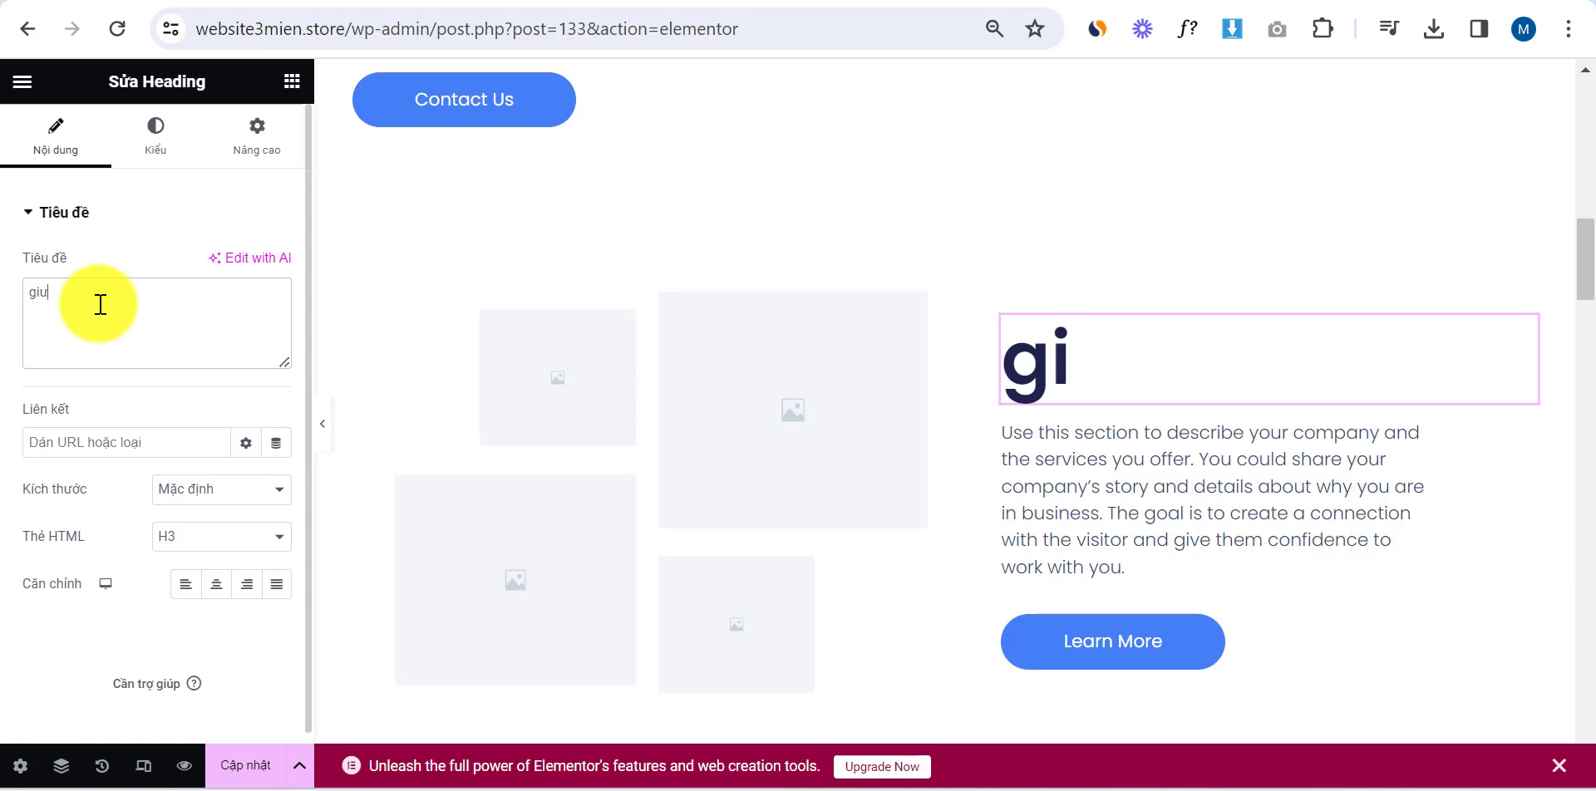
{"action": "type", "text": "iới thiệu"}
{"action": "key", "text": "Home"}
{"action": "key", "text": "Delete"}
{"action": "type", "text": "G"}
Open the introduction paragraph's settings, and set the background colour of the "Learn More" button beneath it to red
{"action": "scroll", "coordinate": [1182, 399], "scroll_direction": "down", "scroll_amount": 2}
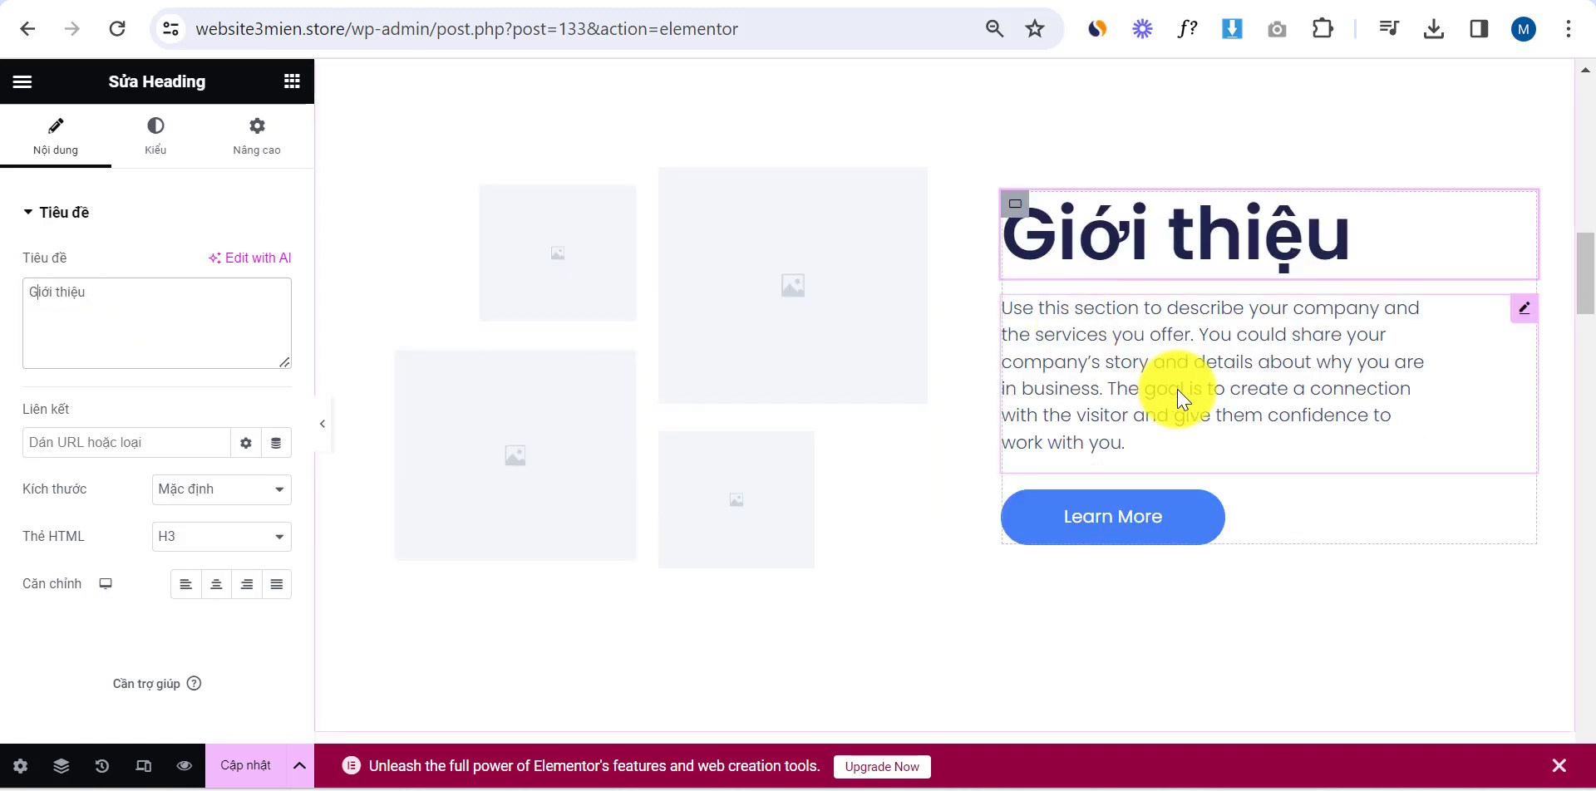
{"action": "left_click", "coordinate": [1527, 312]}
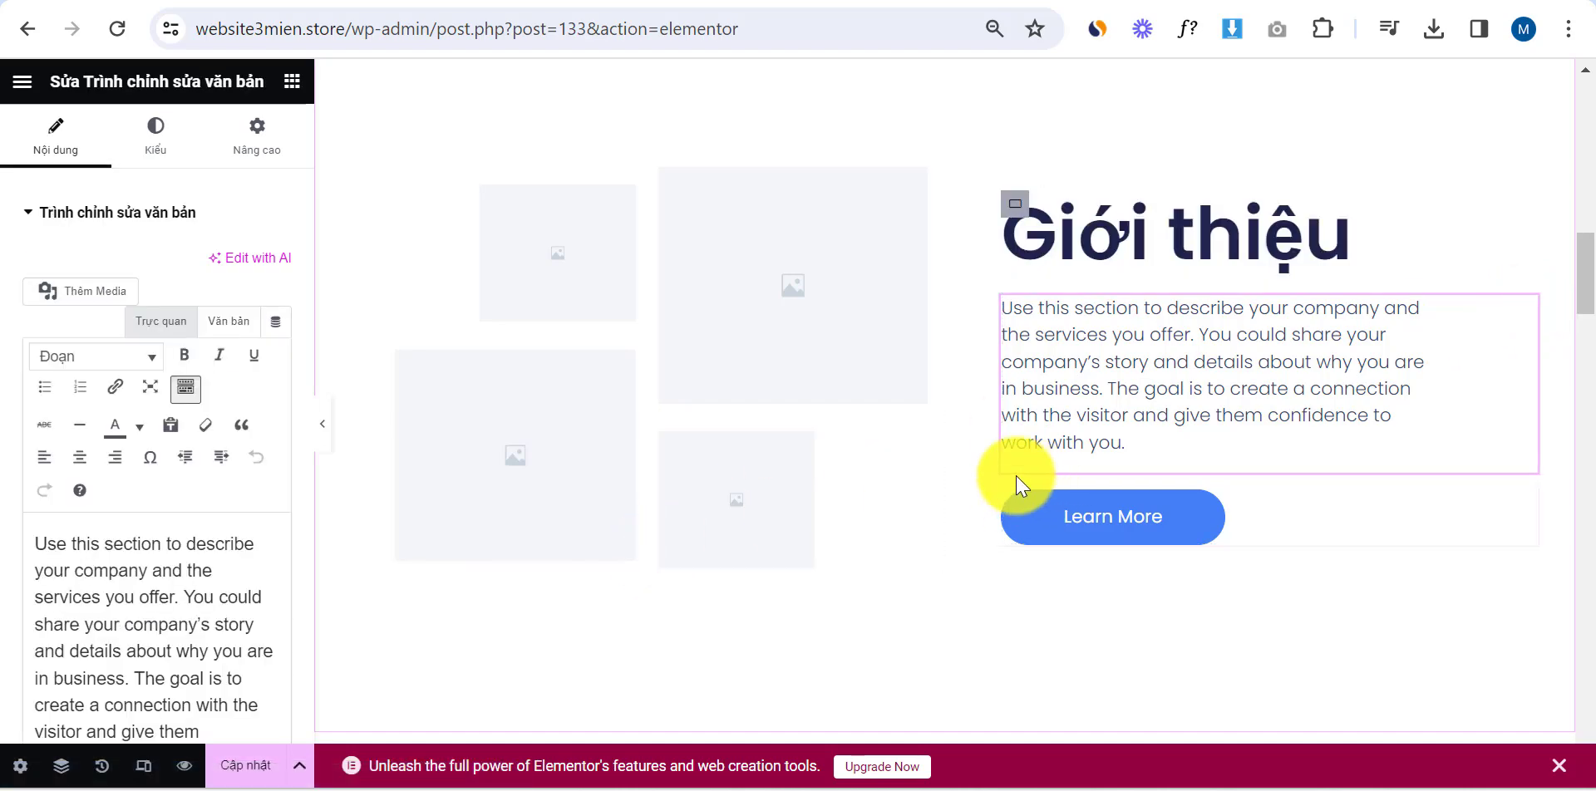
{"action": "scroll", "coordinate": [1033, 473], "scroll_direction": "down", "scroll_amount": 4}
{"action": "left_click", "coordinate": [1524, 130]}
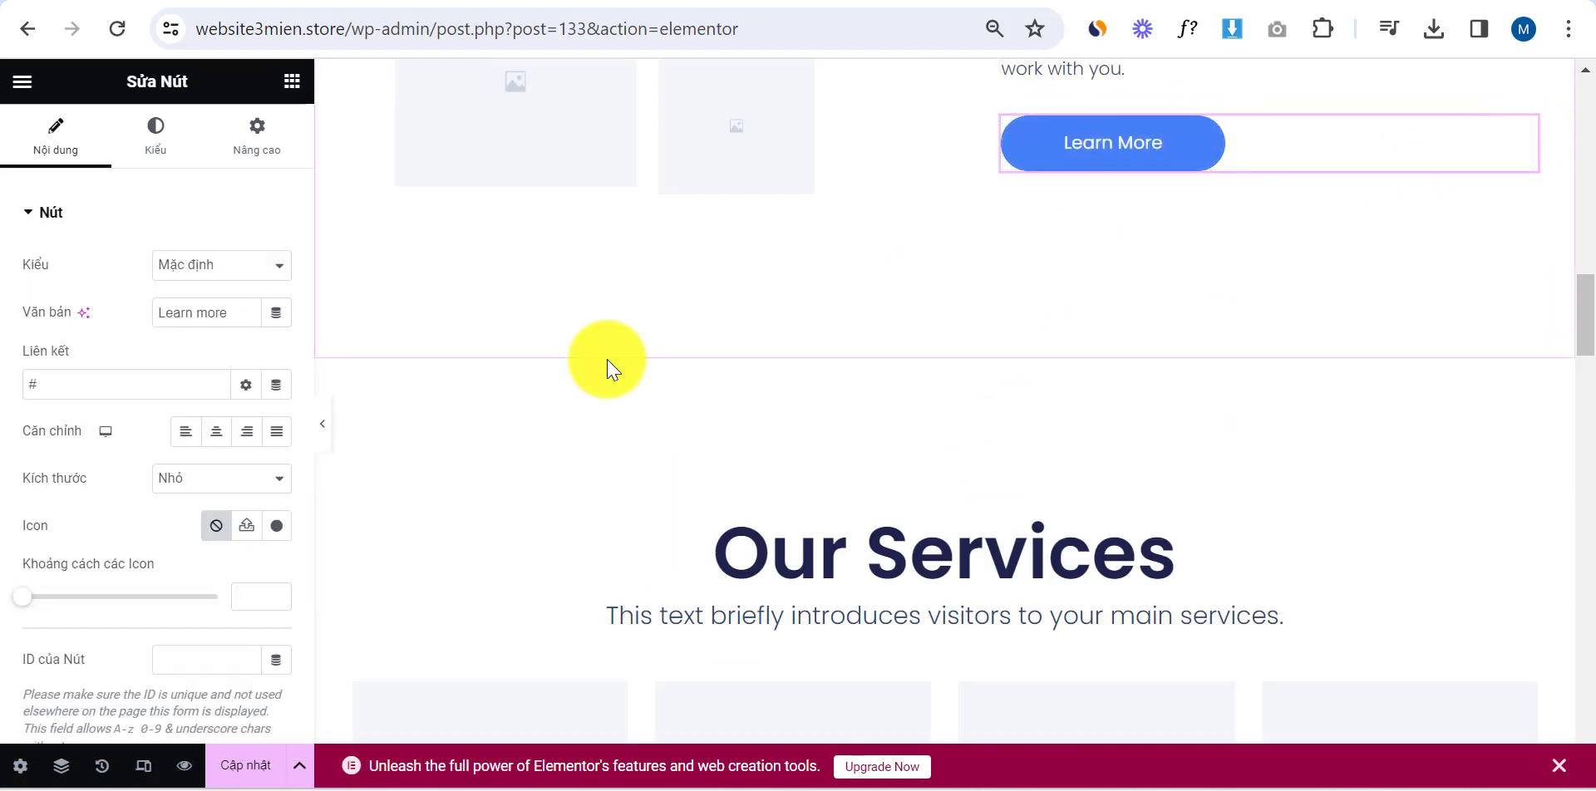
{"action": "left_click", "coordinate": [133, 149]}
{"action": "left_click", "coordinate": [276, 500]}
{"action": "left_click_drag", "start_coordinate": [324, 256], "coordinate": [96, 399]}
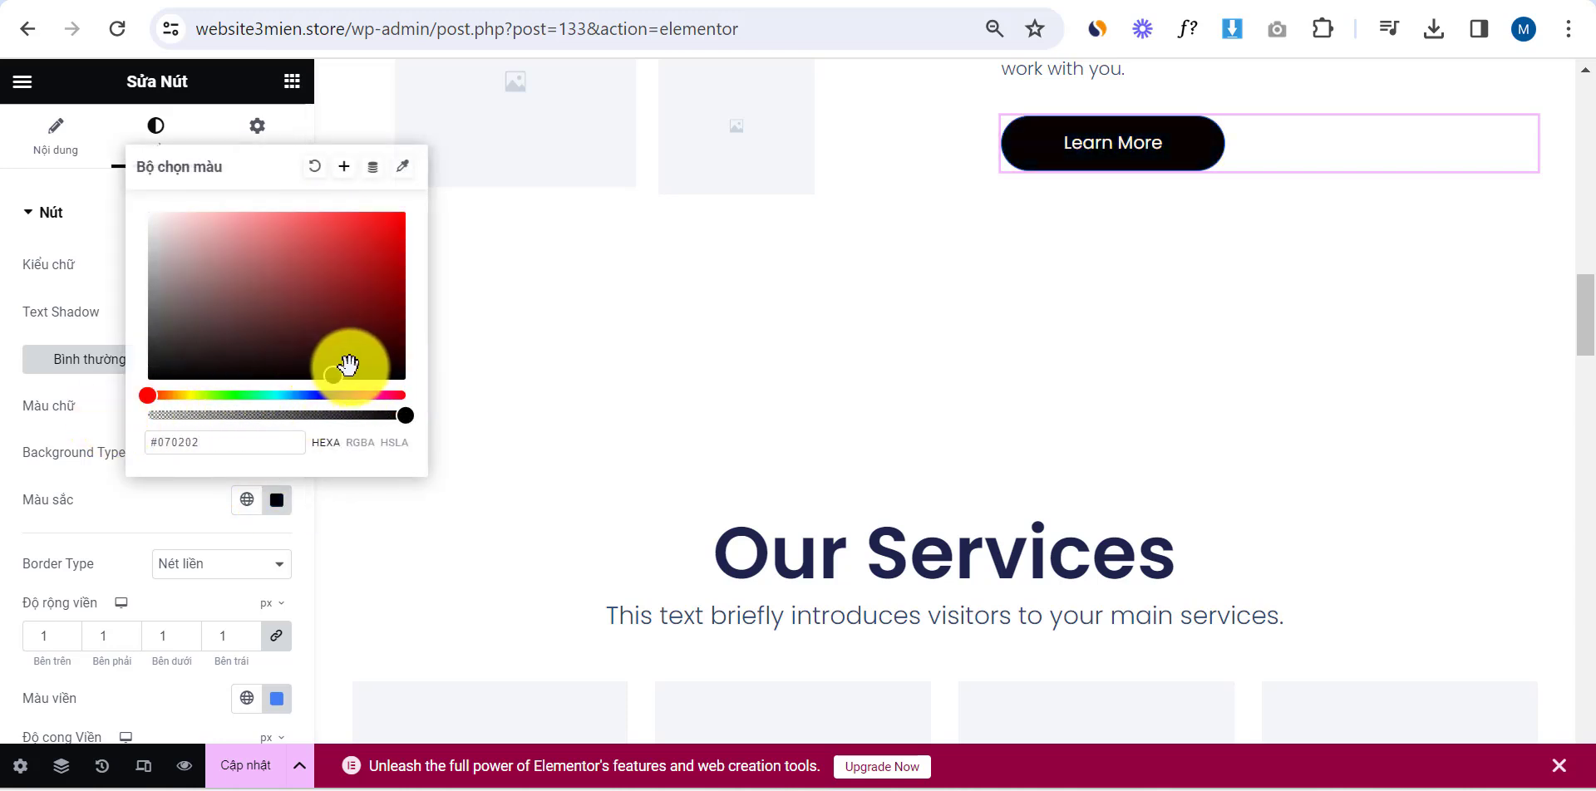
{"action": "left_click_drag", "start_coordinate": [343, 364], "coordinate": [407, 212]}
{"action": "left_click", "coordinate": [855, 416]}
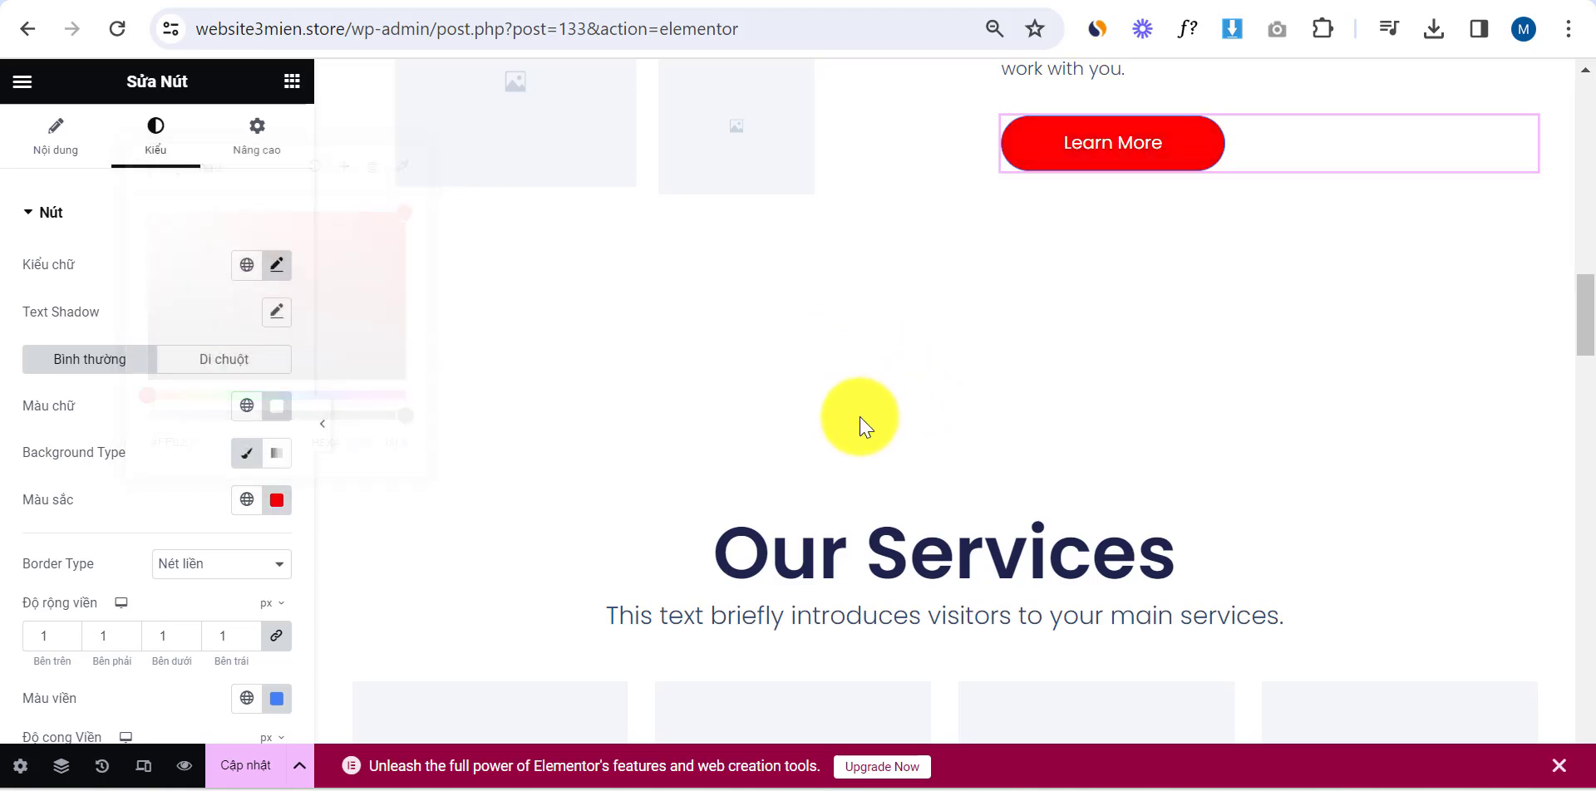
Look over the whole page from the header down to the widgets below the template's footer
{"action": "scroll", "coordinate": [720, 413], "scroll_direction": "up", "scroll_amount": 5}
{"action": "scroll", "coordinate": [720, 413], "scroll_direction": "up", "scroll_amount": 8}
{"action": "scroll", "coordinate": [666, 363], "scroll_direction": "down", "scroll_amount": 14}
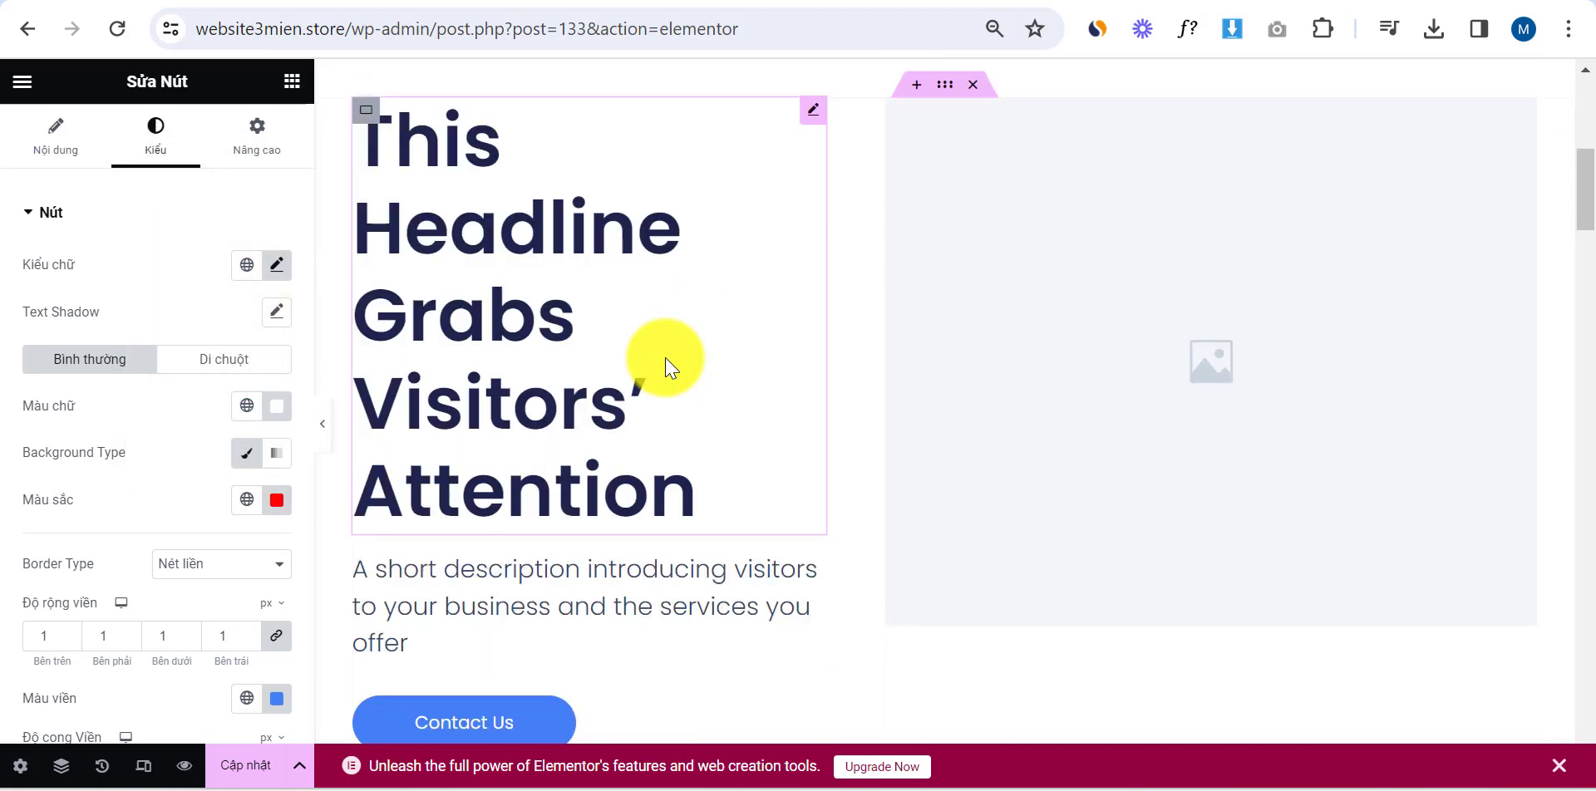
{"action": "scroll", "coordinate": [666, 363], "scroll_direction": "down", "scroll_amount": 20}
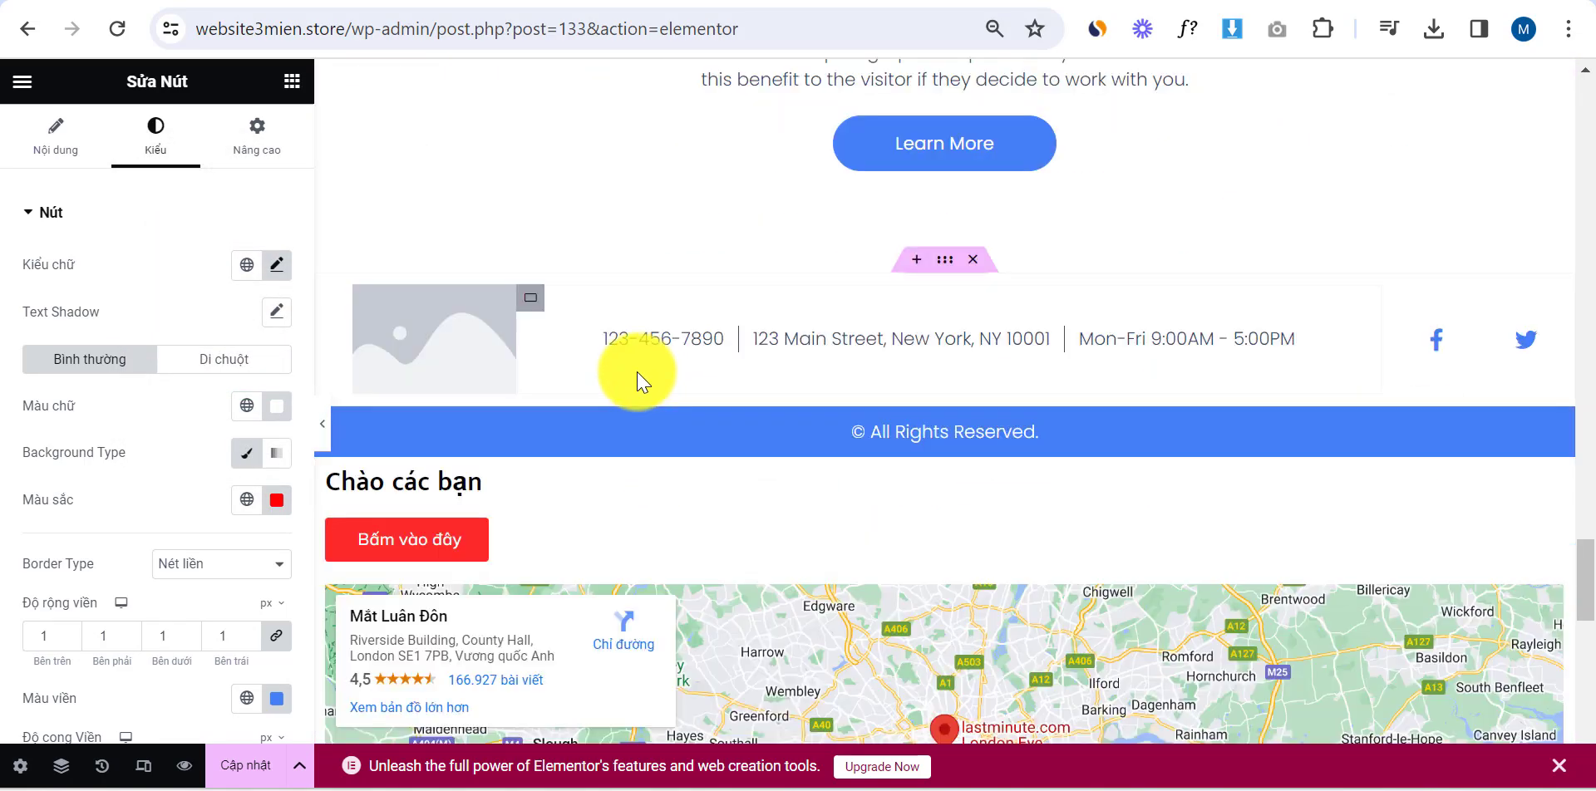
{"action": "scroll", "coordinate": [619, 361], "scroll_direction": "up", "scroll_amount": 20}
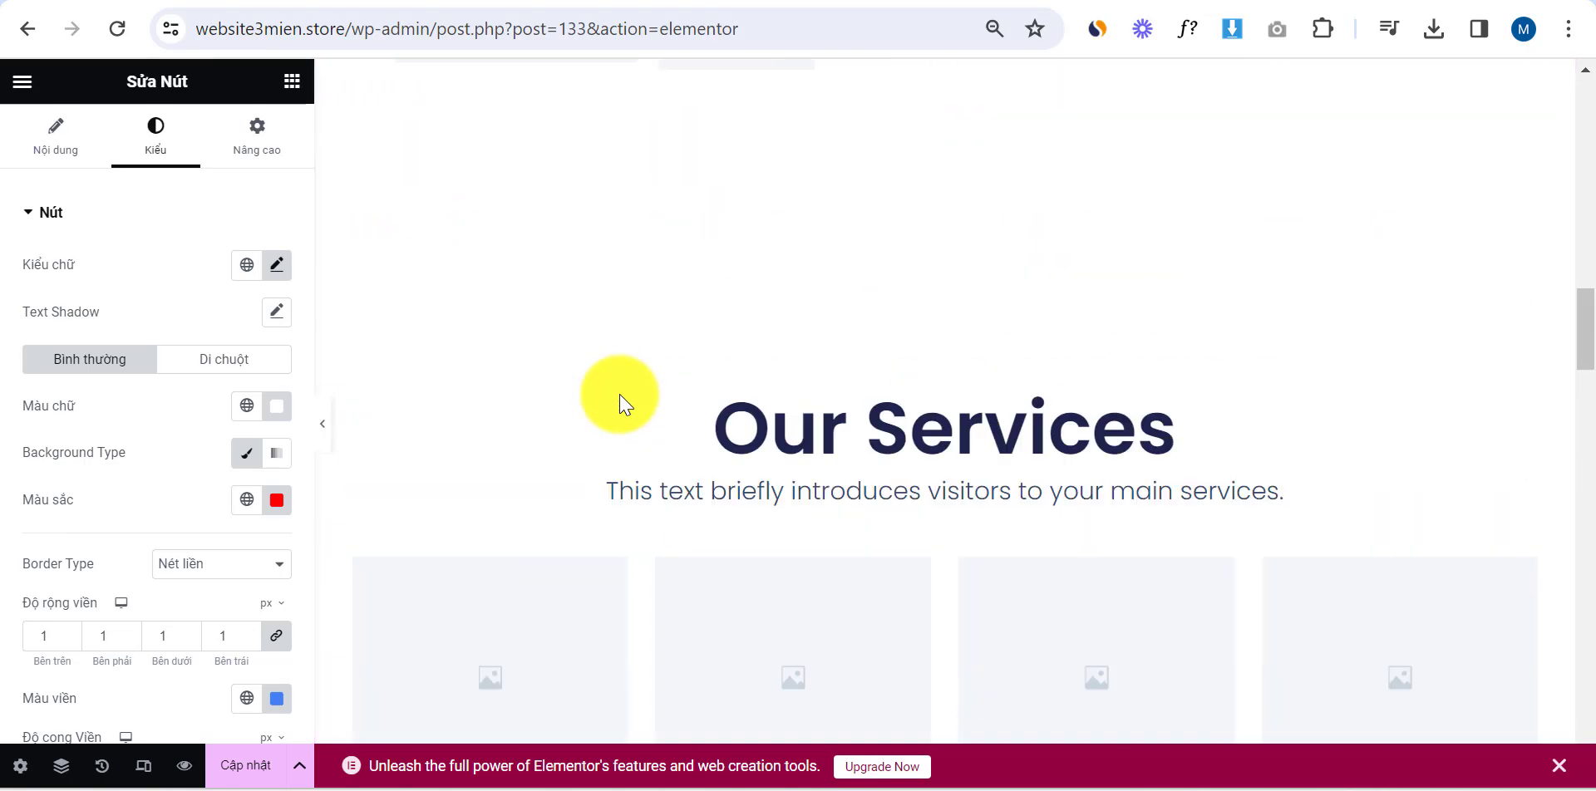
{"action": "scroll", "coordinate": [637, 419], "scroll_direction": "up", "scroll_amount": 5}
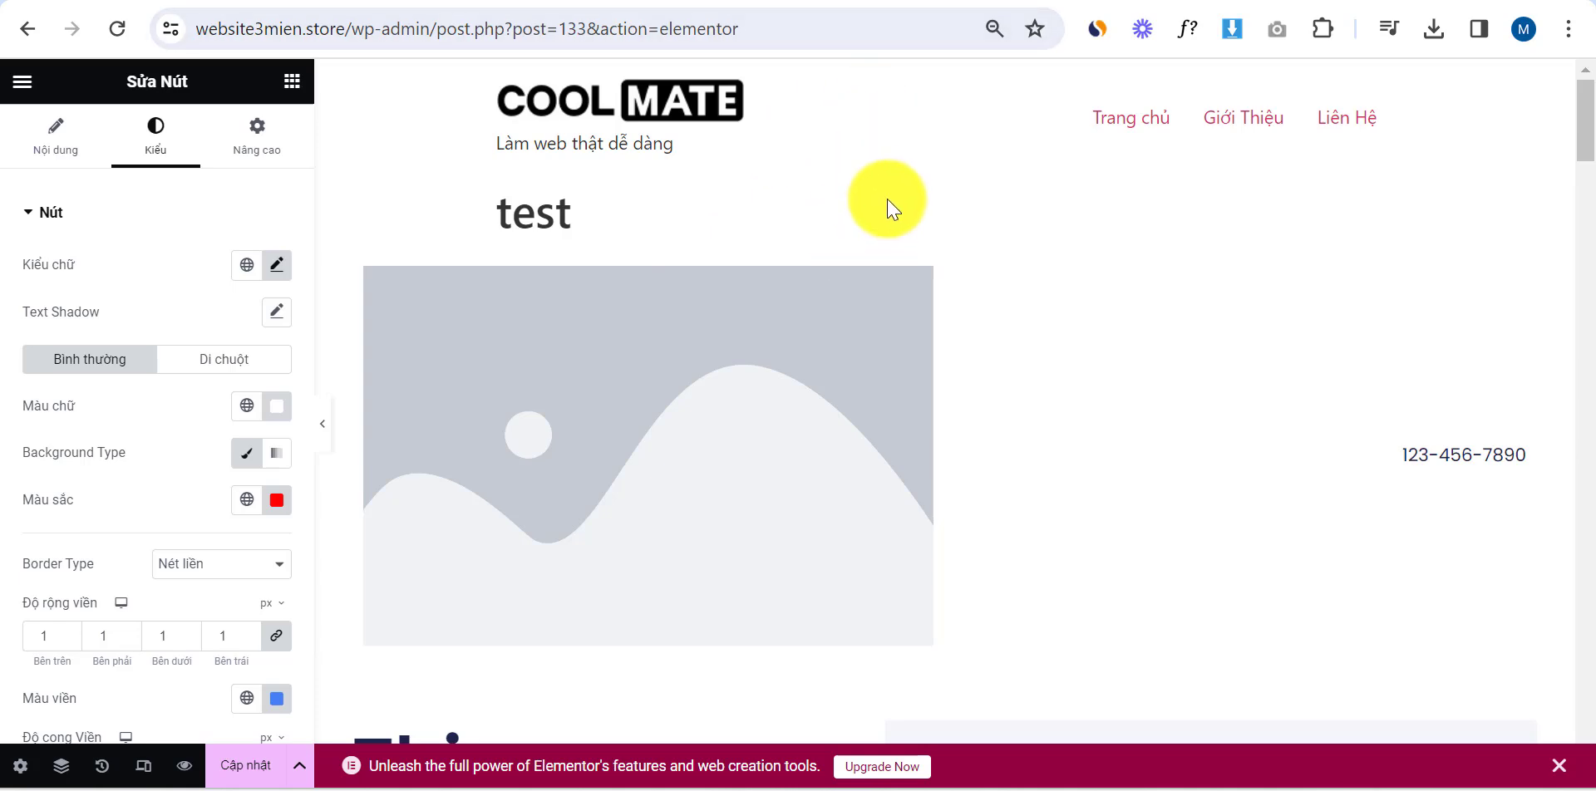
Switch to the Elementor pricing page and review the Pro plans, their included features and the FAQ
{"action": "left_click", "coordinate": [918, 3]}
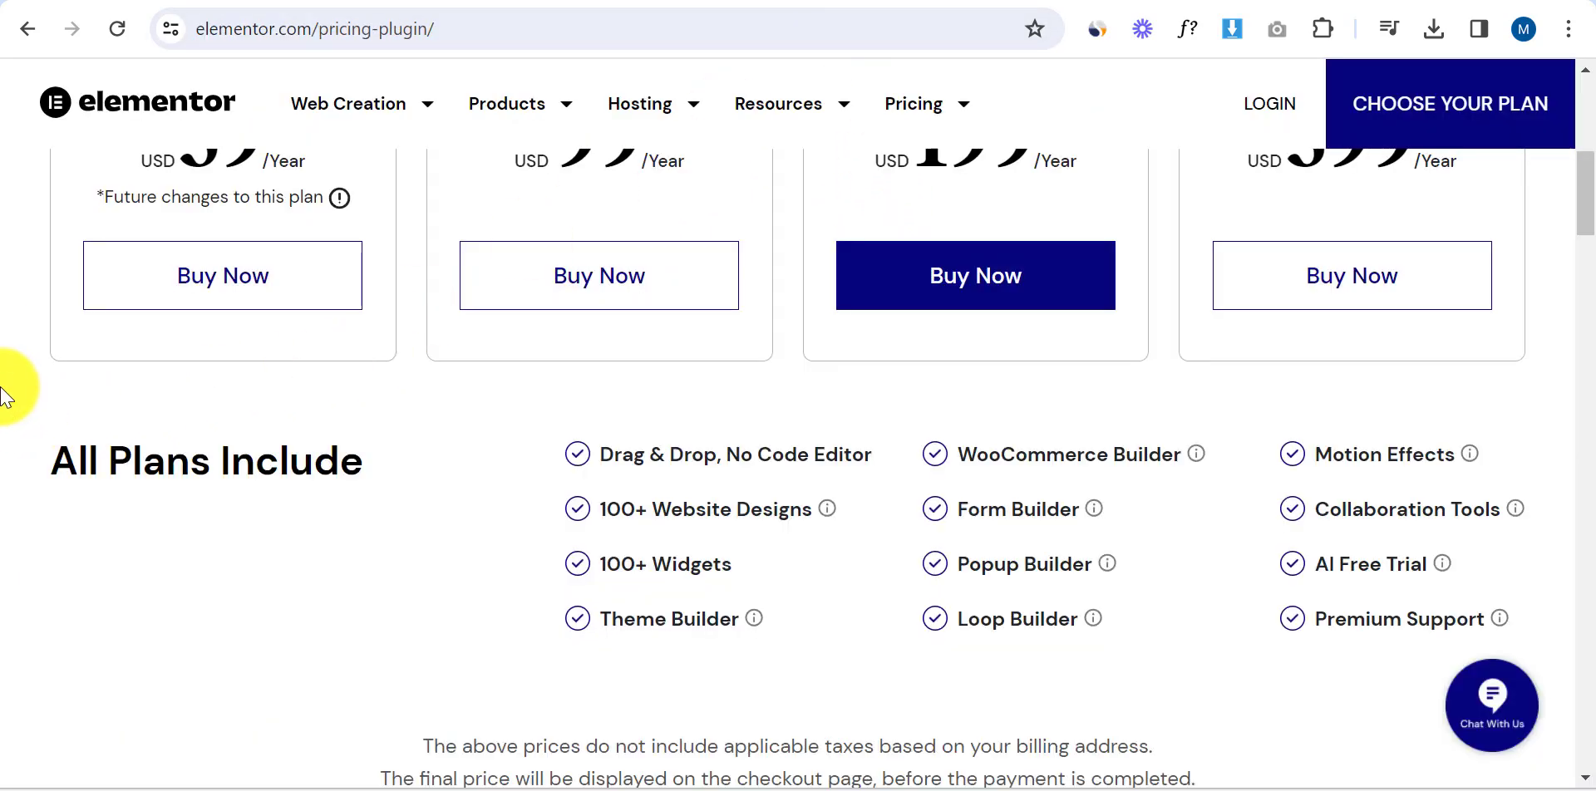
{"action": "scroll", "coordinate": [3, 397], "scroll_direction": "up", "scroll_amount": 5}
{"action": "scroll", "coordinate": [25, 382], "scroll_direction": "down", "scroll_amount": 3}
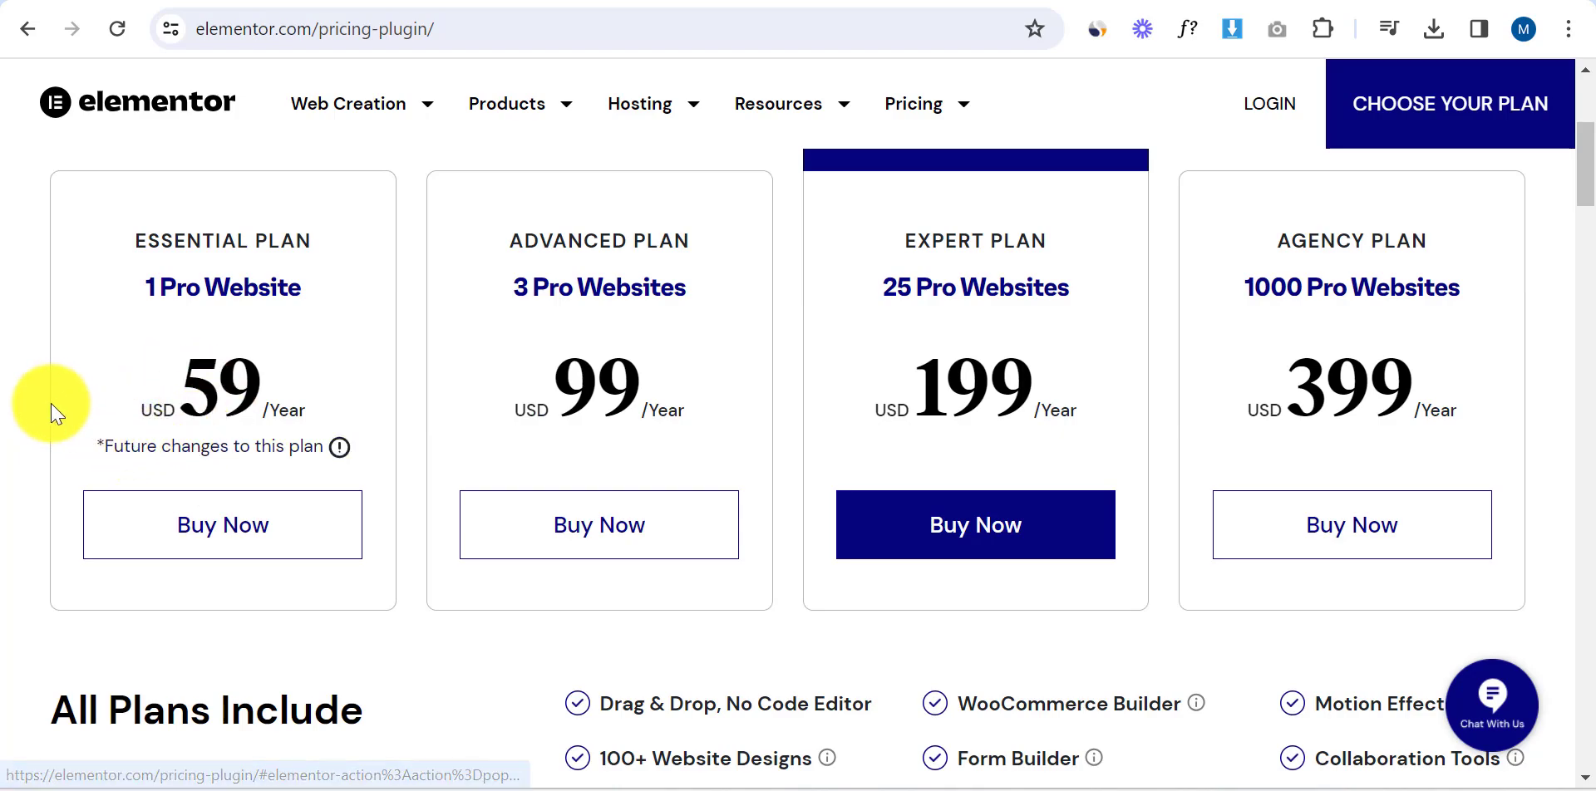
{"action": "scroll", "coordinate": [58, 416], "scroll_direction": "down", "scroll_amount": 9}
{"action": "scroll", "coordinate": [77, 427], "scroll_direction": "down", "scroll_amount": 20}
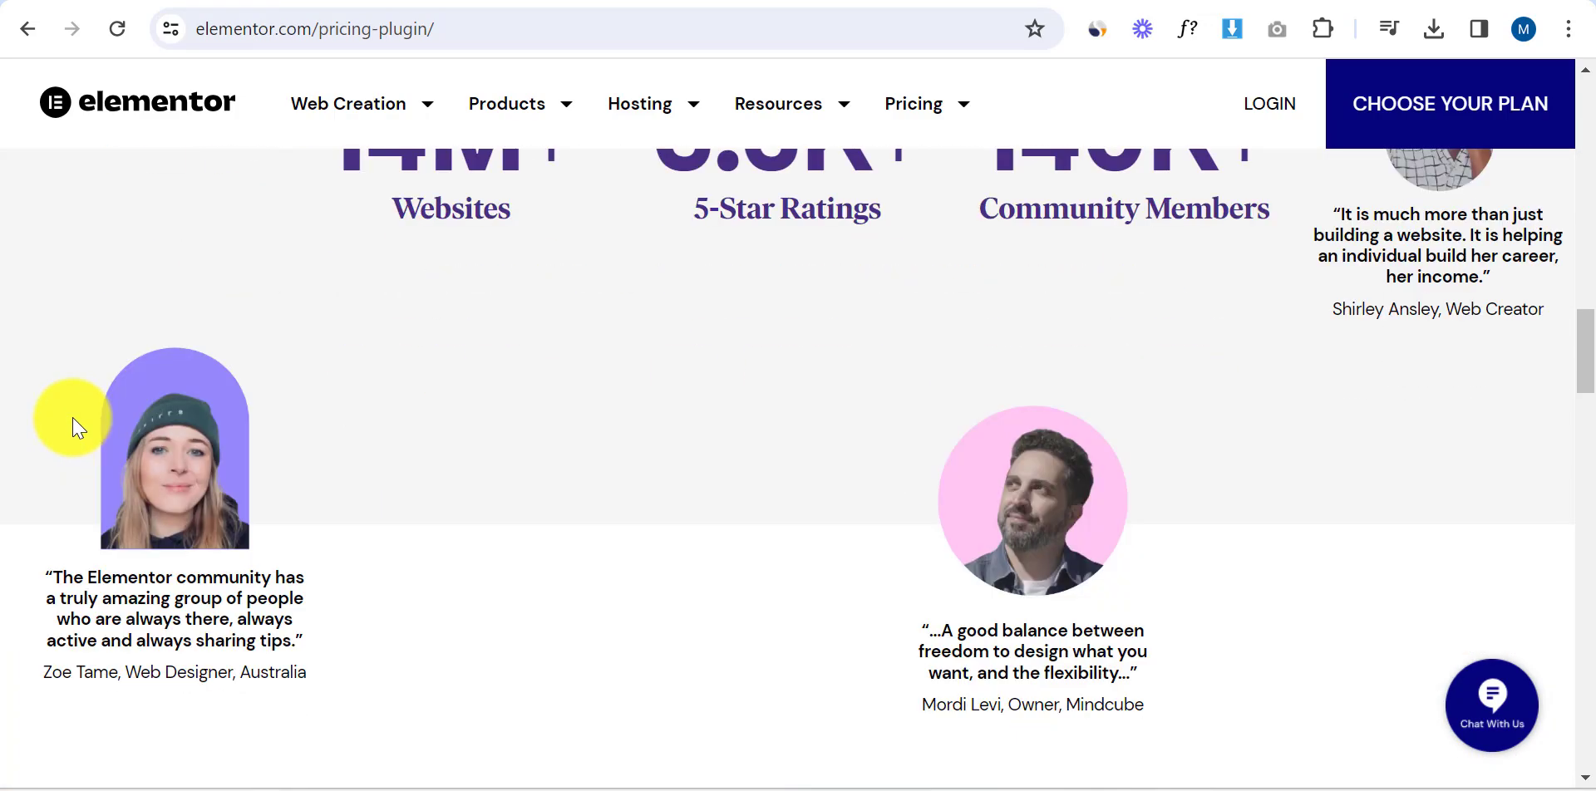
{"action": "scroll", "coordinate": [77, 427], "scroll_direction": "down", "scroll_amount": 6}
{"action": "scroll", "coordinate": [79, 425], "scroll_direction": "up", "scroll_amount": 15}
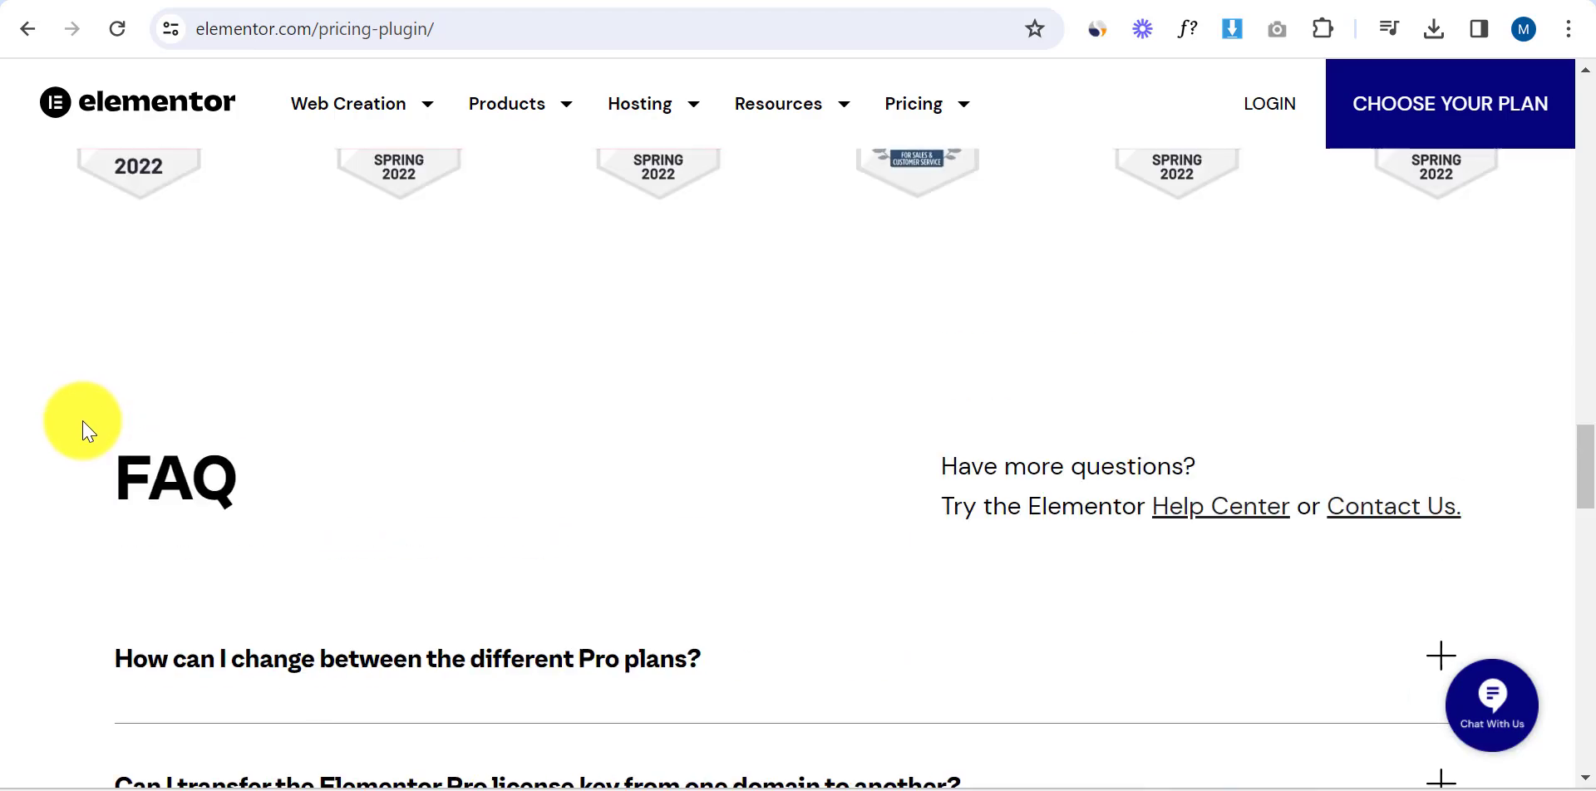
{"action": "scroll", "coordinate": [81, 427], "scroll_direction": "up", "scroll_amount": 3}
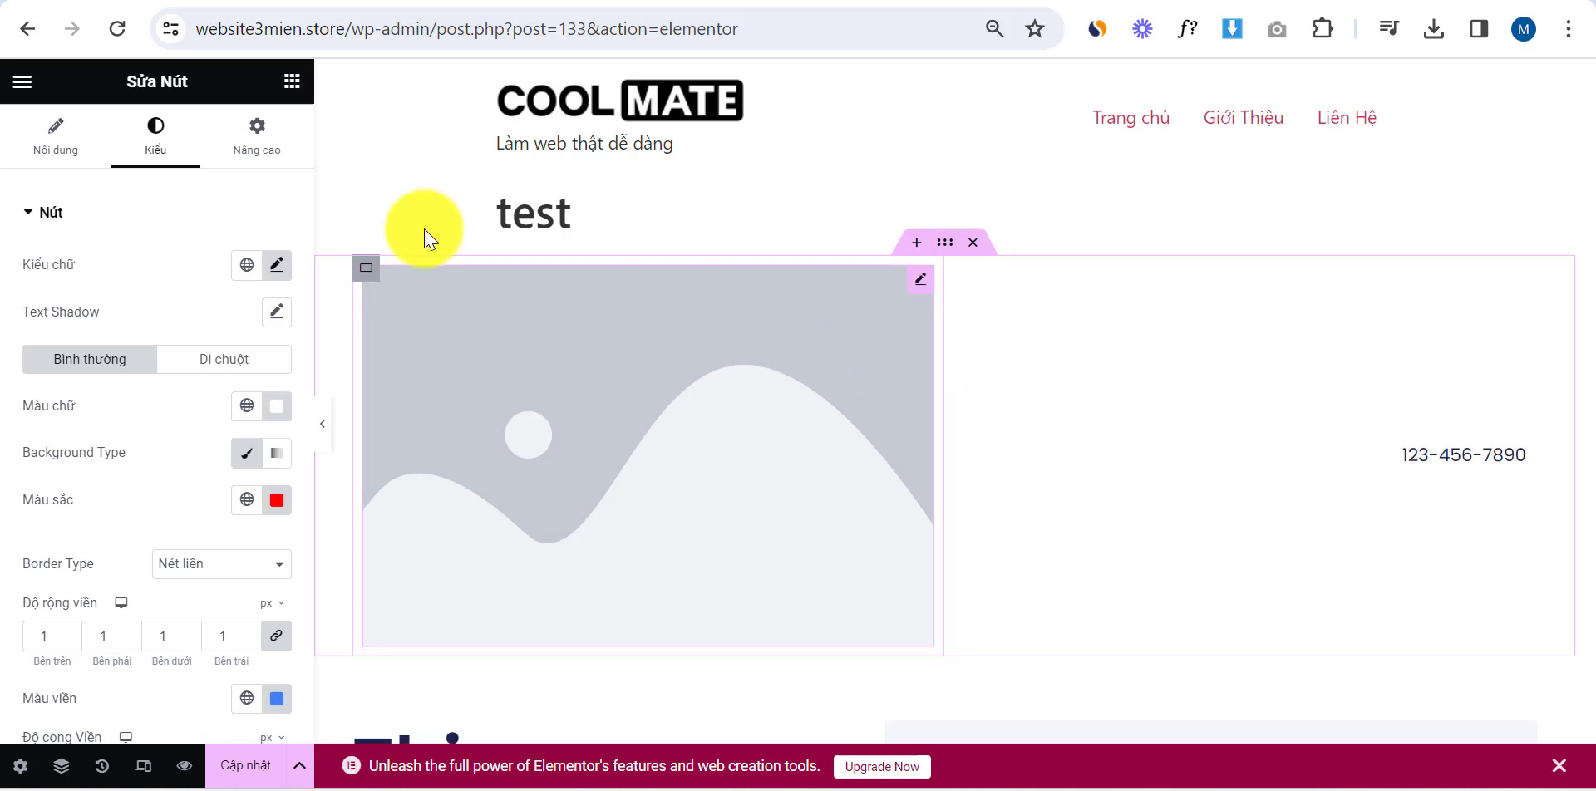
Return to the page editor and browse the widget list down to the Pro widgets
{"action": "left_click", "coordinate": [292, 82]}
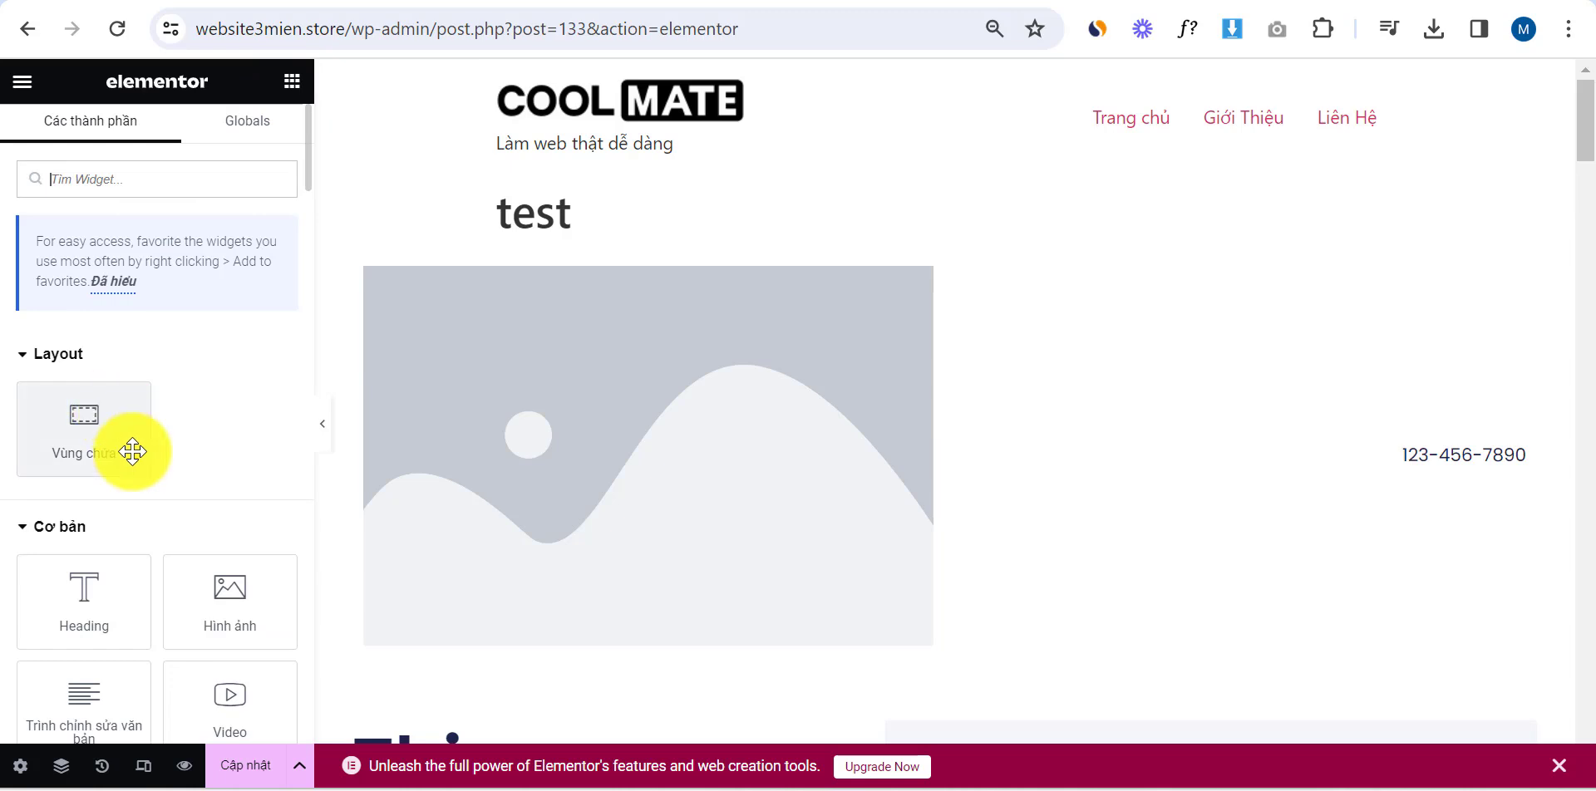
{"action": "scroll", "coordinate": [132, 452], "scroll_direction": "down", "scroll_amount": 12}
{"action": "scroll", "coordinate": [131, 473], "scroll_direction": "up", "scroll_amount": 5}
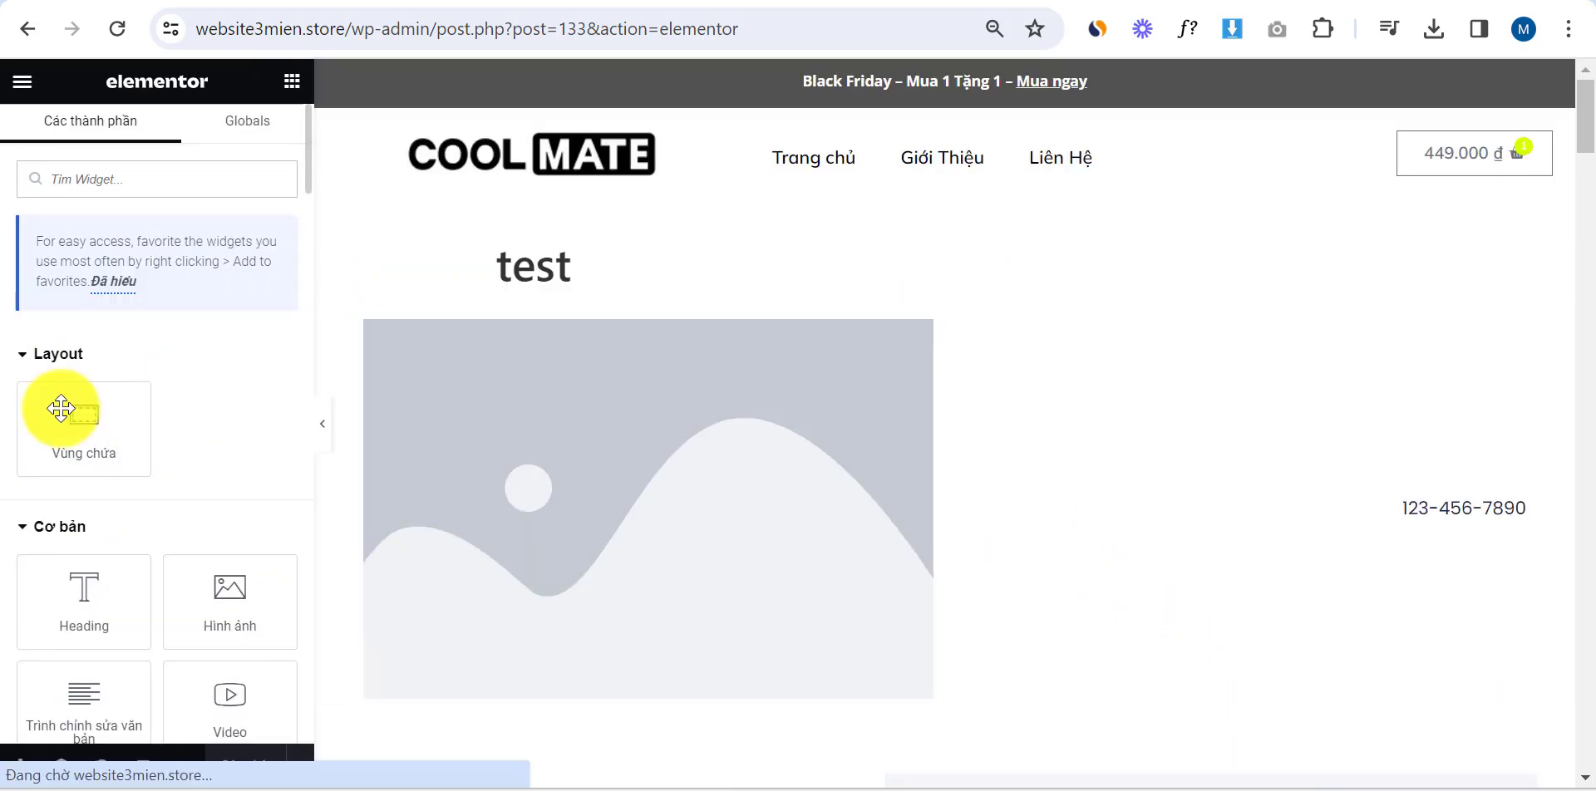
{"action": "scroll", "coordinate": [153, 488], "scroll_direction": "down", "scroll_amount": 8}
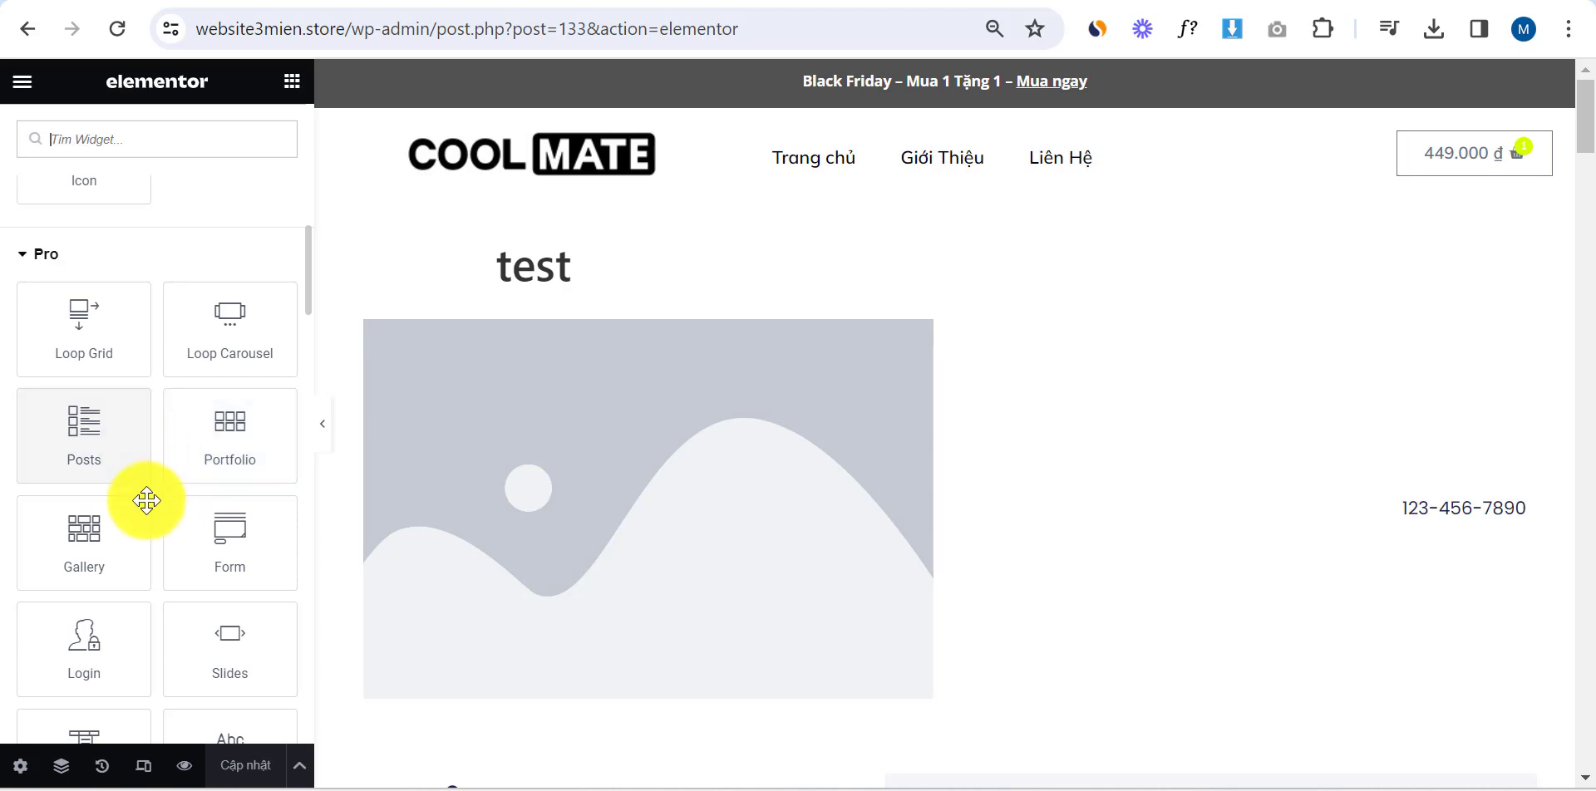
Try the Pro Login widget above the placeholder image at the start of the page, and delete it again
{"action": "left_click_drag", "start_coordinate": [74, 672], "coordinate": [541, 337]}
{"action": "right_click", "coordinate": [491, 345]}
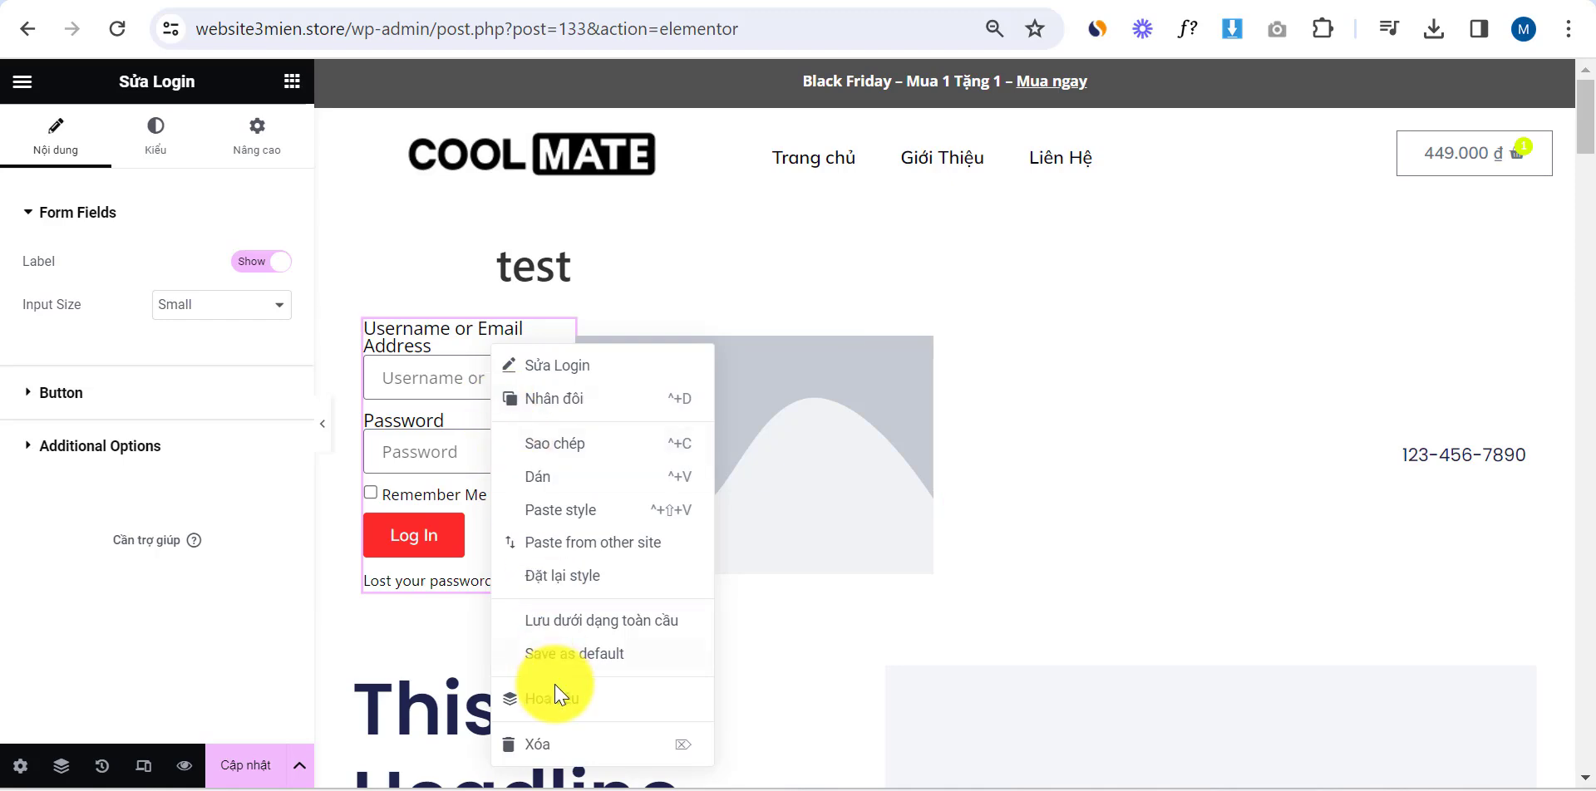
{"action": "left_click", "coordinate": [550, 748]}
Insert an empty single-column container between the headline section and the "Giới thiệu" section
{"action": "scroll", "coordinate": [178, 413], "scroll_direction": "down", "scroll_amount": 10}
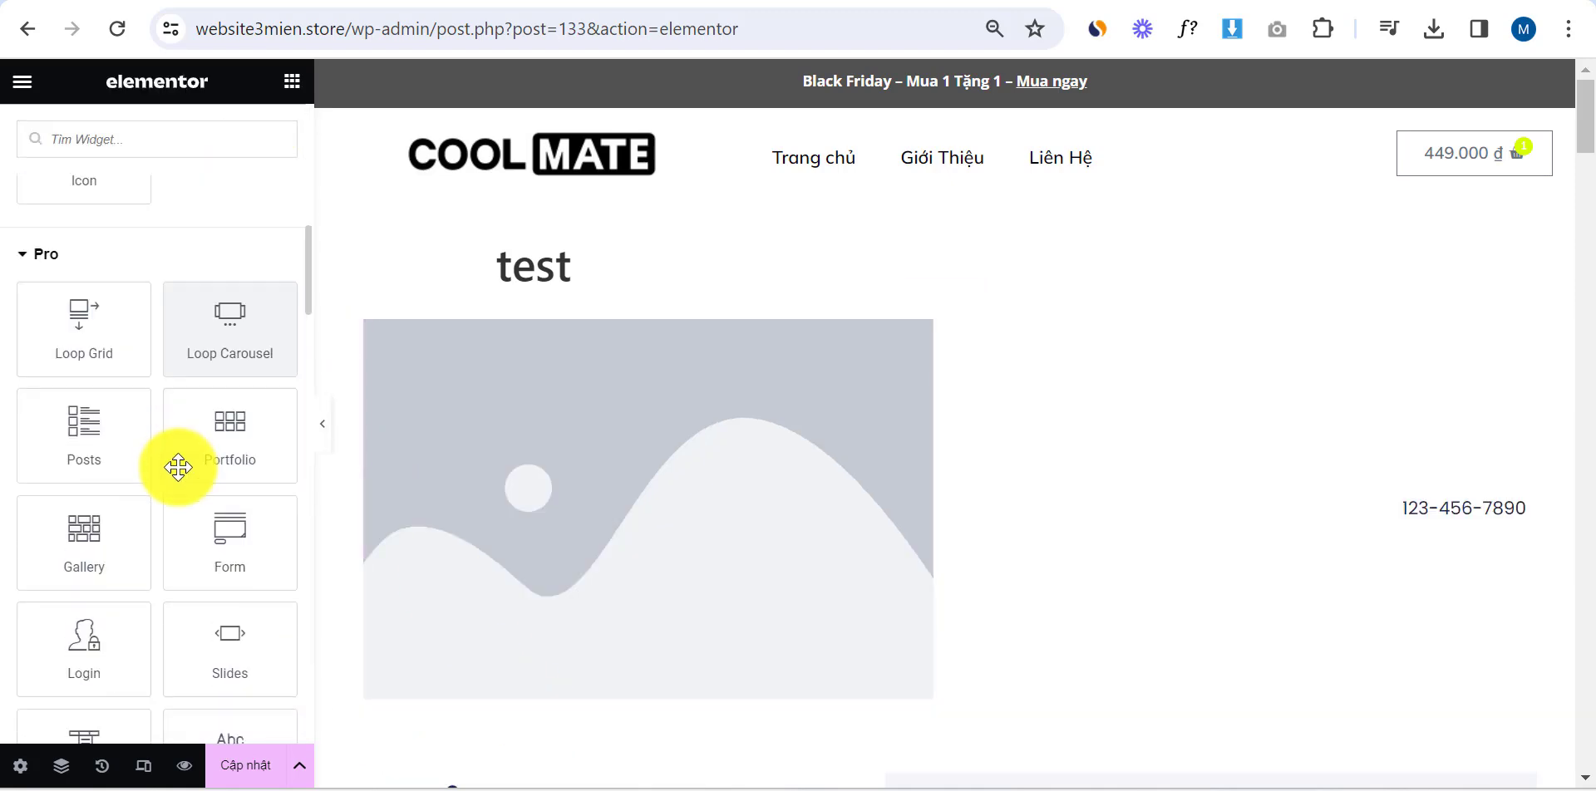
{"action": "scroll", "coordinate": [149, 398], "scroll_direction": "up", "scroll_amount": 10}
{"action": "scroll", "coordinate": [152, 467], "scroll_direction": "down", "scroll_amount": 8}
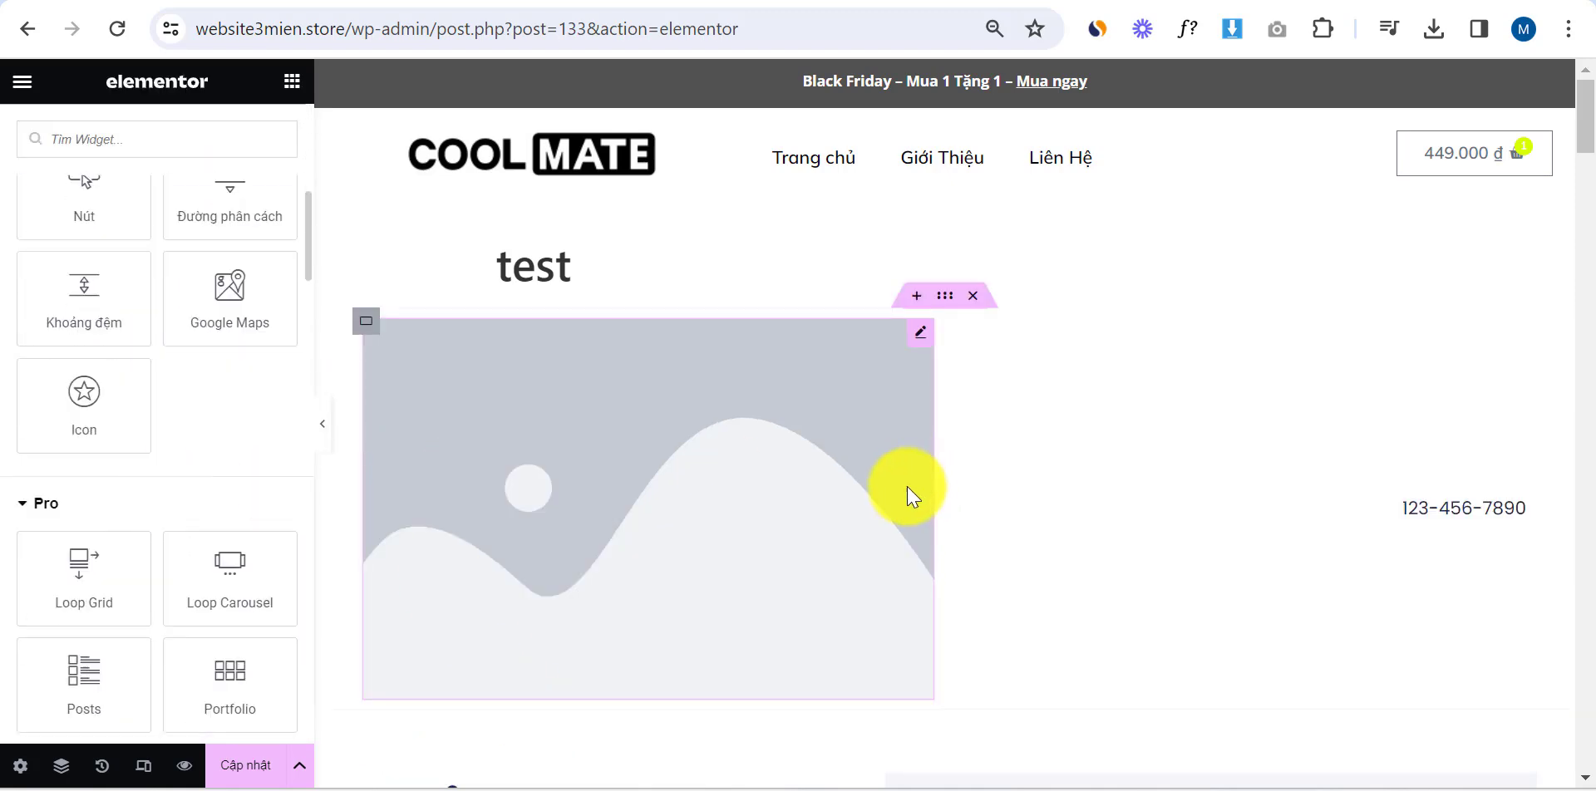
{"action": "scroll", "coordinate": [889, 507], "scroll_direction": "down", "scroll_amount": 7}
{"action": "scroll", "coordinate": [864, 519], "scroll_direction": "down", "scroll_amount": 5}
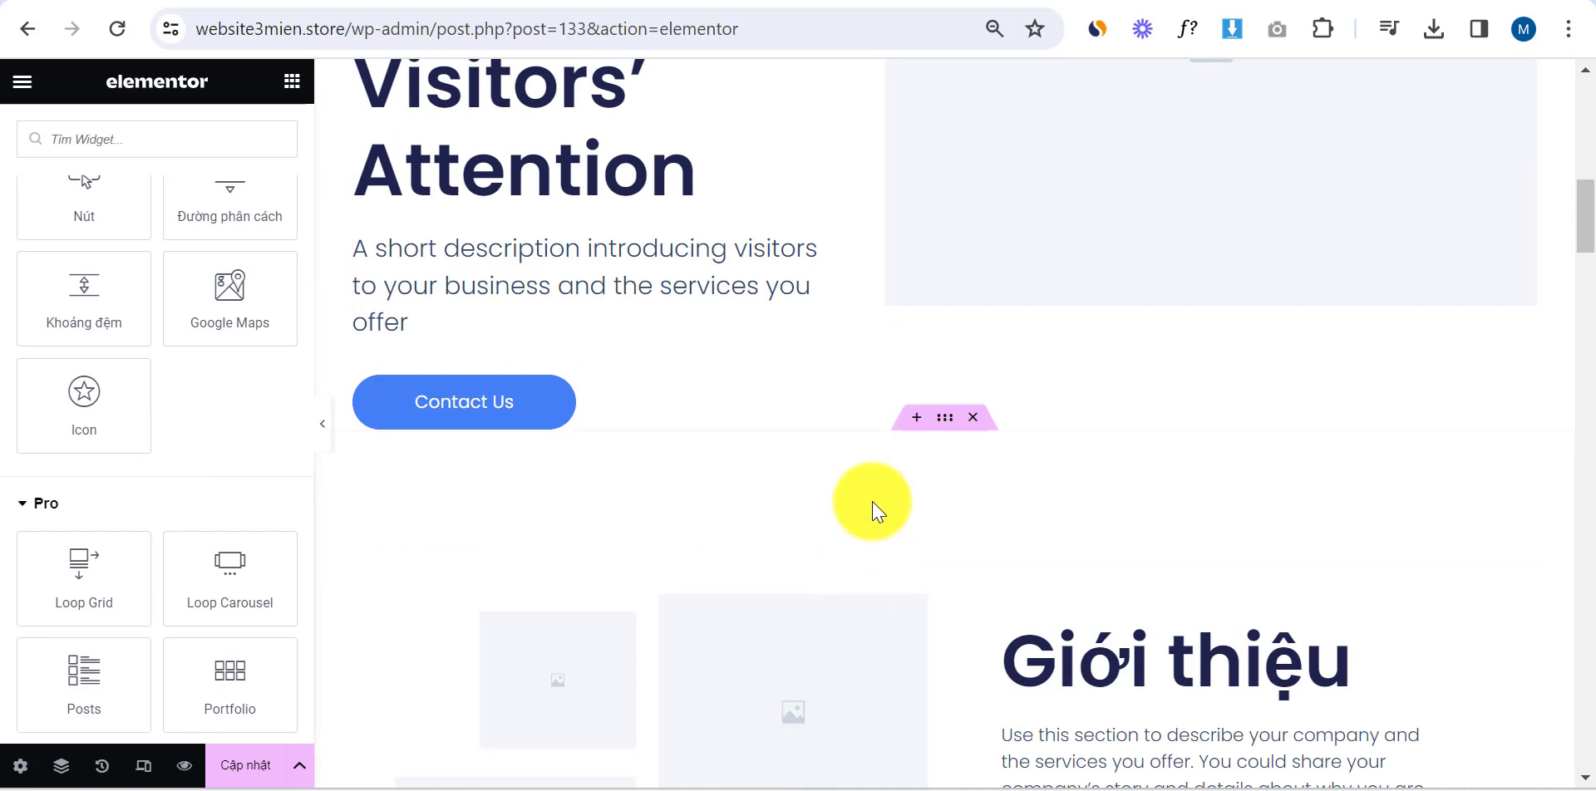
{"action": "left_click", "coordinate": [915, 417]}
{"action": "left_click", "coordinate": [902, 532]}
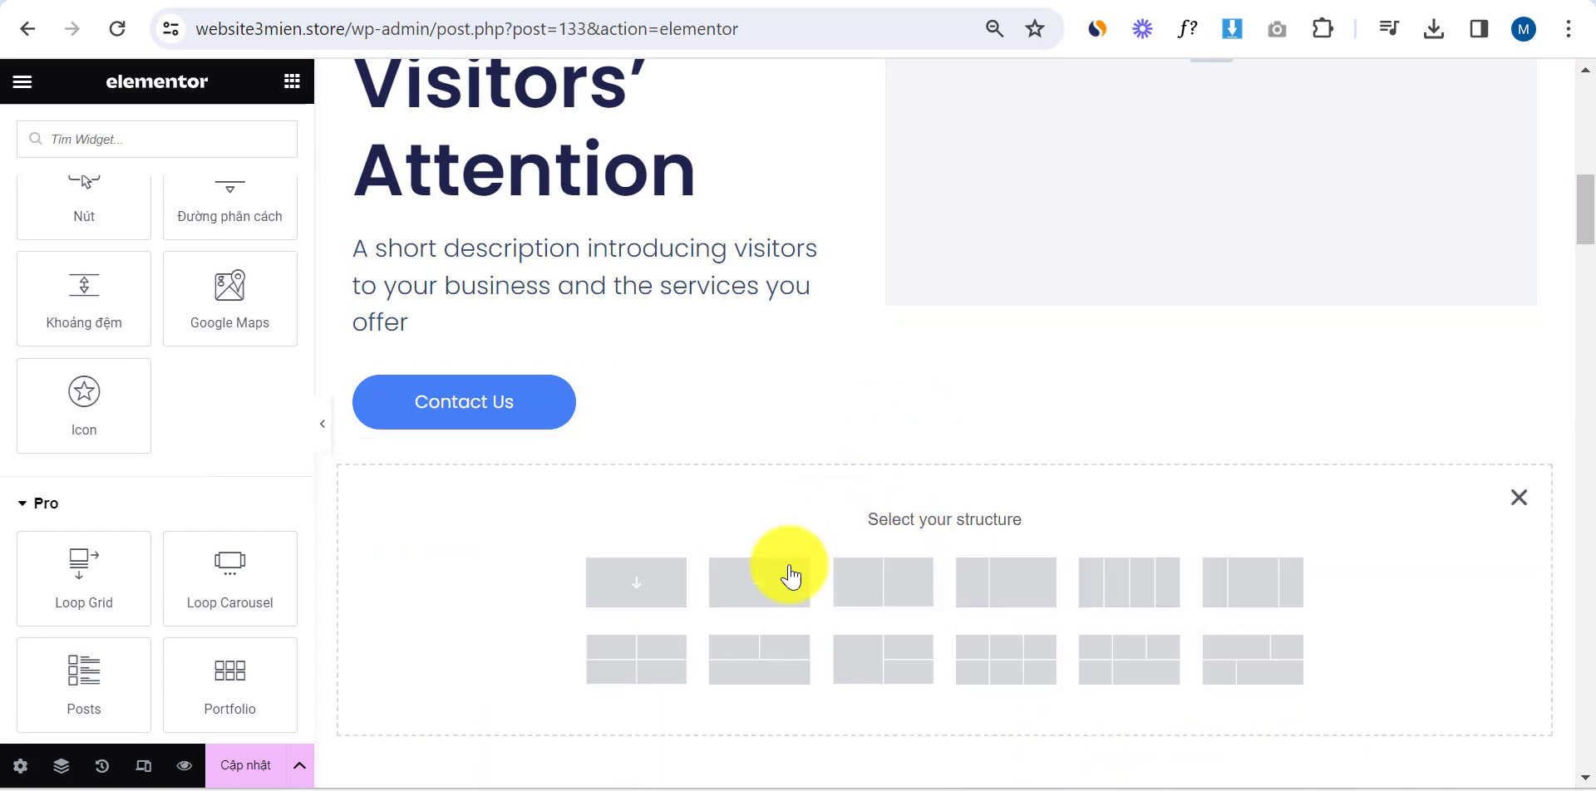
{"action": "left_click", "coordinate": [638, 600]}
Search the widgets for "pro" and place the Products widget in the new empty container
{"action": "left_click", "coordinate": [291, 82]}
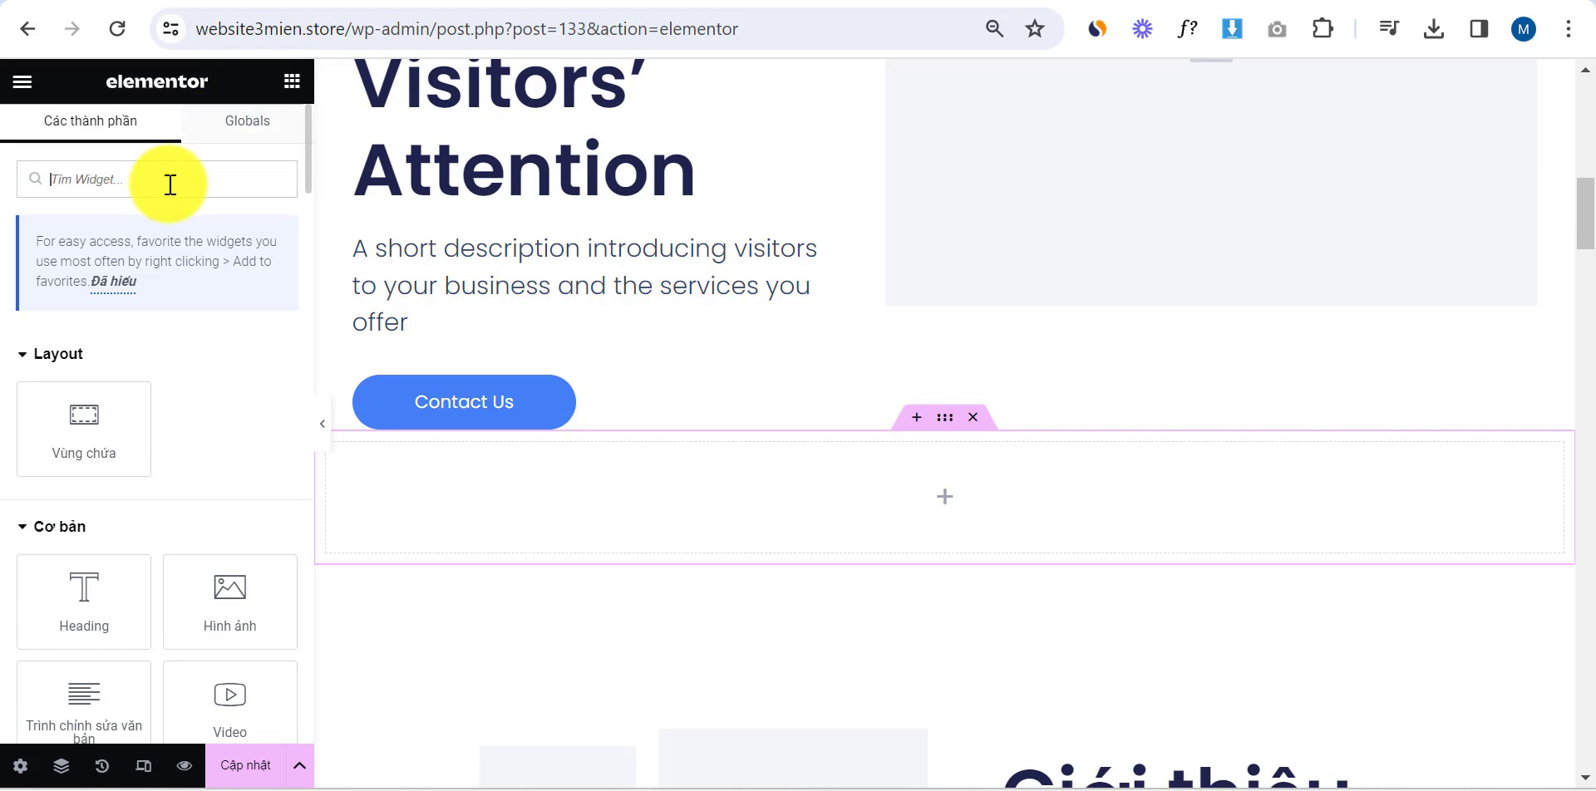
{"action": "left_click", "coordinate": [170, 185]}
{"action": "type", "text": "pro"}
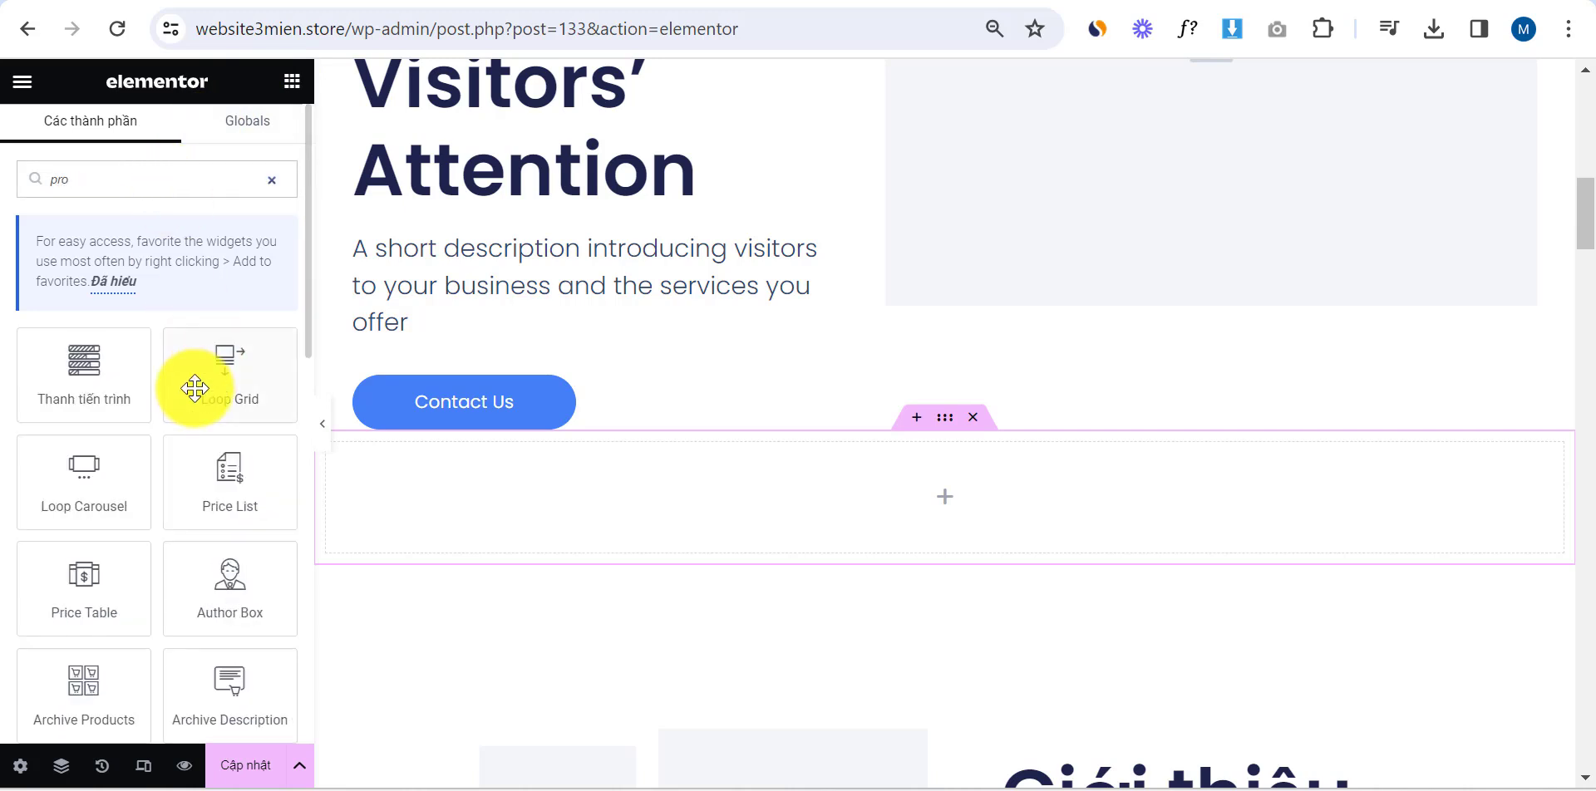
{"action": "scroll", "coordinate": [166, 415], "scroll_direction": "down", "scroll_amount": 3}
{"action": "left_click_drag", "start_coordinate": [75, 541], "coordinate": [833, 484]}
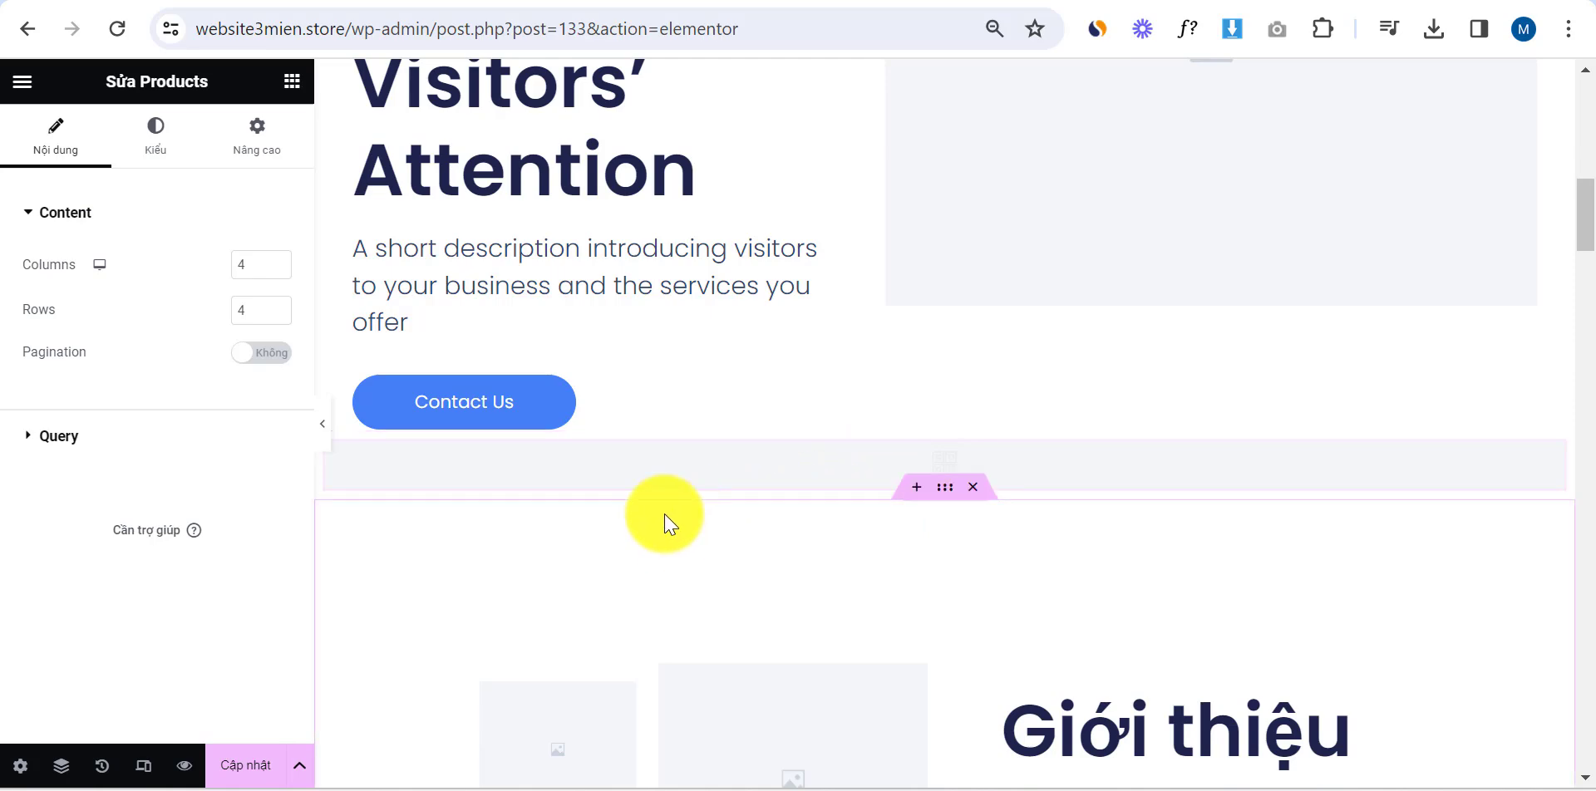
{"action": "scroll", "coordinate": [662, 520], "scroll_direction": "down", "scroll_amount": 3}
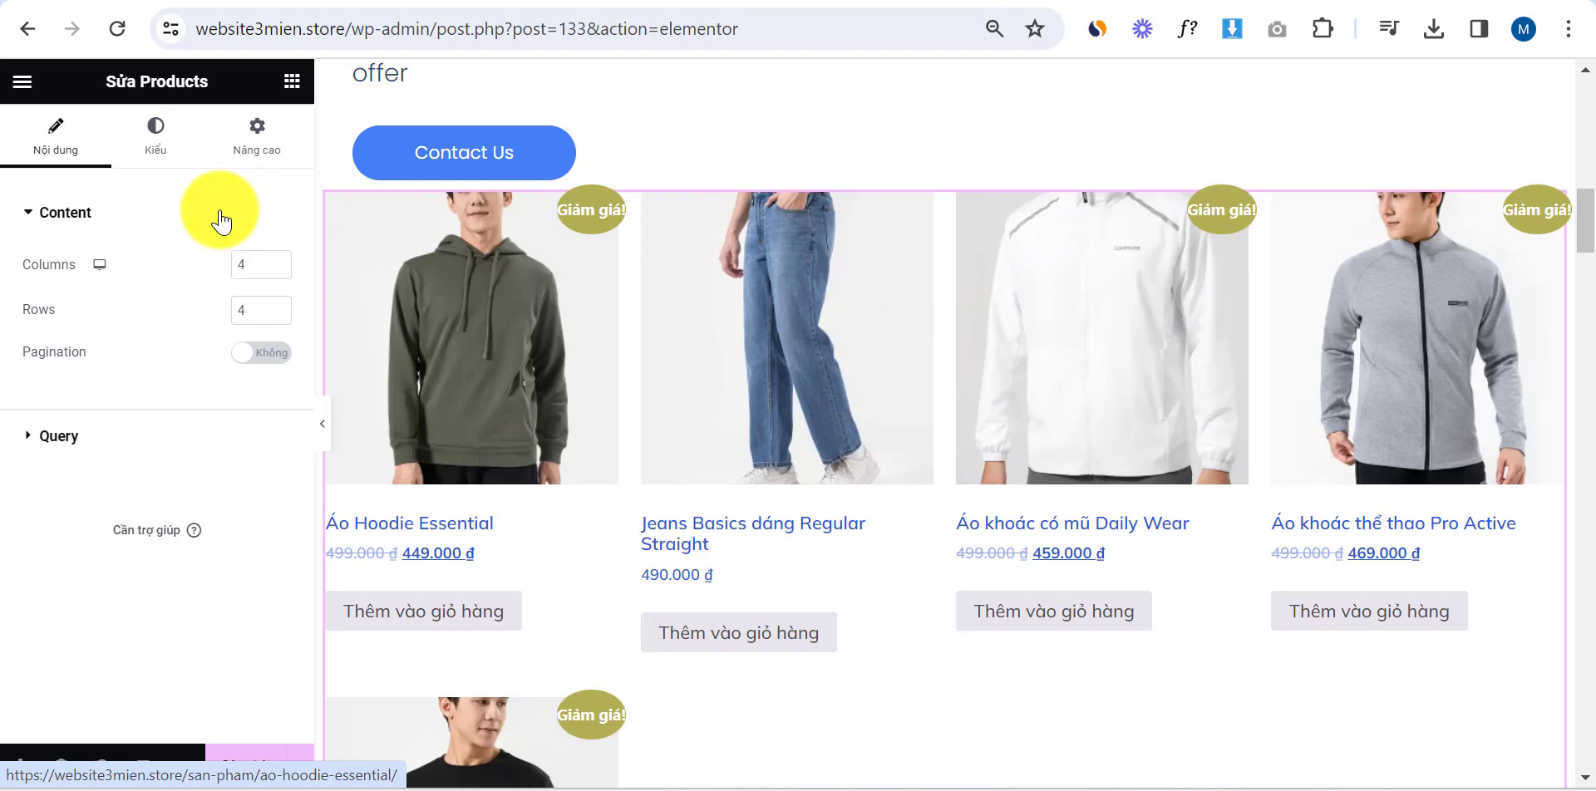
Set the Products widget to display 3 columns
{"action": "left_click", "coordinate": [279, 261]}
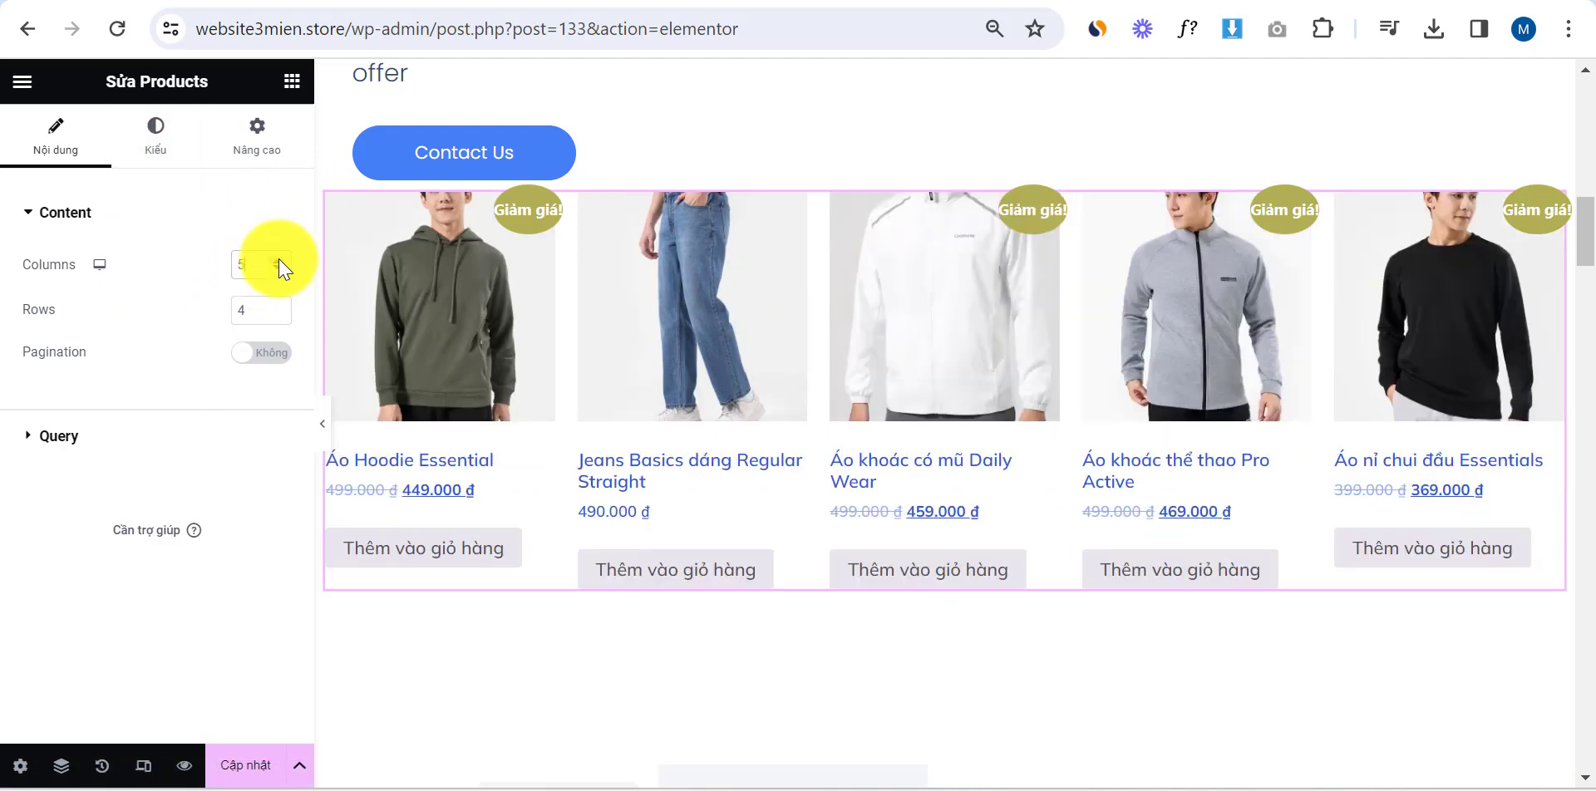
{"action": "left_click", "coordinate": [281, 270]}
{"action": "left_click", "coordinate": [281, 270]}
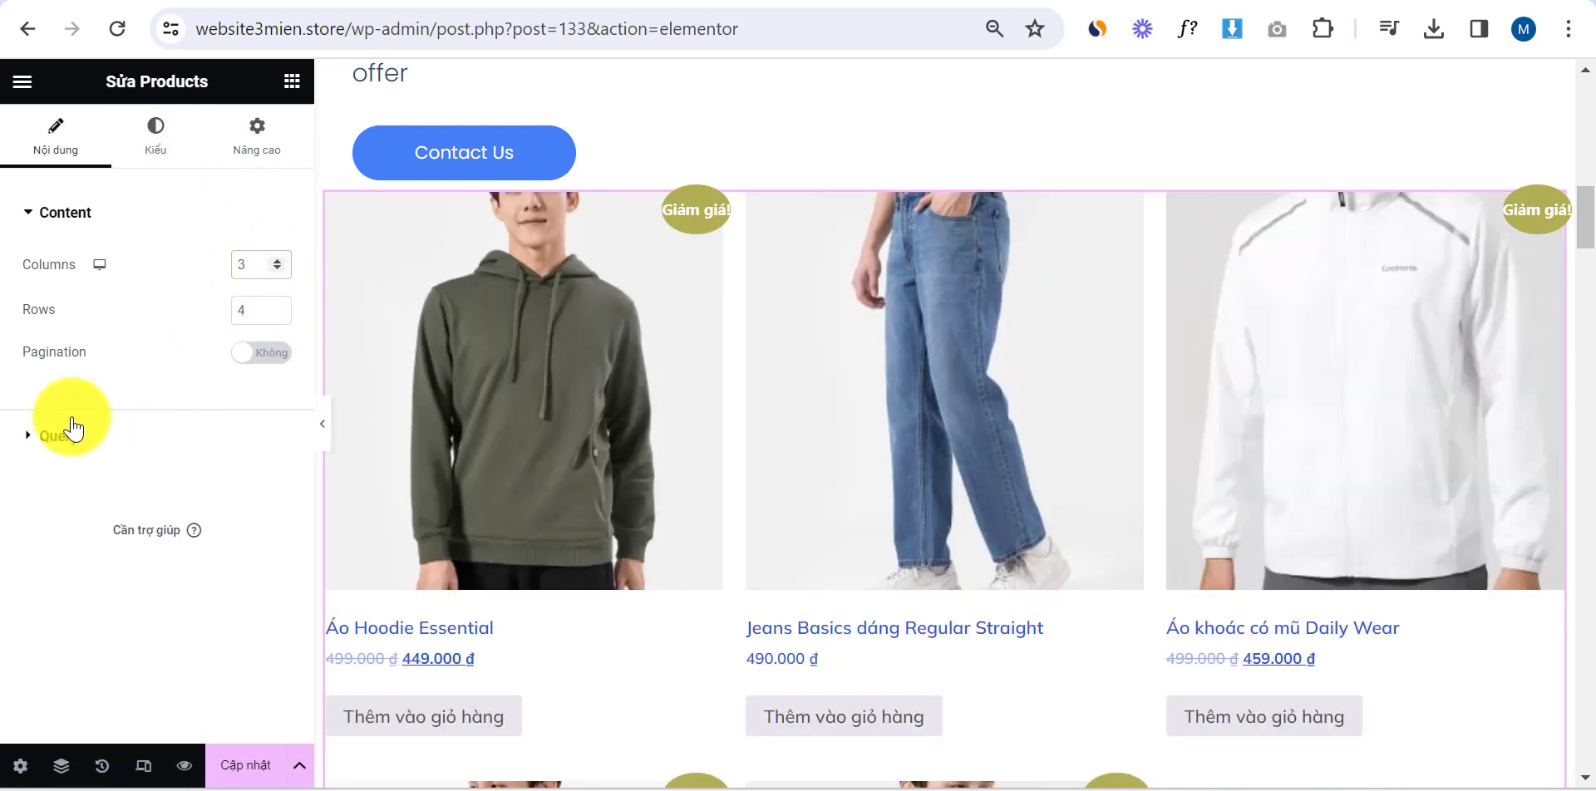
Examine the Products widget's style settings for image, title and rating, and view the remaining products in the grid
{"action": "left_click", "coordinate": [155, 141]}
{"action": "scroll", "coordinate": [167, 332], "scroll_direction": "down", "scroll_amount": 5}
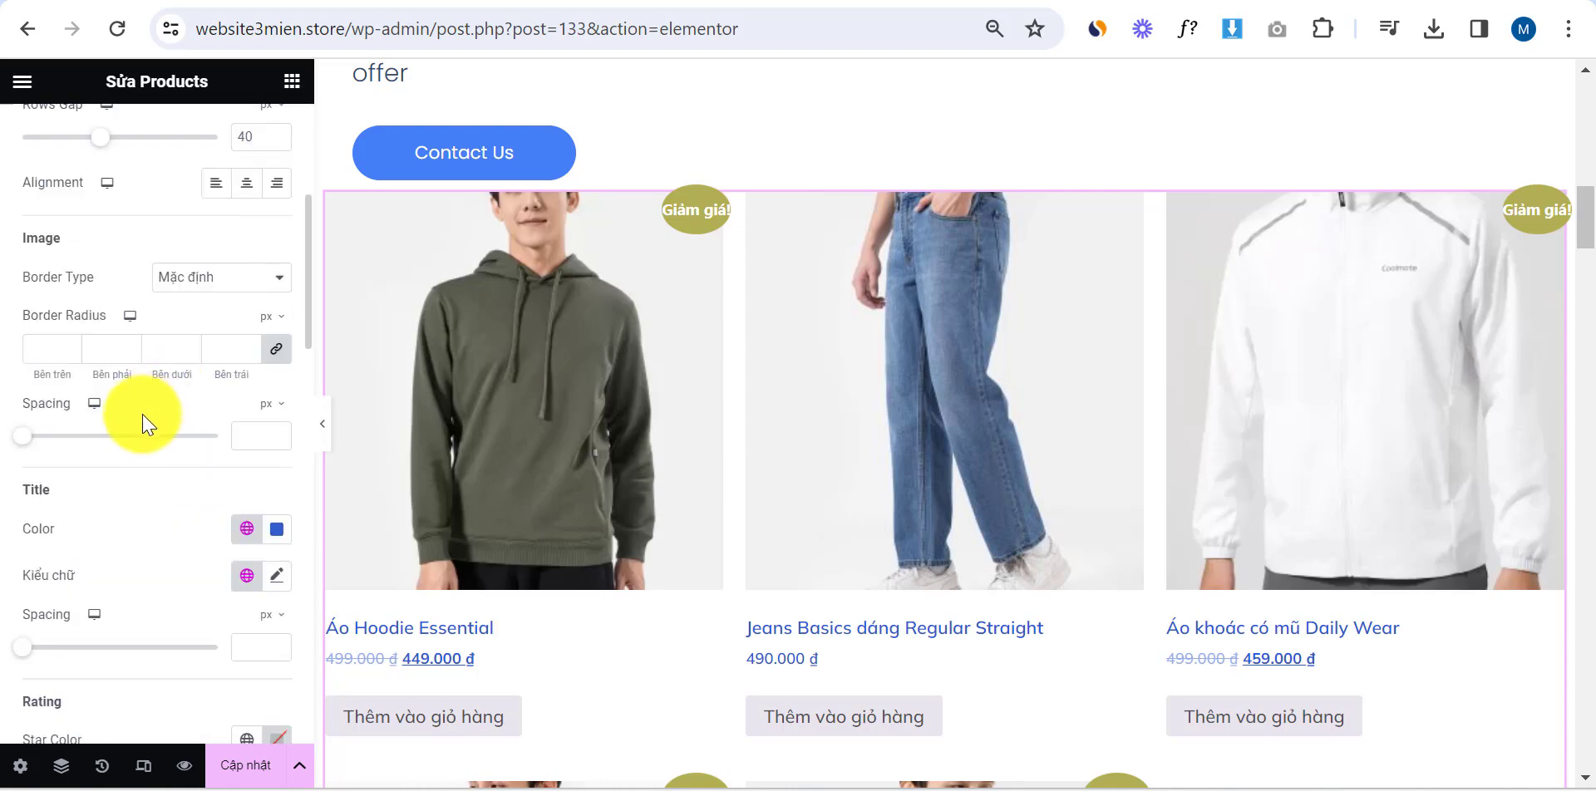
{"action": "scroll", "coordinate": [516, 473], "scroll_direction": "down", "scroll_amount": 6}
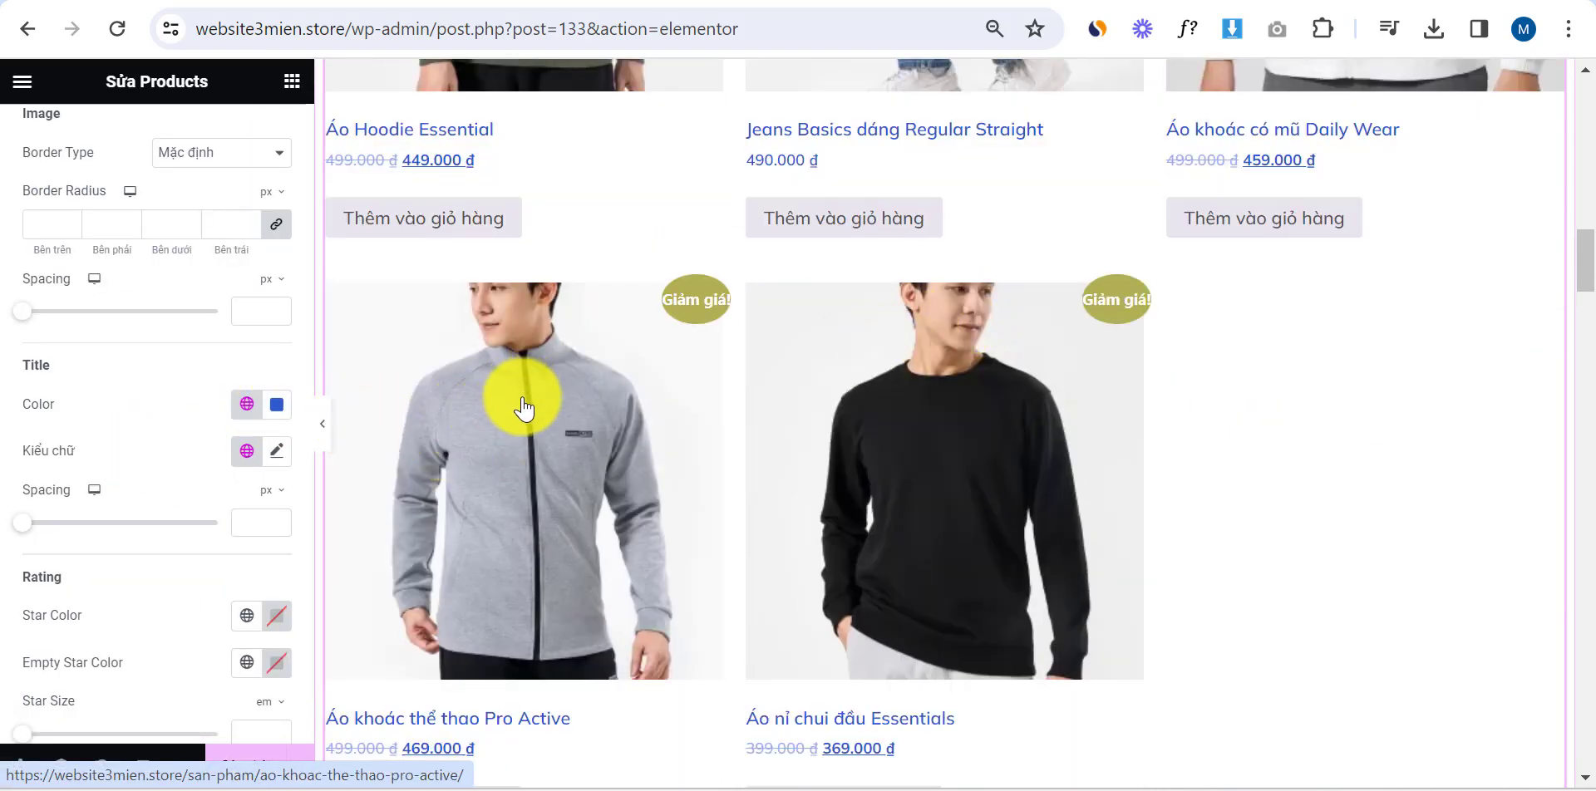
Browse the Pro section of the widget list down to the general widgets
{"action": "left_click", "coordinate": [292, 81]}
{"action": "scroll", "coordinate": [173, 441], "scroll_direction": "down", "scroll_amount": 10}
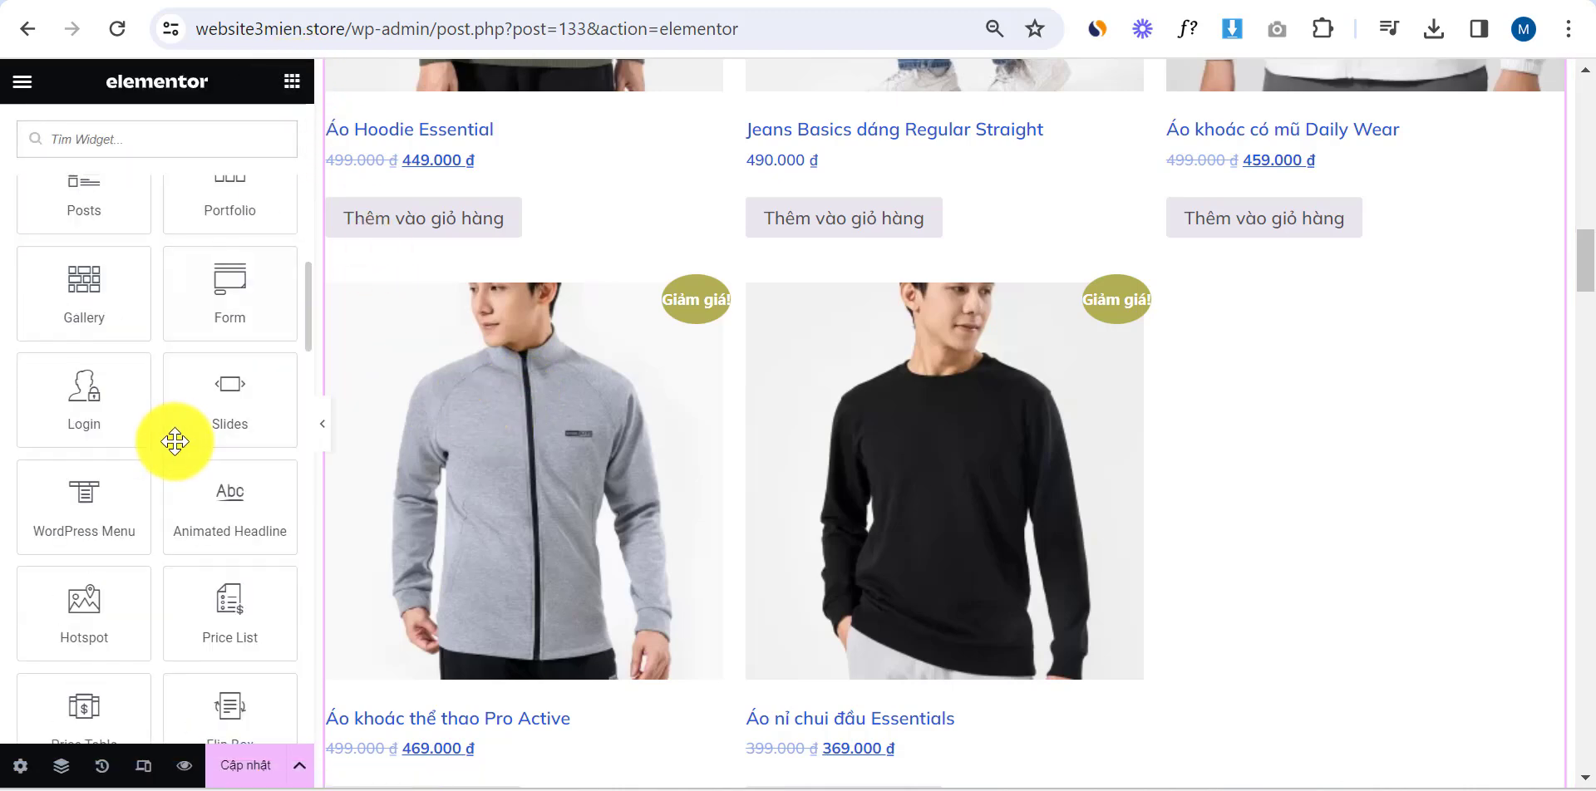
{"action": "scroll", "coordinate": [174, 441], "scroll_direction": "down", "scroll_amount": 10}
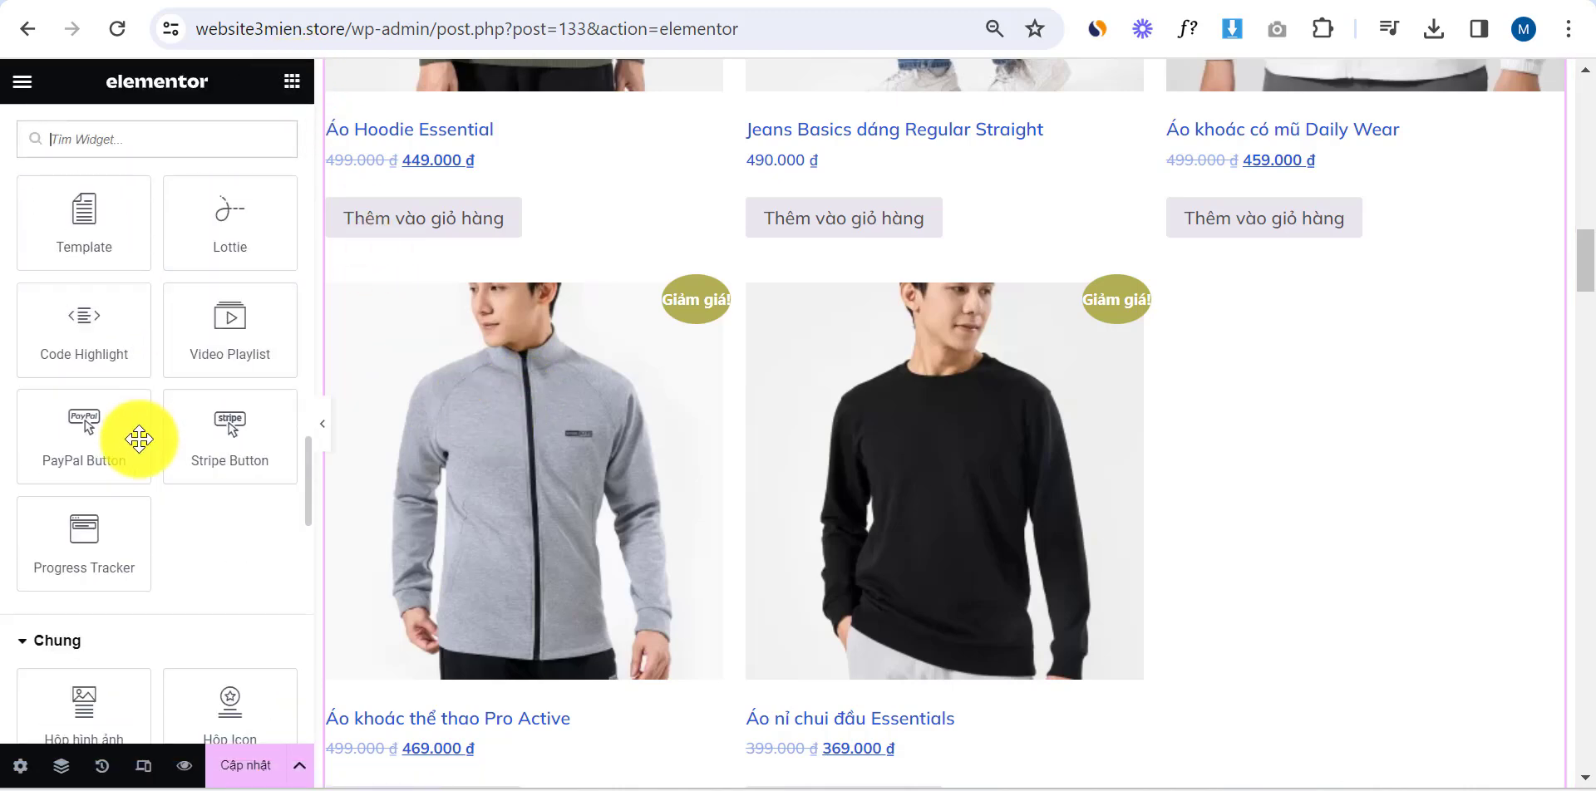
Browse the general widgets in the widget list and return to its beginning
{"action": "scroll", "coordinate": [139, 440], "scroll_direction": "down", "scroll_amount": 10}
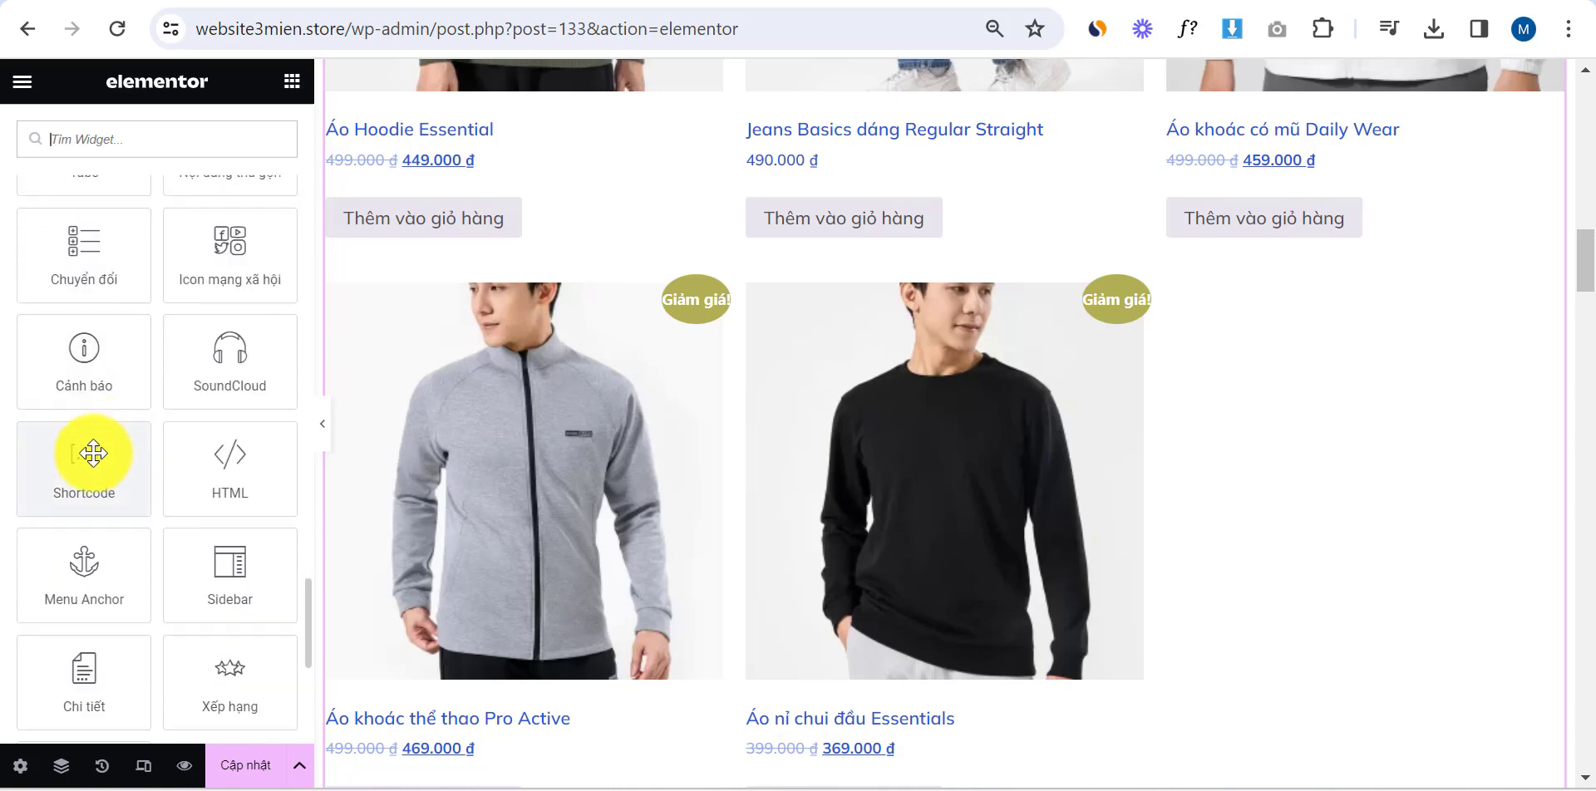
{"action": "scroll", "coordinate": [81, 453], "scroll_direction": "up", "scroll_amount": 10}
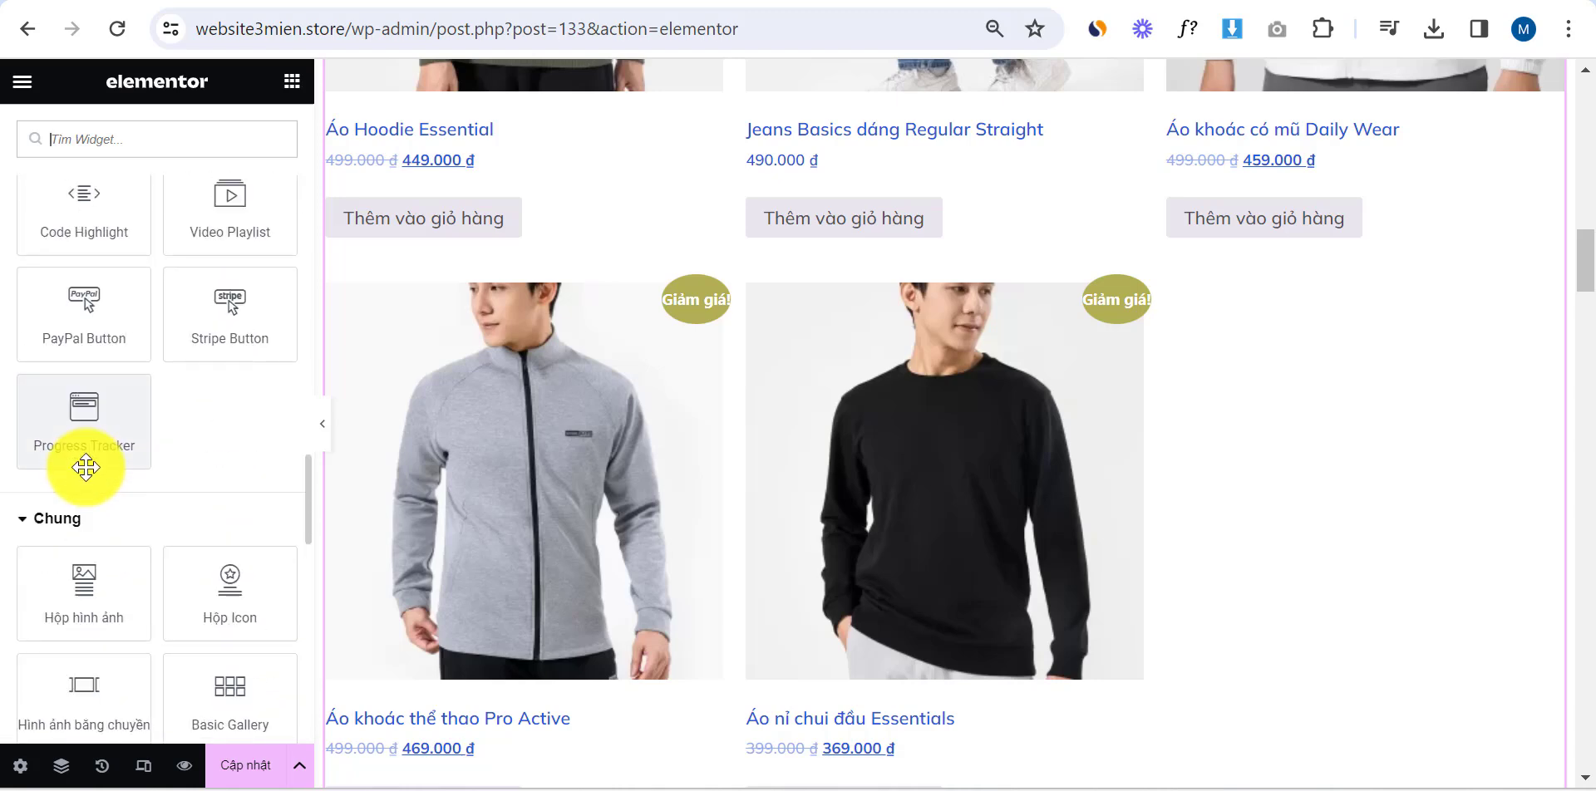
{"action": "scroll", "coordinate": [112, 482], "scroll_direction": "up", "scroll_amount": 15}
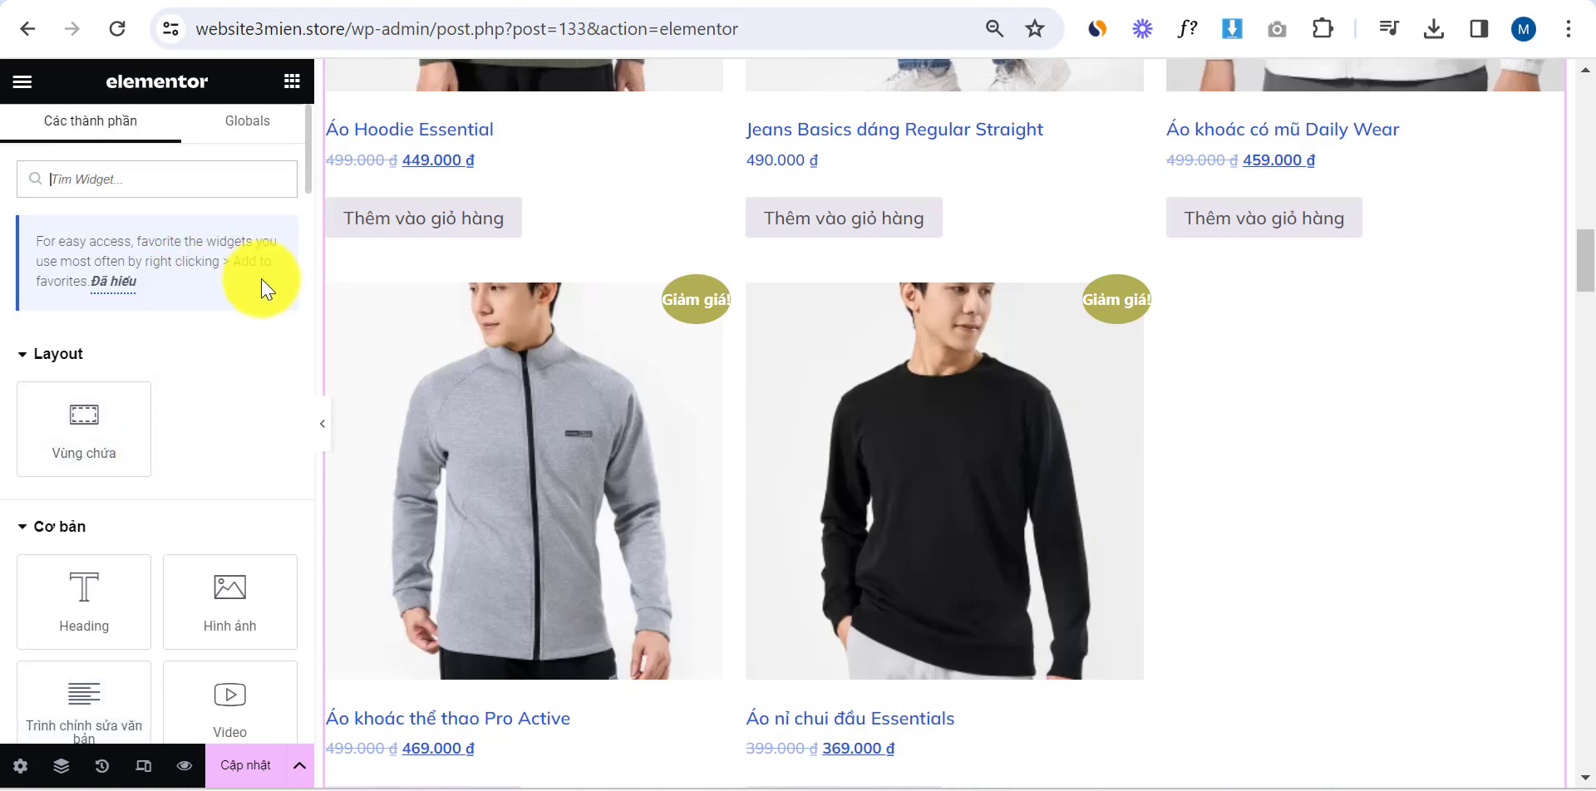
Examine the product grid beneath the hero section, including both rows of products
{"action": "scroll", "coordinate": [740, 345], "scroll_direction": "up", "scroll_amount": 6}
{"action": "scroll", "coordinate": [680, 383], "scroll_direction": "up", "scroll_amount": 4}
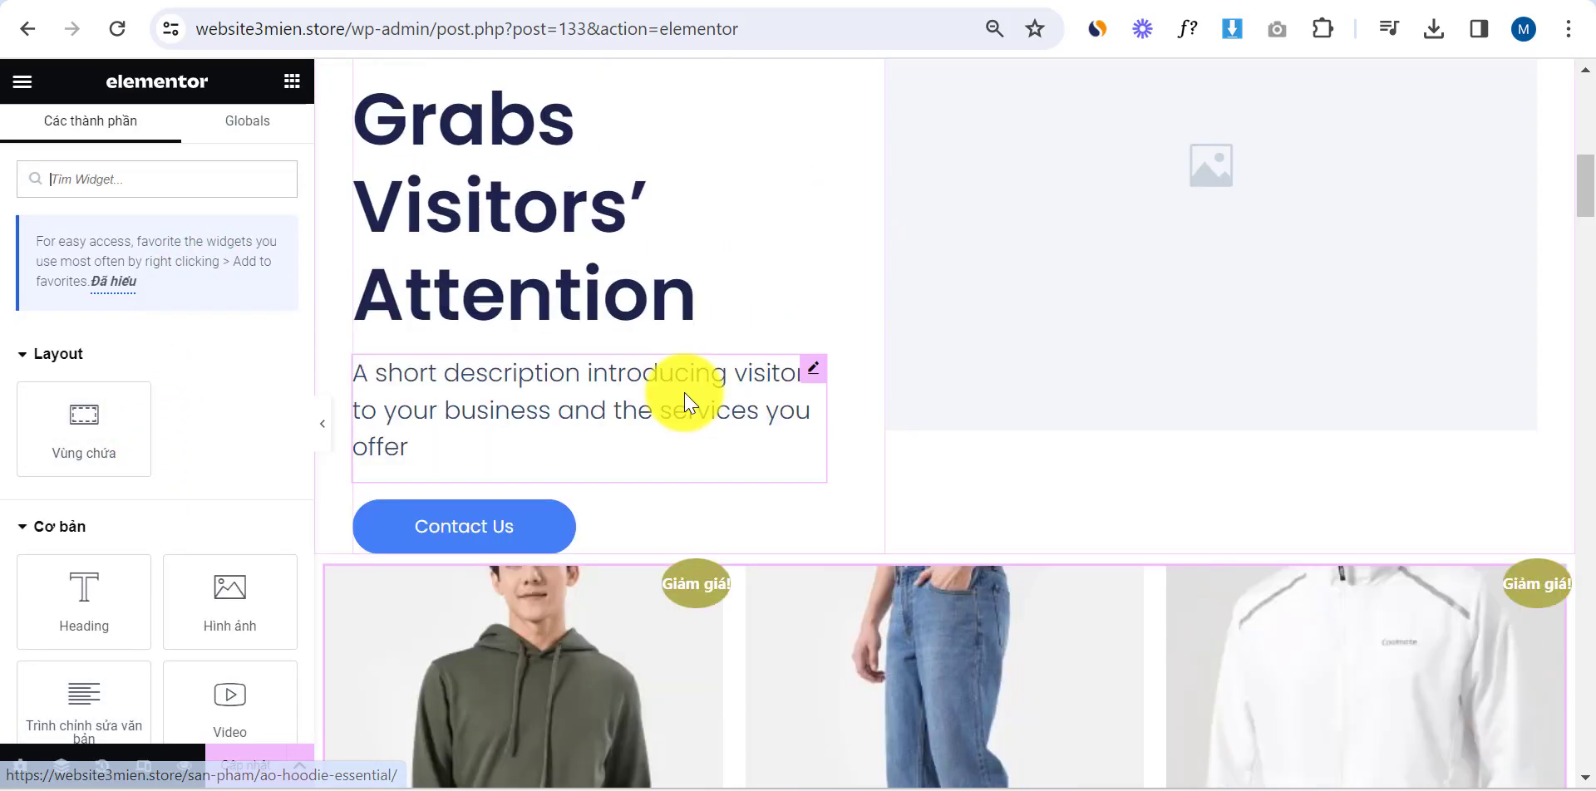
{"action": "scroll", "coordinate": [678, 399], "scroll_direction": "down", "scroll_amount": 10}
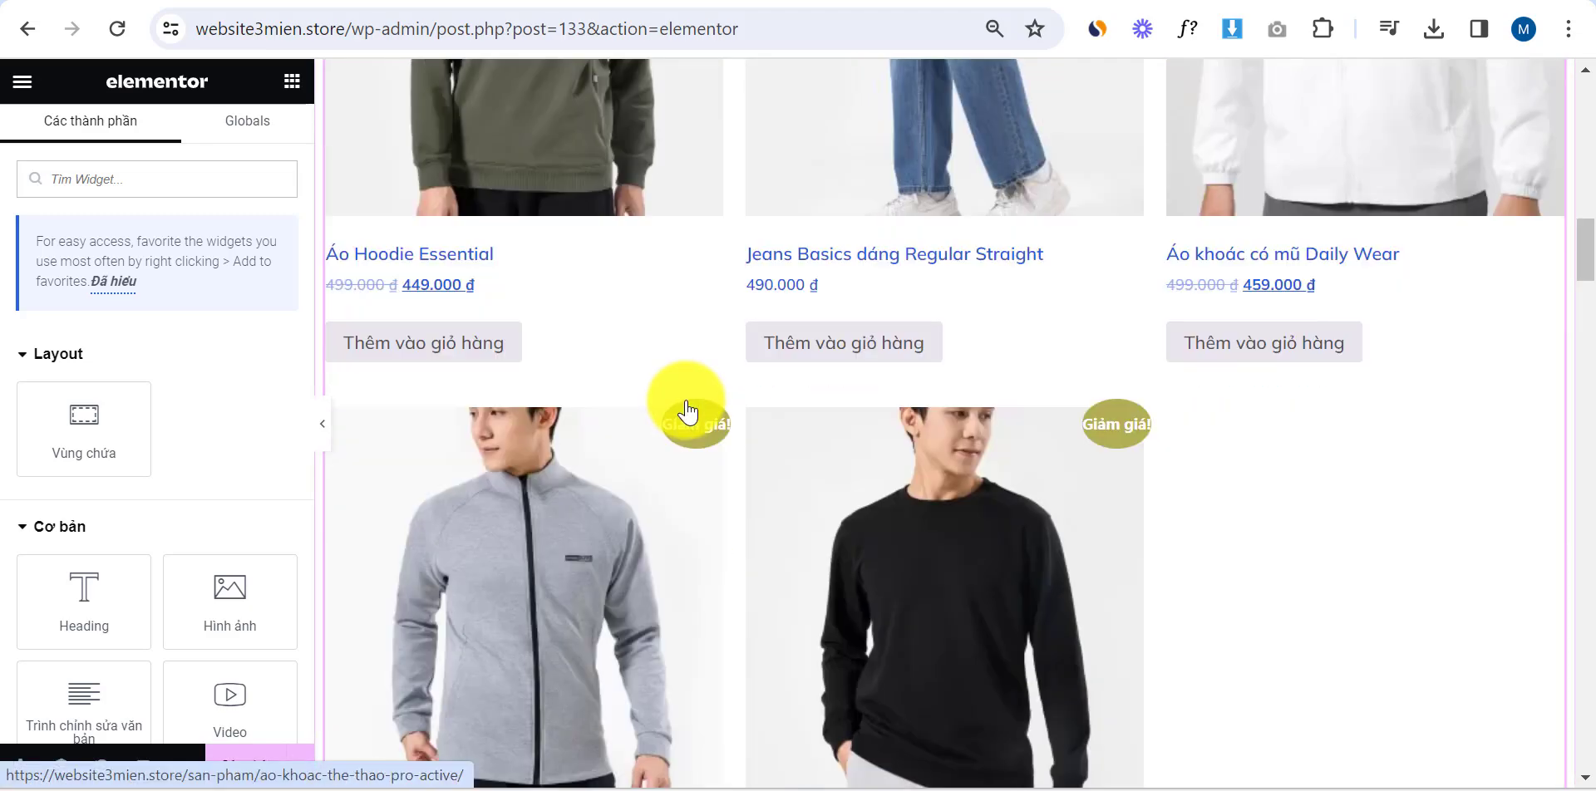
{"action": "scroll", "coordinate": [688, 489], "scroll_direction": "up", "scroll_amount": 10}
{"action": "scroll", "coordinate": [688, 494], "scroll_direction": "up", "scroll_amount": 2}
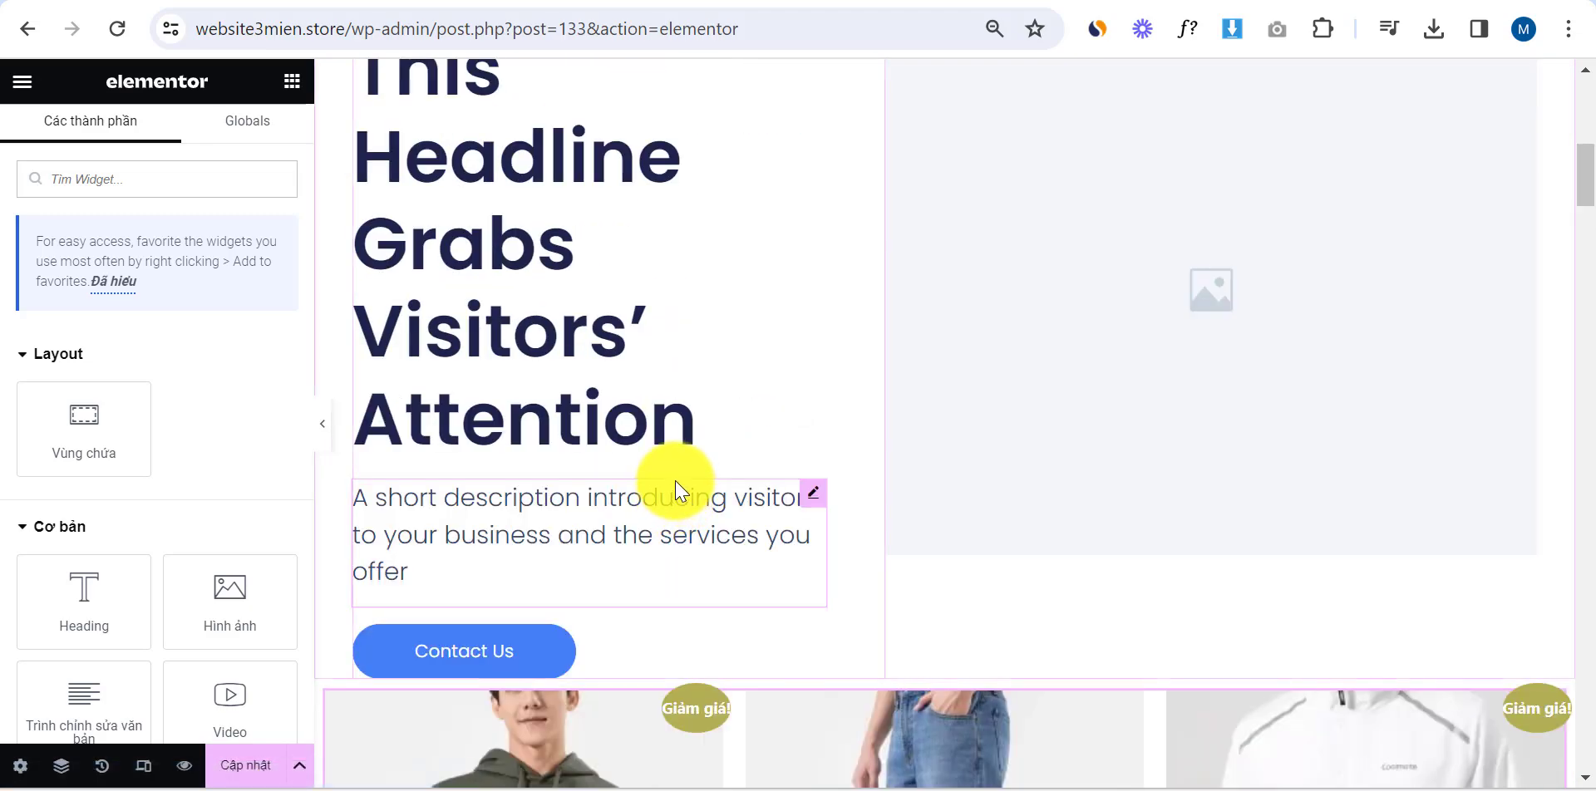
{"action": "scroll", "coordinate": [675, 490], "scroll_direction": "down", "scroll_amount": 3}
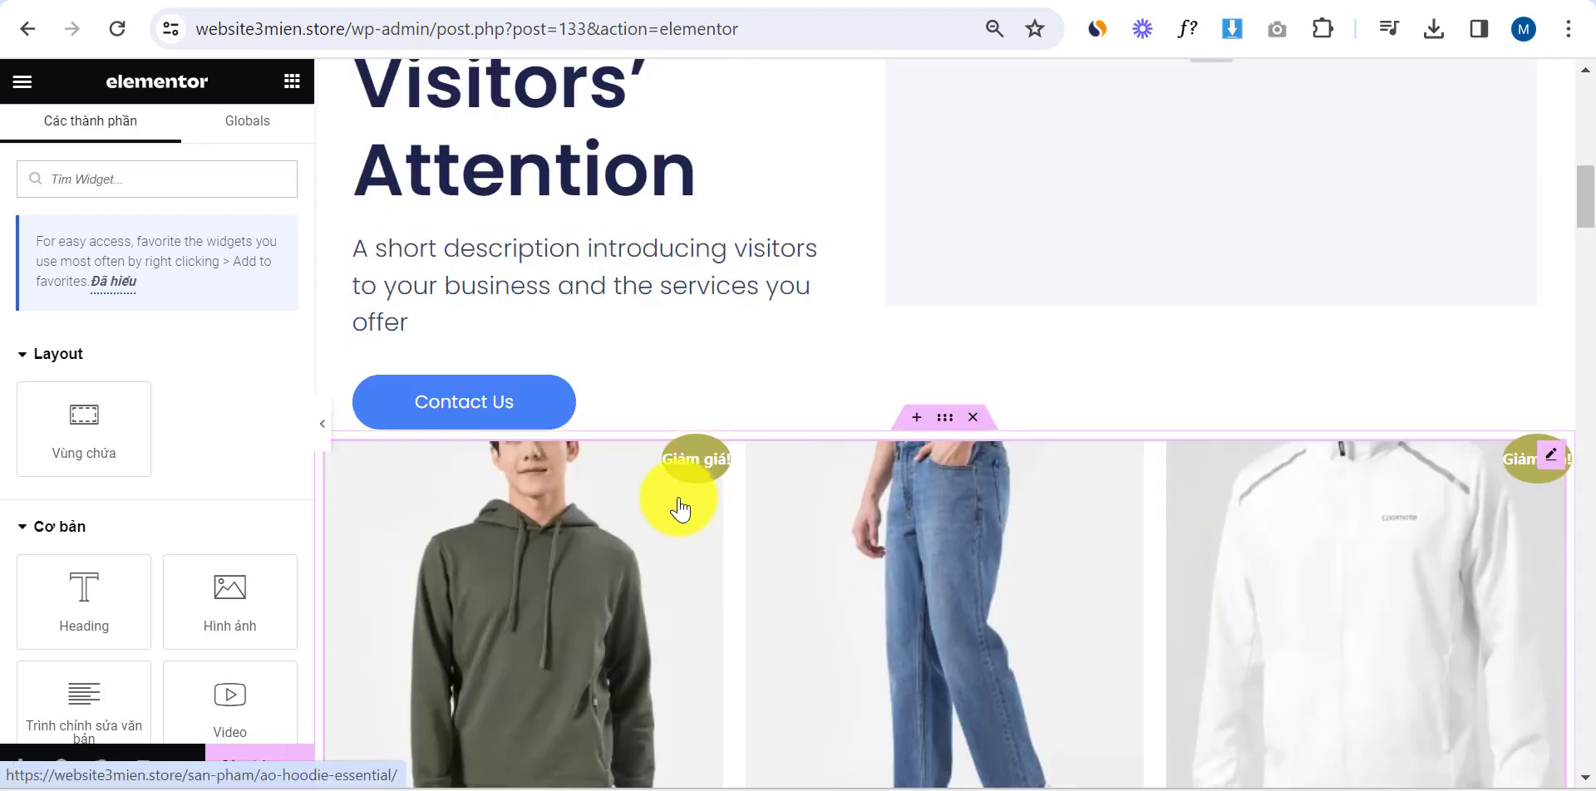
{"action": "scroll", "coordinate": [680, 508], "scroll_direction": "down", "scroll_amount": 10}
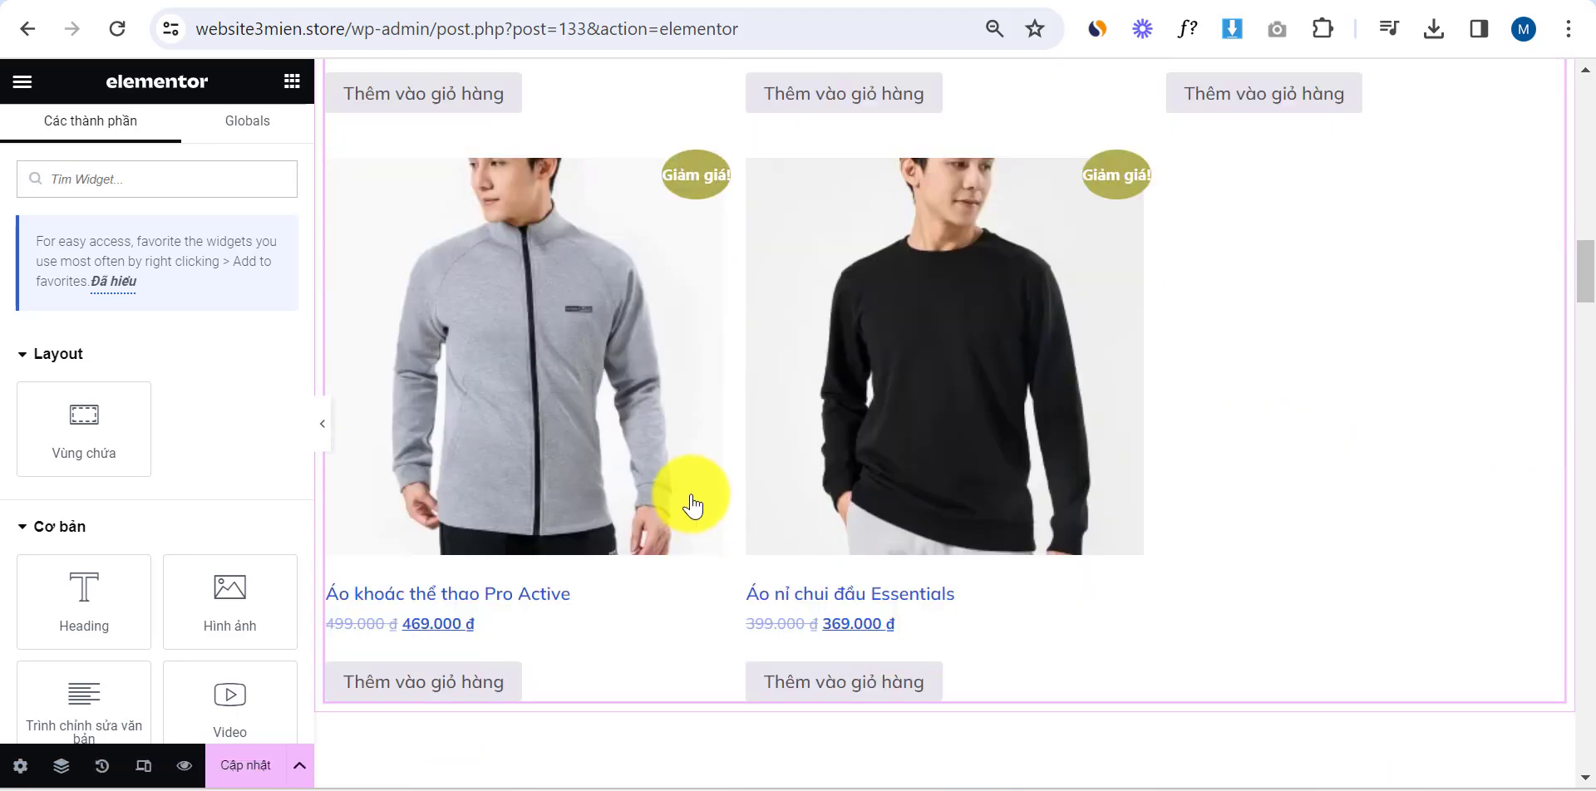
{"action": "scroll", "coordinate": [689, 507], "scroll_direction": "up", "scroll_amount": 6}
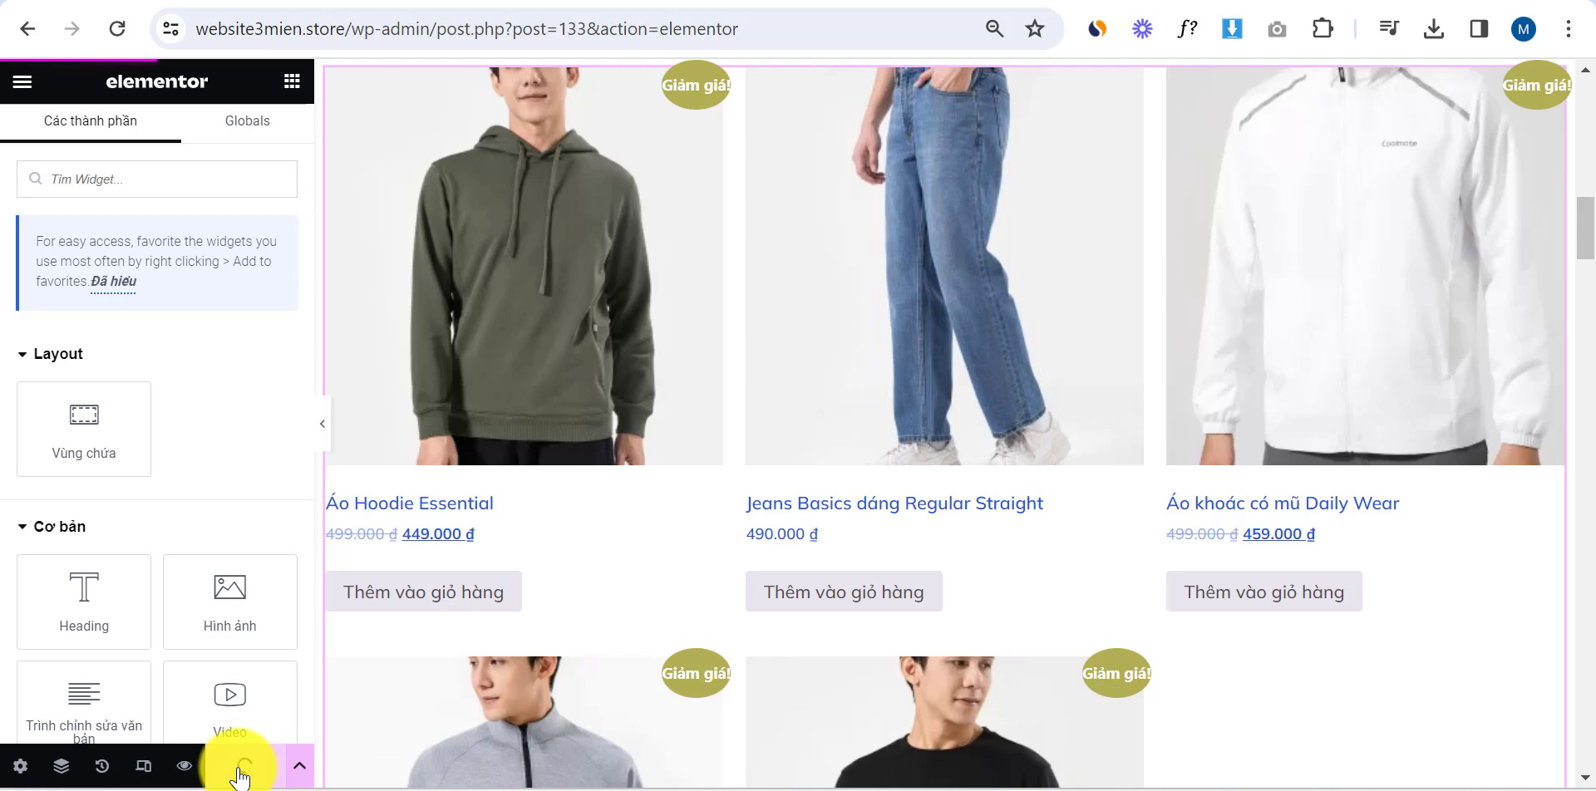
Update the page, check the product grid in the live preview, and return to the Elementor editor
{"action": "left_click", "coordinate": [185, 769]}
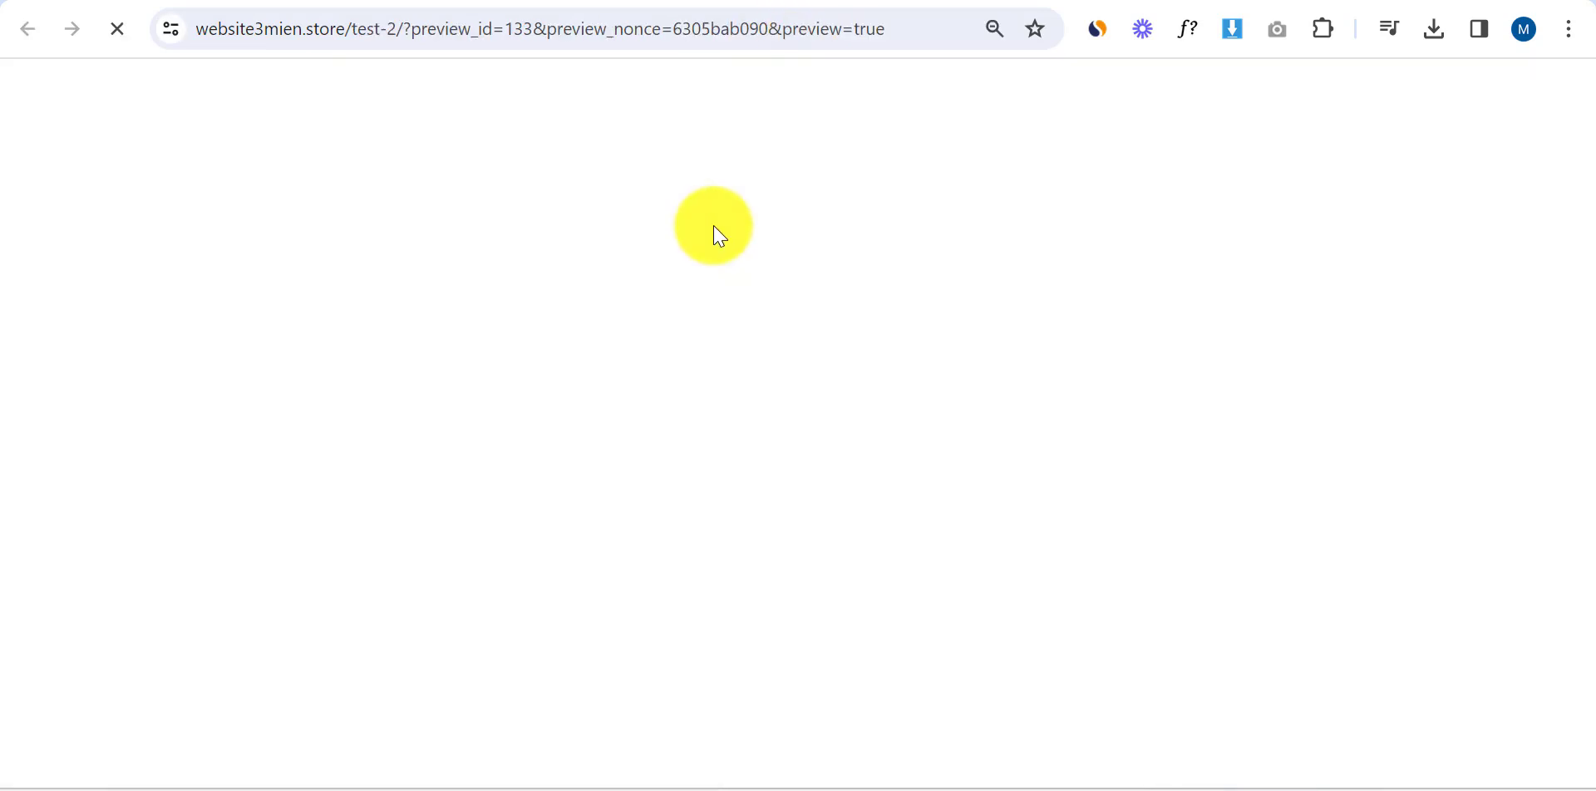
{"action": "scroll", "coordinate": [723, 250], "scroll_direction": "down", "scroll_amount": 10}
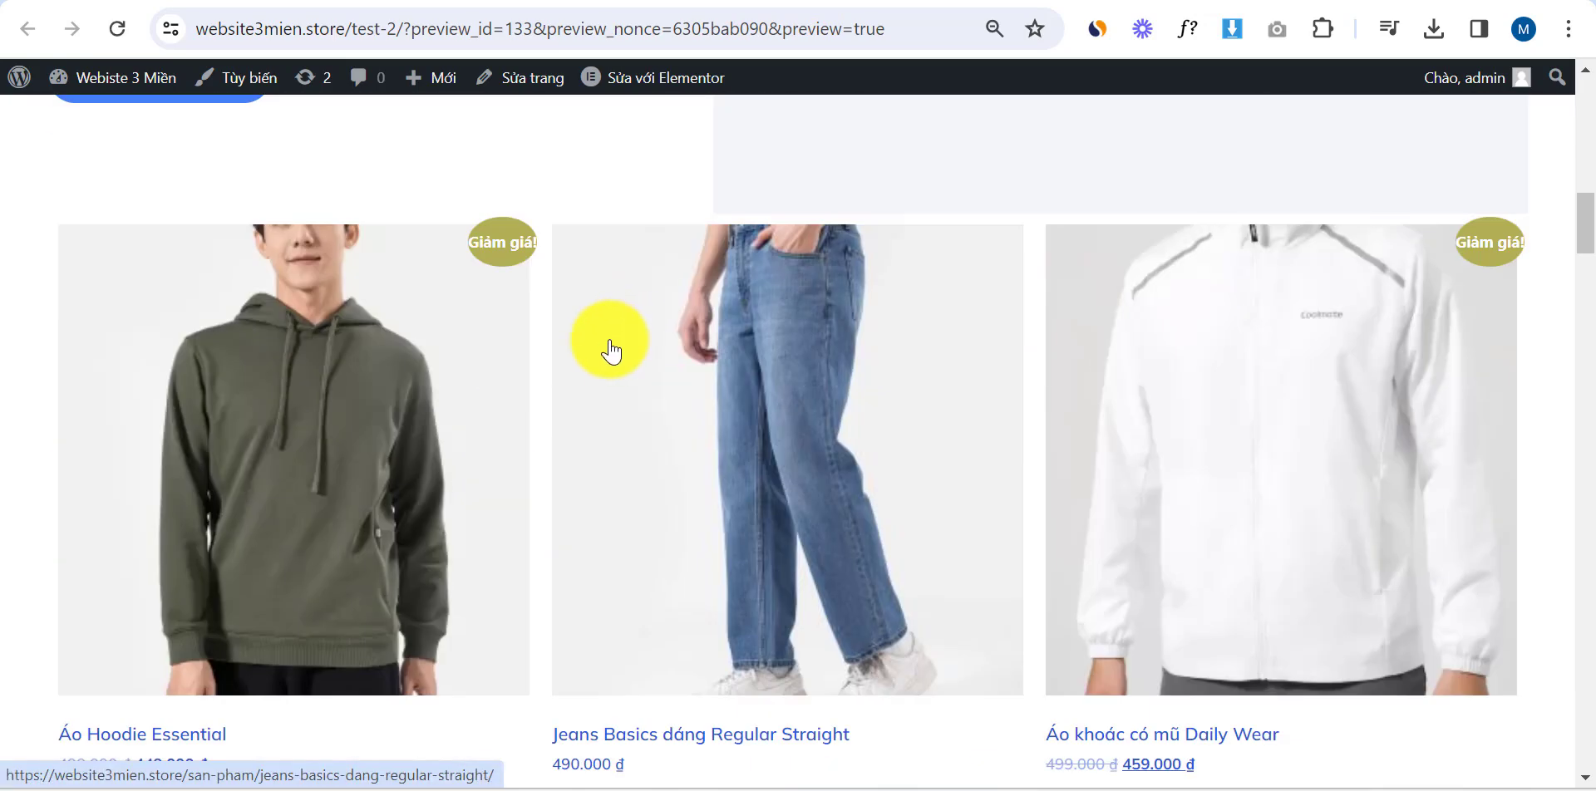
{"action": "left_click", "coordinate": [652, 78]}
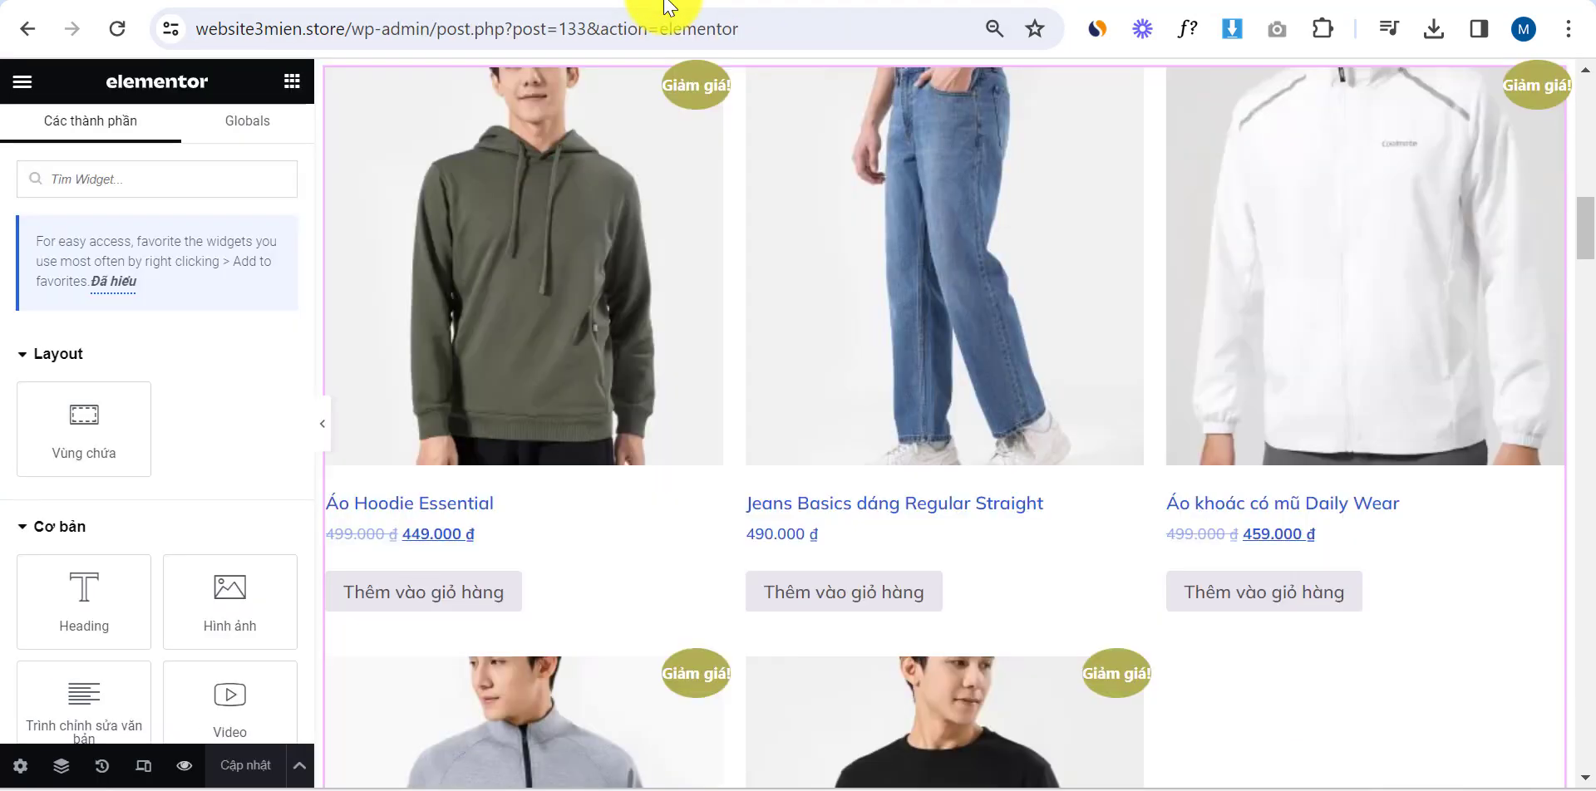
Check the page layout in Tablet Portrait and Mobile Portrait views, then exit responsive mode
{"action": "left_click", "coordinate": [145, 773]}
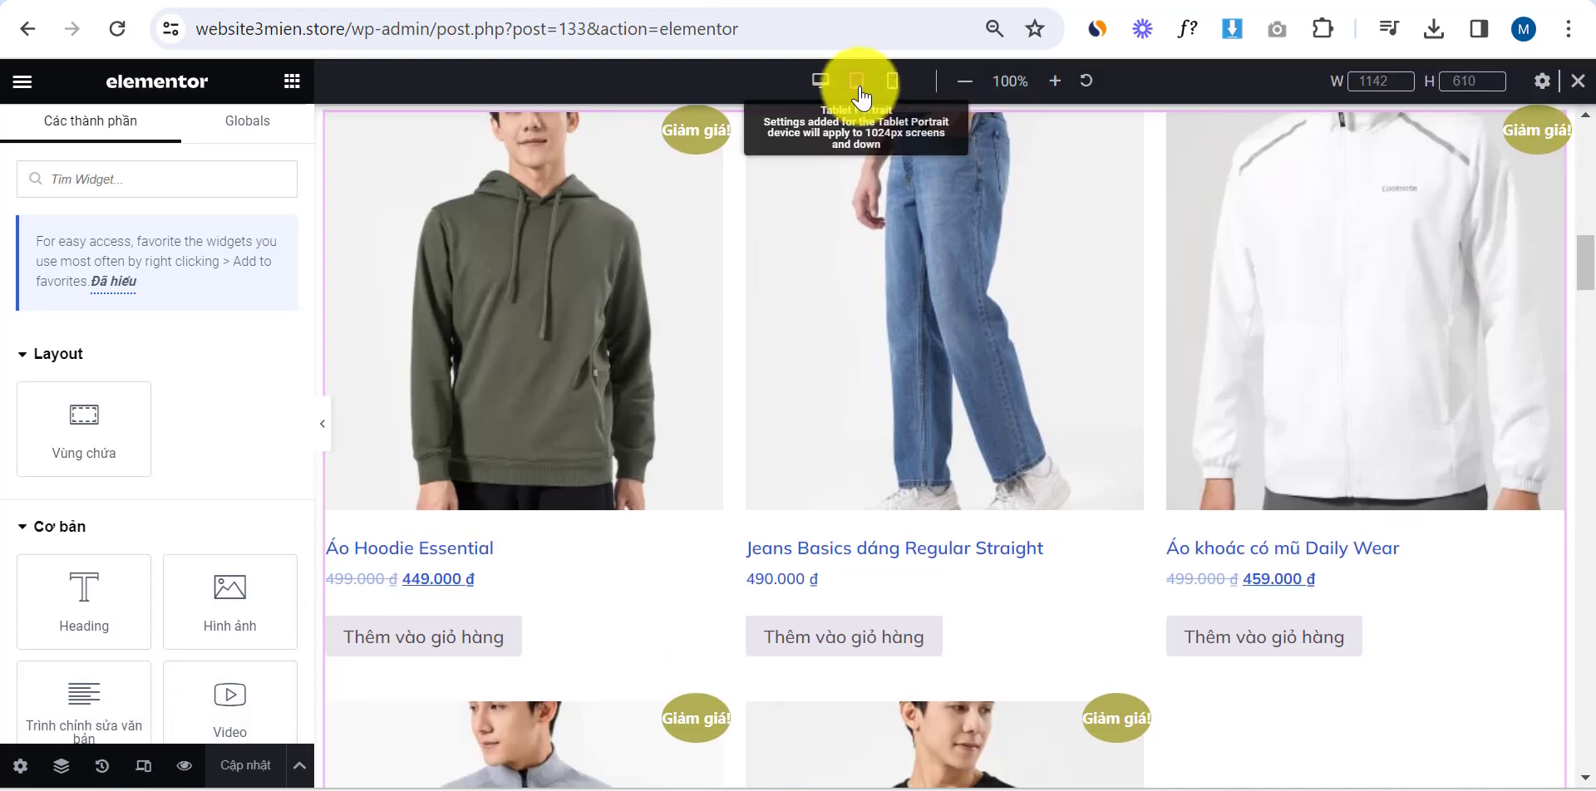
{"action": "left_click", "coordinate": [857, 81]}
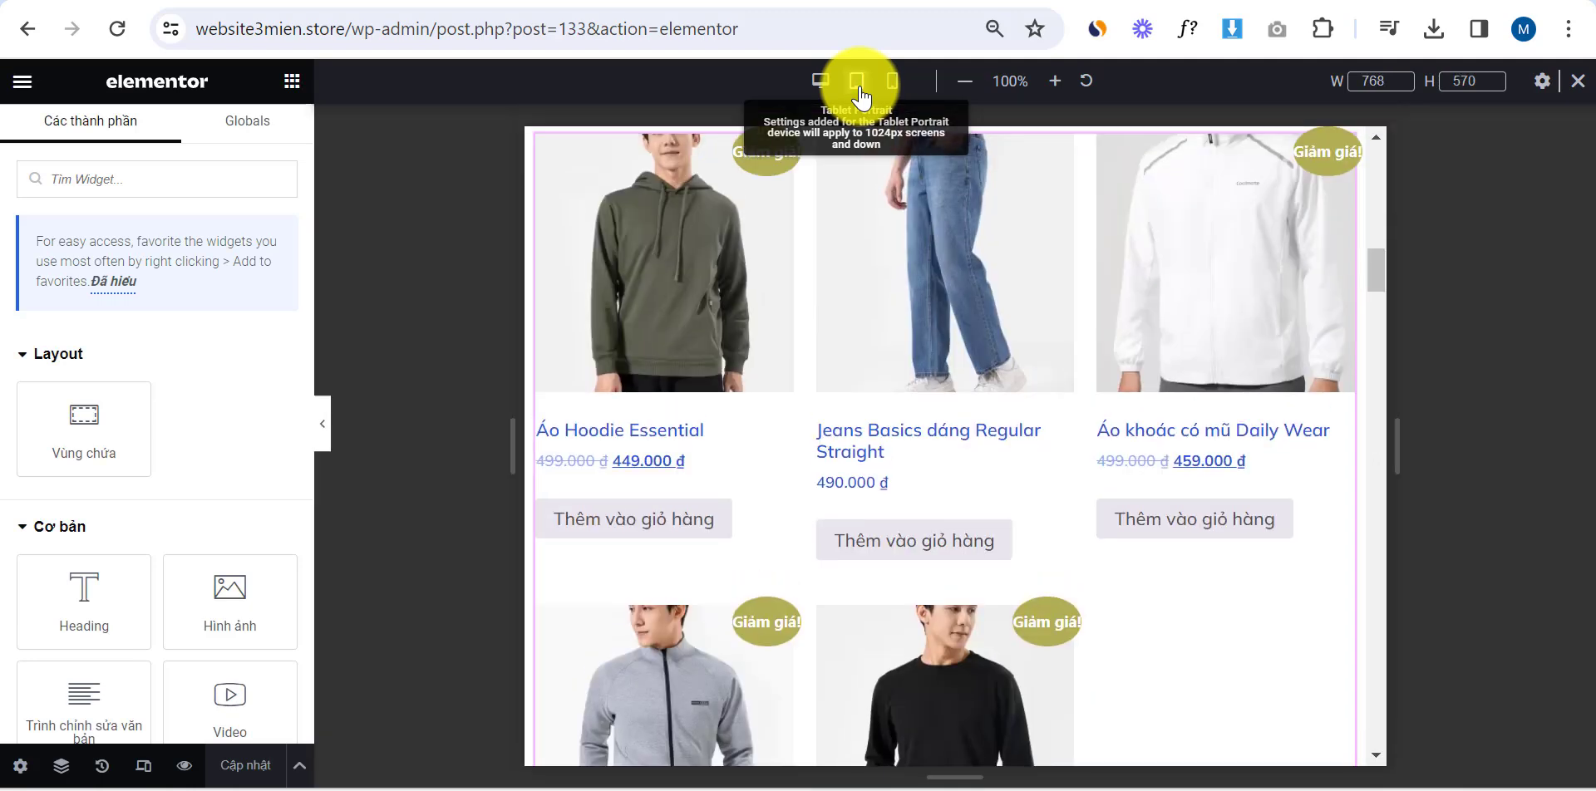
{"action": "left_click", "coordinate": [886, 83]}
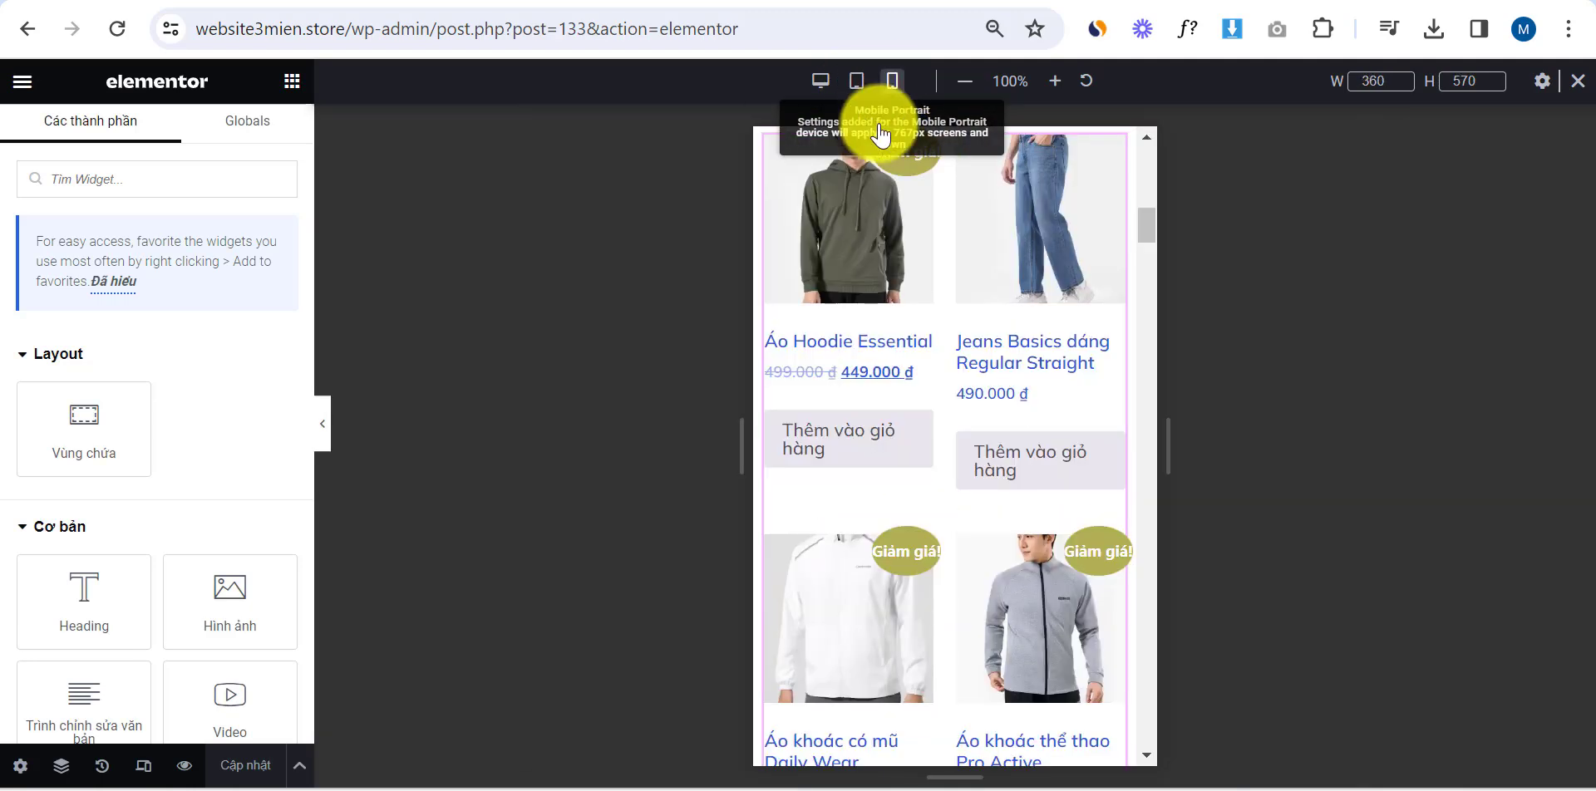
{"action": "scroll", "coordinate": [930, 448], "scroll_direction": "up", "scroll_amount": 10}
{"action": "scroll", "coordinate": [930, 448], "scroll_direction": "down", "scroll_amount": 15}
{"action": "scroll", "coordinate": [918, 406], "scroll_direction": "down", "scroll_amount": 3}
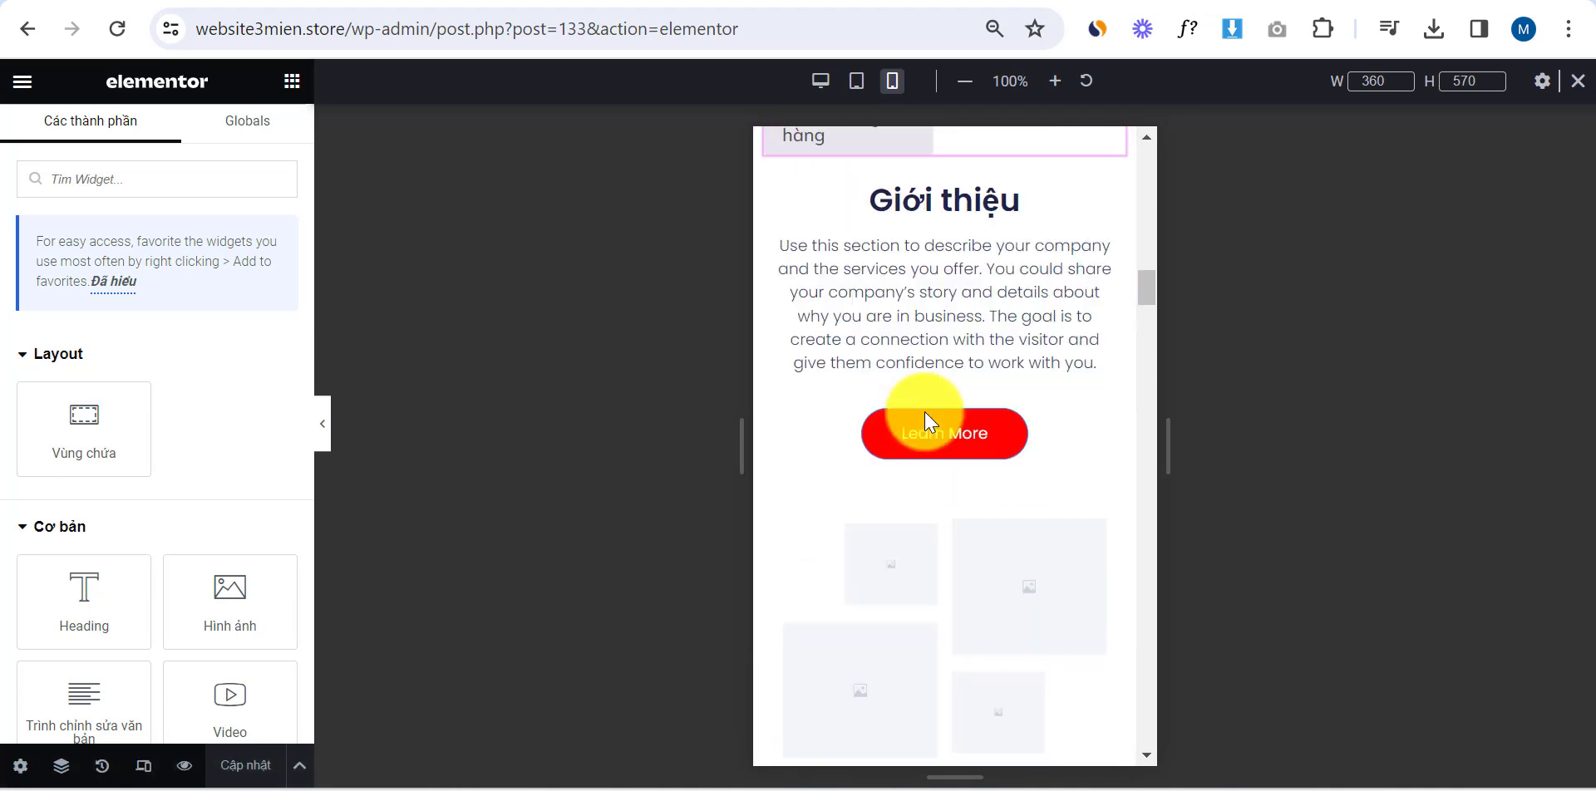
{"action": "scroll", "coordinate": [926, 416], "scroll_direction": "up", "scroll_amount": 12}
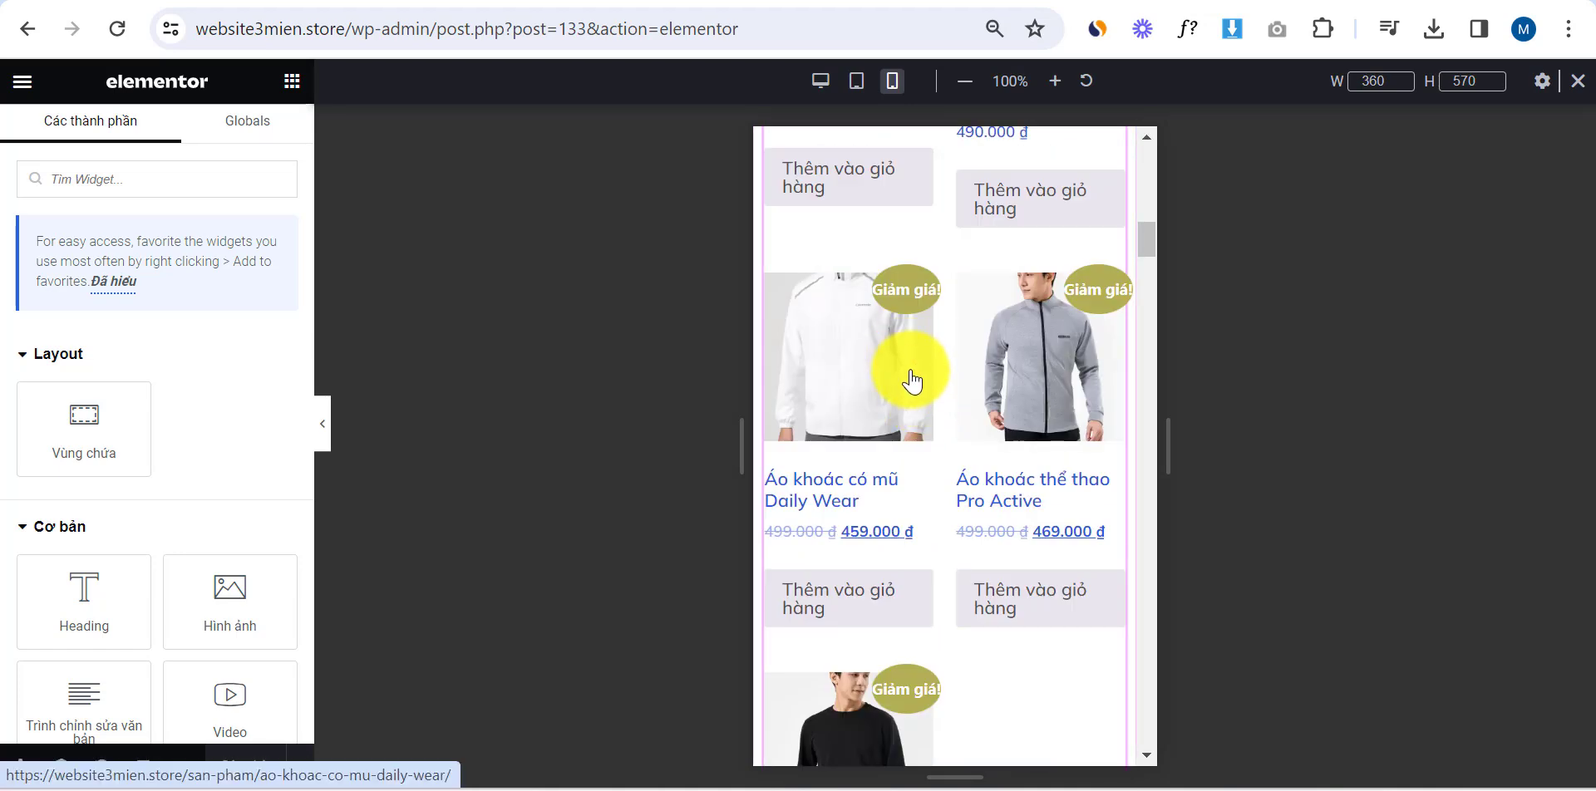
{"action": "scroll", "coordinate": [912, 381], "scroll_direction": "down", "scroll_amount": 6}
{"action": "scroll", "coordinate": [912, 418], "scroll_direction": "down", "scroll_amount": 13}
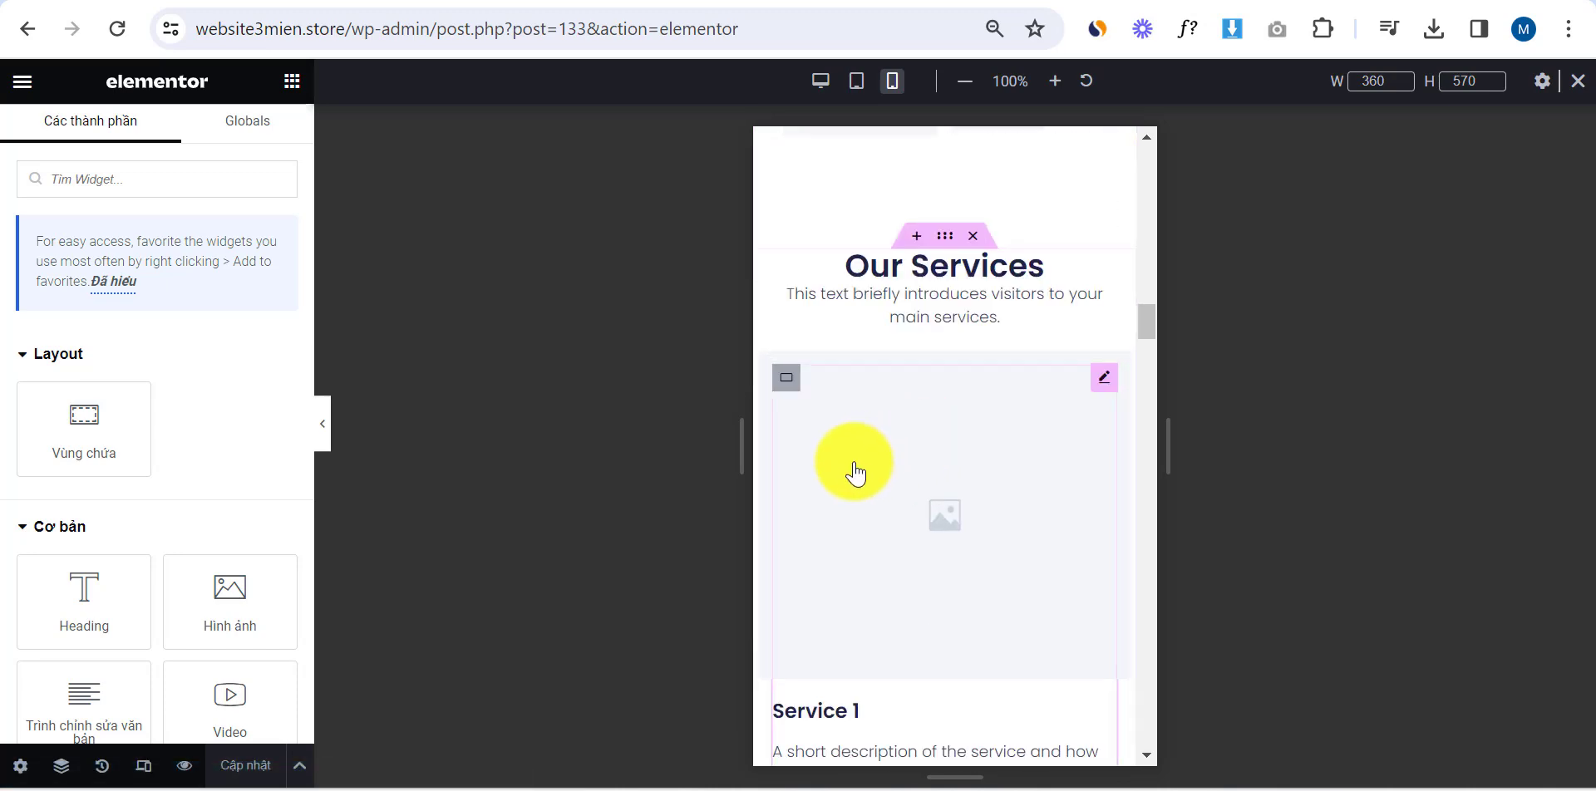
{"action": "left_click", "coordinate": [143, 765]}
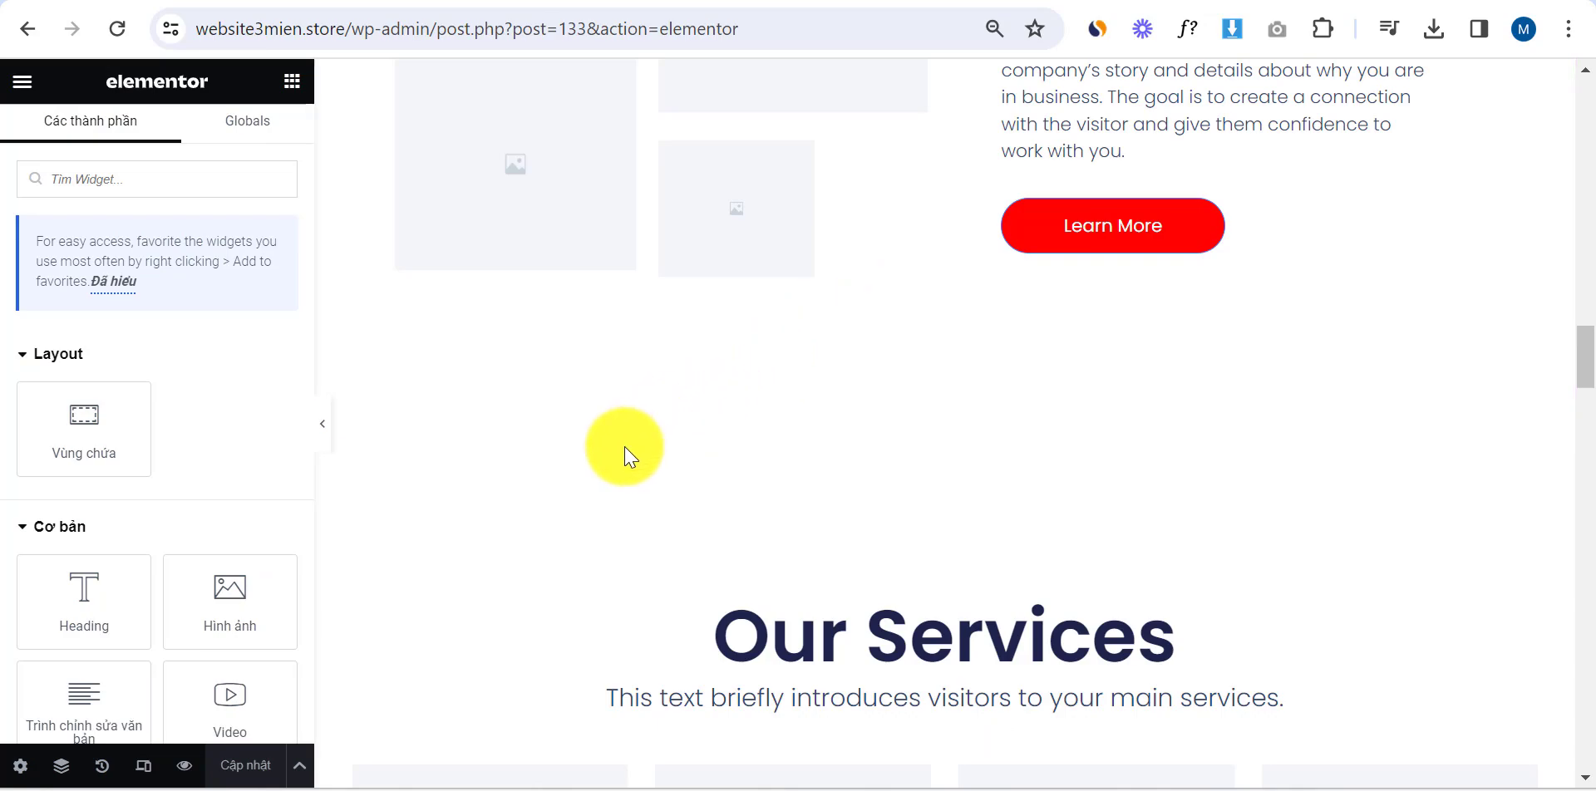
Switch to the WordPress dashboard and open the Elementor plugin's general settings
{"action": "scroll", "coordinate": [654, 432], "scroll_direction": "up", "scroll_amount": 10}
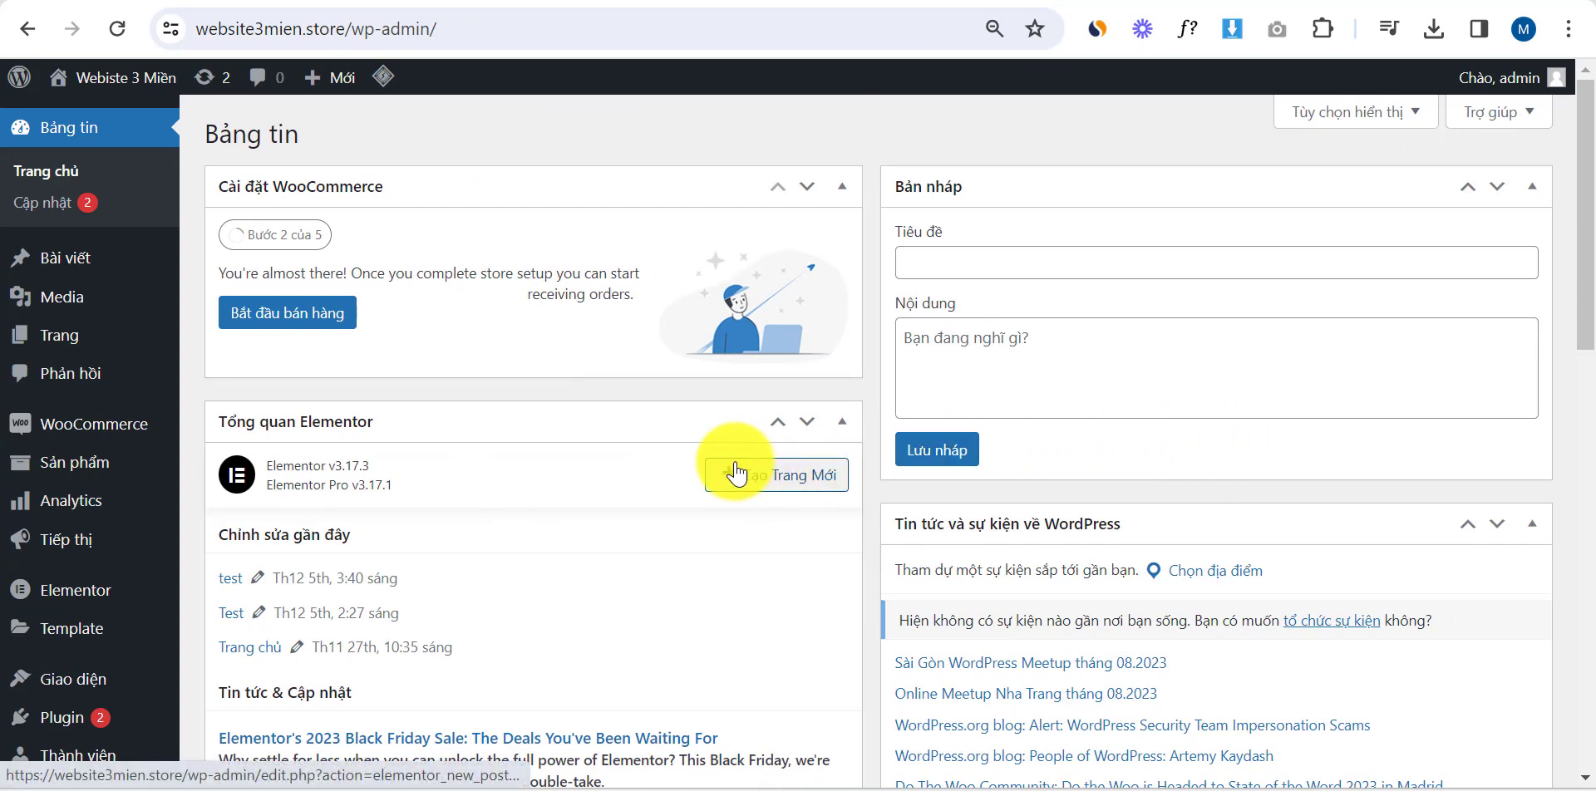
{"action": "scroll", "coordinate": [448, 441], "scroll_direction": "down", "scroll_amount": 3}
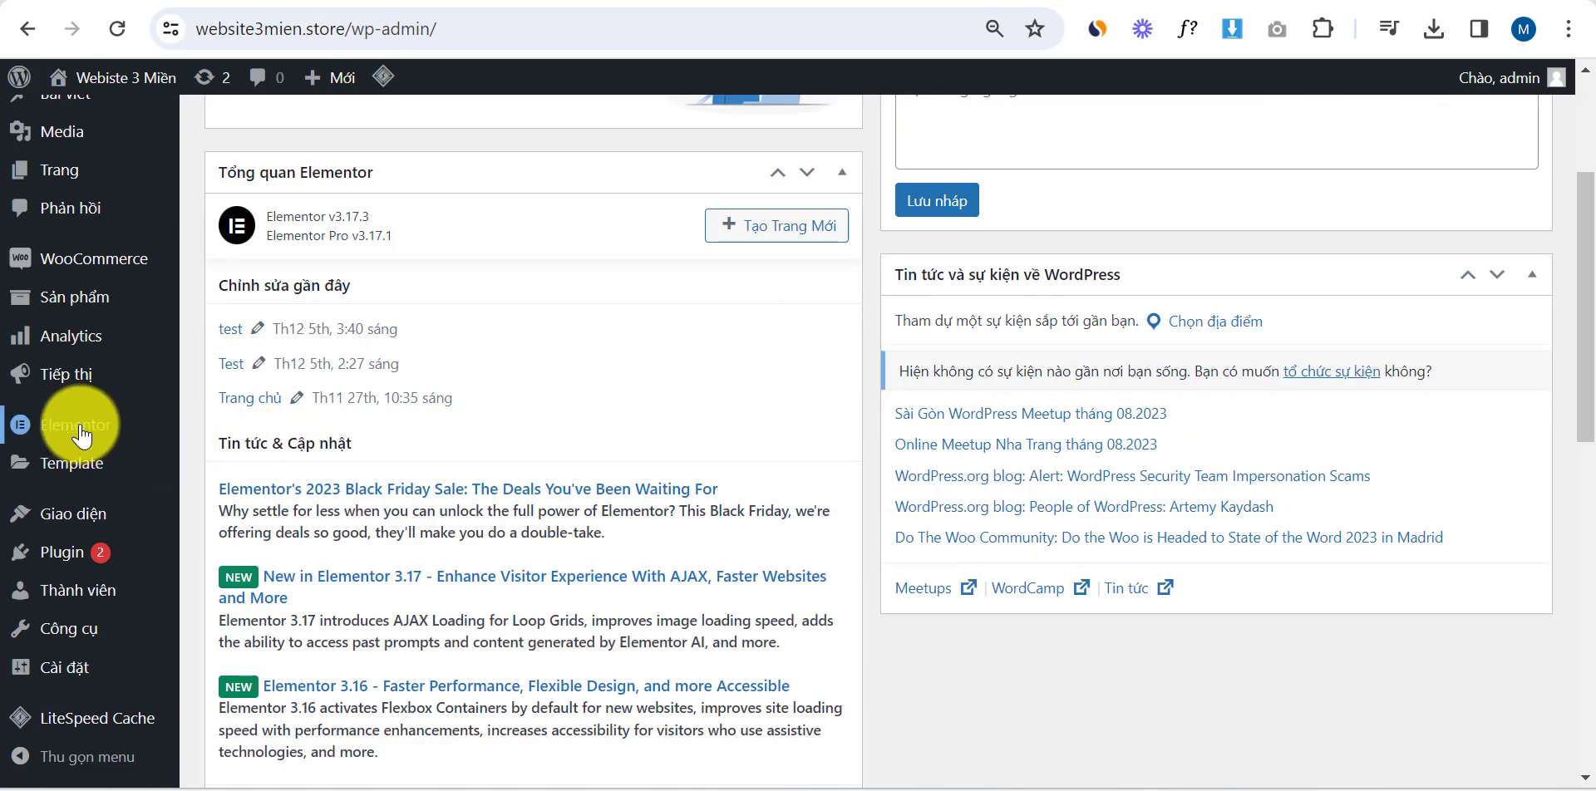
{"action": "mouse_move", "coordinate": [81, 433]}
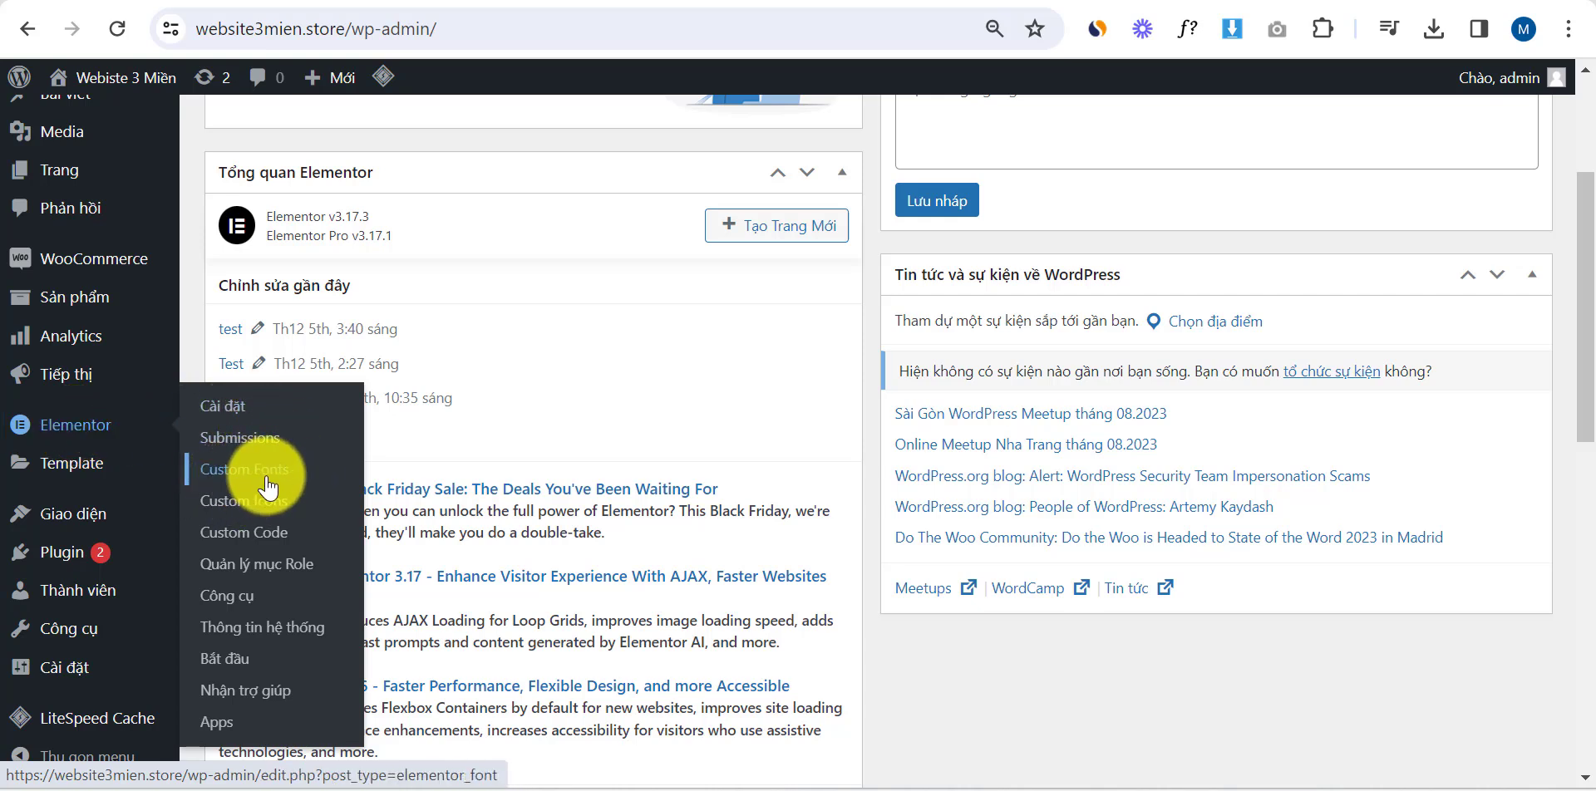
{"action": "left_click", "coordinate": [234, 425]}
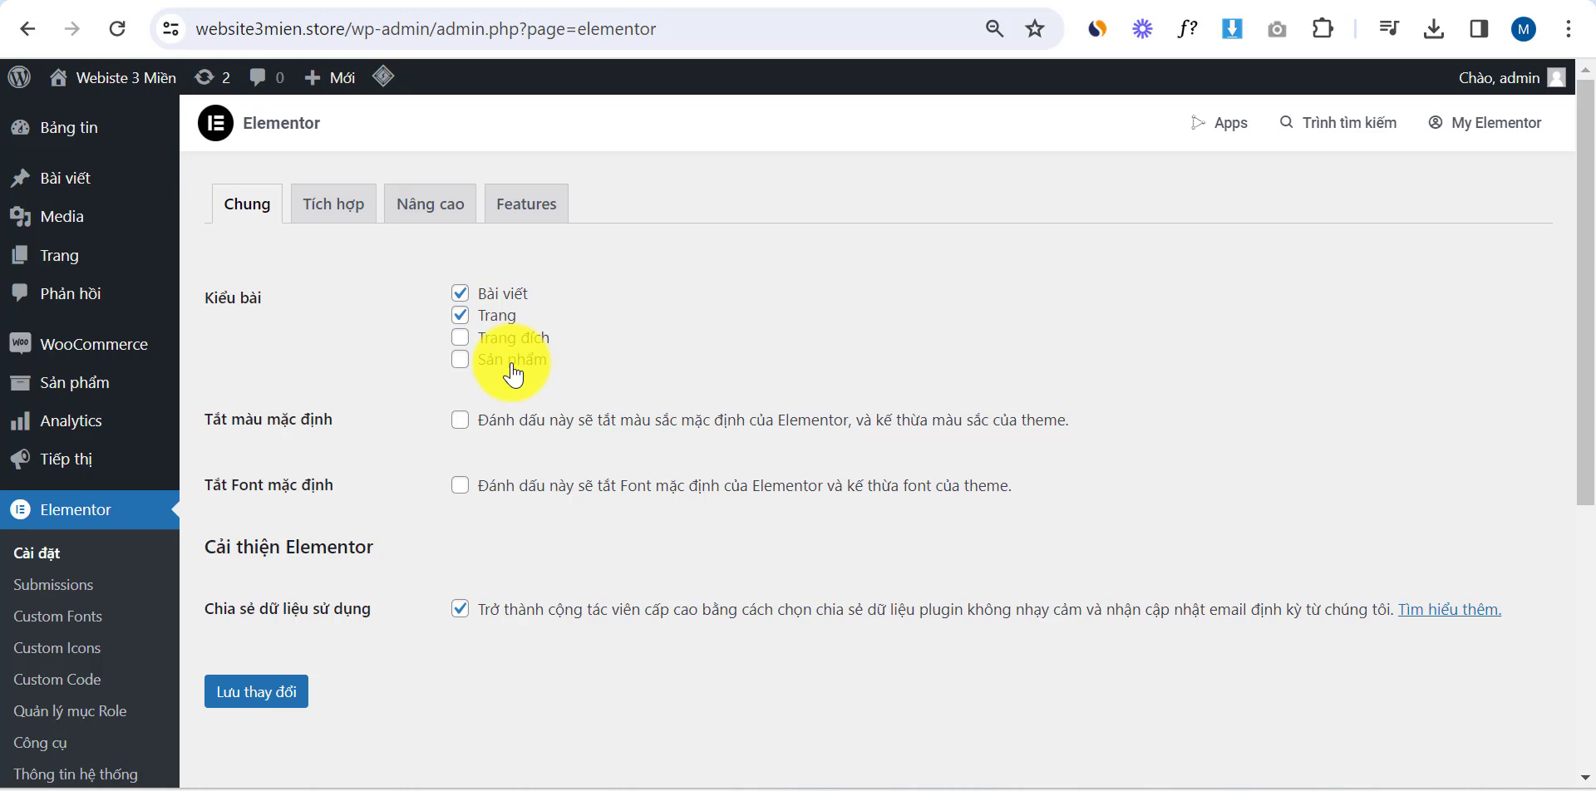
View Elementor's form Submissions page and open the role manager (Quản lý mục Role)
{"action": "left_click", "coordinate": [73, 586]}
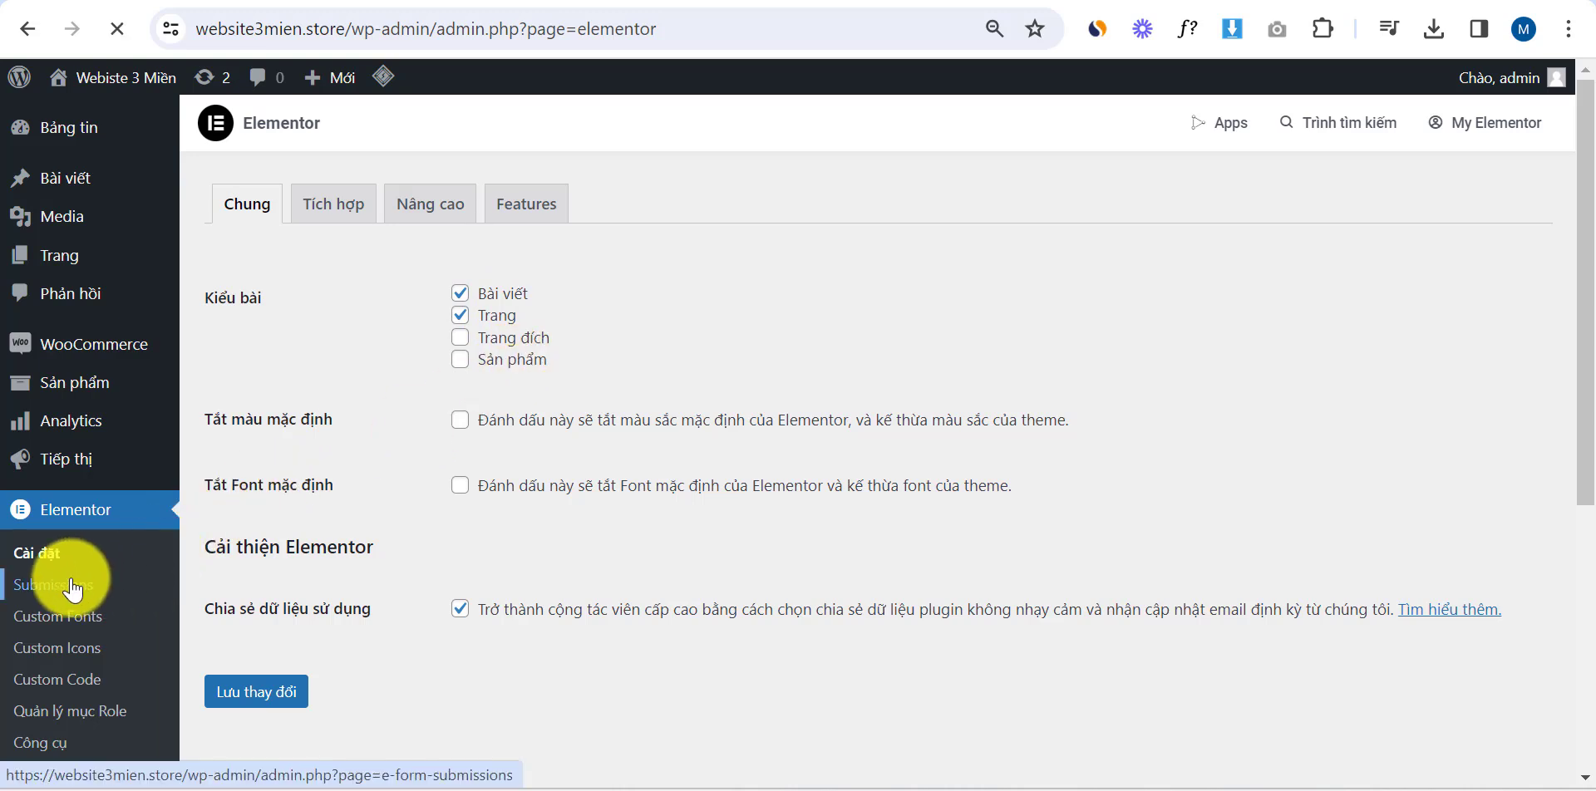
{"action": "scroll", "coordinate": [29, 623], "scroll_direction": "down", "scroll_amount": 1}
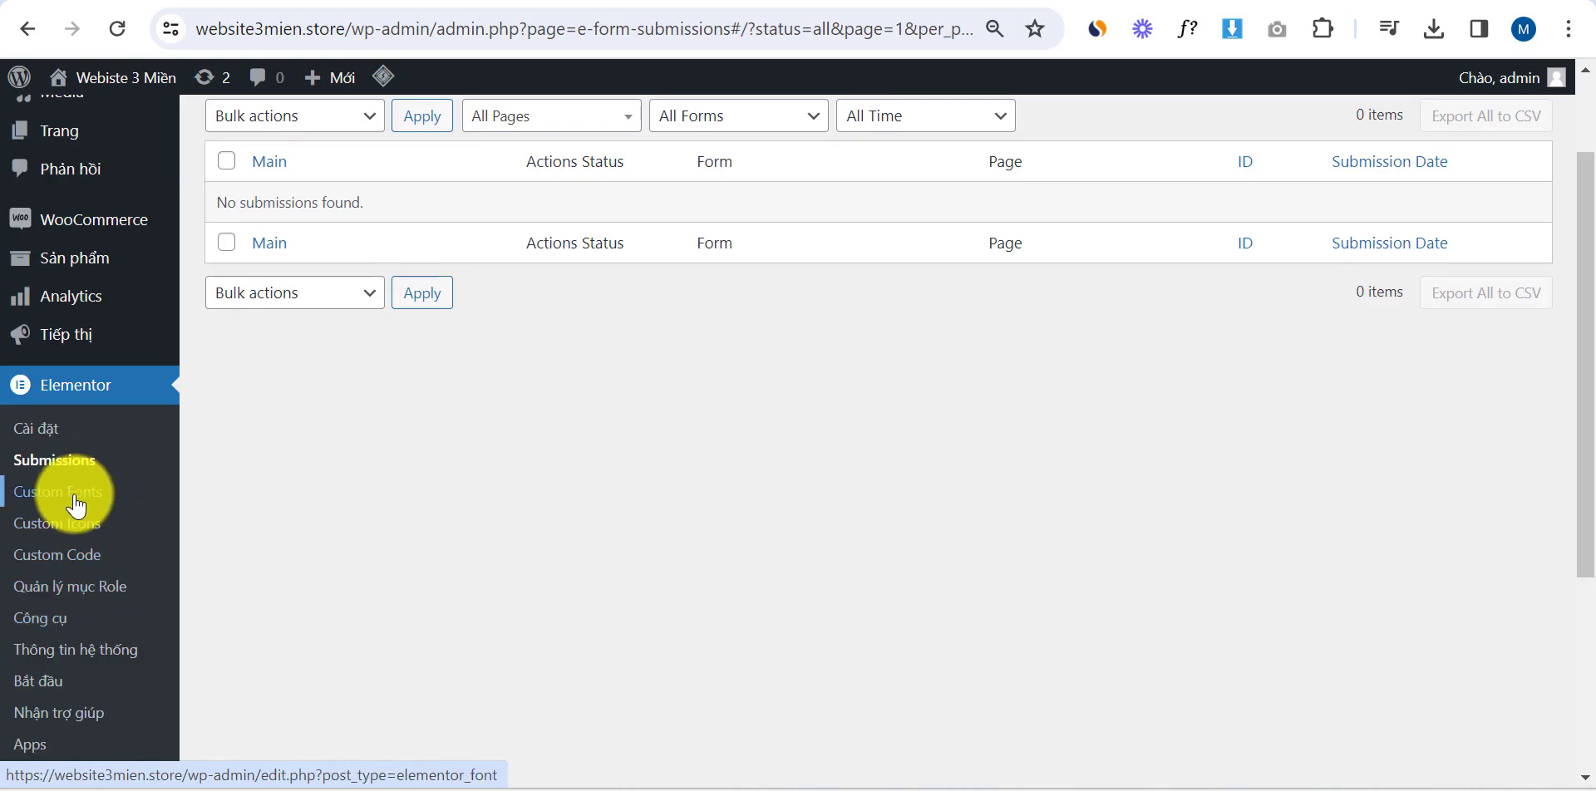
{"action": "scroll", "coordinate": [77, 536], "scroll_direction": "down", "scroll_amount": 1}
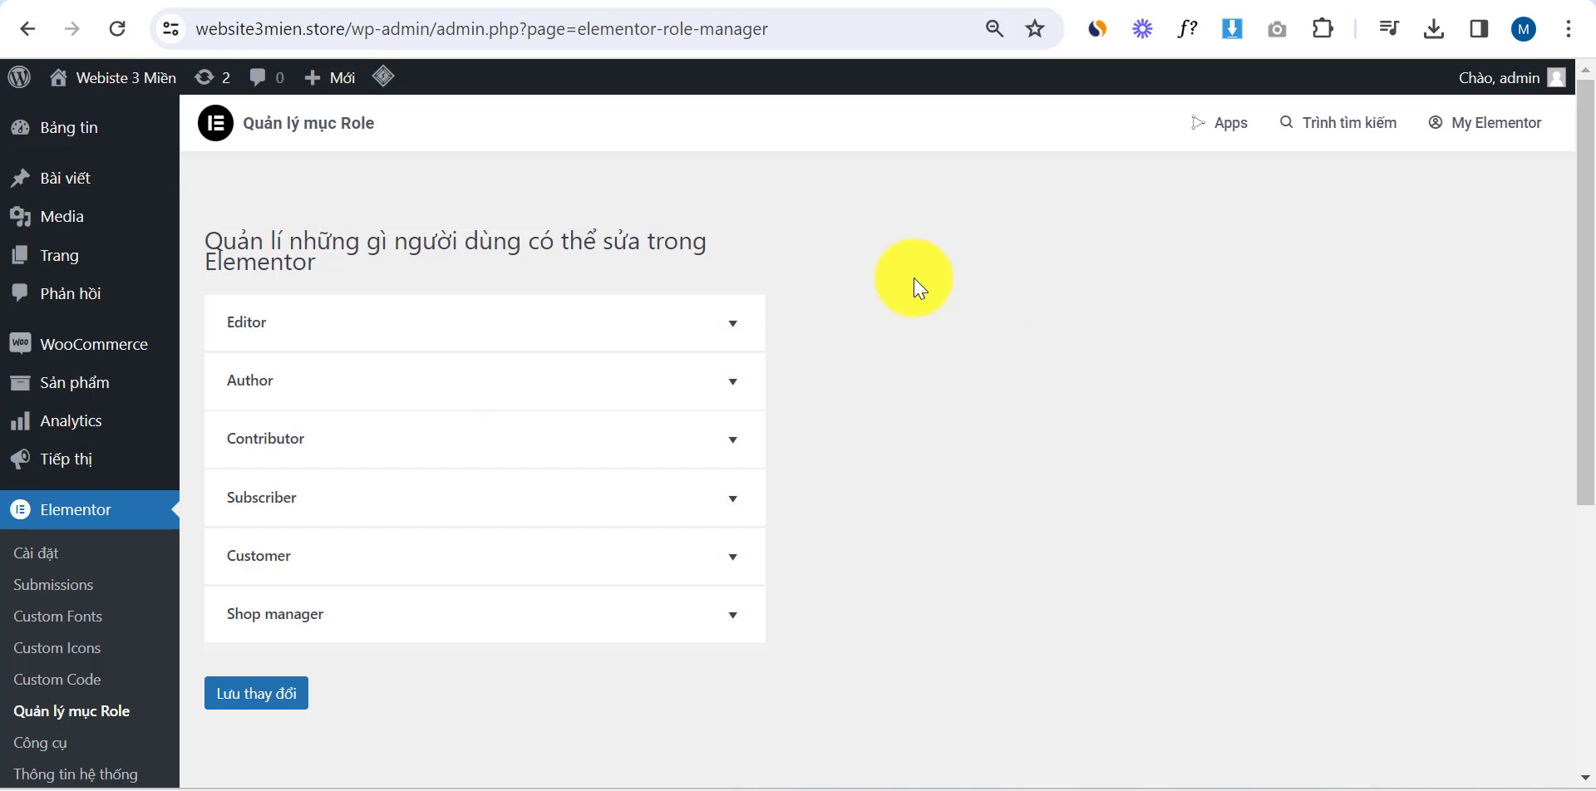
Expand and collapse the Editor role to view its access options
{"action": "left_click", "coordinate": [732, 324]}
{"action": "left_click", "coordinate": [731, 326]}
{"action": "left_click", "coordinate": [731, 326]}
{"action": "left_click", "coordinate": [731, 326]}
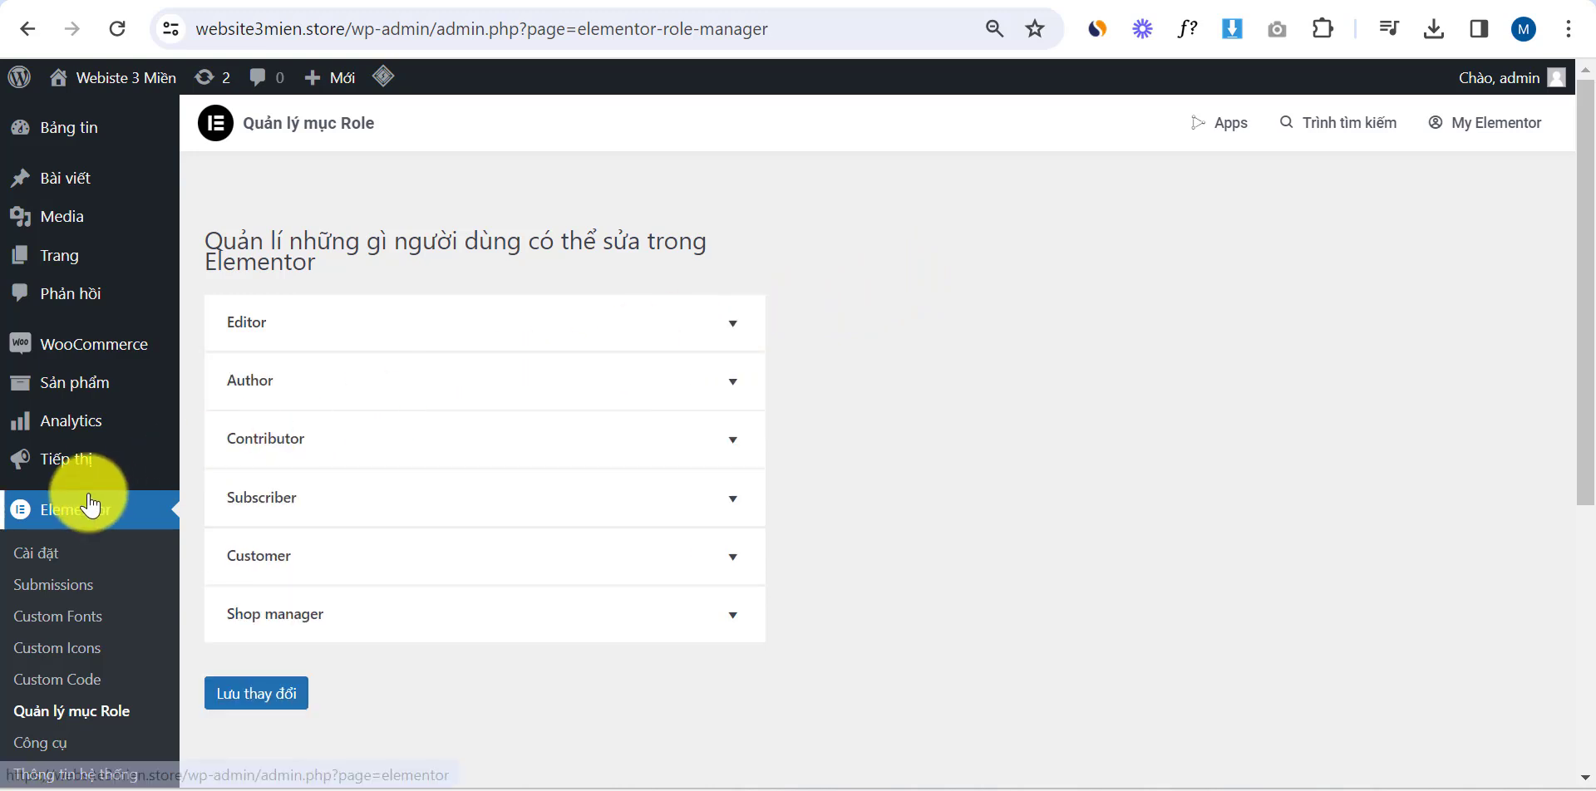
{"action": "mouse_move", "coordinate": [74, 365]}
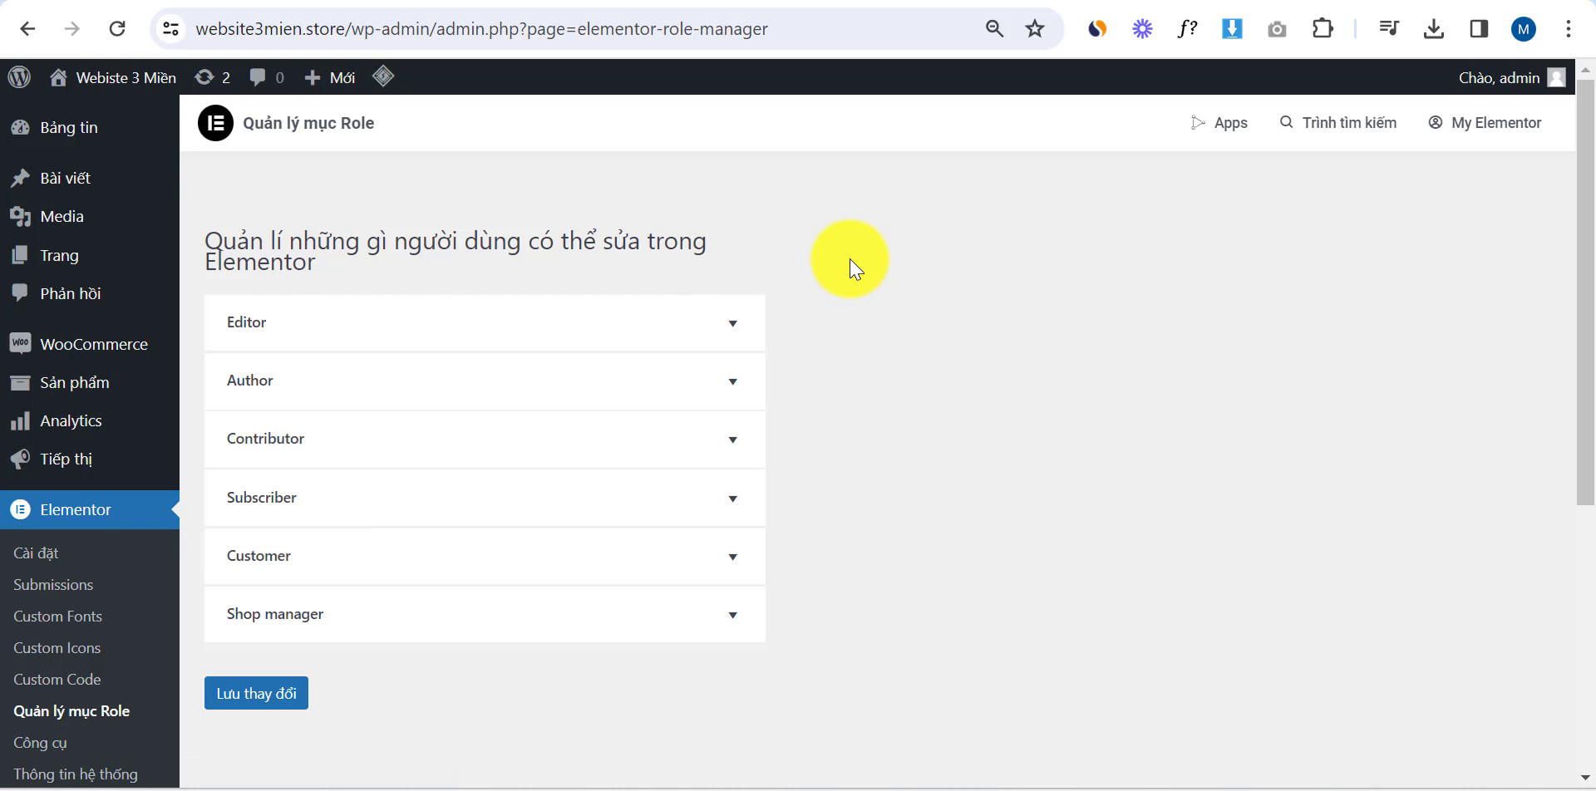
Inspect the access options of the Customer and Shop manager roles, collapsing each one again
{"action": "scroll", "coordinate": [881, 366], "scroll_direction": "down", "scroll_amount": 1}
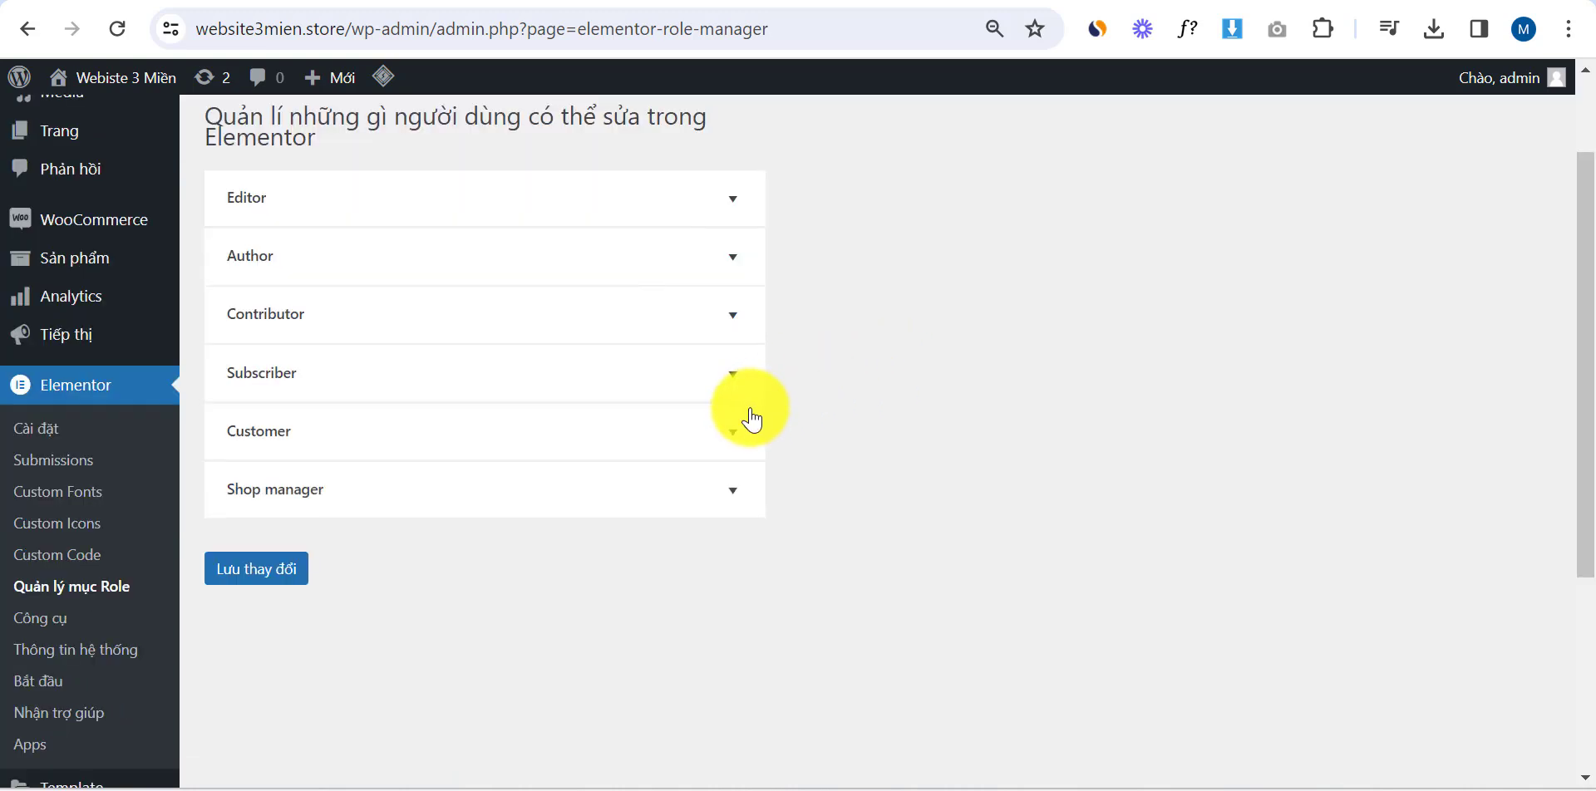
{"action": "left_click", "coordinate": [732, 434]}
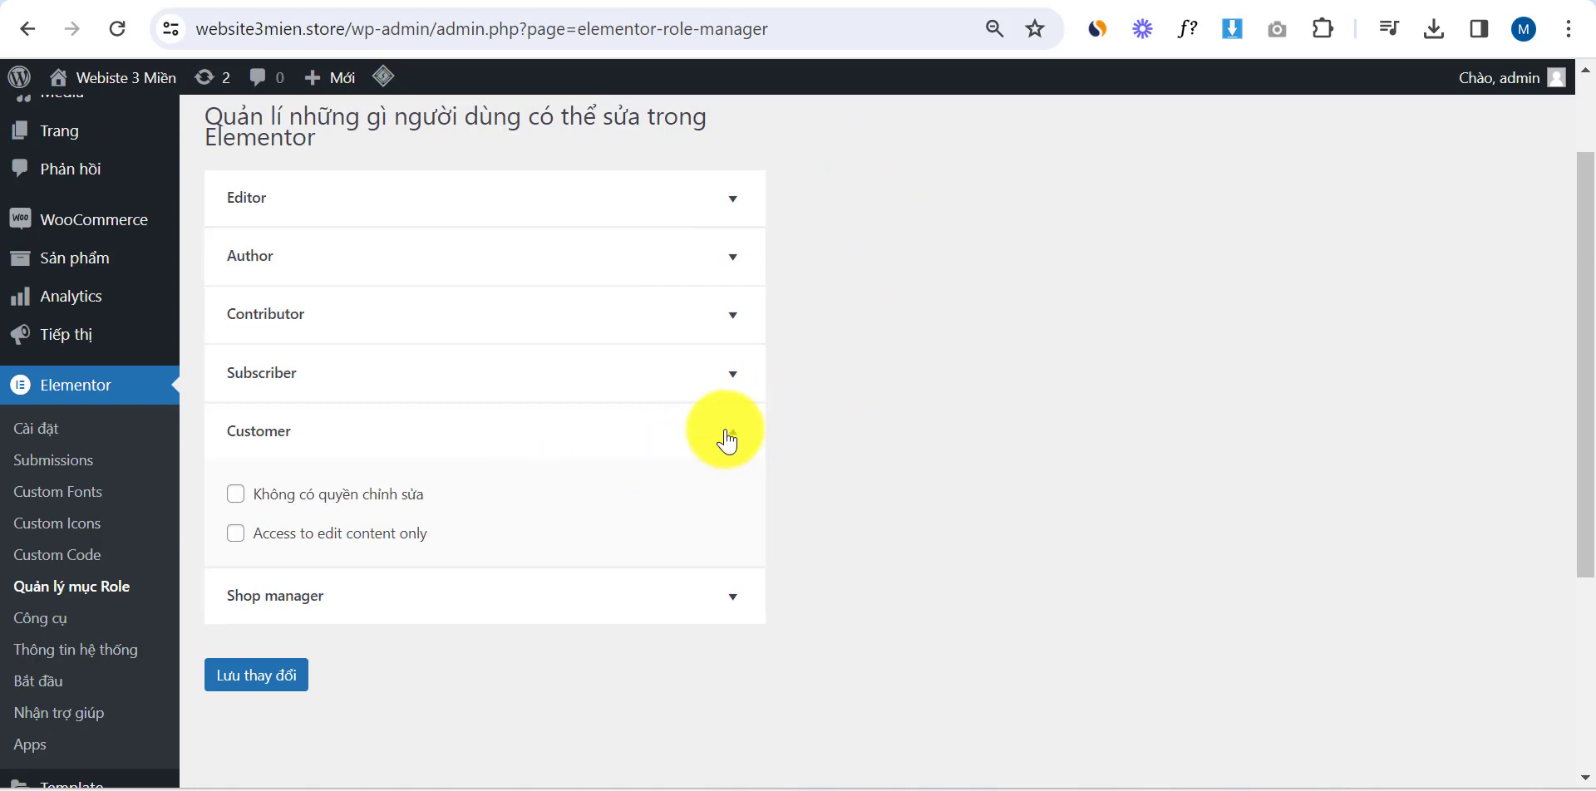
{"action": "left_click", "coordinate": [726, 437]}
{"action": "scroll", "coordinate": [670, 465], "scroll_direction": "up", "scroll_amount": 1}
{"action": "left_click", "coordinate": [732, 625]}
{"action": "scroll", "coordinate": [582, 540], "scroll_direction": "down", "scroll_amount": 1}
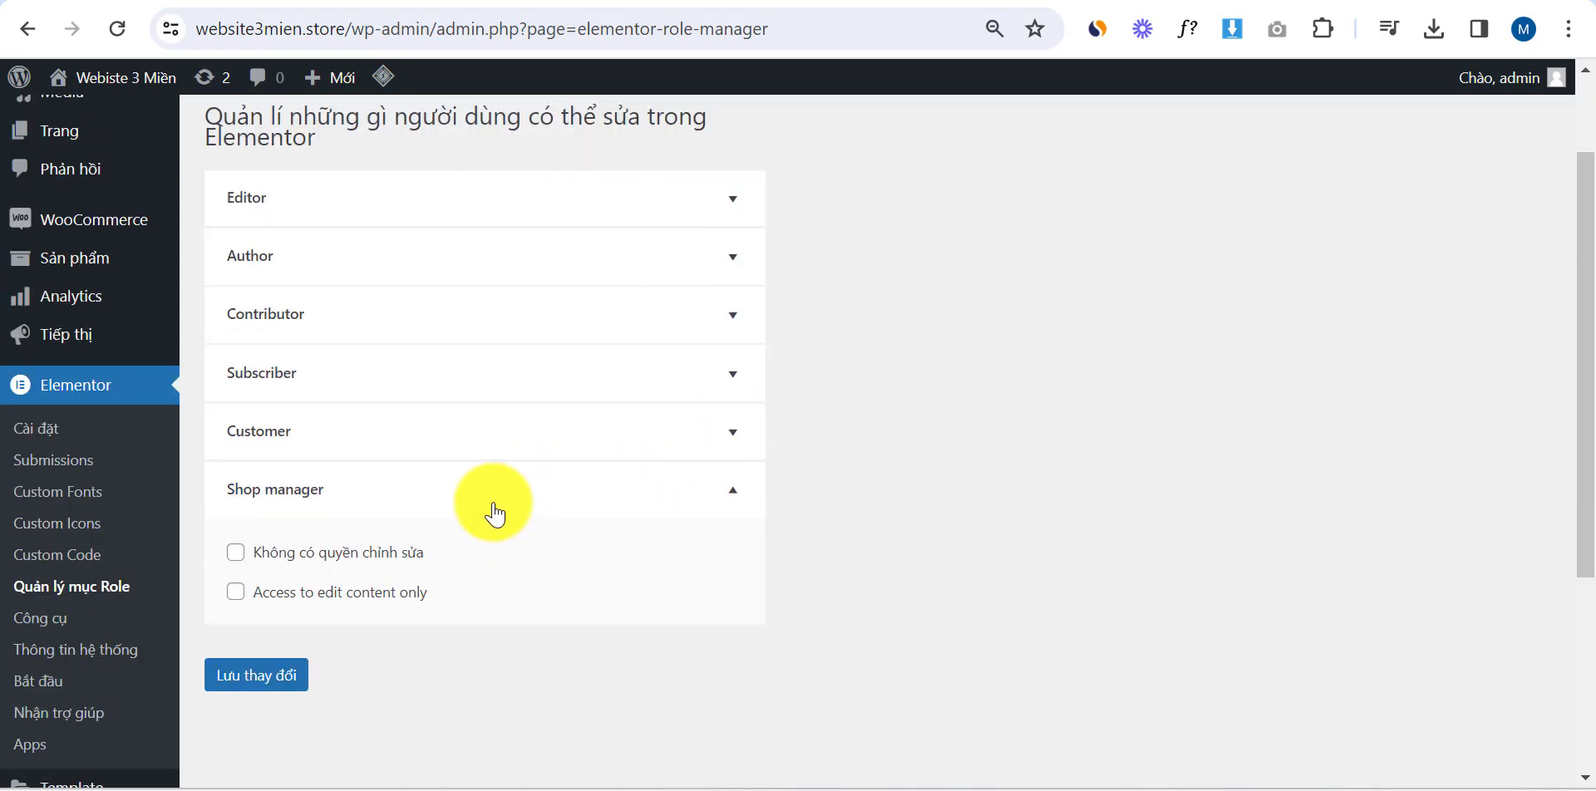
{"action": "scroll", "coordinate": [445, 452], "scroll_direction": "up", "scroll_amount": 1}
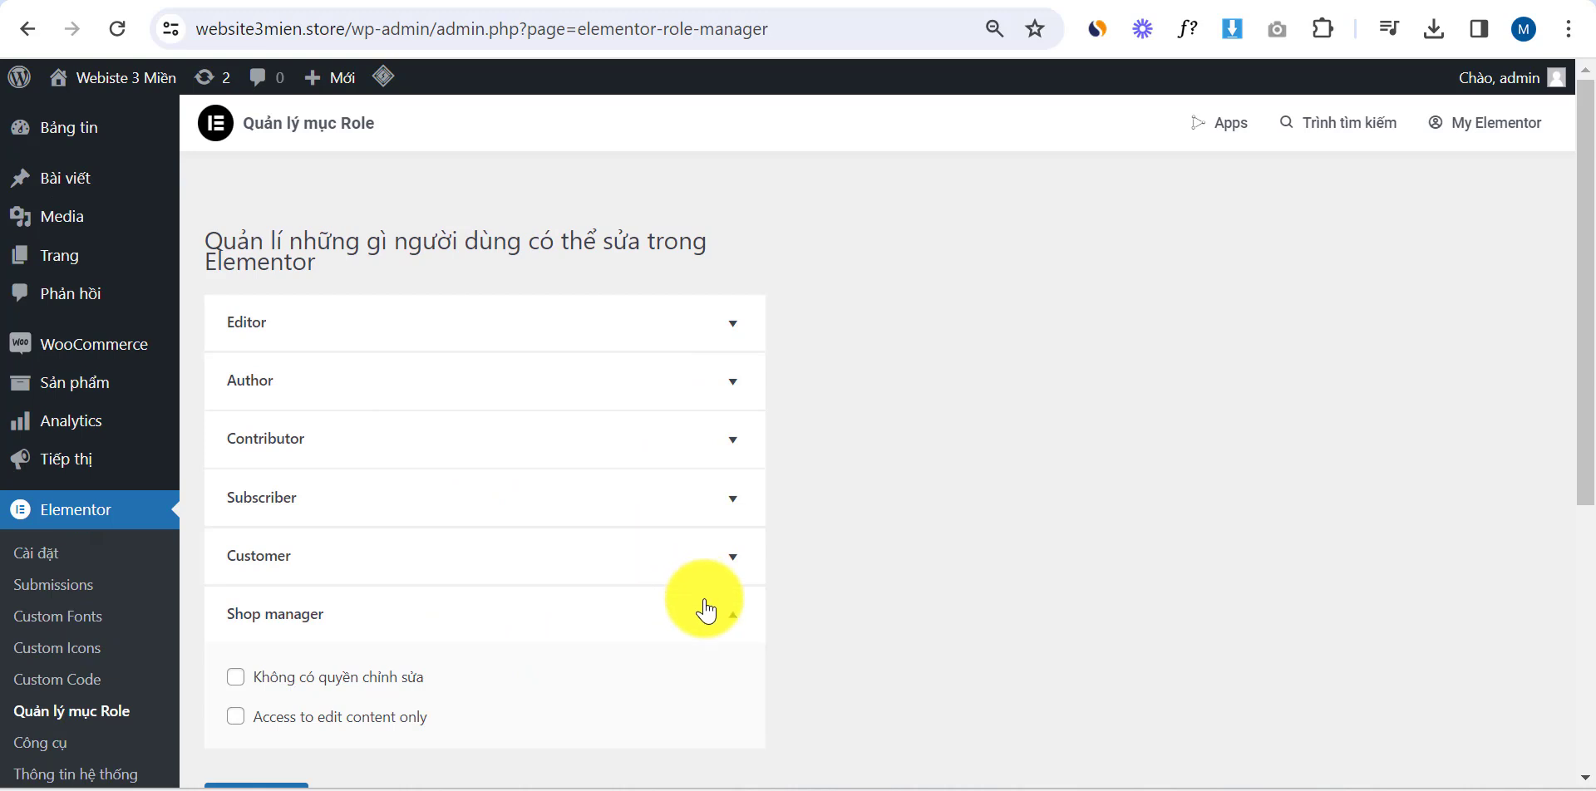
{"action": "left_click", "coordinate": [725, 619]}
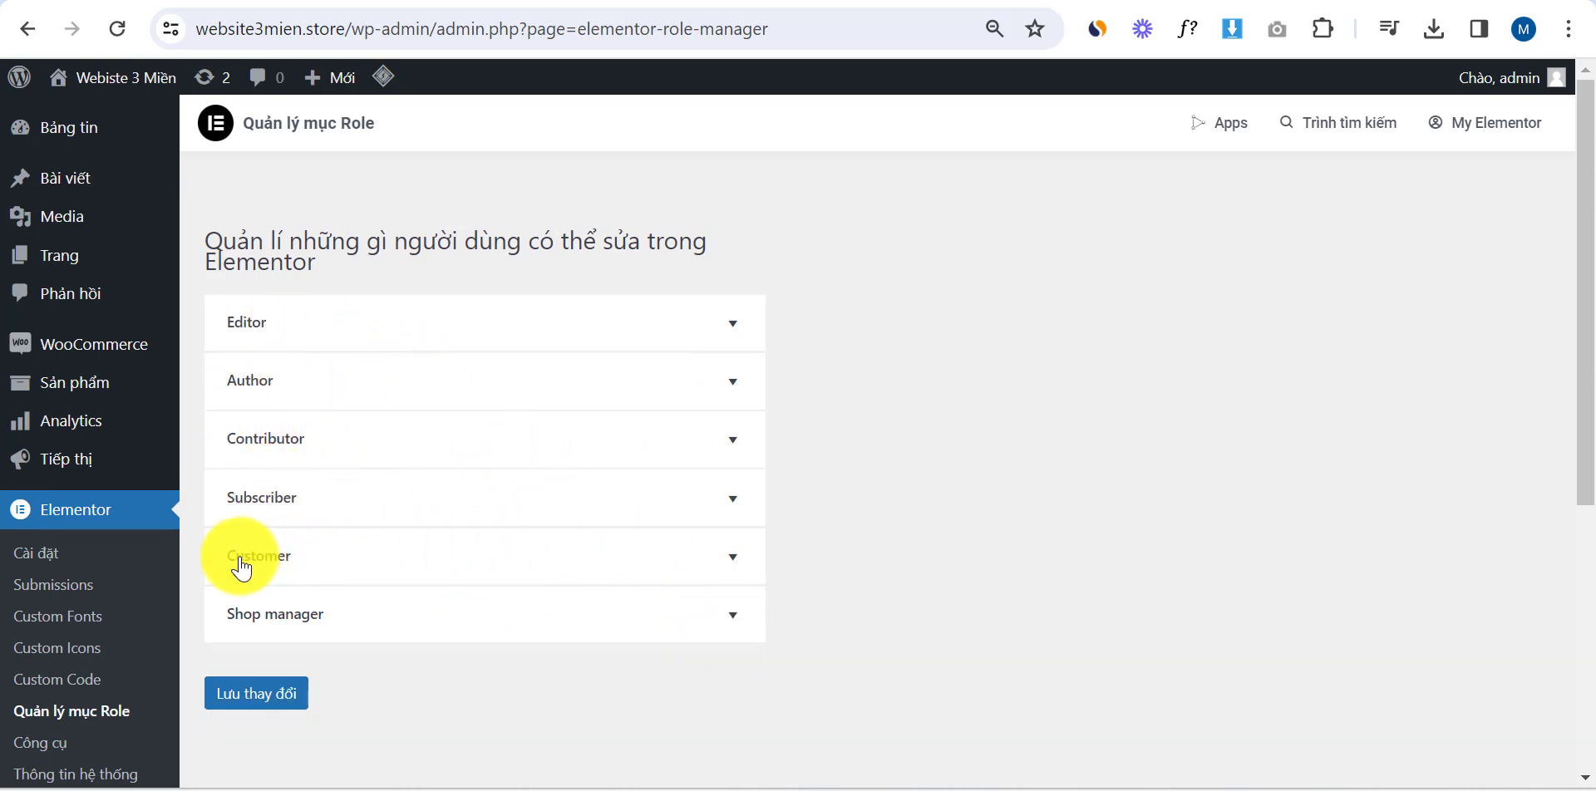
Check the Subscriber role's access options, collapse it, and expand the Editor role
{"action": "left_click", "coordinate": [737, 500]}
{"action": "left_click", "coordinate": [738, 504]}
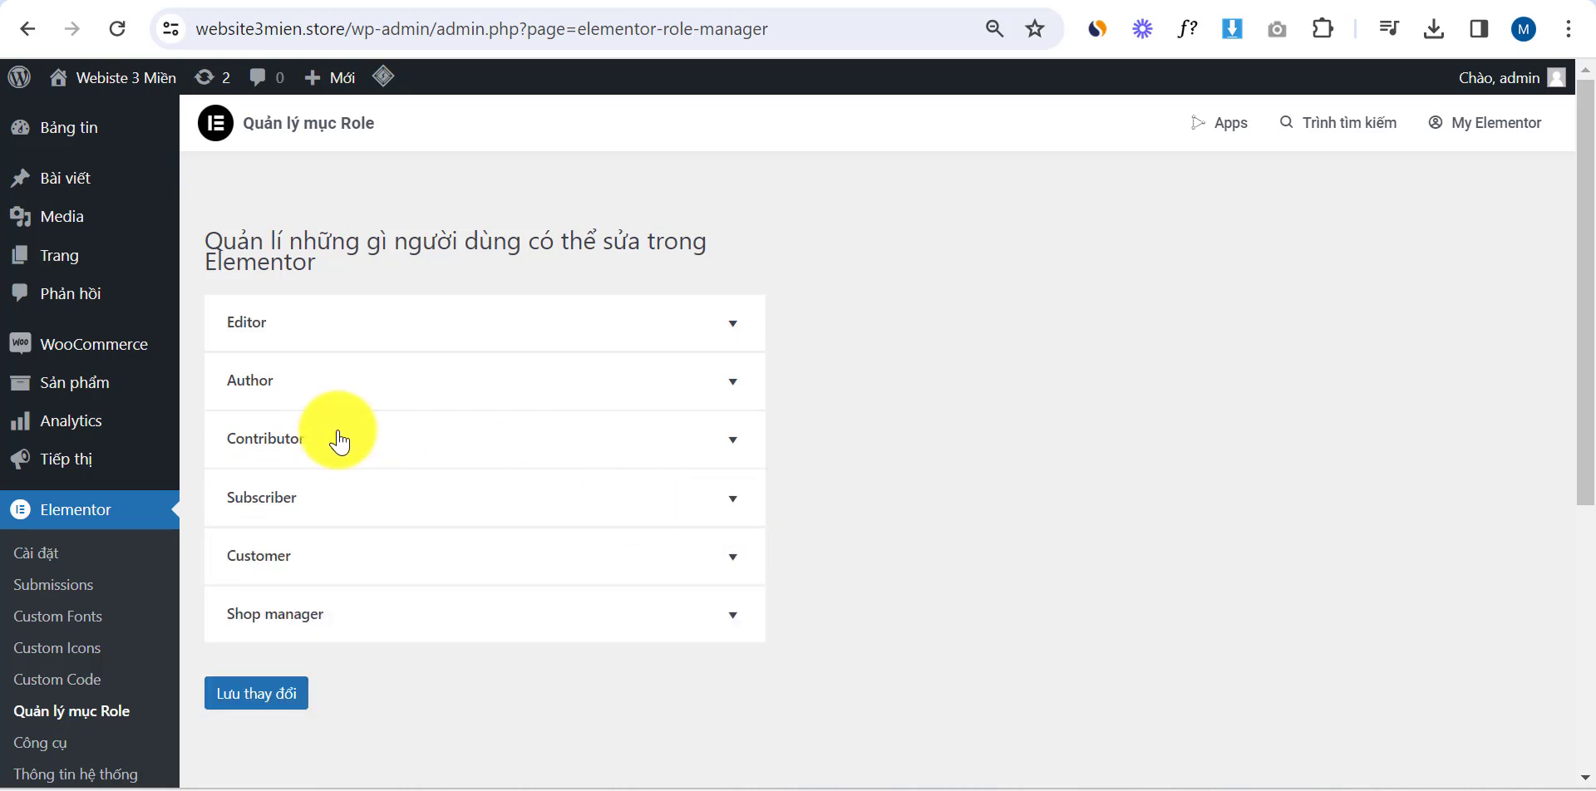
{"action": "left_click", "coordinate": [731, 325]}
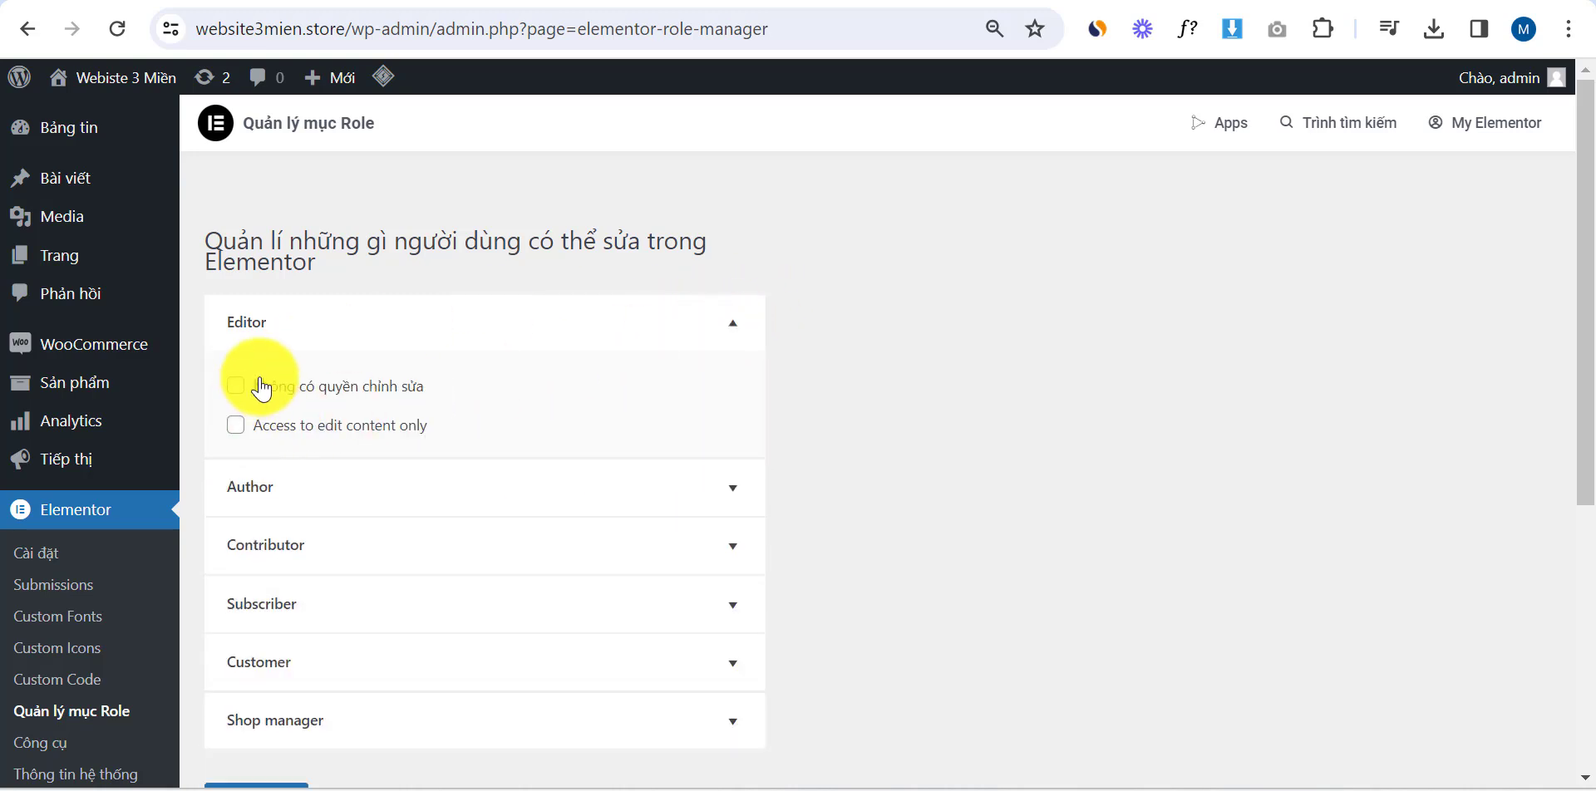
Collapse the Editor role's access options and bring up the Template submenu of the WordPress admin
{"action": "left_click", "coordinate": [728, 328]}
{"action": "scroll", "coordinate": [352, 470], "scroll_direction": "down", "scroll_amount": 2}
{"action": "scroll", "coordinate": [250, 515], "scroll_direction": "down", "scroll_amount": 2}
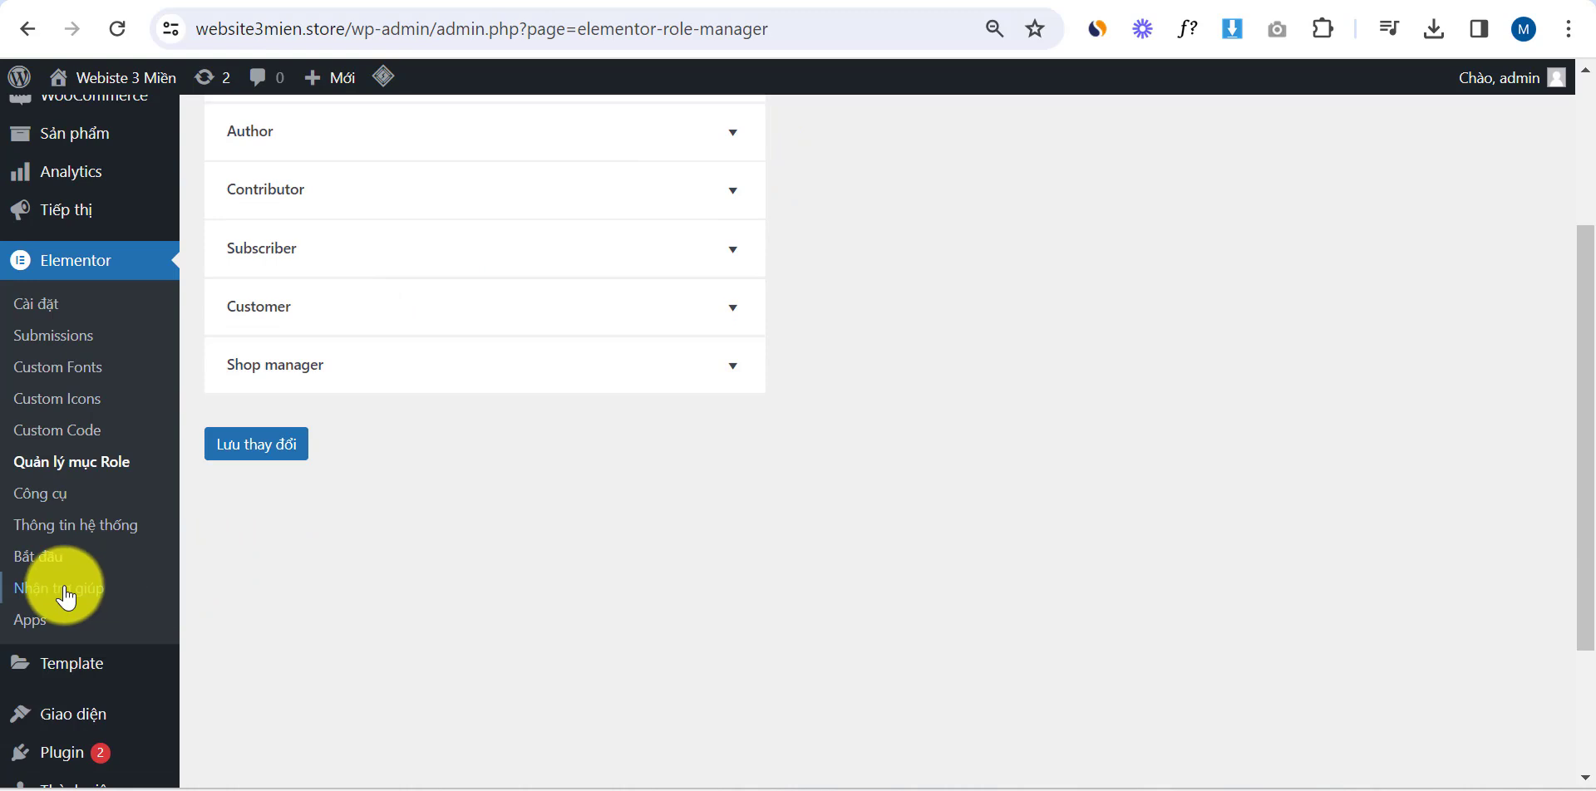
{"action": "scroll", "coordinate": [125, 565], "scroll_direction": "down", "scroll_amount": 2}
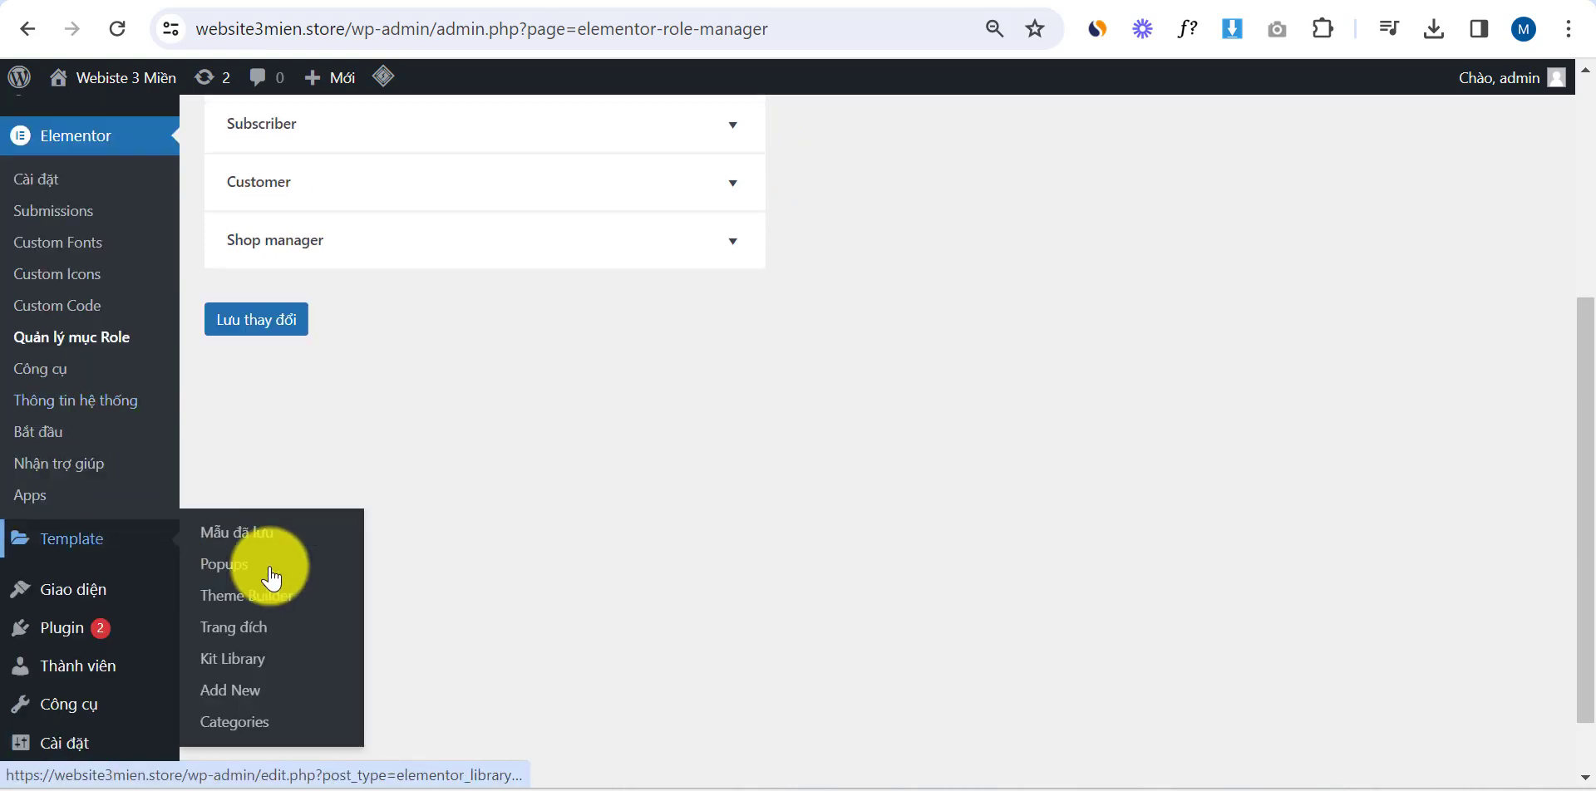
{"action": "mouse_move", "coordinate": [100, 548]}
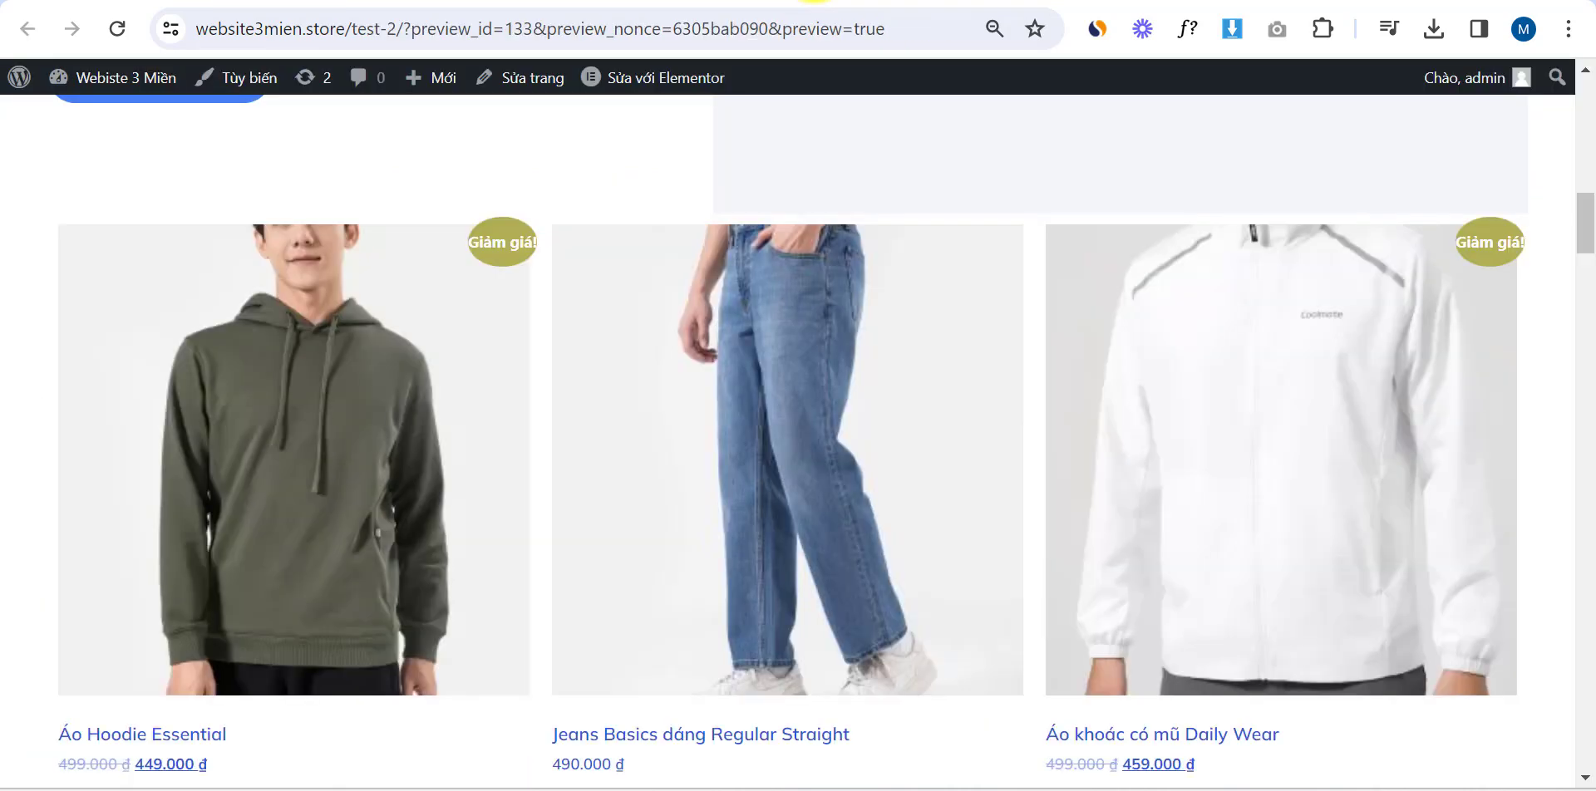
Look over the test page preview, starting from its header and continuing down through the page content
{"action": "scroll", "coordinate": [299, 349], "scroll_direction": "up", "scroll_amount": 15}
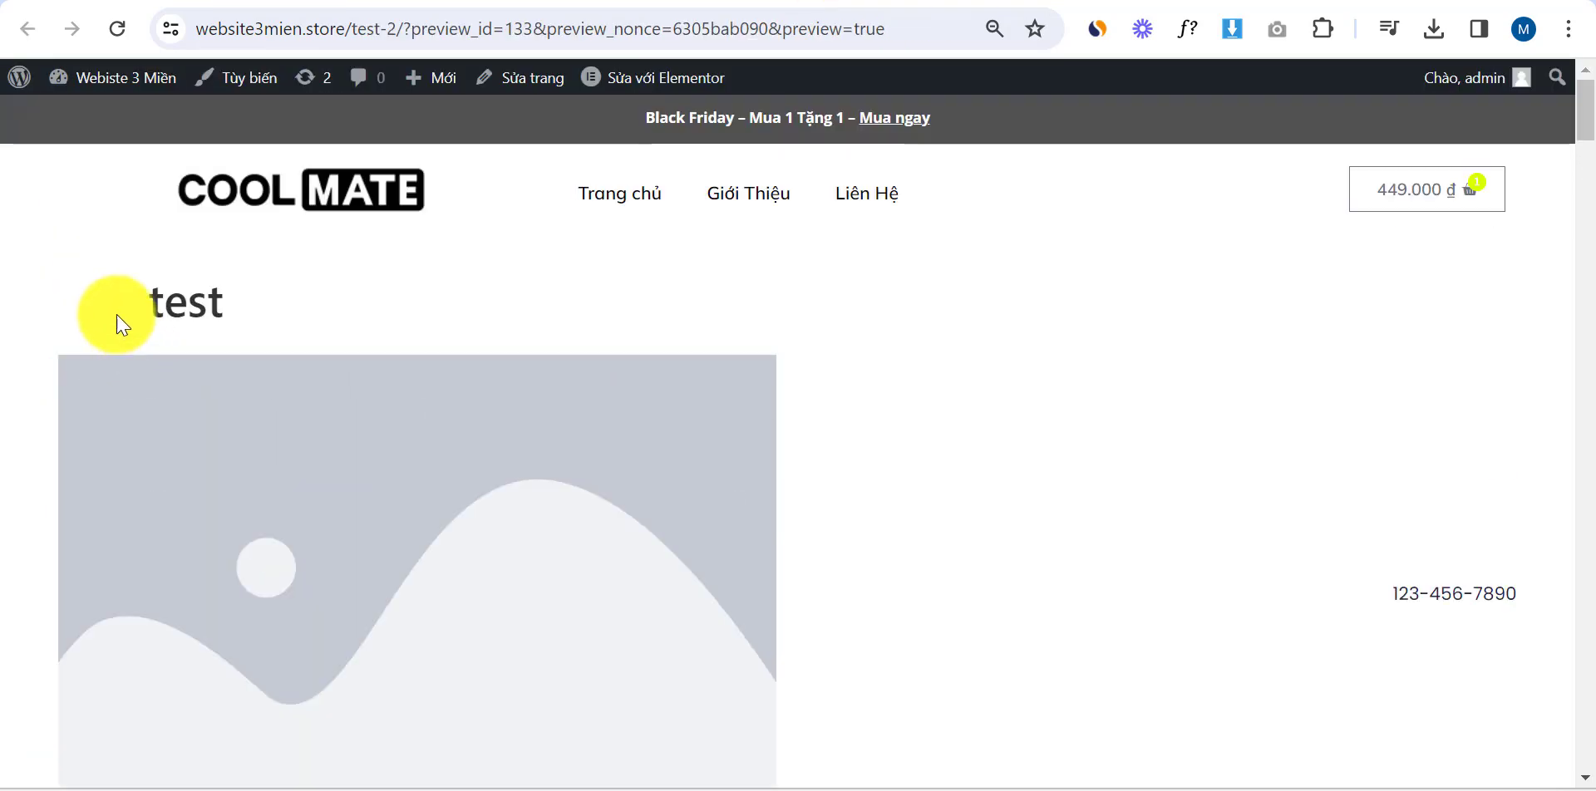
{"action": "scroll", "coordinate": [124, 332], "scroll_direction": "down", "scroll_amount": 4}
{"action": "scroll", "coordinate": [67, 332], "scroll_direction": "down", "scroll_amount": 20}
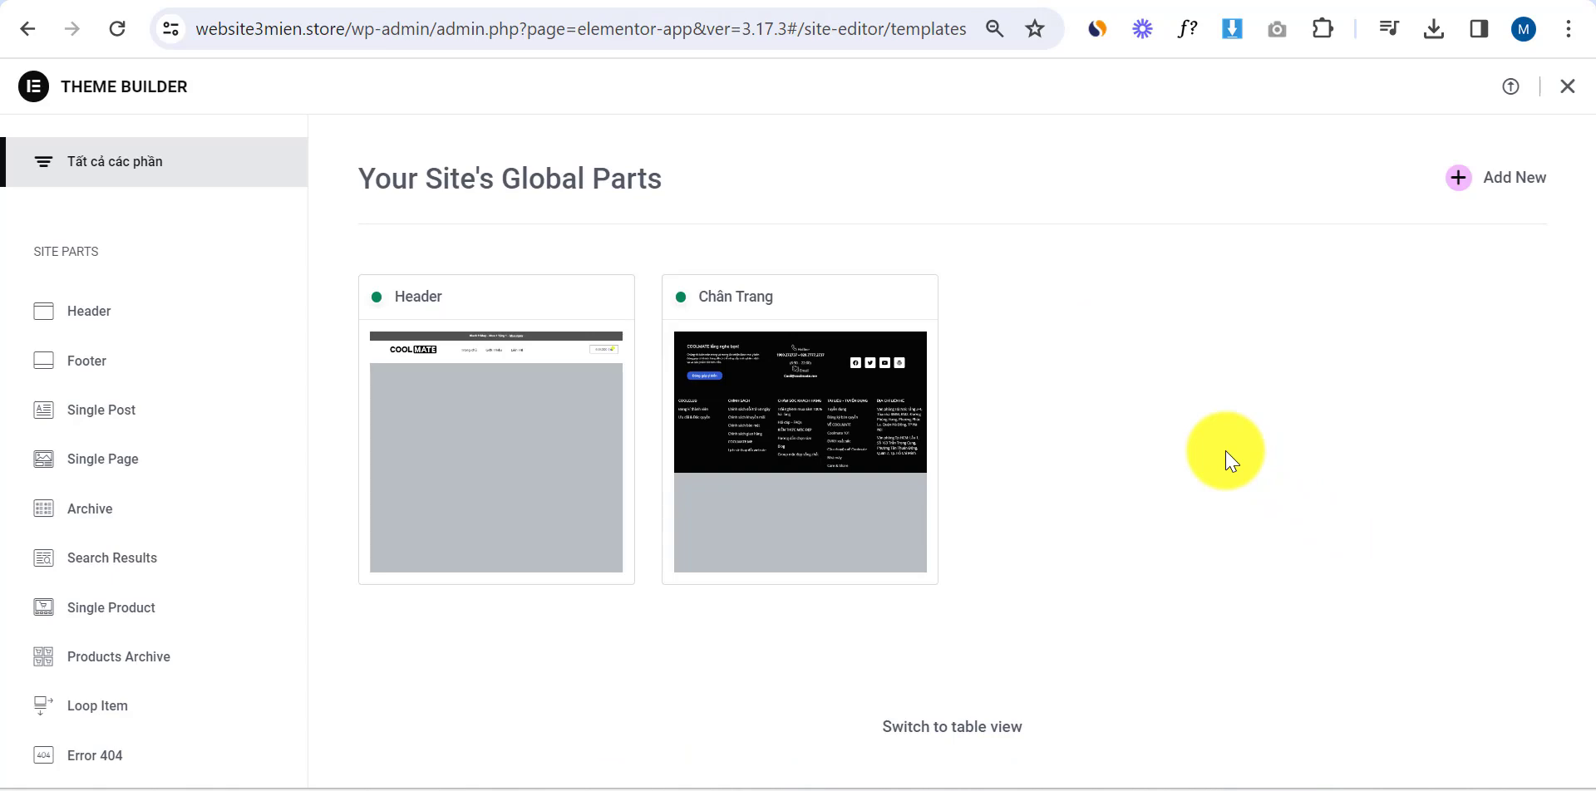
Switch back to the test page preview and examine its header and footer
{"action": "left_click", "coordinate": [891, 1]}
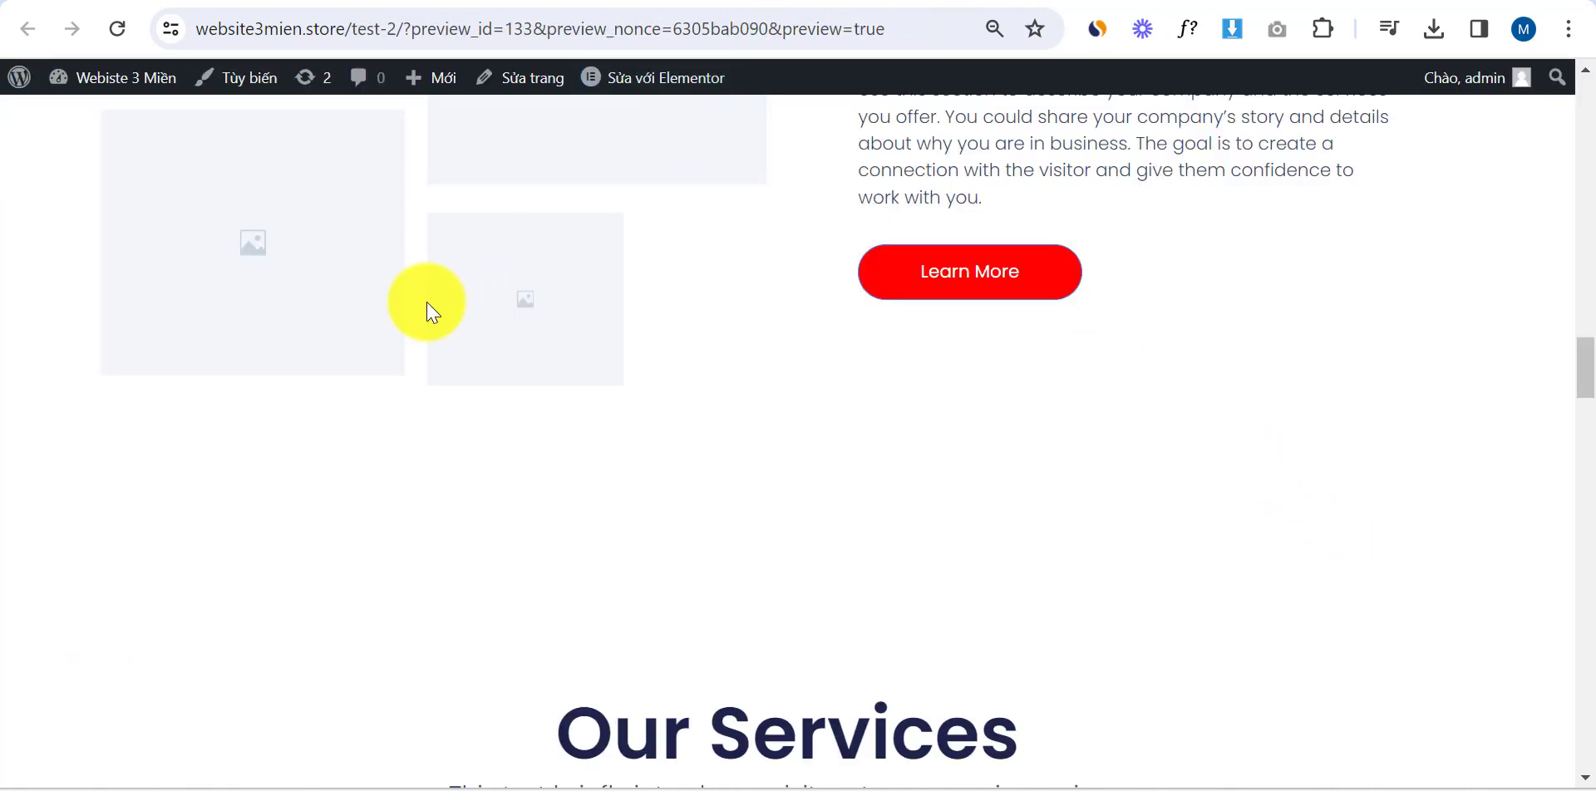
{"action": "scroll", "coordinate": [448, 292], "scroll_direction": "up", "scroll_amount": 6}
{"action": "scroll", "coordinate": [148, 402], "scroll_direction": "up", "scroll_amount": 10}
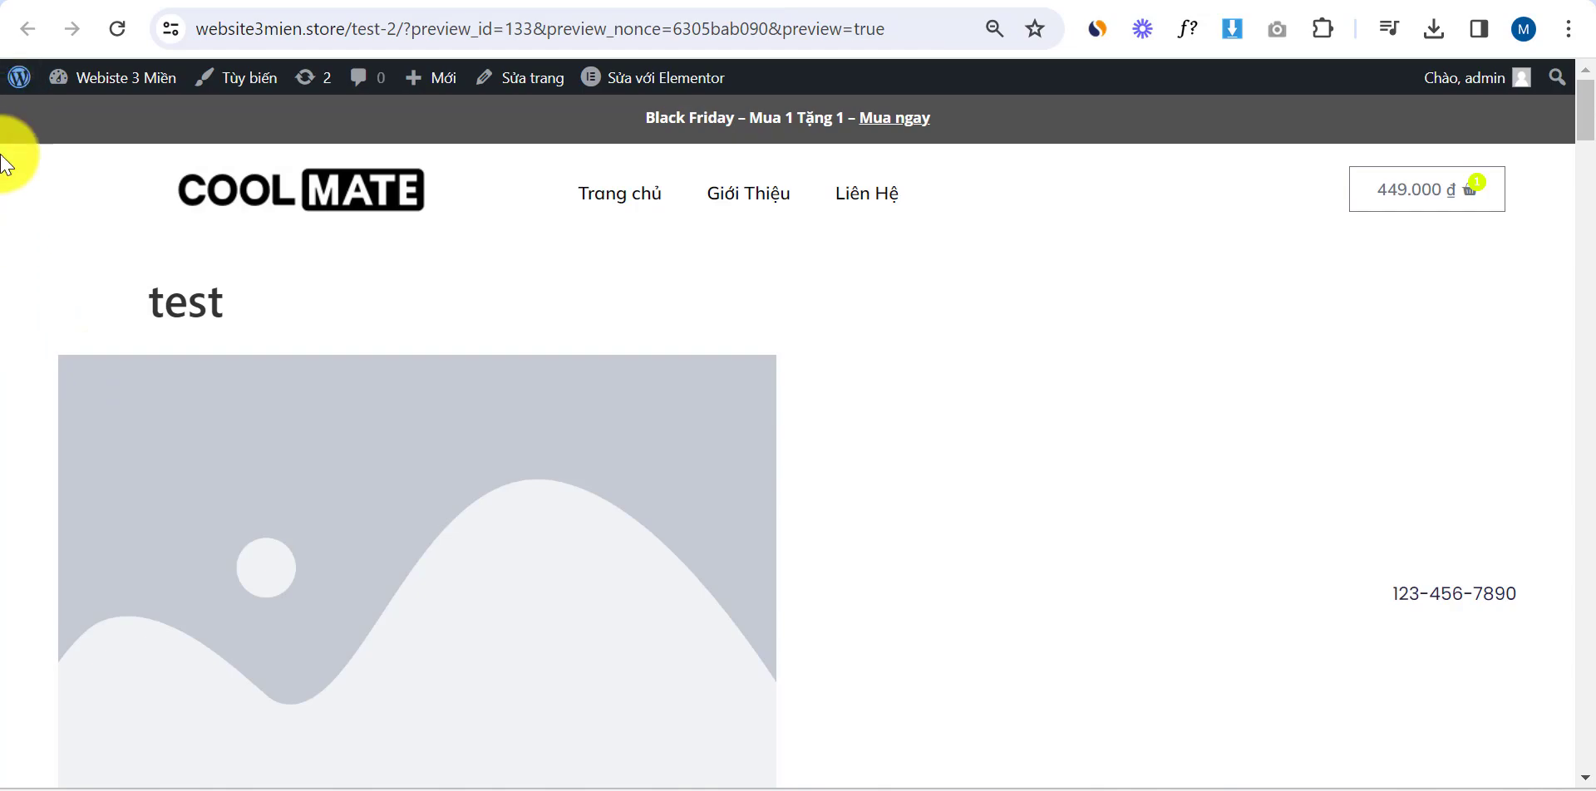
{"action": "scroll", "coordinate": [783, 373], "scroll_direction": "down", "scroll_amount": 18}
{"action": "left_click_drag", "start_coordinate": [1592, 446], "coordinate": [1586, 766]}
{"action": "scroll", "coordinate": [632, 339], "scroll_direction": "up", "scroll_amount": 4}
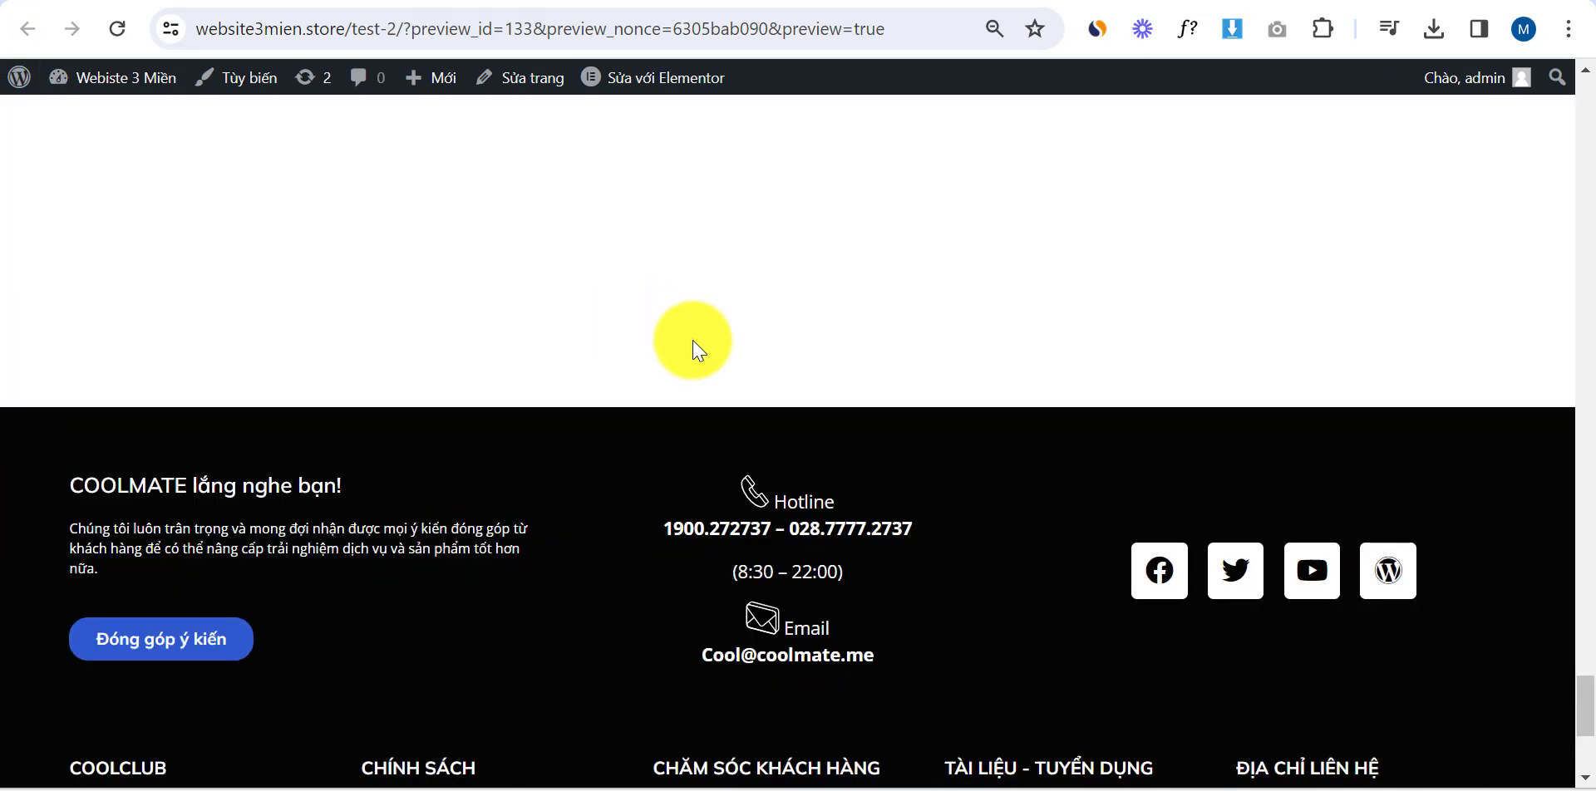
{"action": "scroll", "coordinate": [560, 469], "scroll_direction": "up", "scroll_amount": 3}
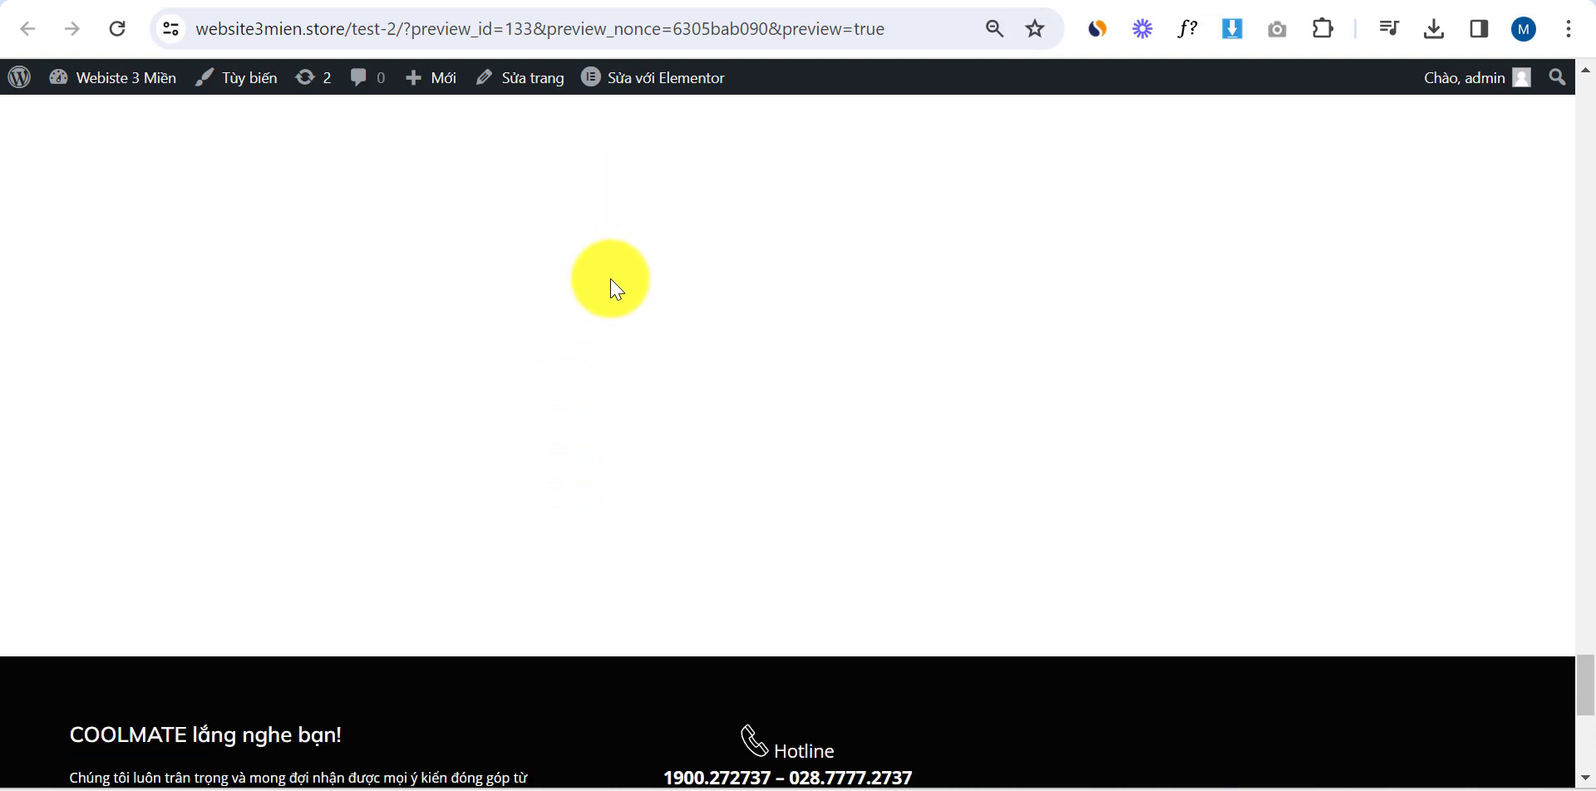
Return to the Theme Builder and view the site's Header and Footer templates
{"action": "left_click", "coordinate": [597, 2]}
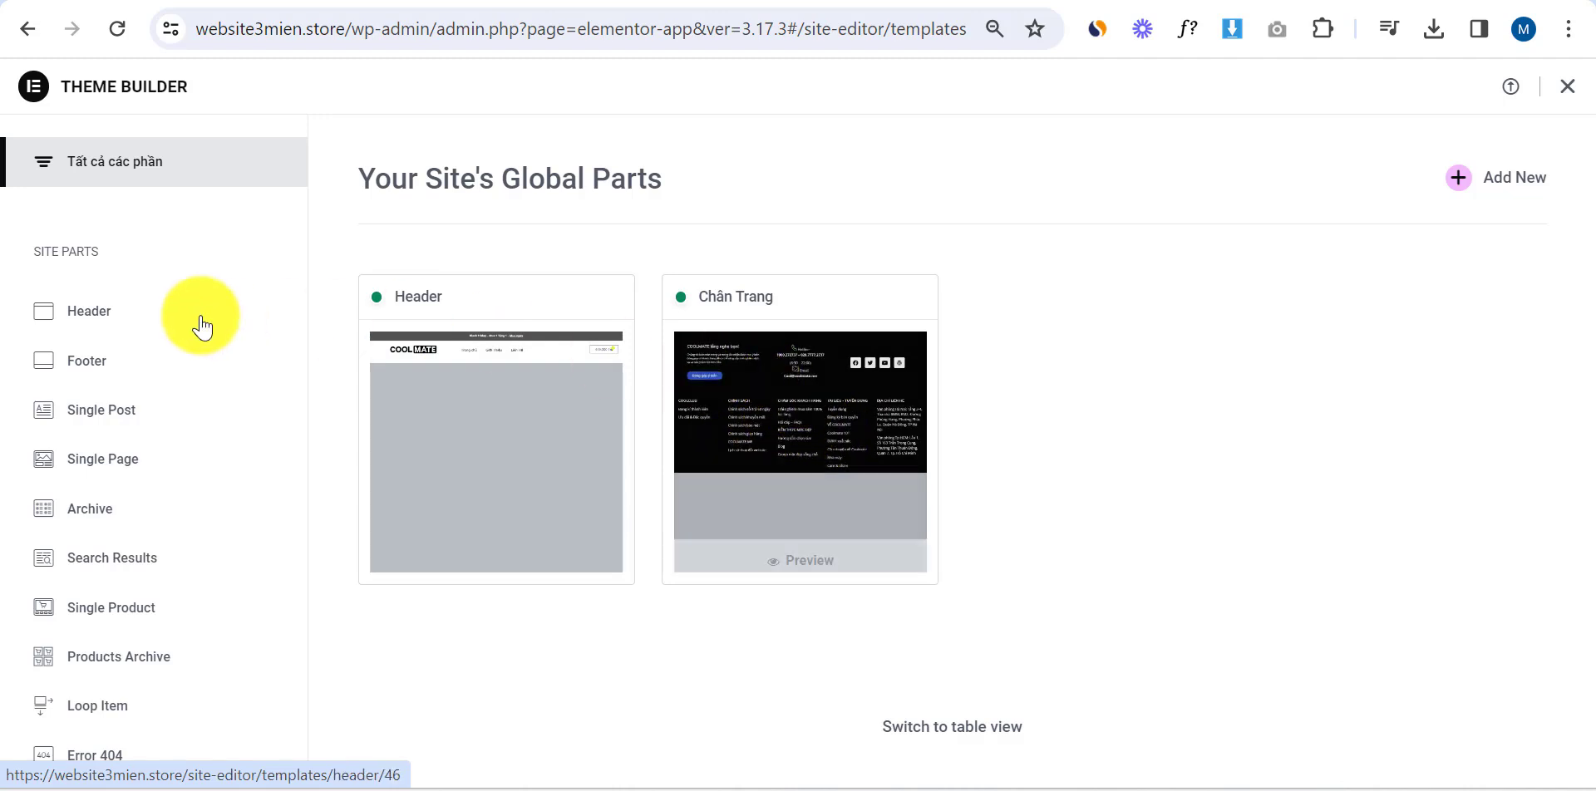
{"action": "left_click", "coordinate": [106, 317]}
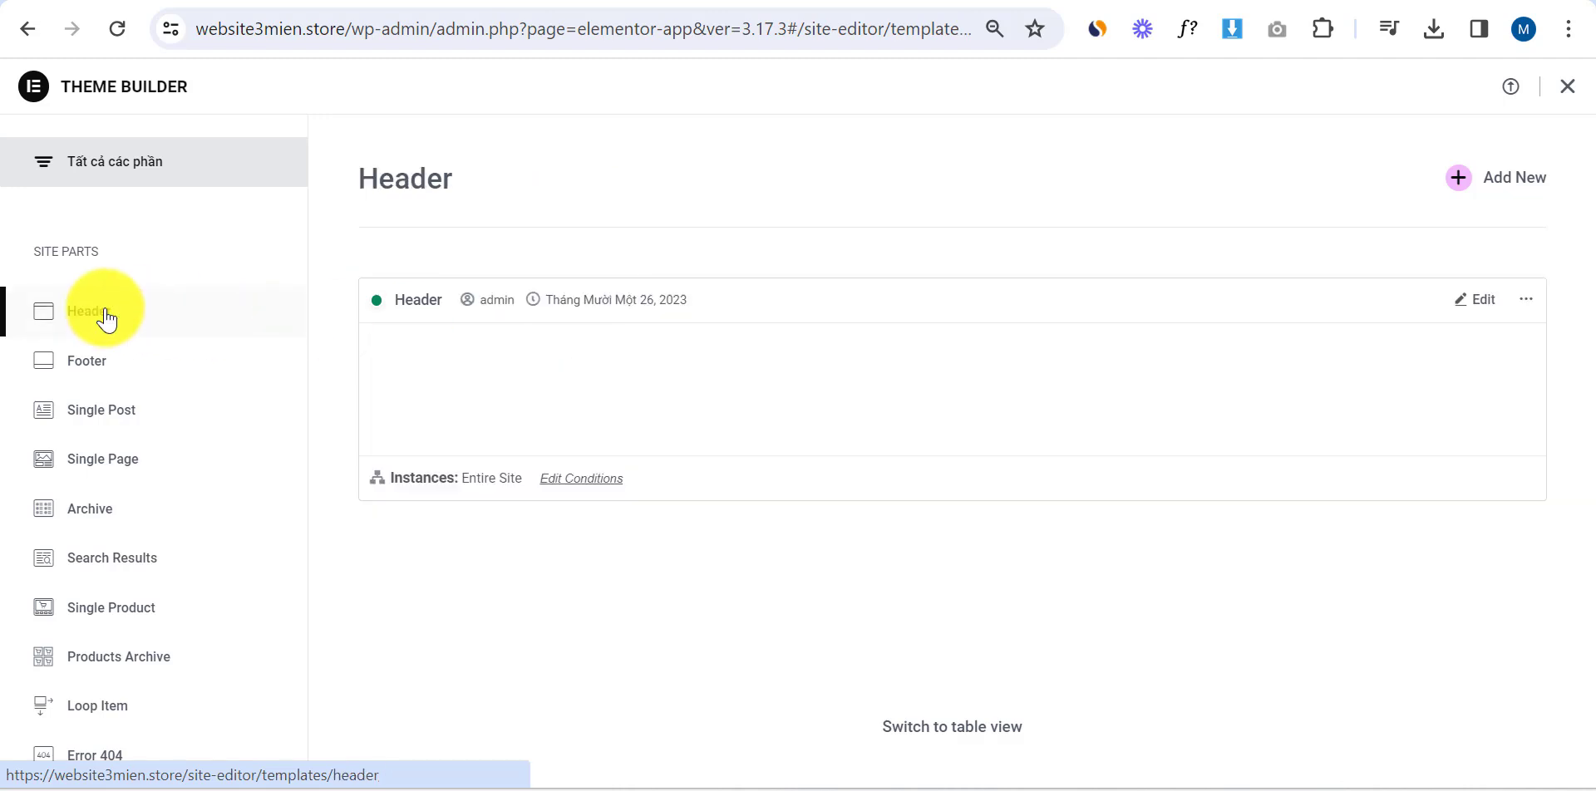
{"action": "left_click", "coordinate": [121, 380]}
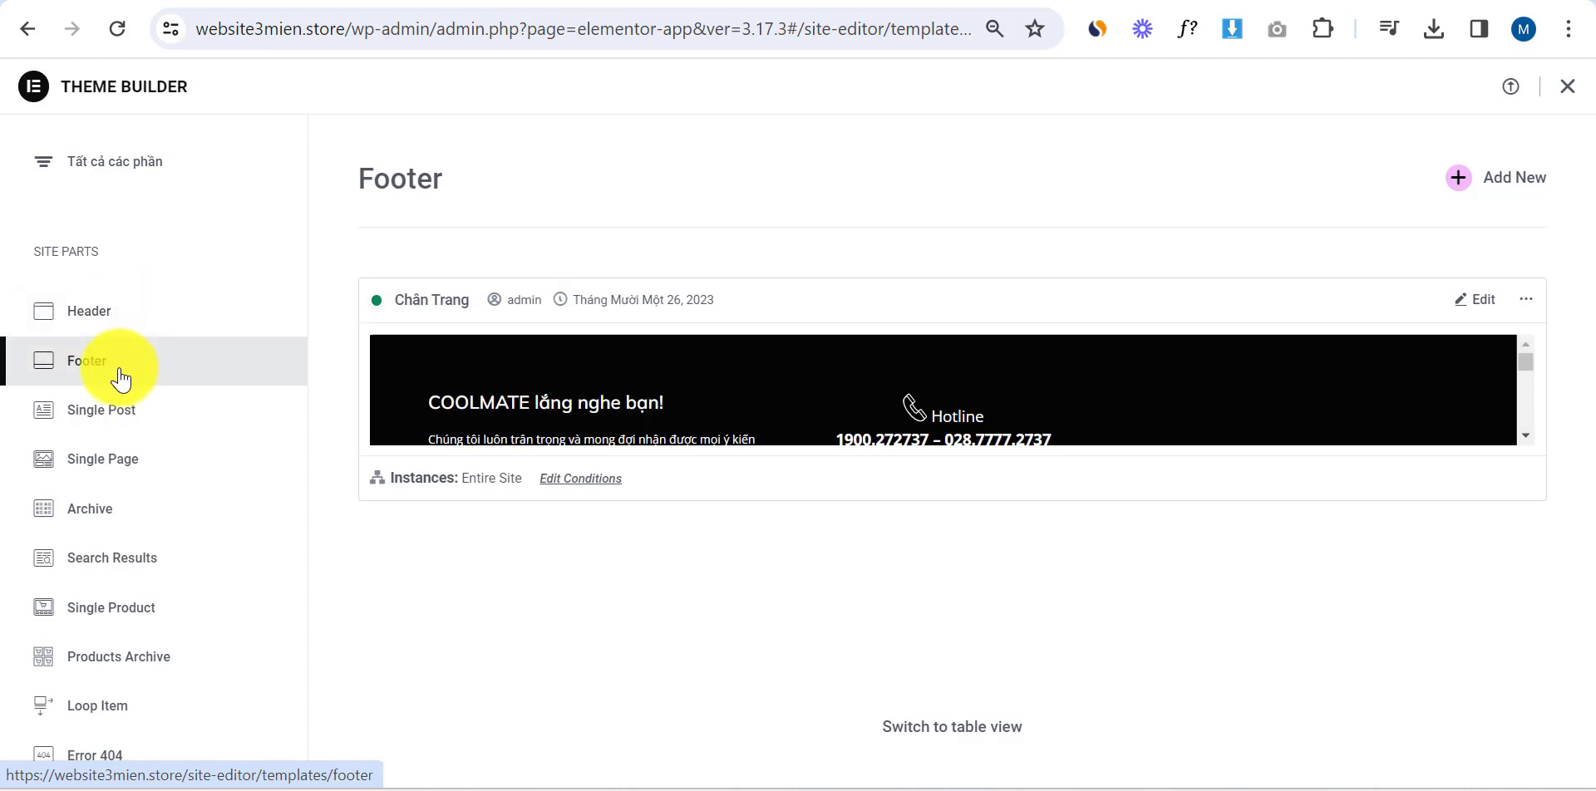
Browse the Single Post, Single Page, Archive, Search Results, Products Archive, Loop Item and Error 404 site parts
{"action": "left_click", "coordinate": [138, 424]}
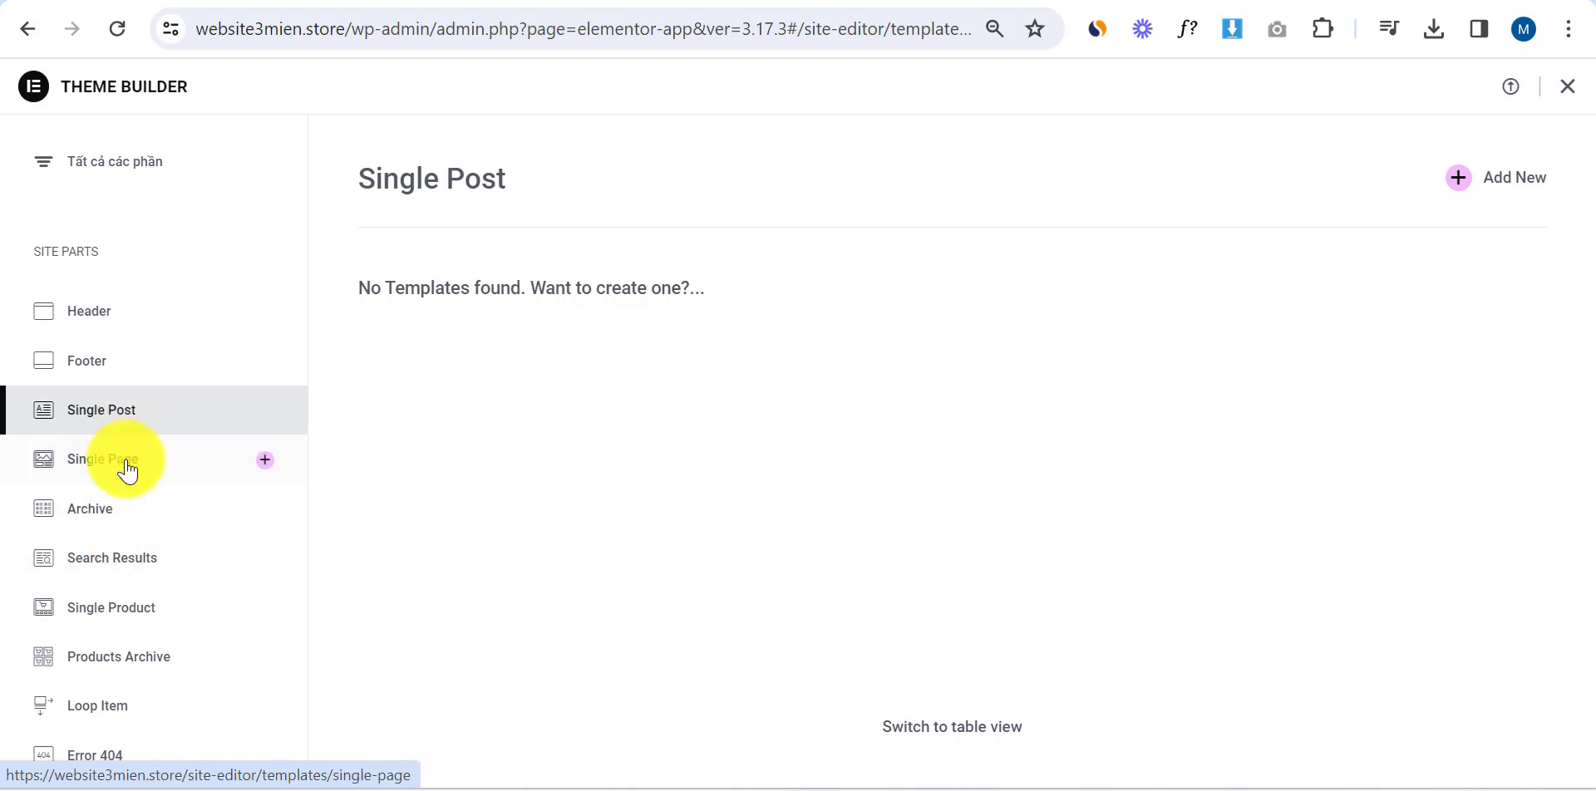
{"action": "left_click", "coordinate": [137, 467]}
{"action": "left_click", "coordinate": [119, 519]}
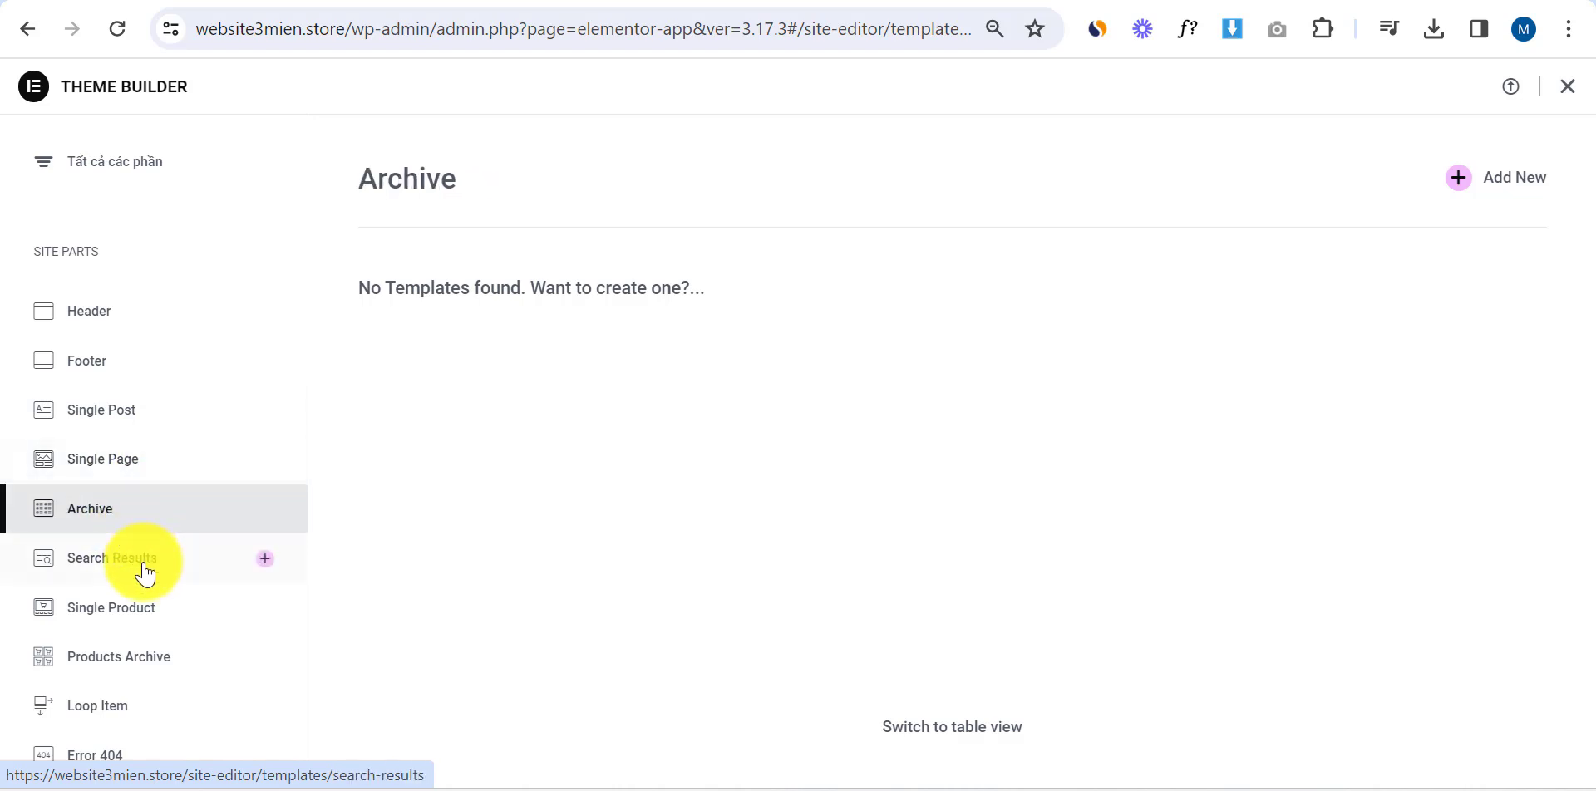
{"action": "left_click", "coordinate": [148, 565]}
{"action": "left_click", "coordinate": [159, 655]}
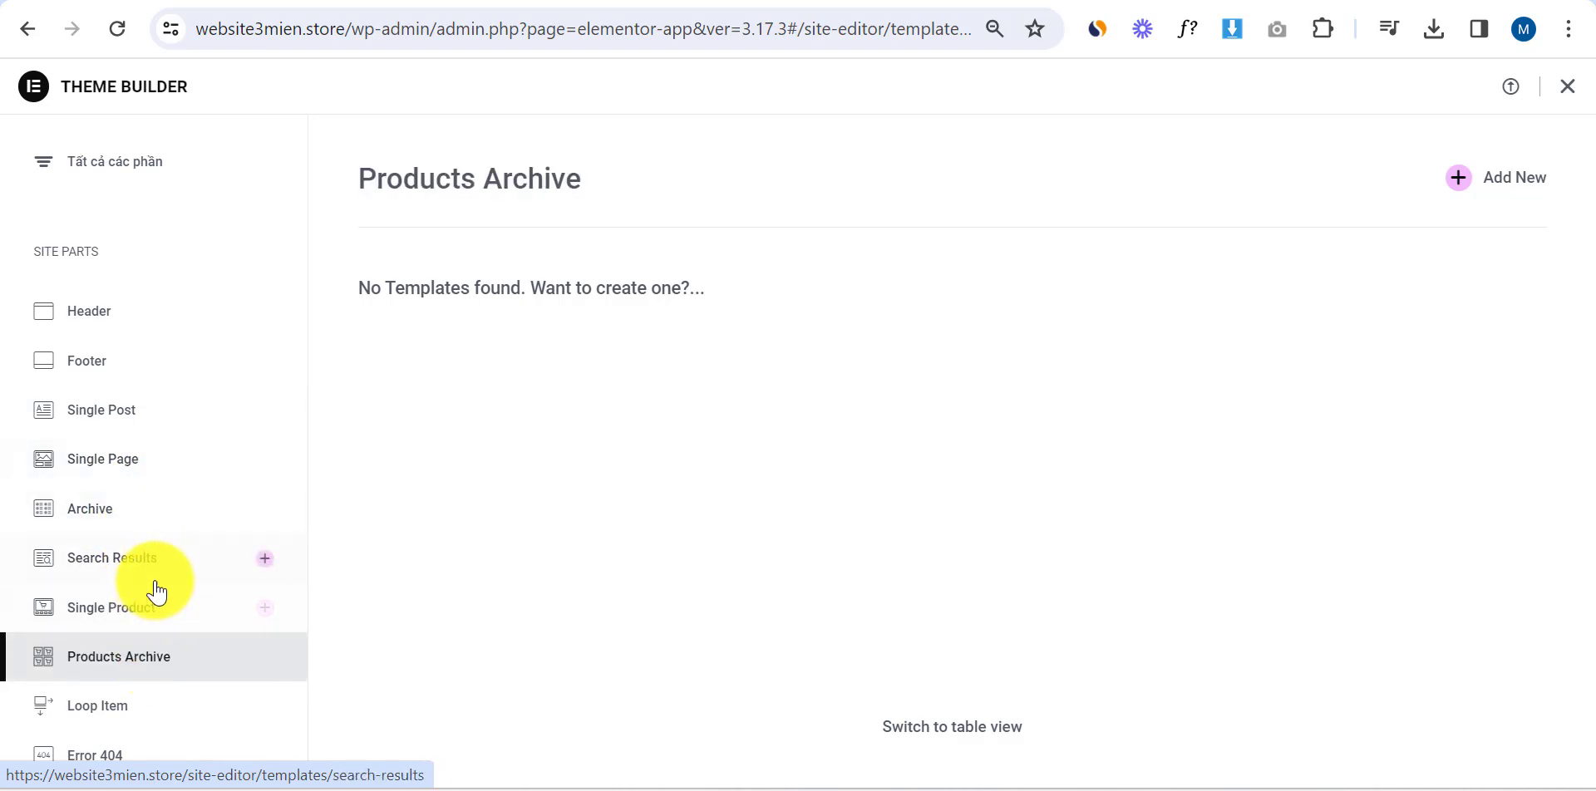
{"action": "left_click", "coordinate": [126, 713]}
{"action": "left_click", "coordinate": [141, 759]}
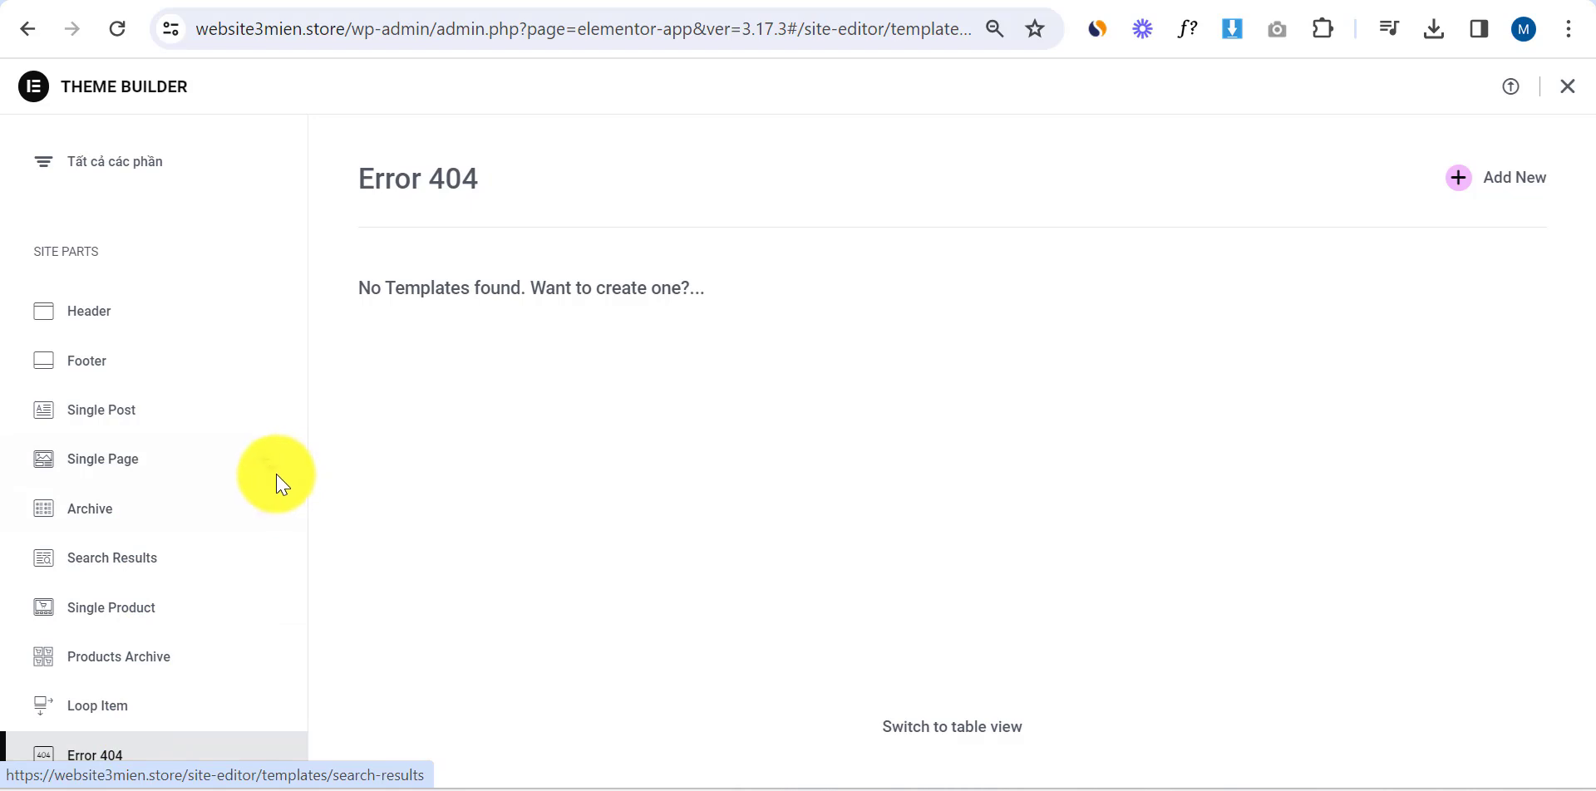
Review the Loop Item, Products Archive, Single Product and Search Results parts, and close the Theme Builder
{"action": "left_click", "coordinate": [109, 704]}
{"action": "left_click", "coordinate": [130, 665]}
{"action": "left_click", "coordinate": [112, 608]}
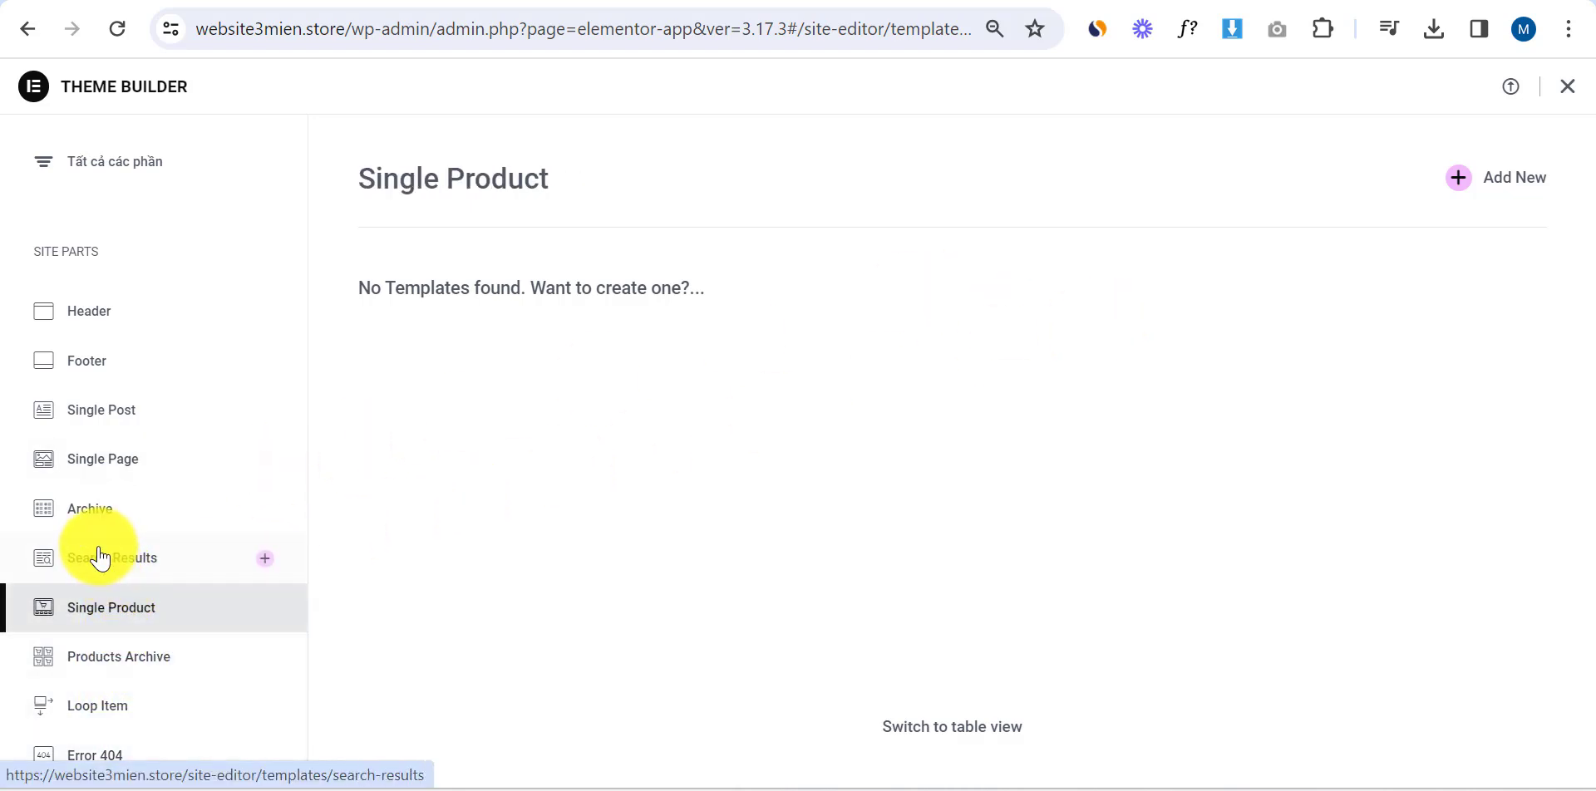
{"action": "left_click", "coordinate": [108, 558]}
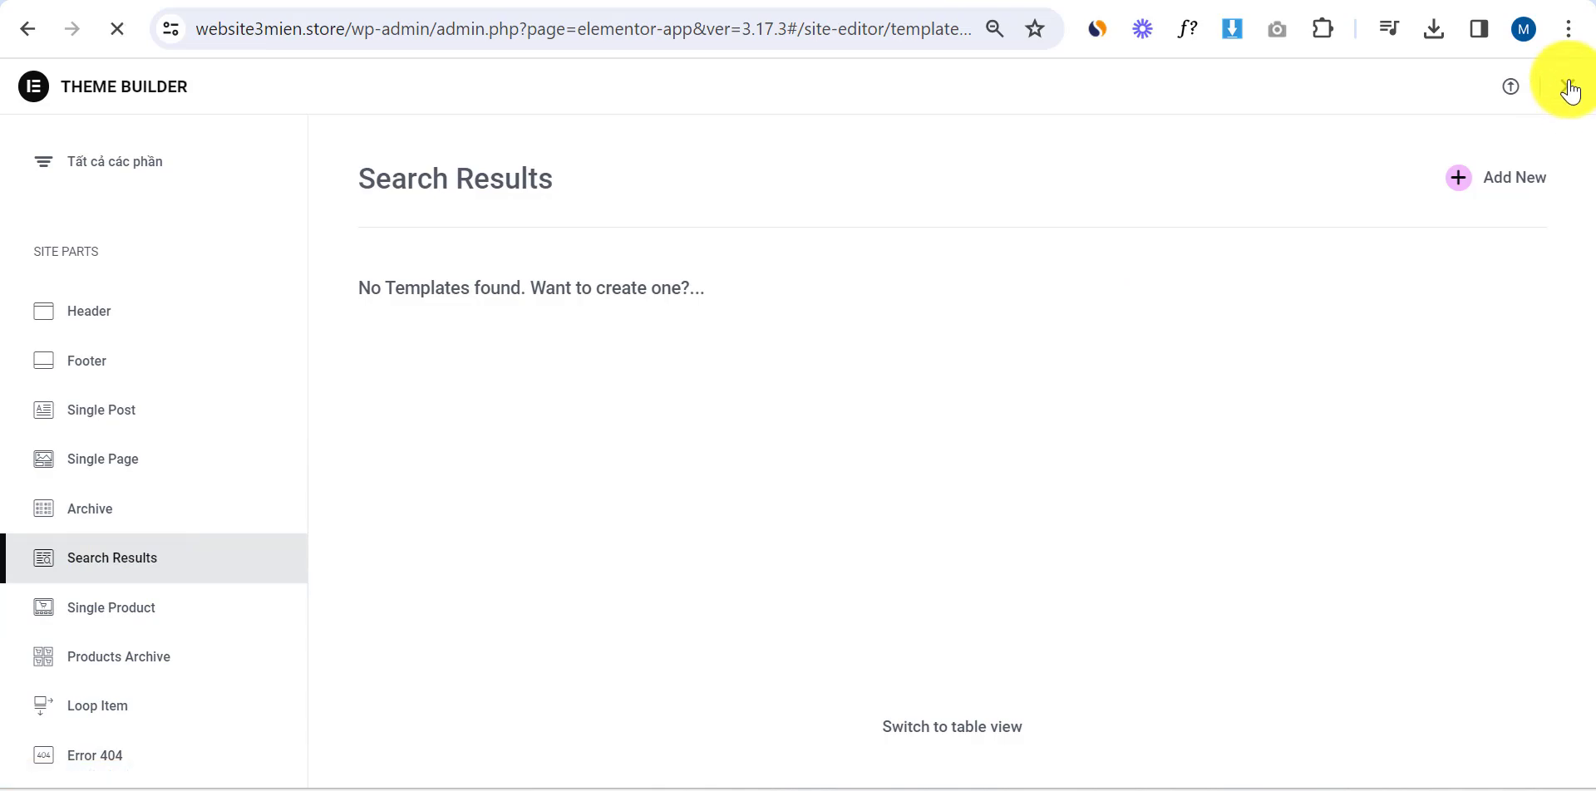
Look over the dashboard's Elementor overview and open the Popups page of the templates
{"action": "scroll", "coordinate": [366, 449], "scroll_direction": "down", "scroll_amount": 3}
{"action": "scroll", "coordinate": [356, 453], "scroll_direction": "down", "scroll_amount": 2}
{"action": "scroll", "coordinate": [332, 453], "scroll_direction": "up", "scroll_amount": 4}
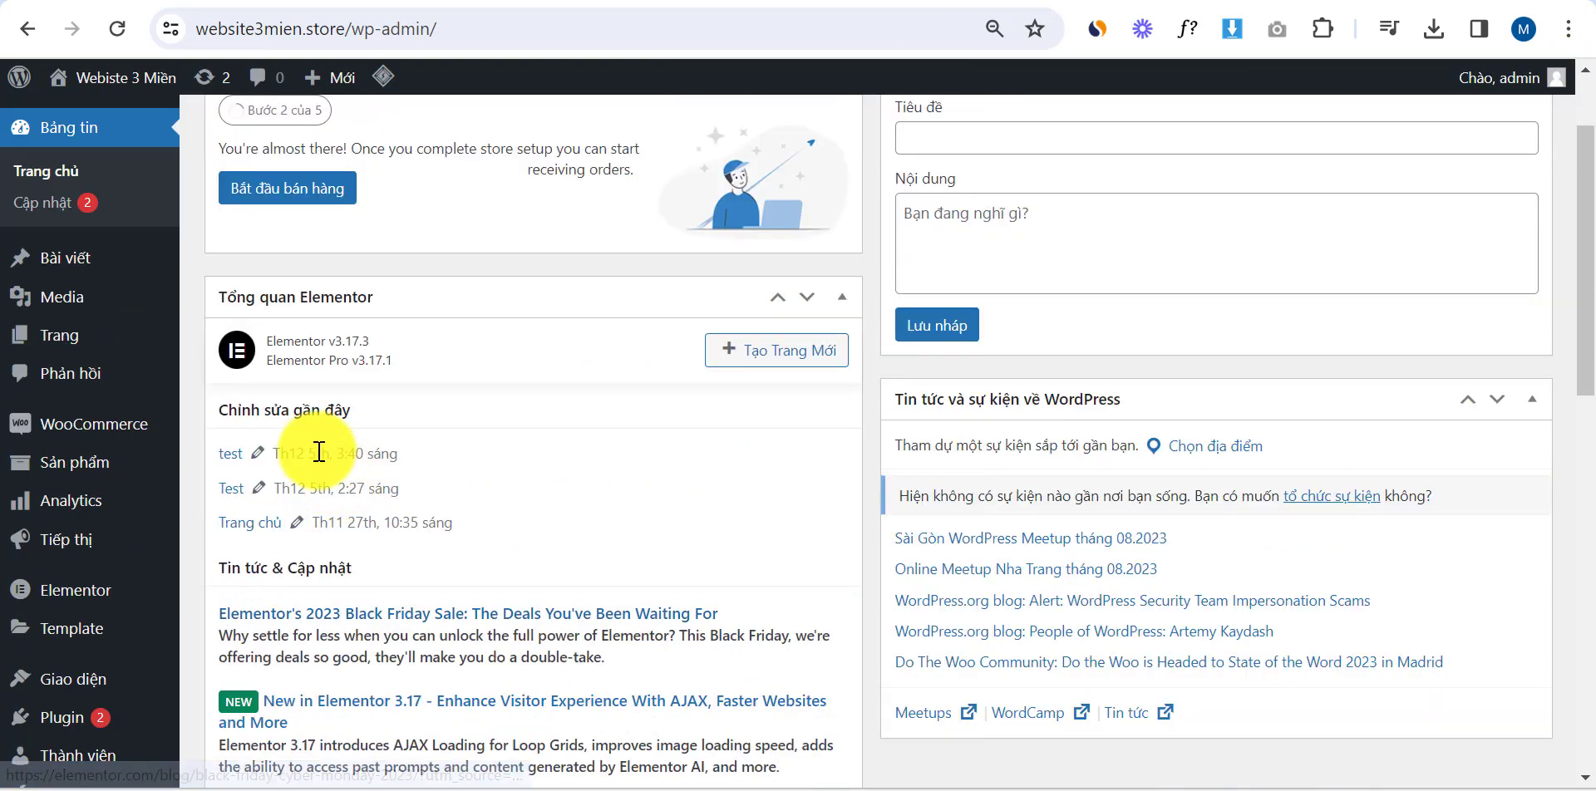
{"action": "scroll", "coordinate": [320, 451], "scroll_direction": "down", "scroll_amount": 2}
{"action": "mouse_move", "coordinate": [112, 469]}
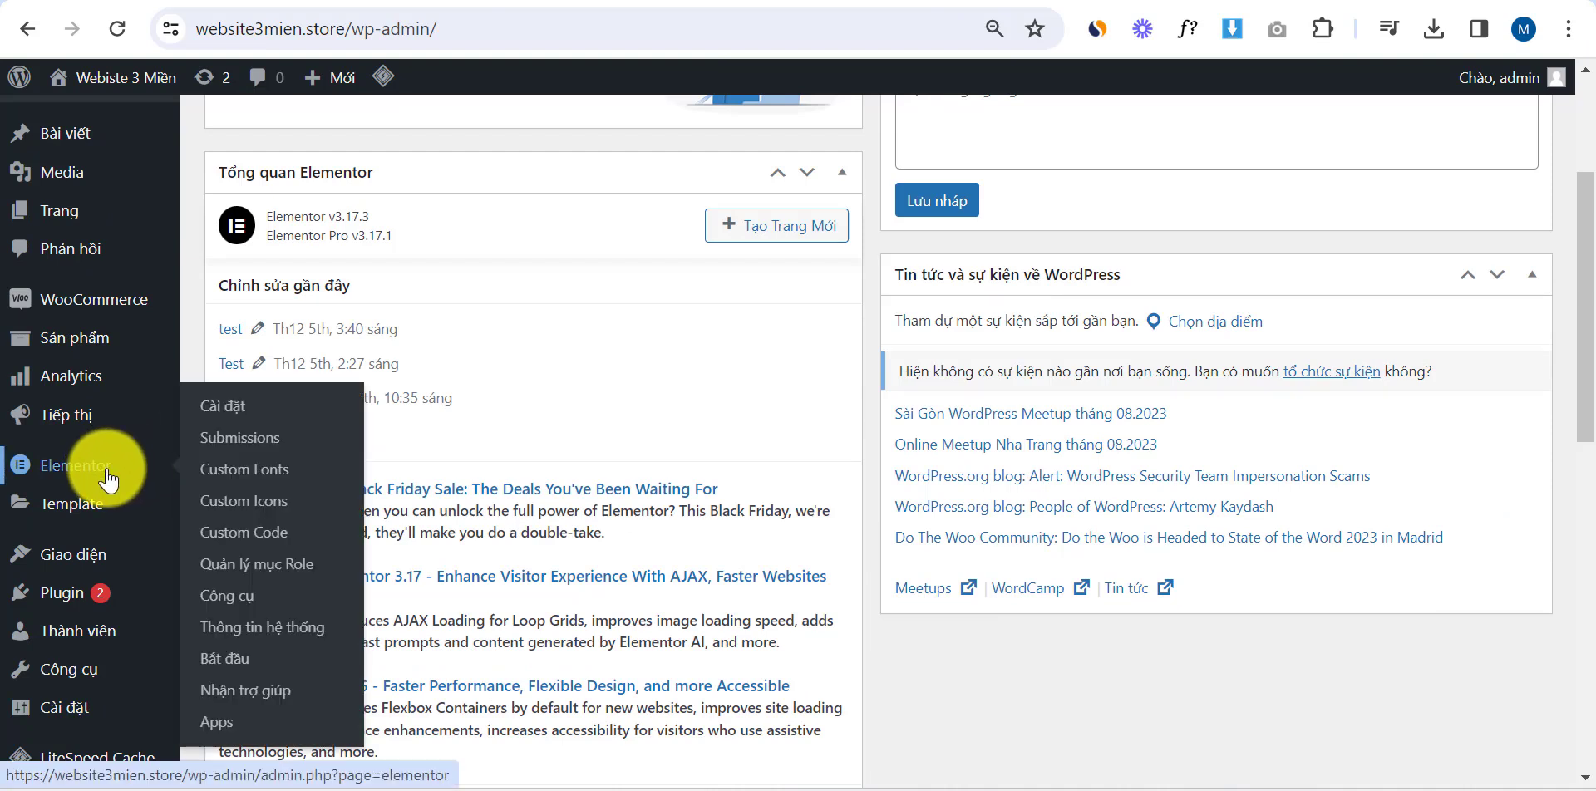
{"action": "mouse_move", "coordinate": [106, 514]}
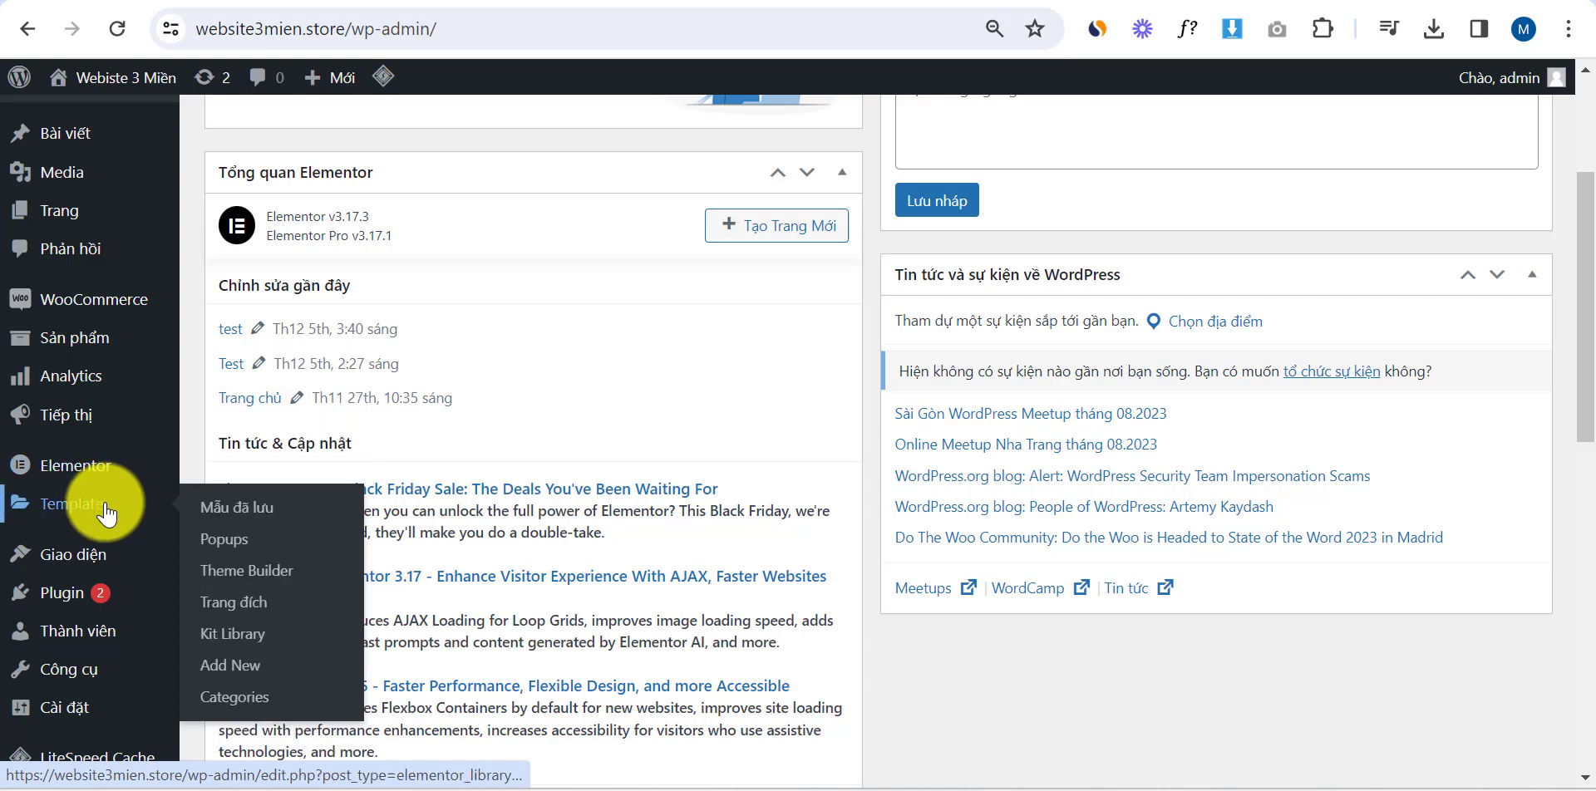
{"action": "left_click", "coordinate": [236, 549]}
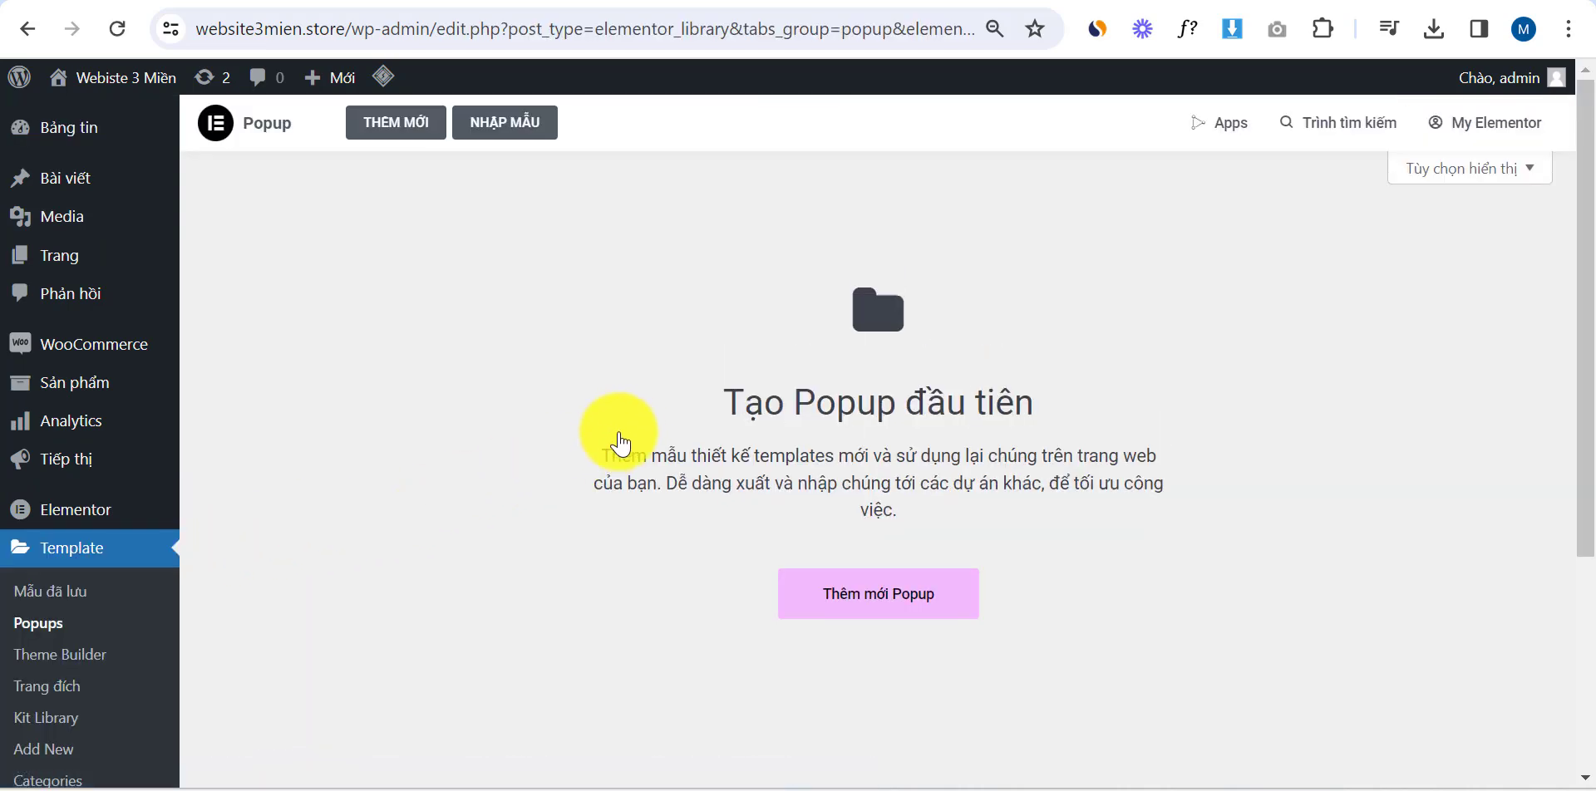
{"action": "scroll", "coordinate": [590, 408], "scroll_direction": "down", "scroll_amount": 3}
{"action": "scroll", "coordinate": [573, 390], "scroll_direction": "up", "scroll_amount": 3}
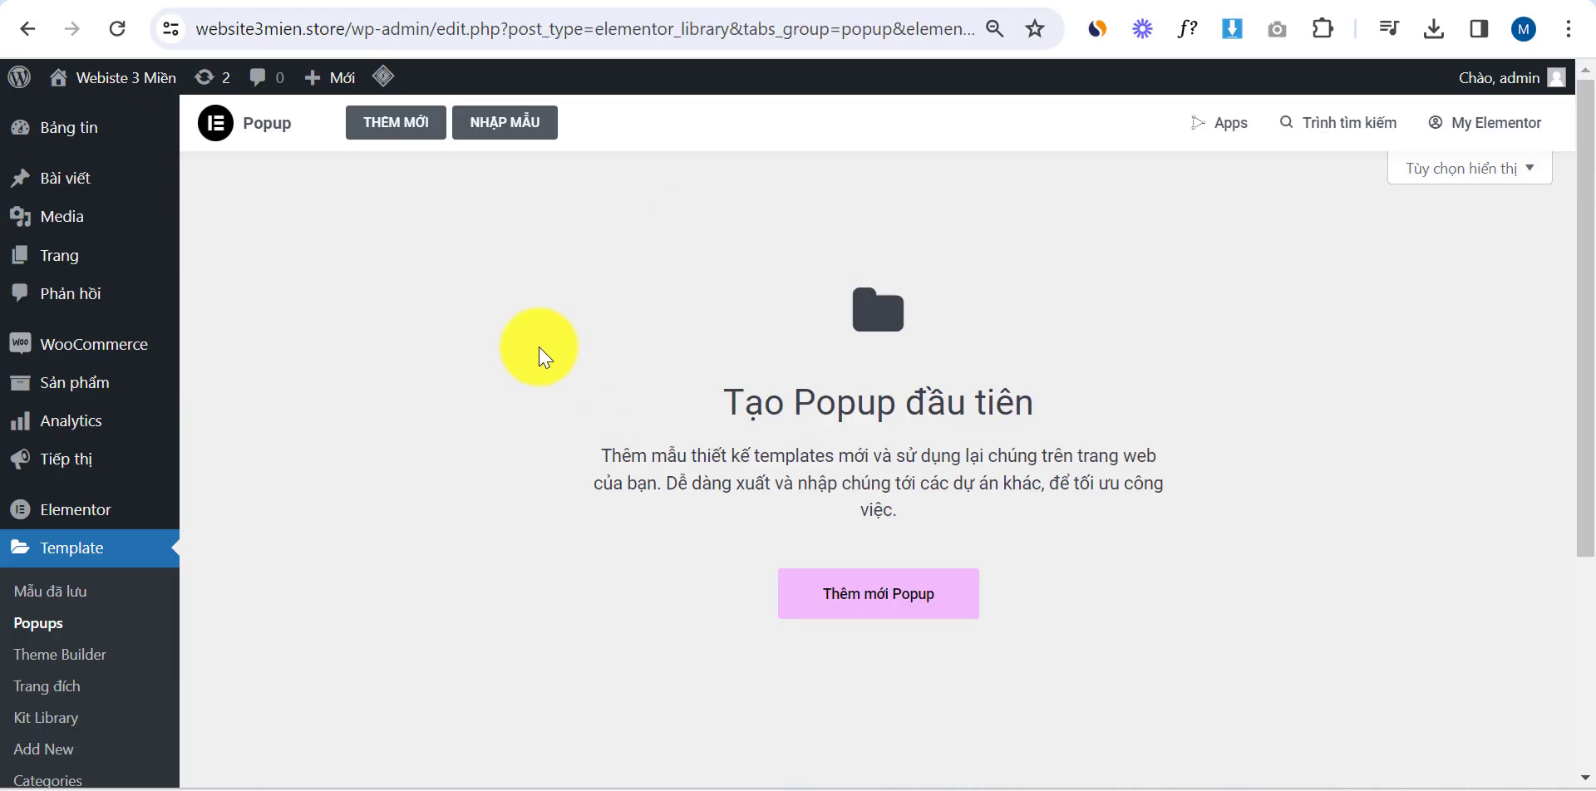
Switch to the live course website in the incognito window, reload it and examine its sign-up popup
{"action": "left_click", "coordinate": [411, 2]}
{"action": "scroll", "coordinate": [540, 332], "scroll_direction": "down", "scroll_amount": 8}
{"action": "scroll", "coordinate": [466, 250], "scroll_direction": "up", "scroll_amount": 9}
{"action": "left_click", "coordinate": [411, 26]}
{"action": "key", "text": "Return"}
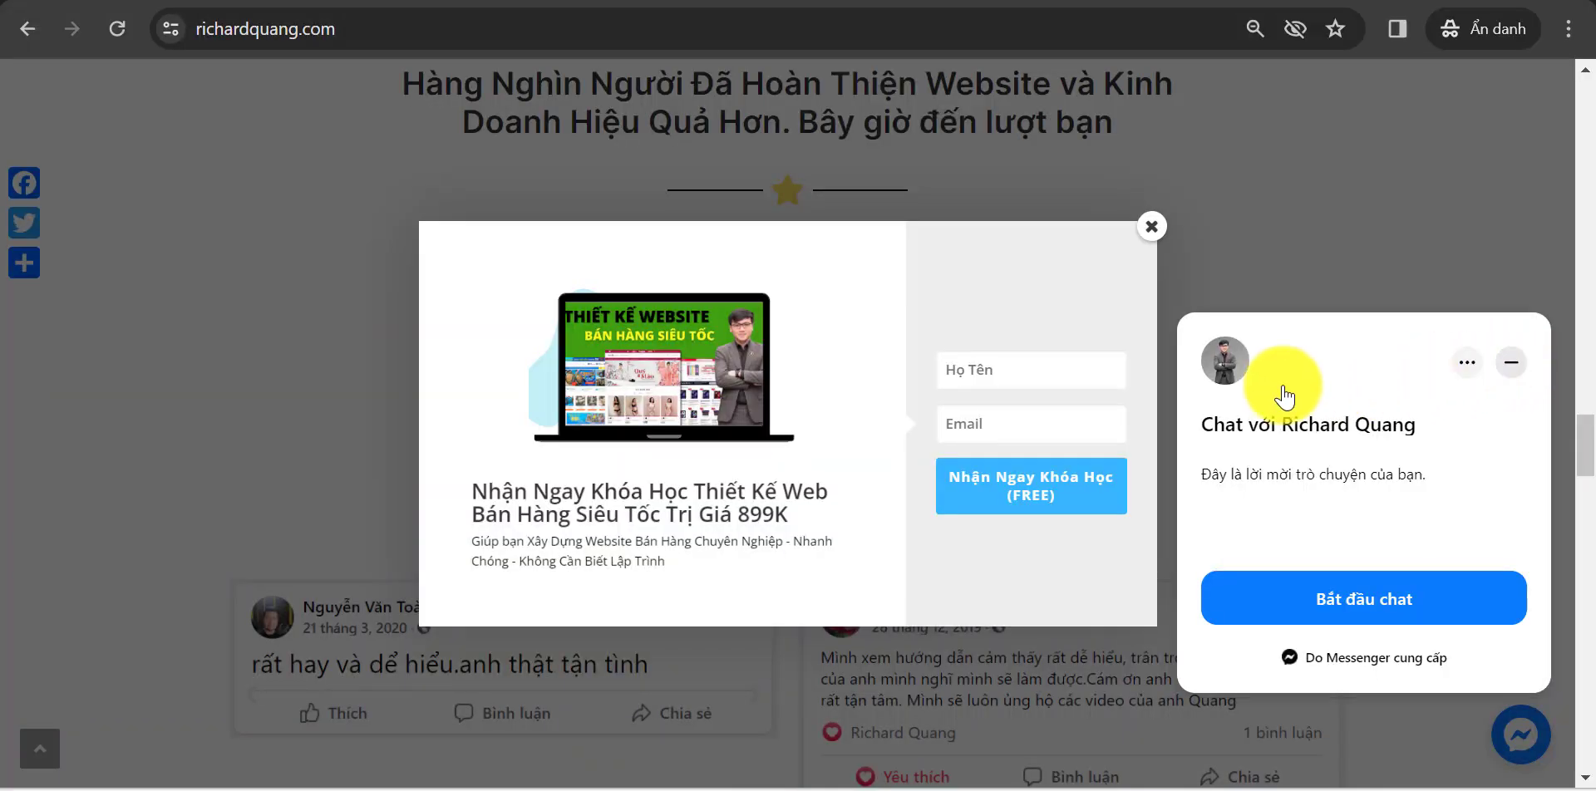
{"action": "left_click", "coordinate": [1018, 367]}
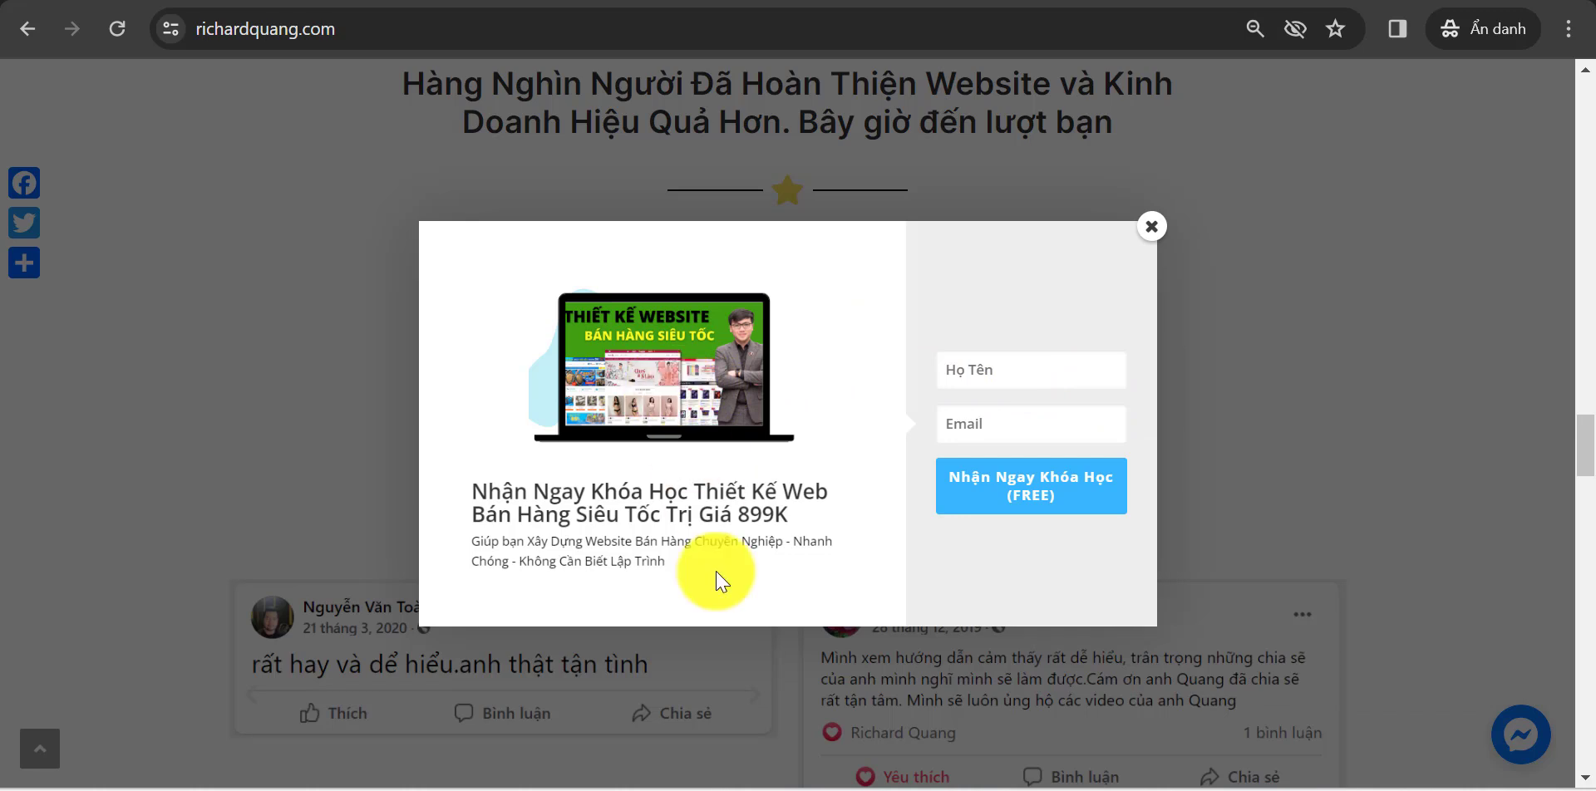
Return to the WordPress admin, open Elementor's Kit Library and browse all website kits to the end
{"action": "mouse_move", "coordinate": [698, 789]}
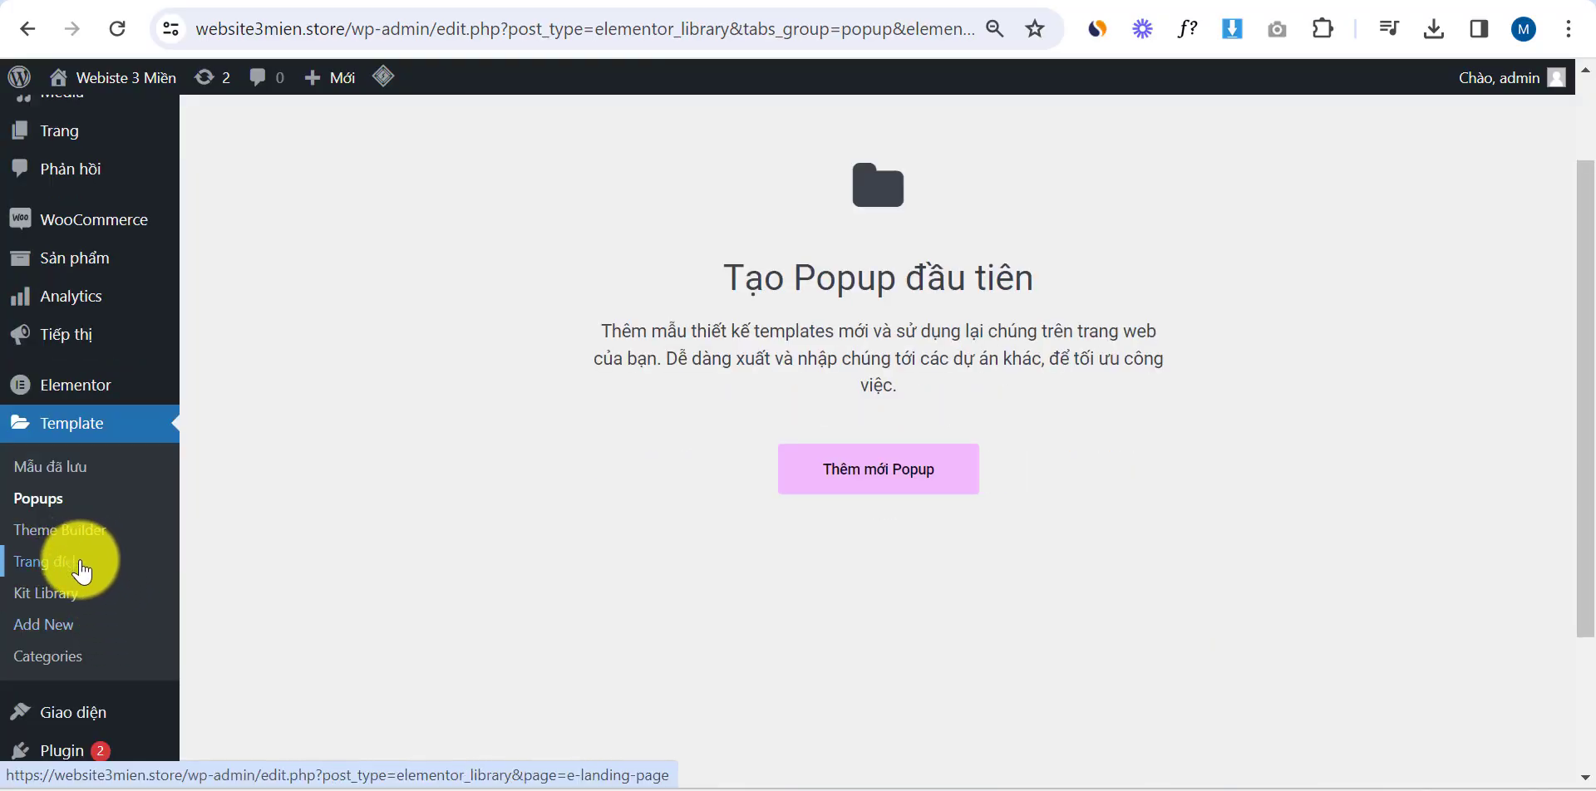
{"action": "left_click", "coordinate": [63, 598]}
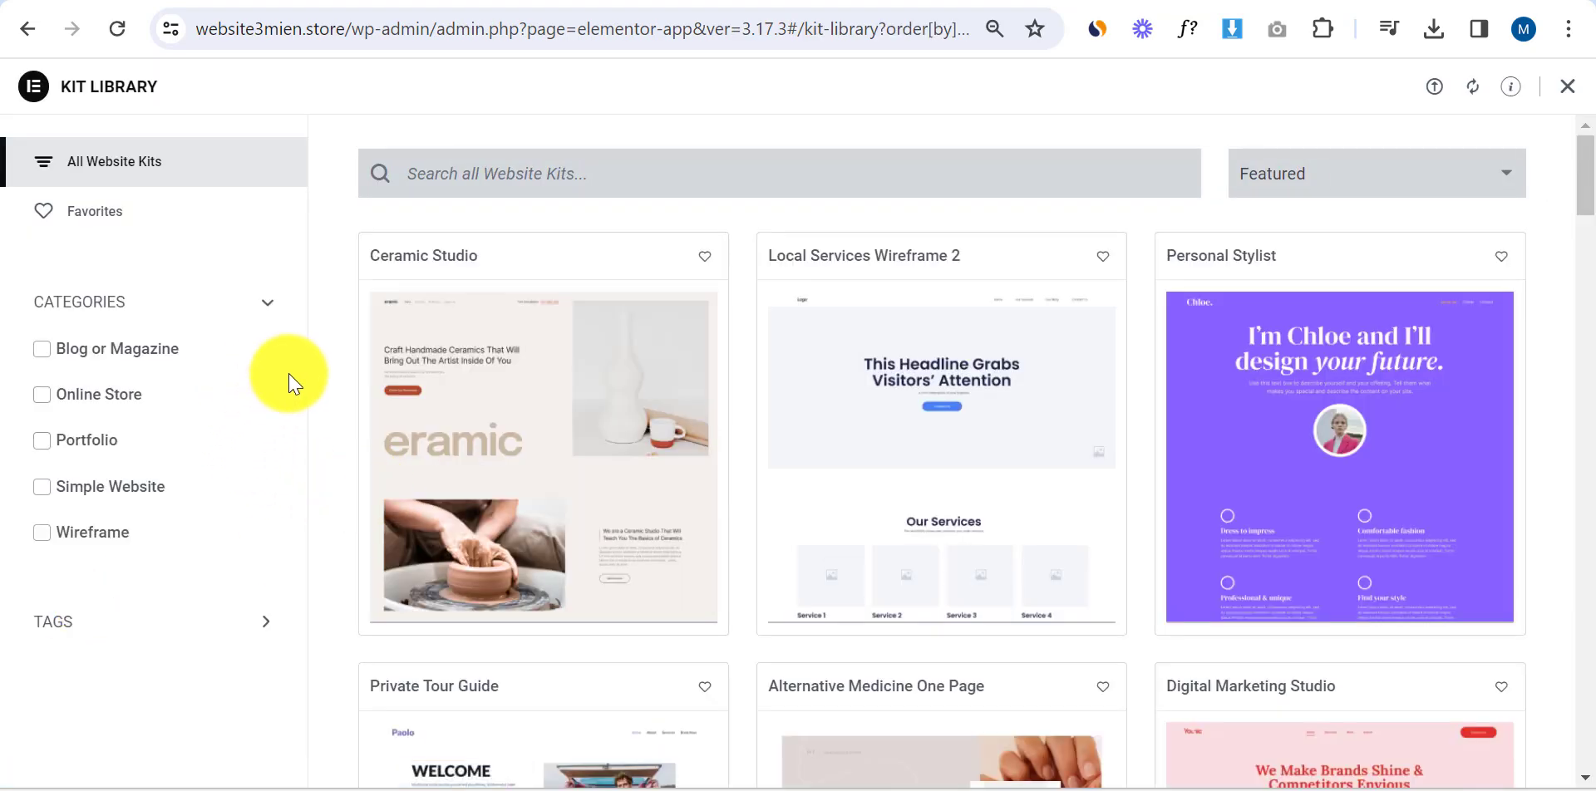
{"action": "scroll", "coordinate": [612, 407], "scroll_direction": "down", "scroll_amount": 6}
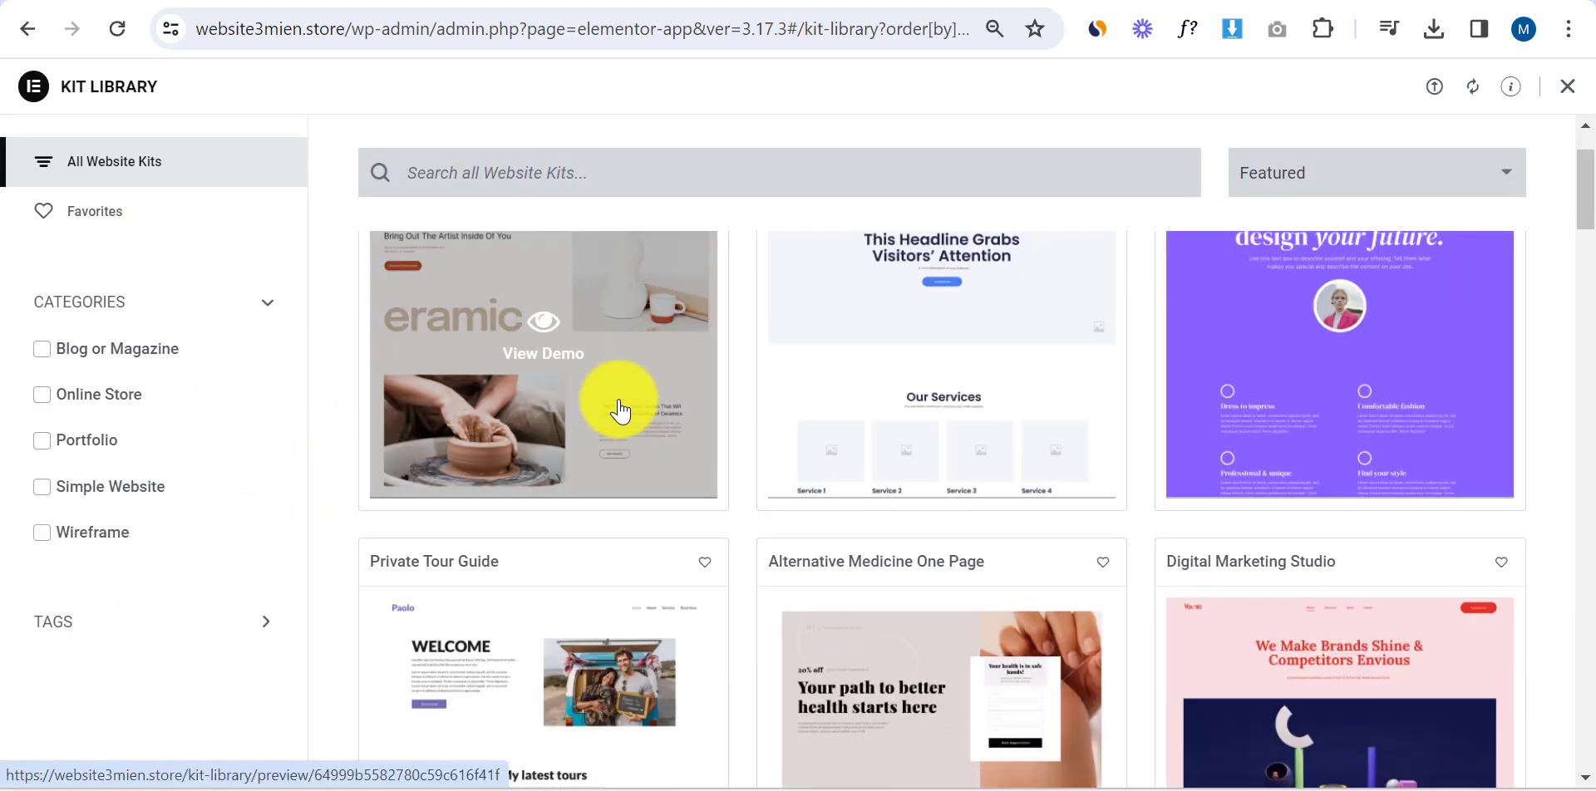
{"action": "scroll", "coordinate": [623, 332], "scroll_direction": "down", "scroll_amount": 10}
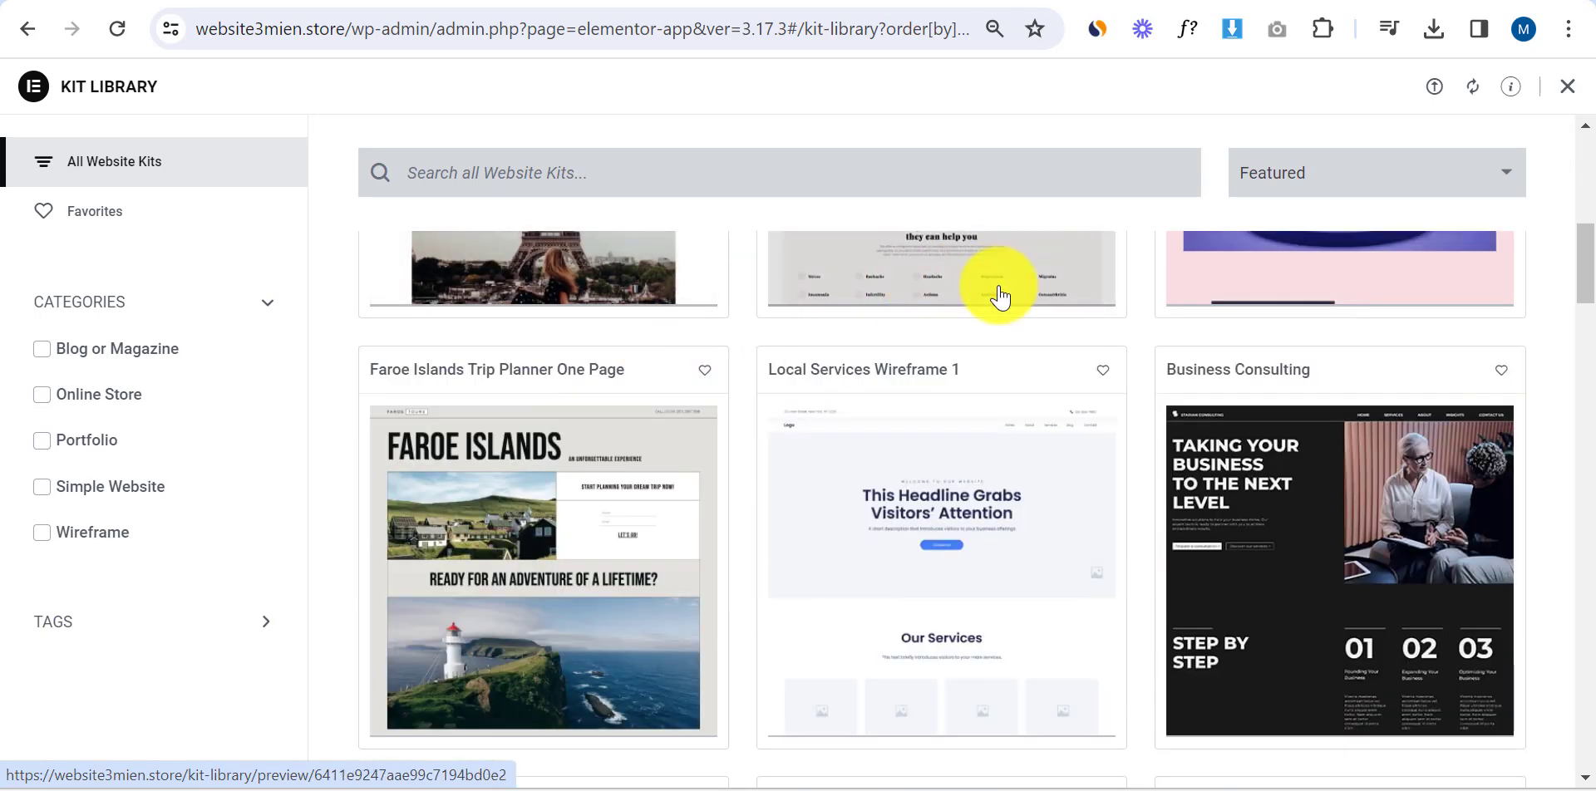
{"action": "scroll", "coordinate": [662, 442], "scroll_direction": "down", "scroll_amount": 5}
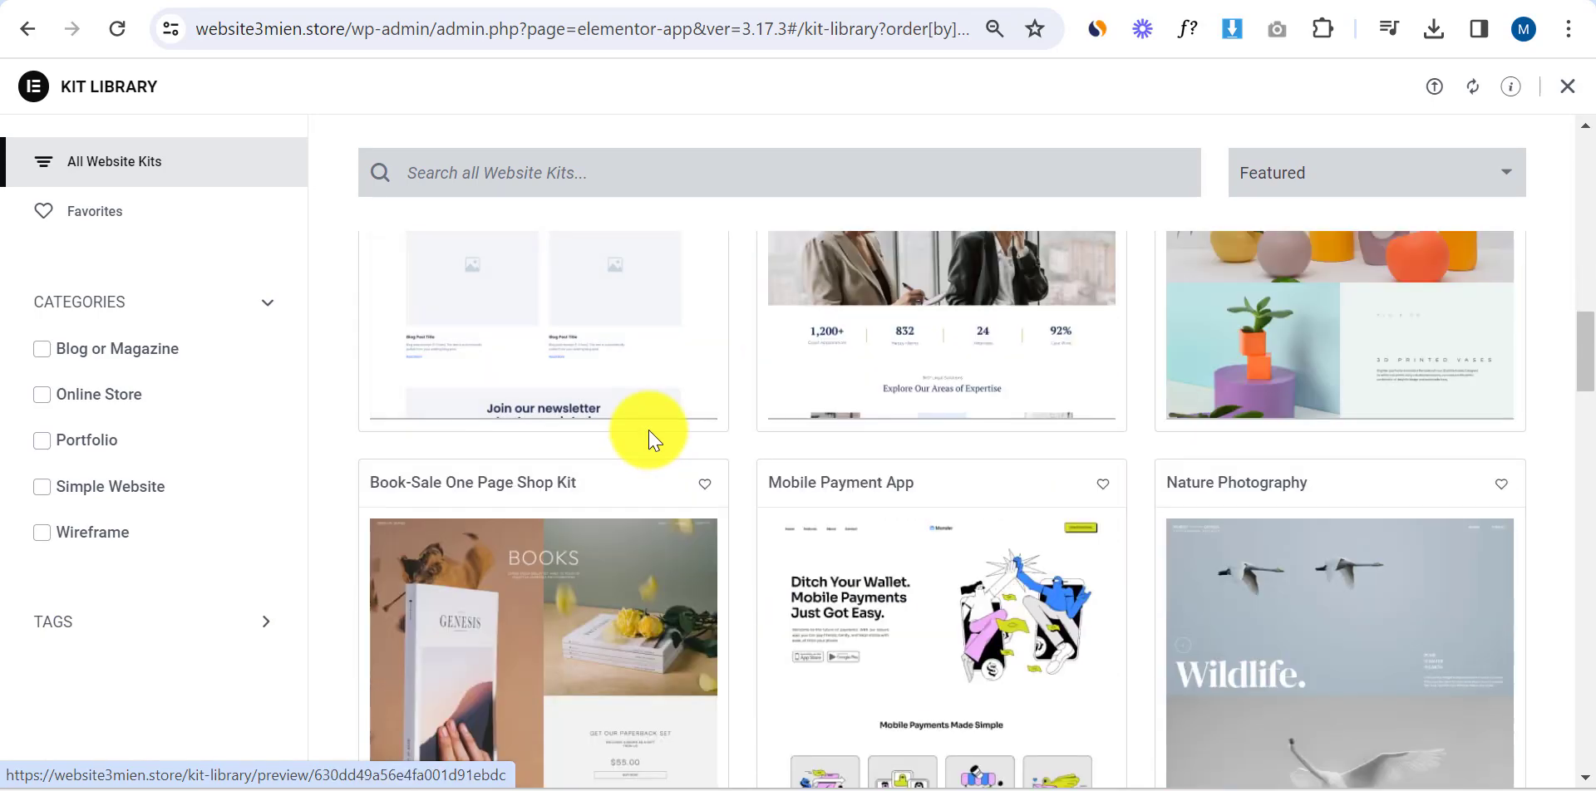
{"action": "scroll", "coordinate": [510, 392], "scroll_direction": "down", "scroll_amount": 13}
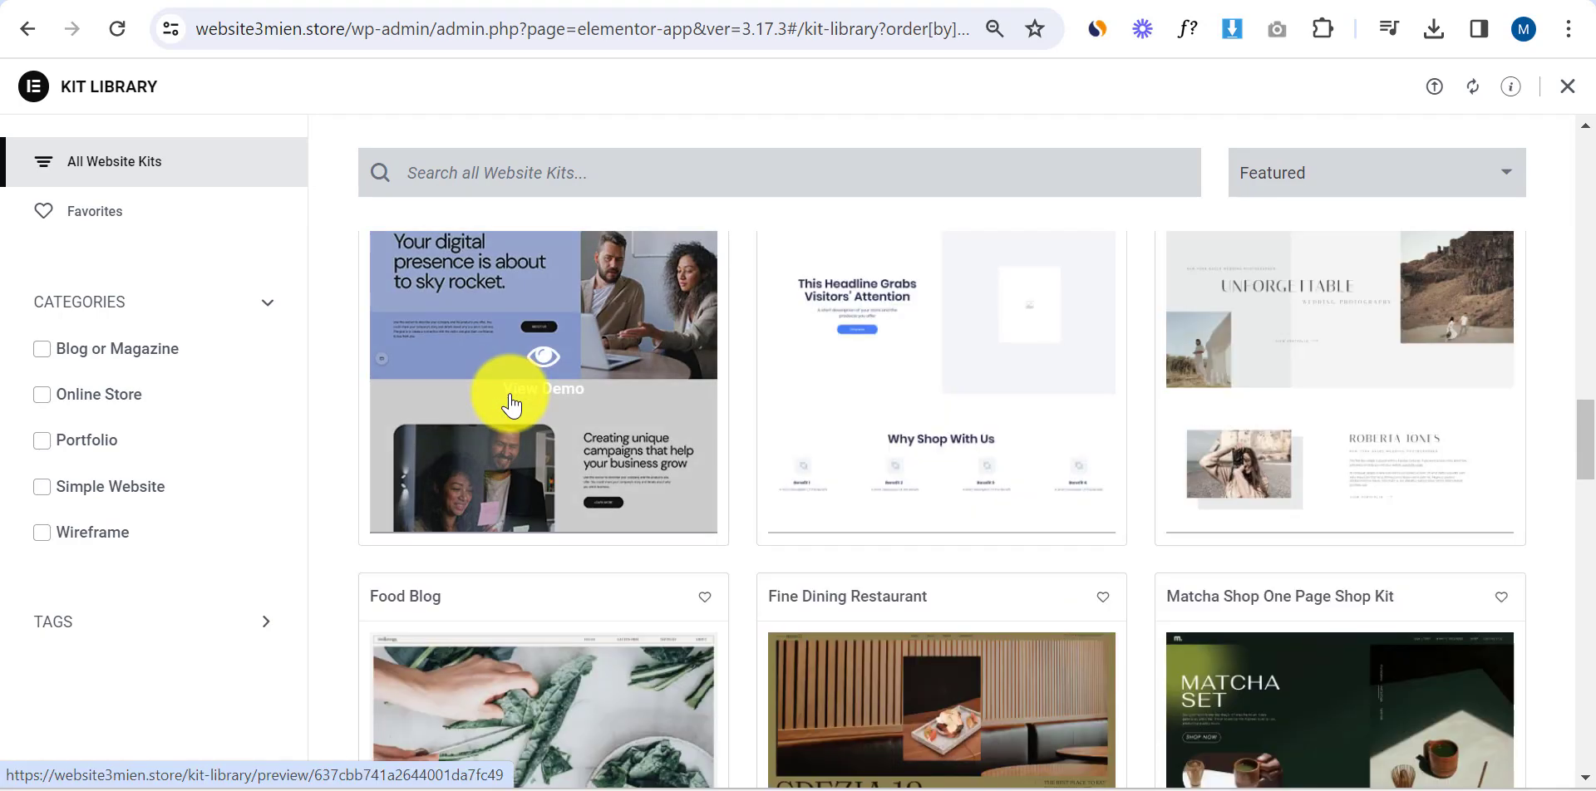
{"action": "scroll", "coordinate": [513, 408], "scroll_direction": "down", "scroll_amount": 8}
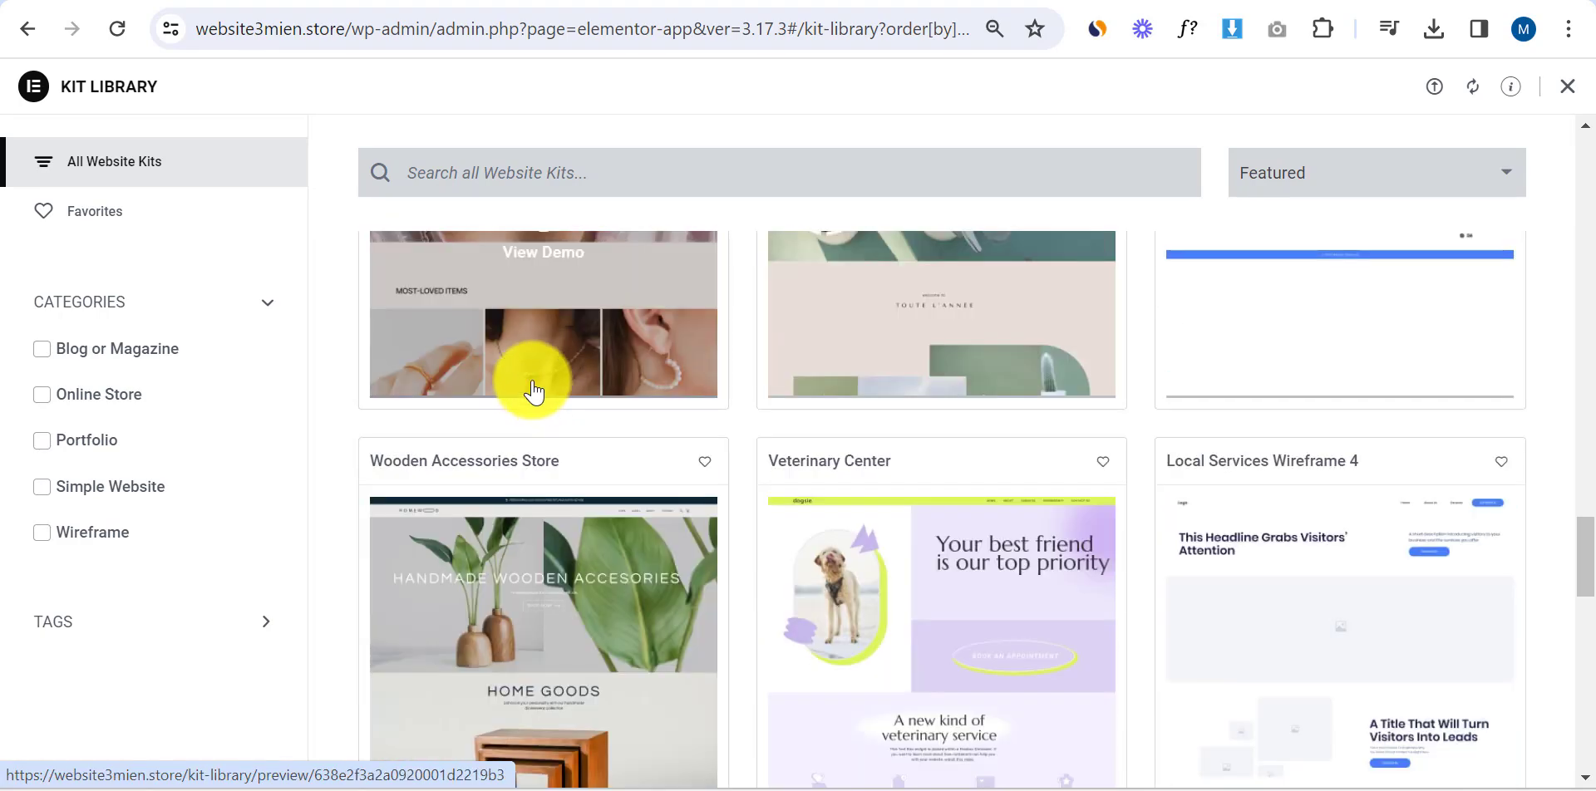
{"action": "scroll", "coordinate": [544, 384], "scroll_direction": "down", "scroll_amount": 5}
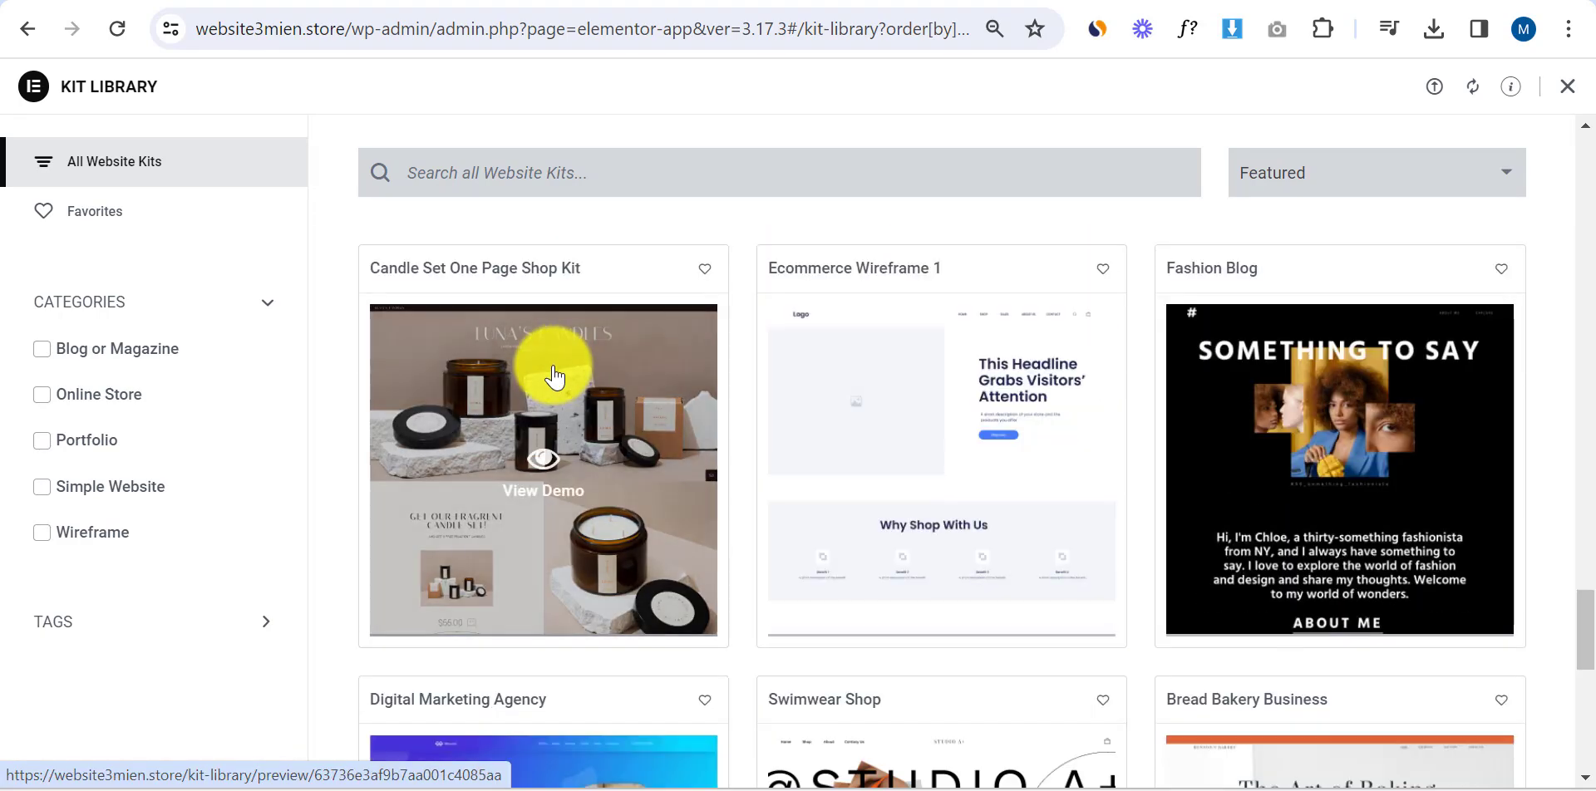
{"action": "scroll", "coordinate": [589, 387], "scroll_direction": "down", "scroll_amount": 3}
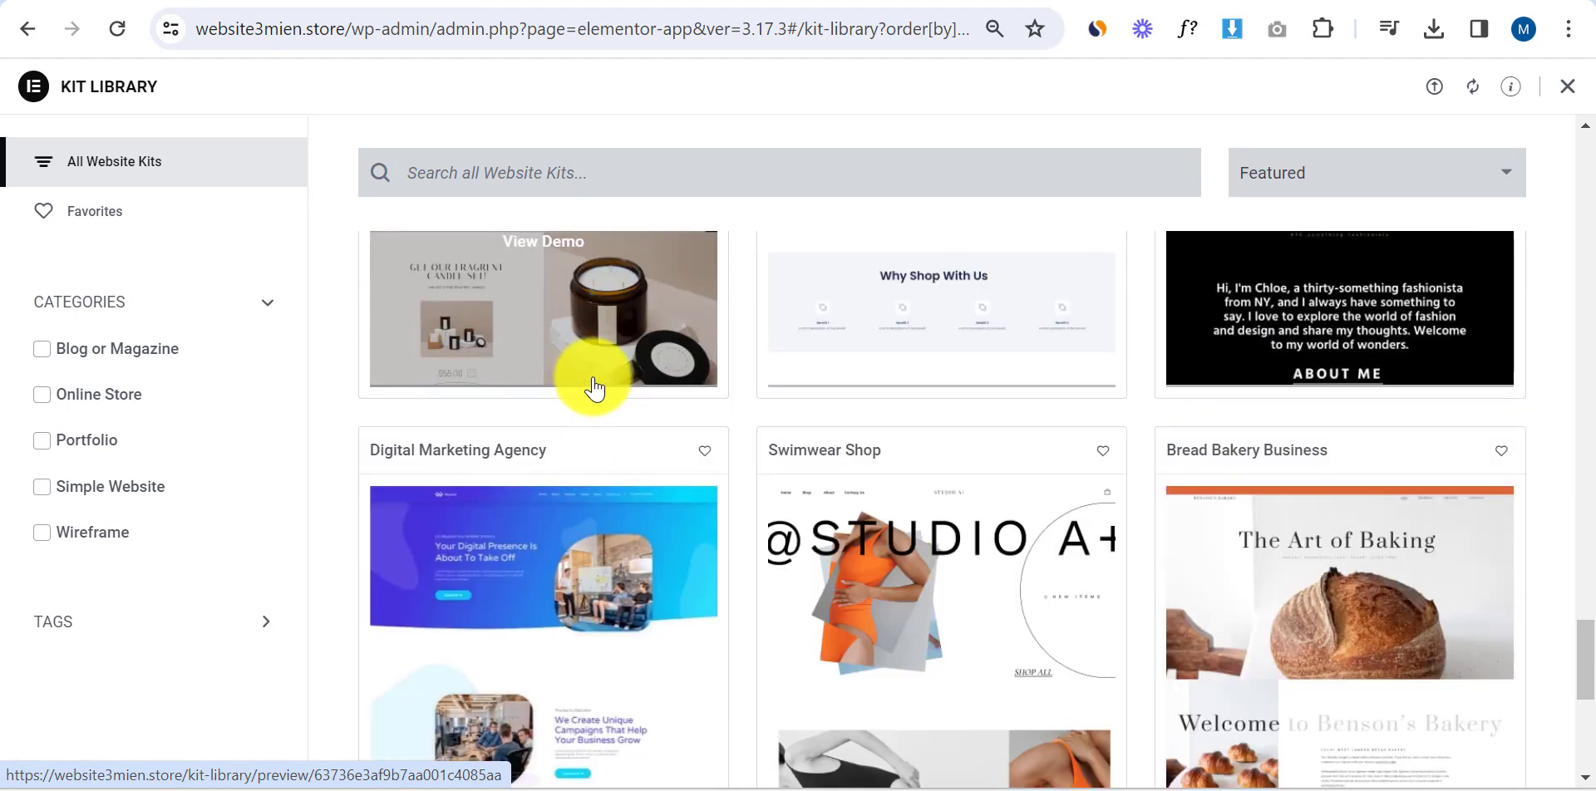
{"action": "scroll", "coordinate": [592, 386], "scroll_direction": "down", "scroll_amount": 3}
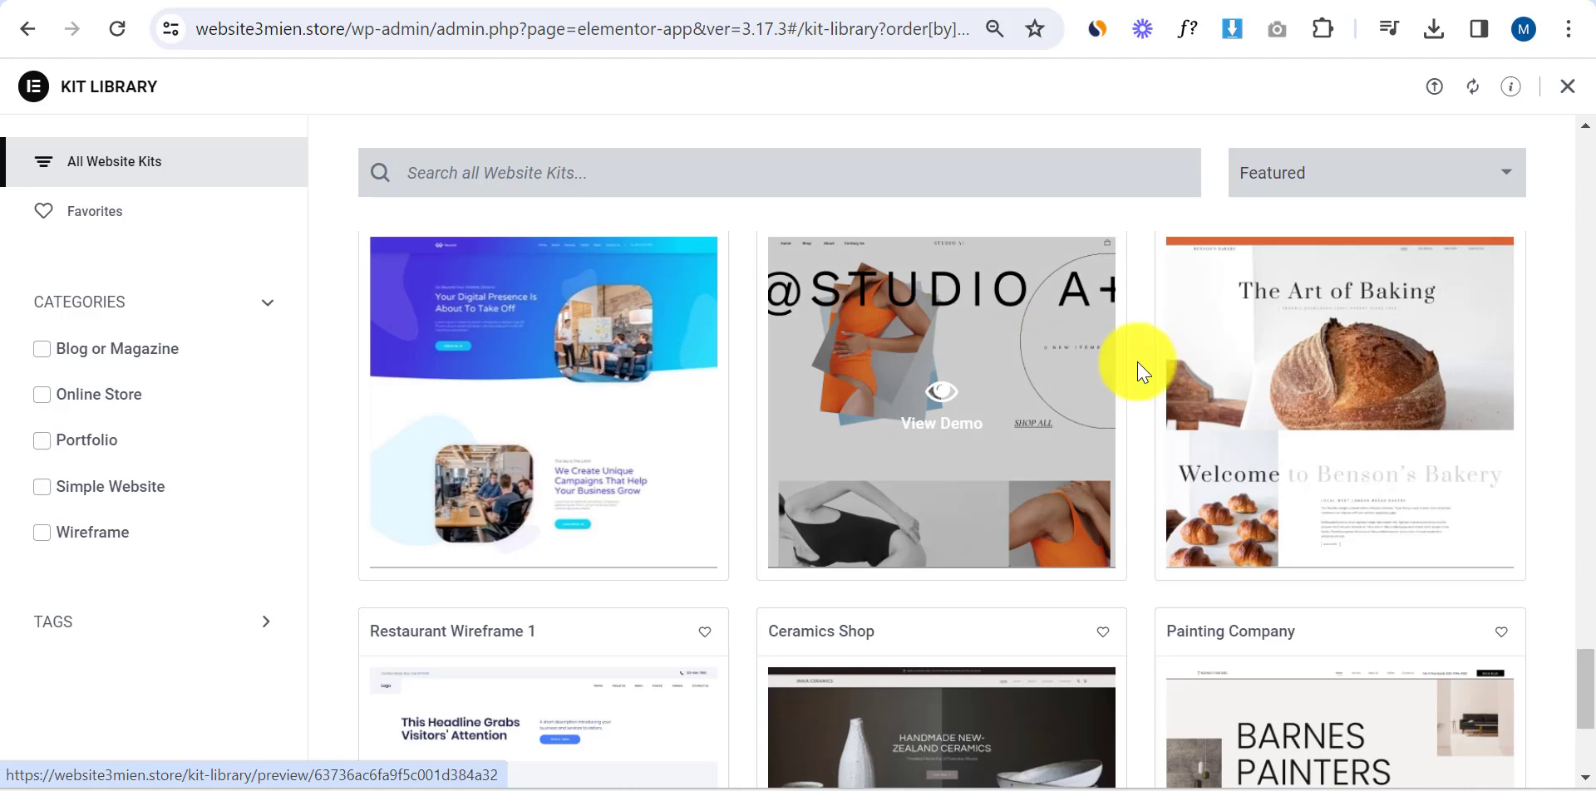
{"action": "scroll", "coordinate": [1282, 391], "scroll_direction": "down", "scroll_amount": 4}
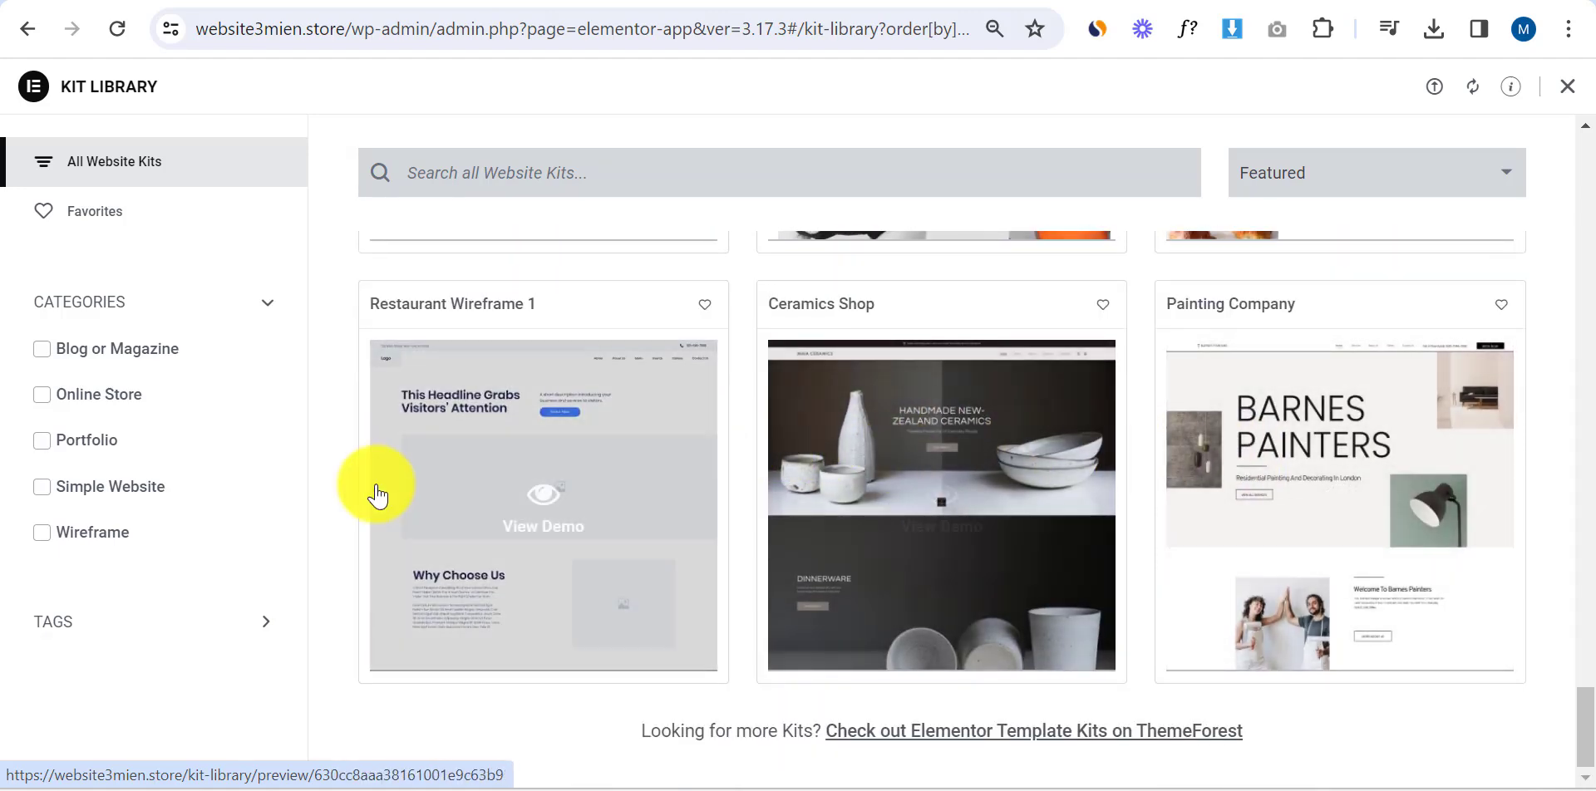
Filter the kits by Portfolio, by Online Store and finally by Blog or Magazine only, and collapse and re-expand the categories
{"action": "left_click", "coordinate": [46, 447]}
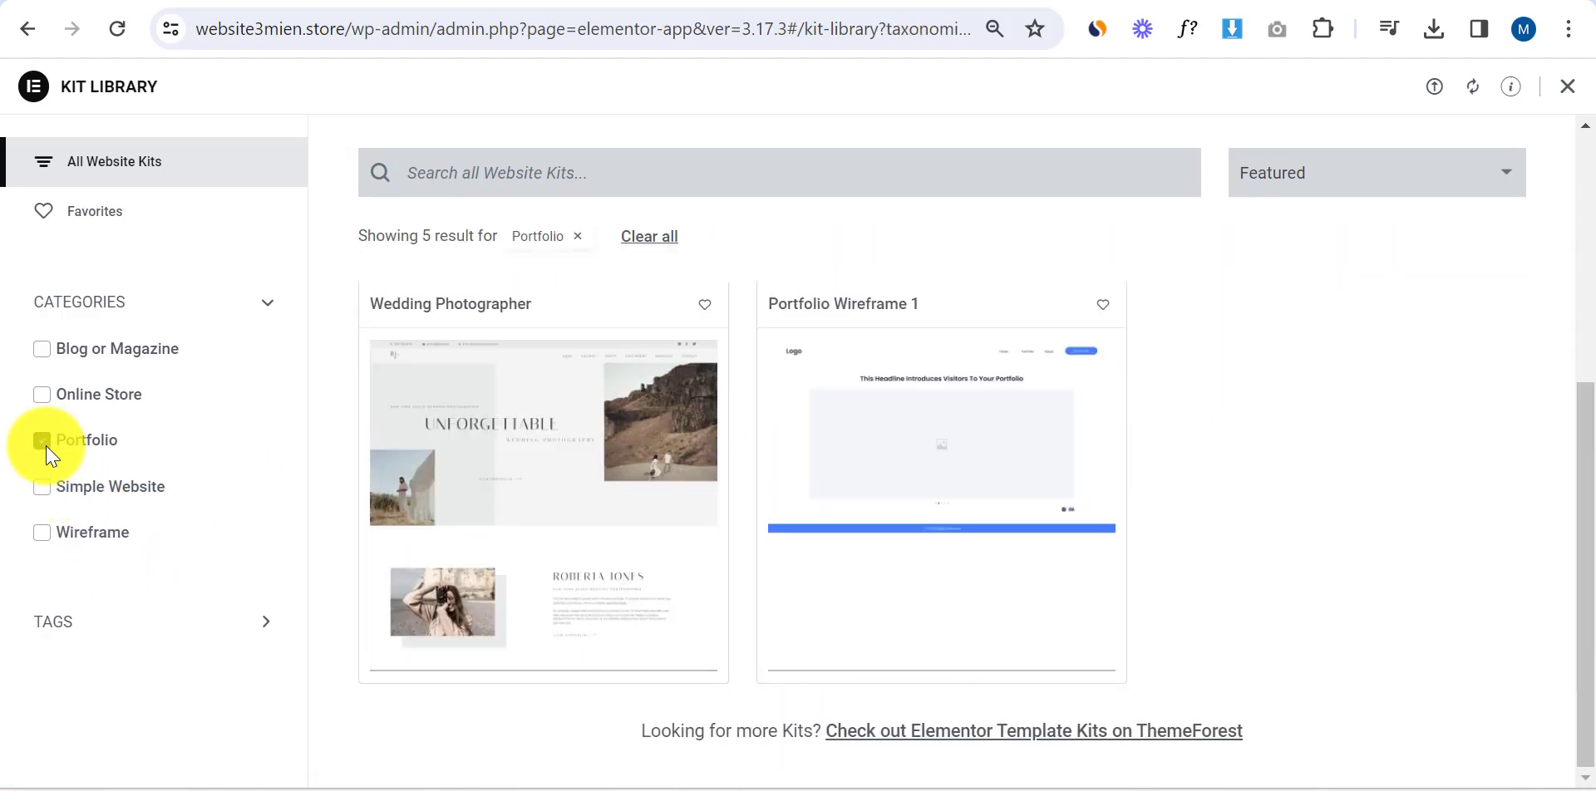
{"action": "left_click", "coordinate": [41, 394]}
{"action": "left_click", "coordinate": [45, 447]}
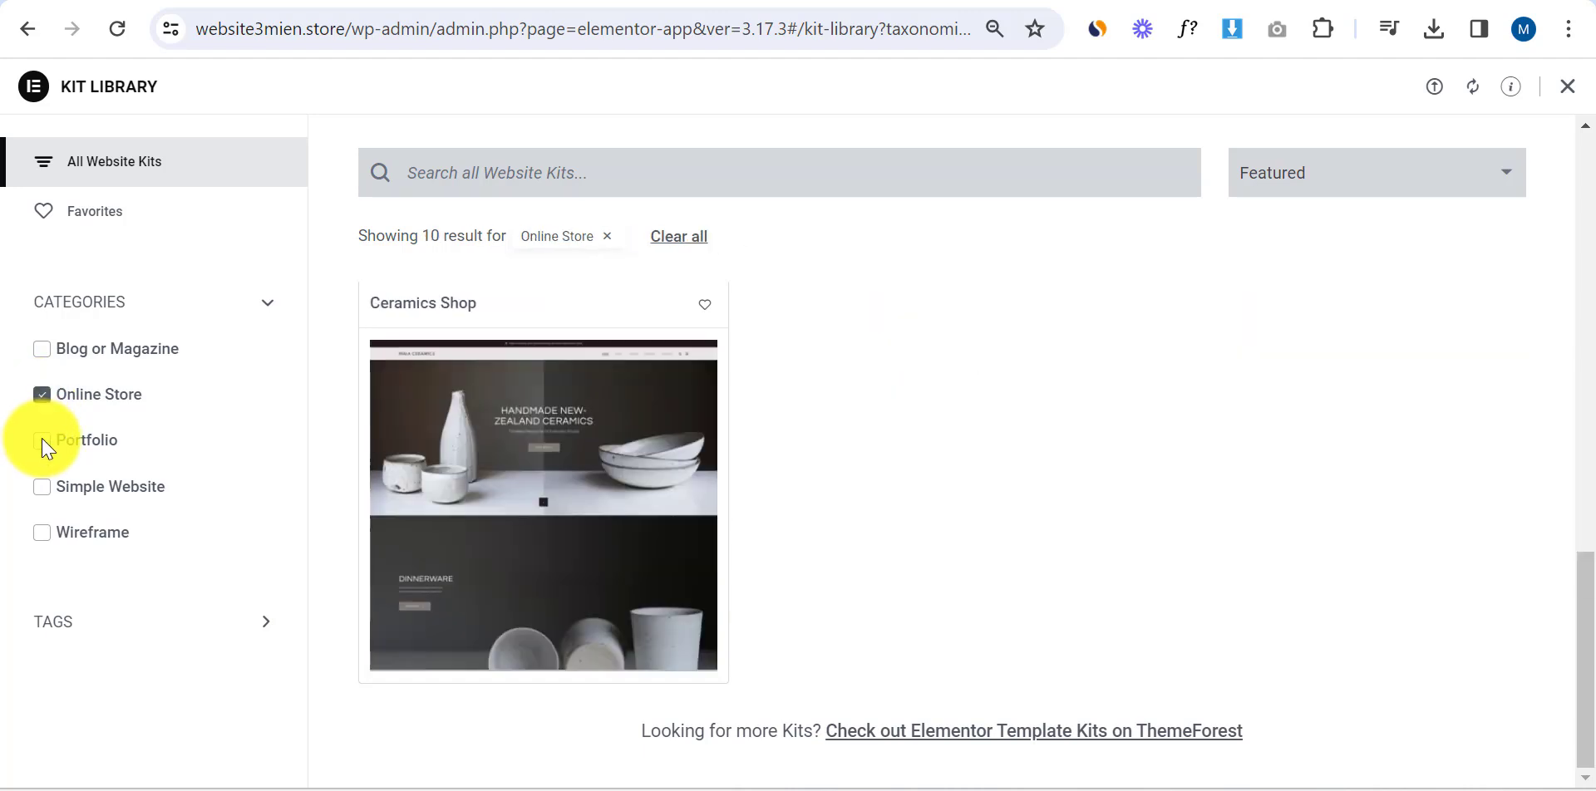
{"action": "left_click", "coordinate": [41, 349]}
{"action": "left_click", "coordinate": [42, 395]}
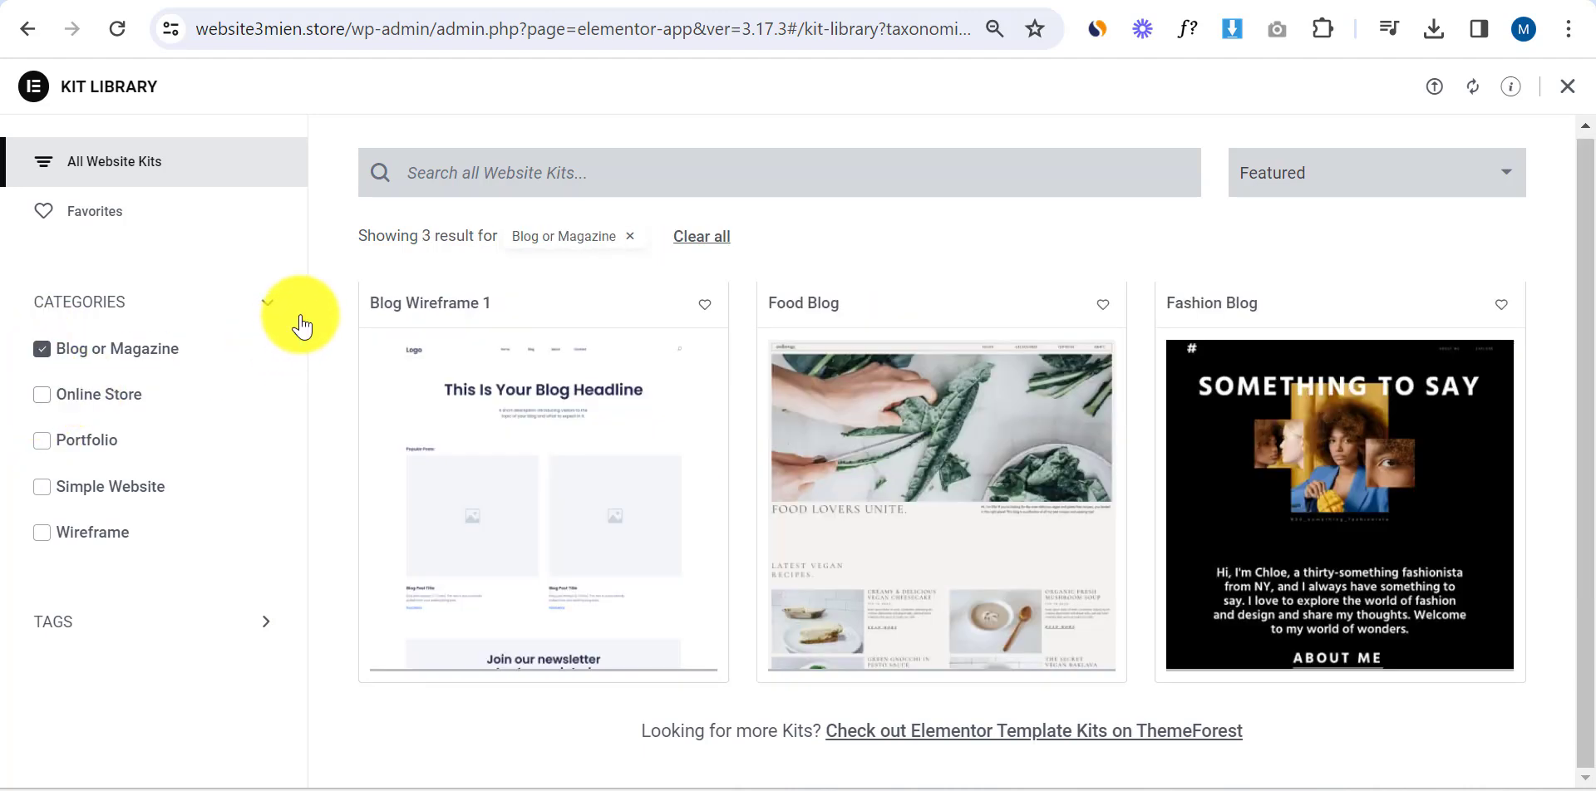
{"action": "left_click", "coordinate": [268, 304]}
{"action": "left_click", "coordinate": [268, 304]}
{"action": "mouse_move", "coordinate": [463, 403]}
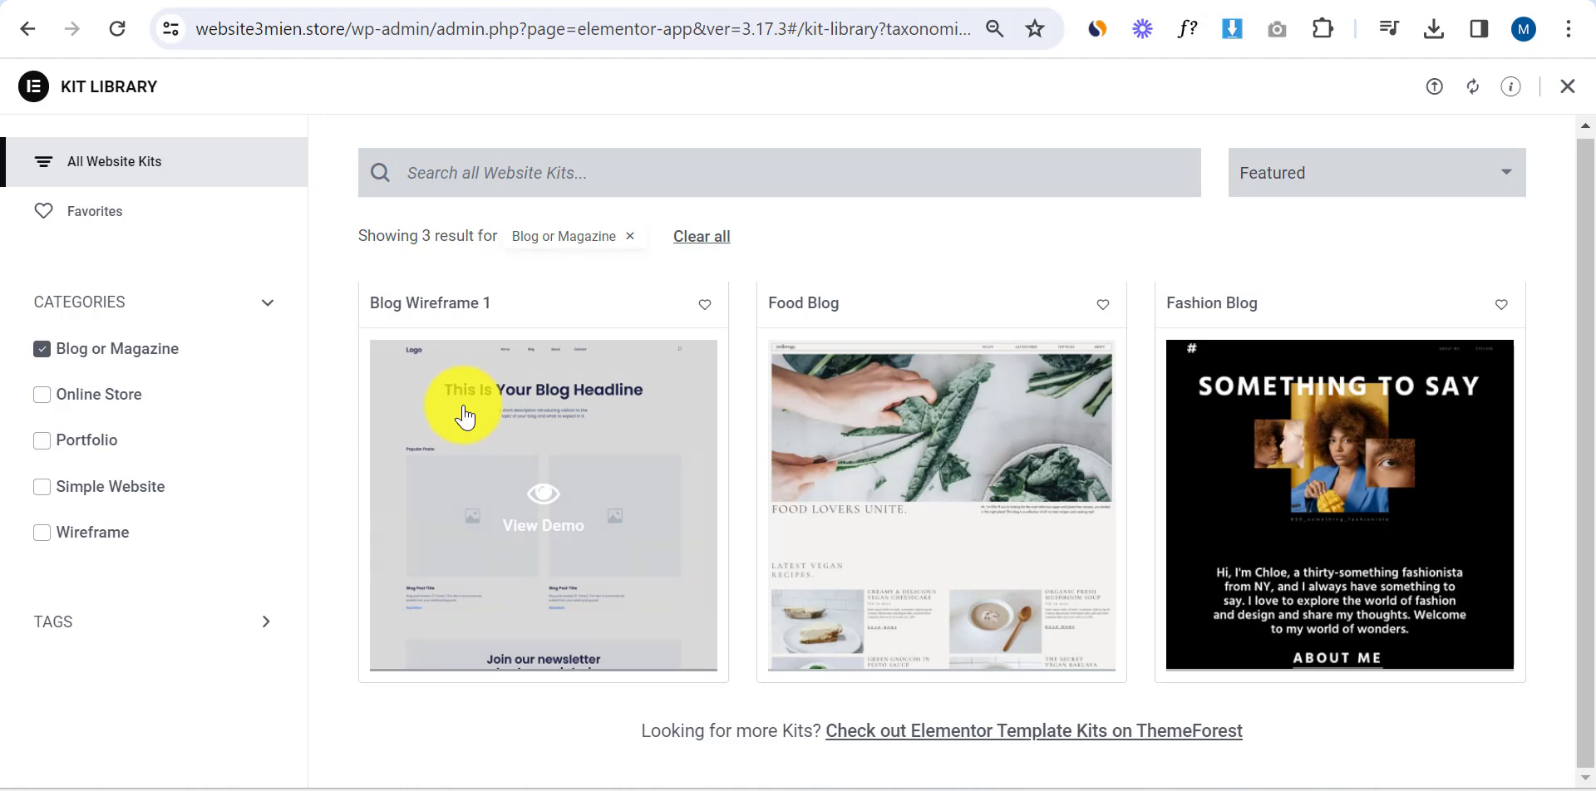